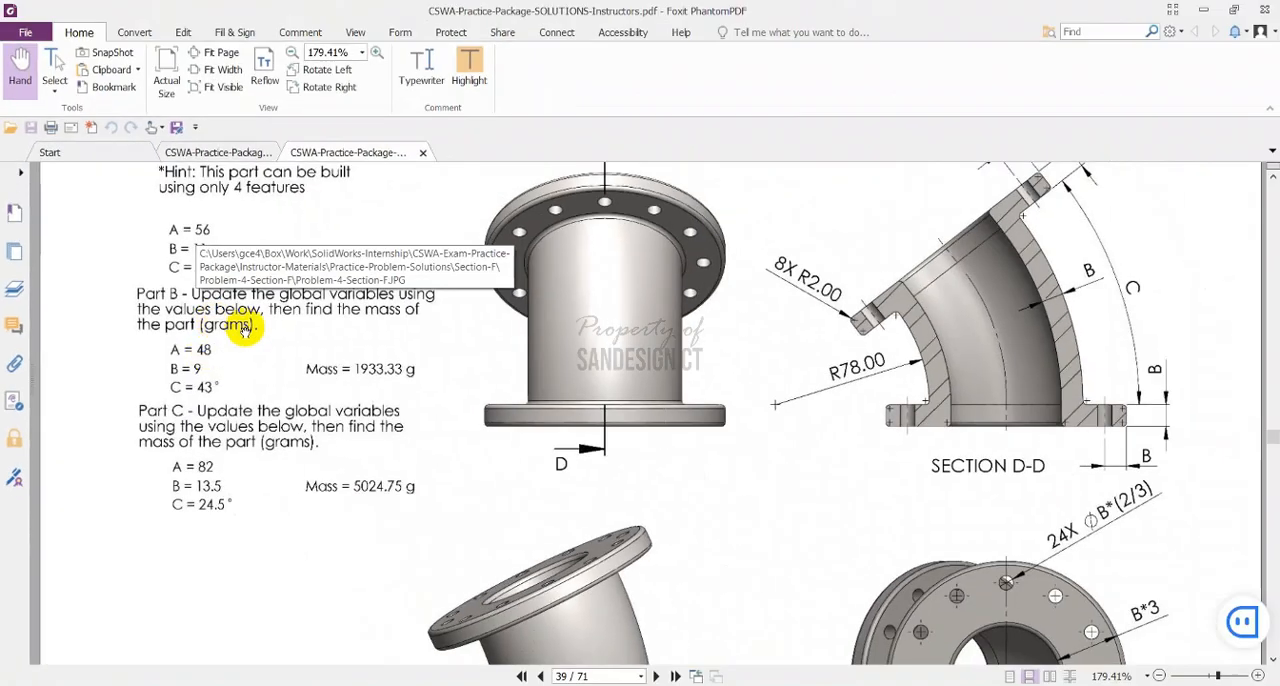
Create a new part document from the Sandesign part template
{"action": "scroll", "coordinate": [420, 300], "scroll_direction": "up", "scroll_amount": 1}
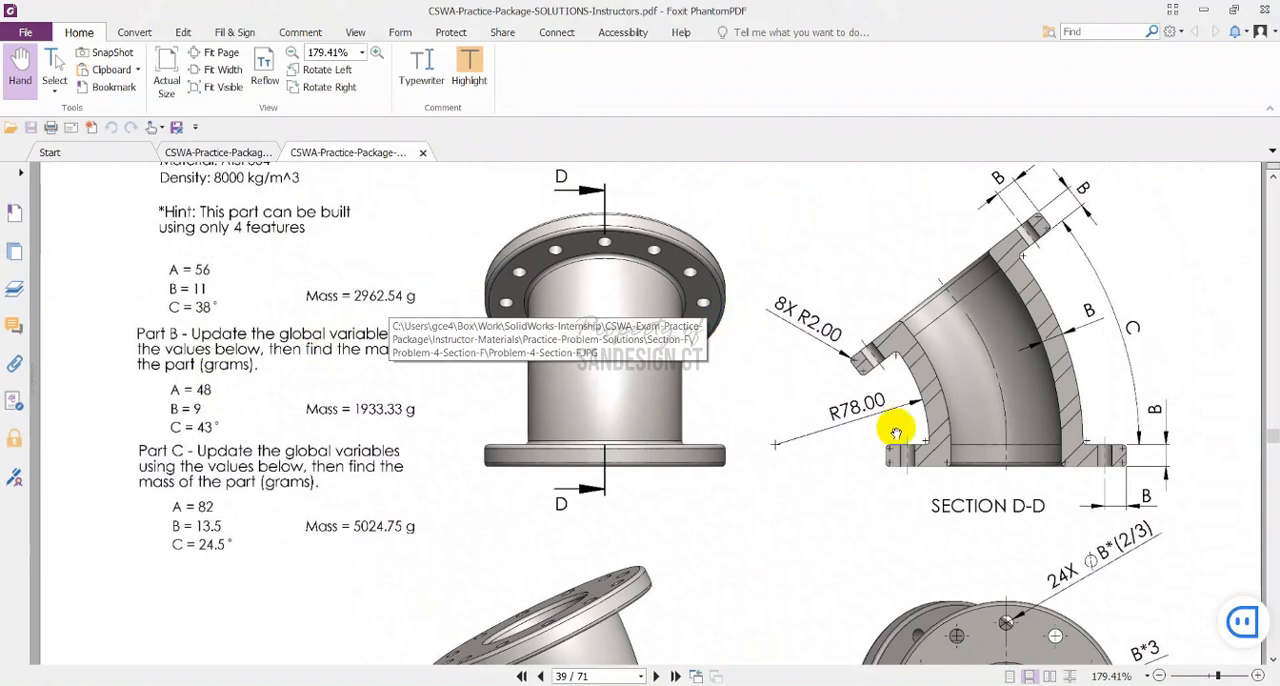
{"action": "scroll", "coordinate": [915, 440], "scroll_direction": "down", "scroll_amount": 5}
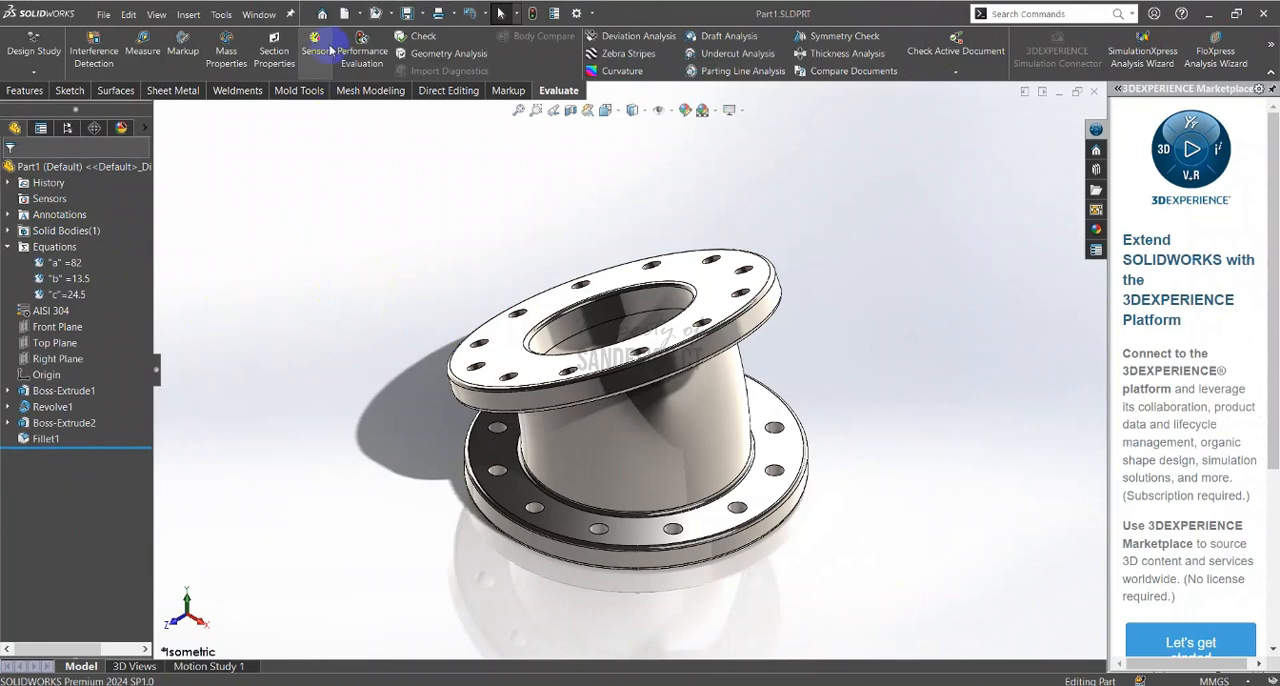
{"action": "left_click", "coordinate": [344, 13]}
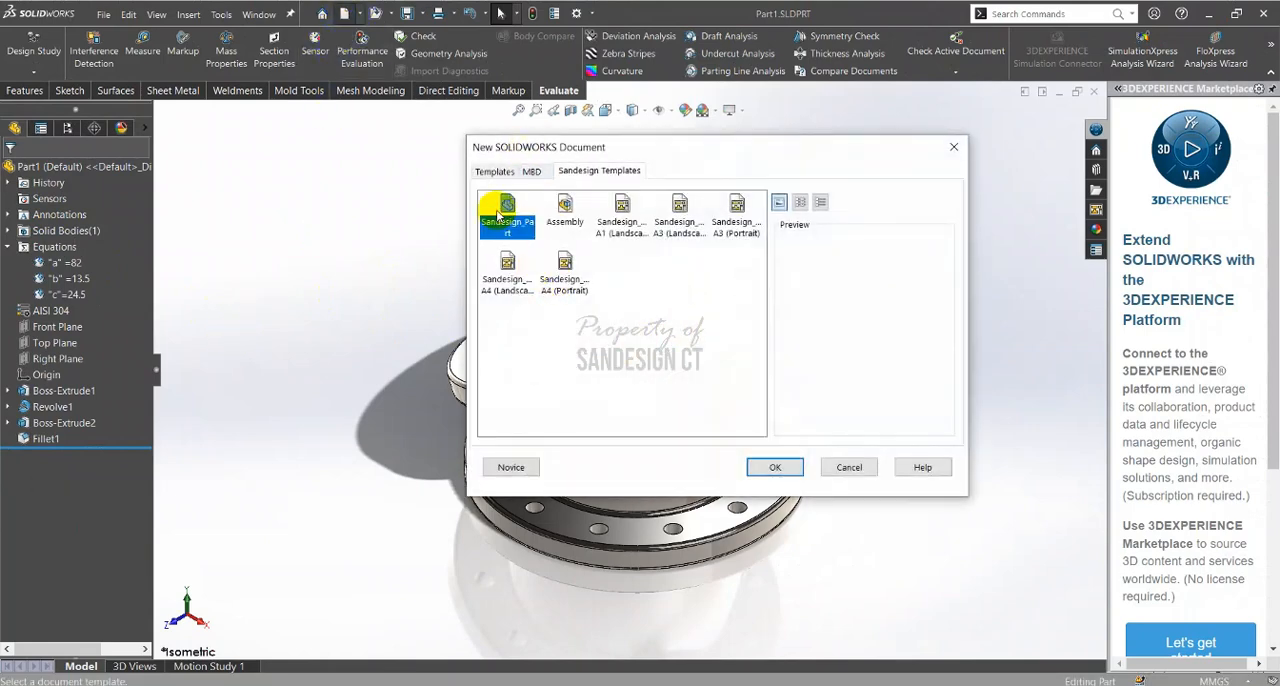
{"action": "double_click", "coordinate": [505, 210]}
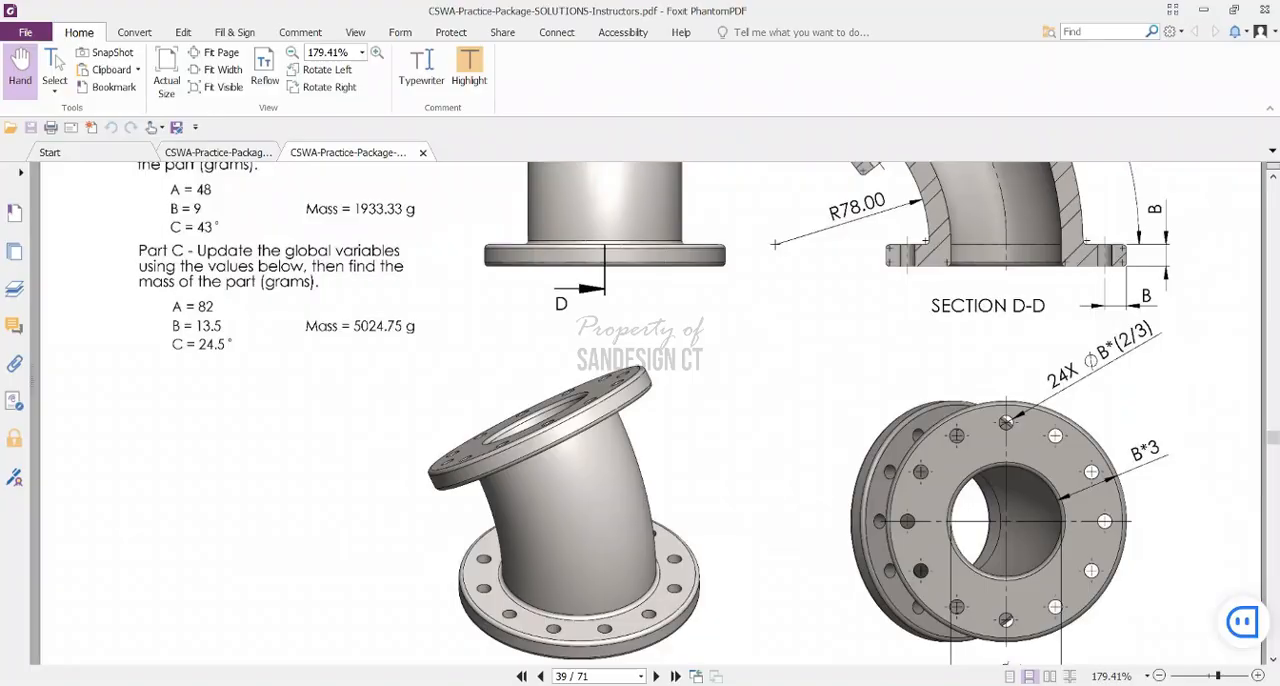
Switch to the practice problem PDF in Foxit PhantomPDF and review the Part A units, material, density and drawing views
{"action": "scroll", "coordinate": [140, 328], "scroll_direction": "up", "scroll_amount": 10}
{"action": "scroll", "coordinate": [230, 445], "scroll_direction": "down", "scroll_amount": 1}
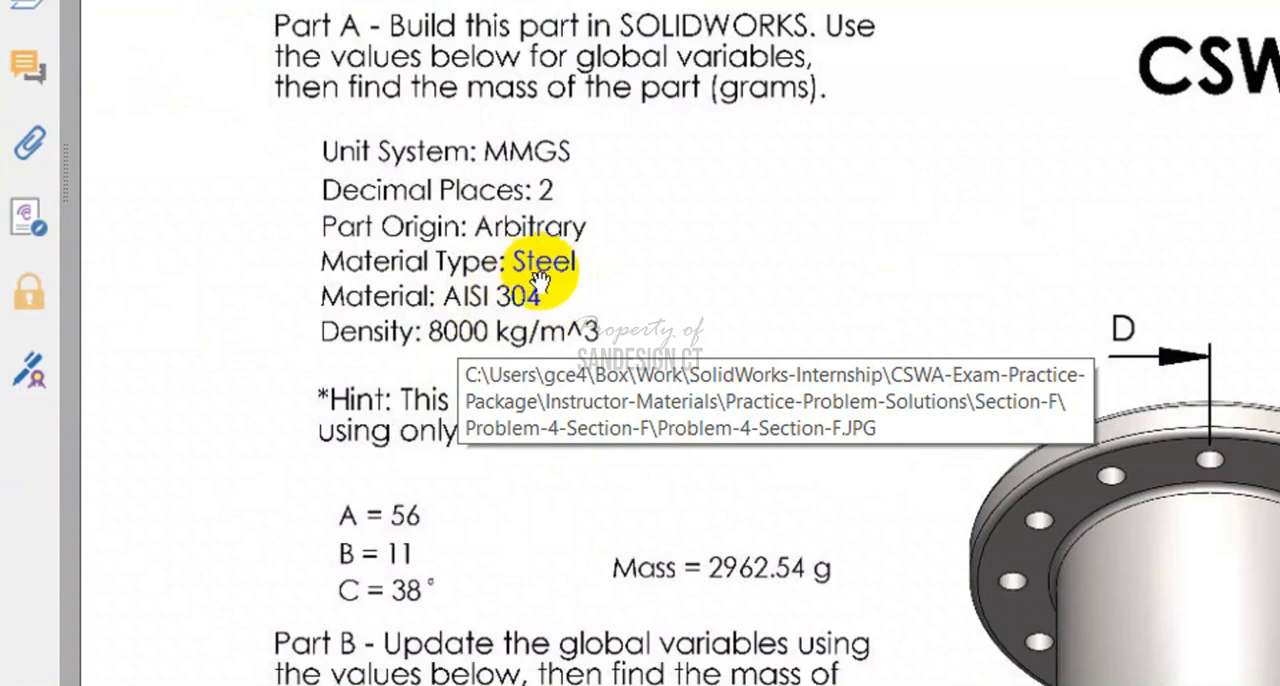
{"action": "double_click", "coordinate": [449, 342]}
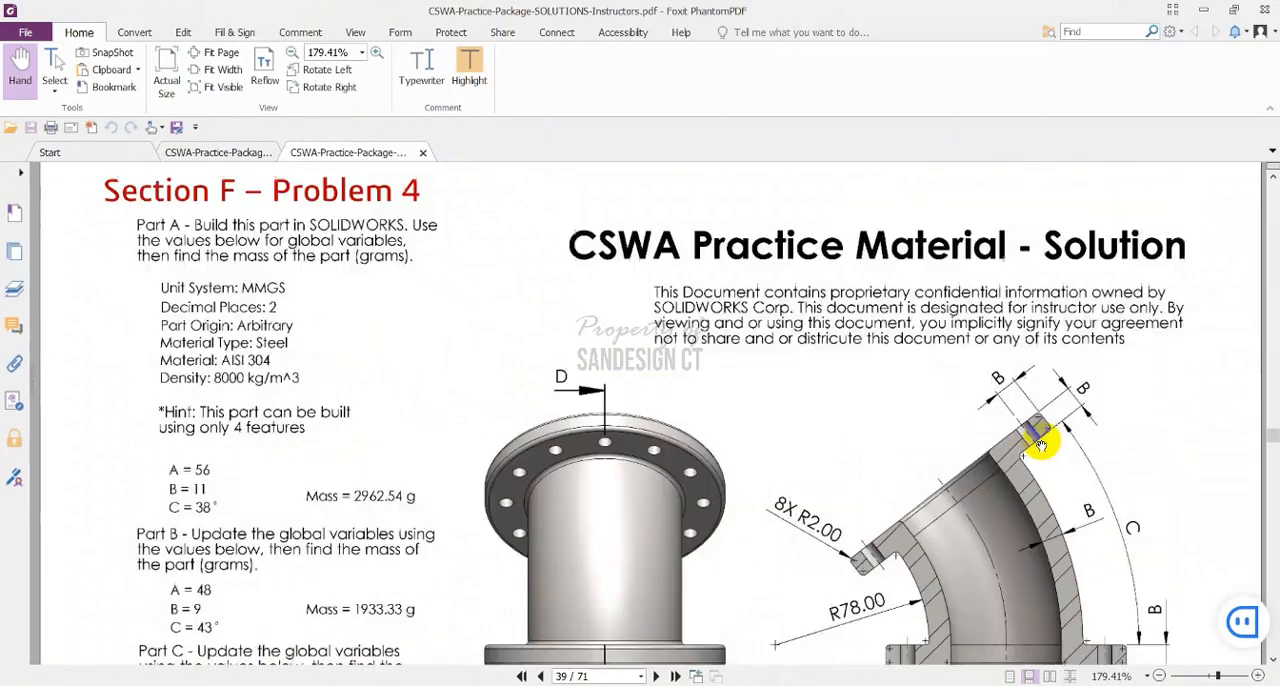
{"action": "scroll", "coordinate": [1043, 437], "scroll_direction": "down", "scroll_amount": 2}
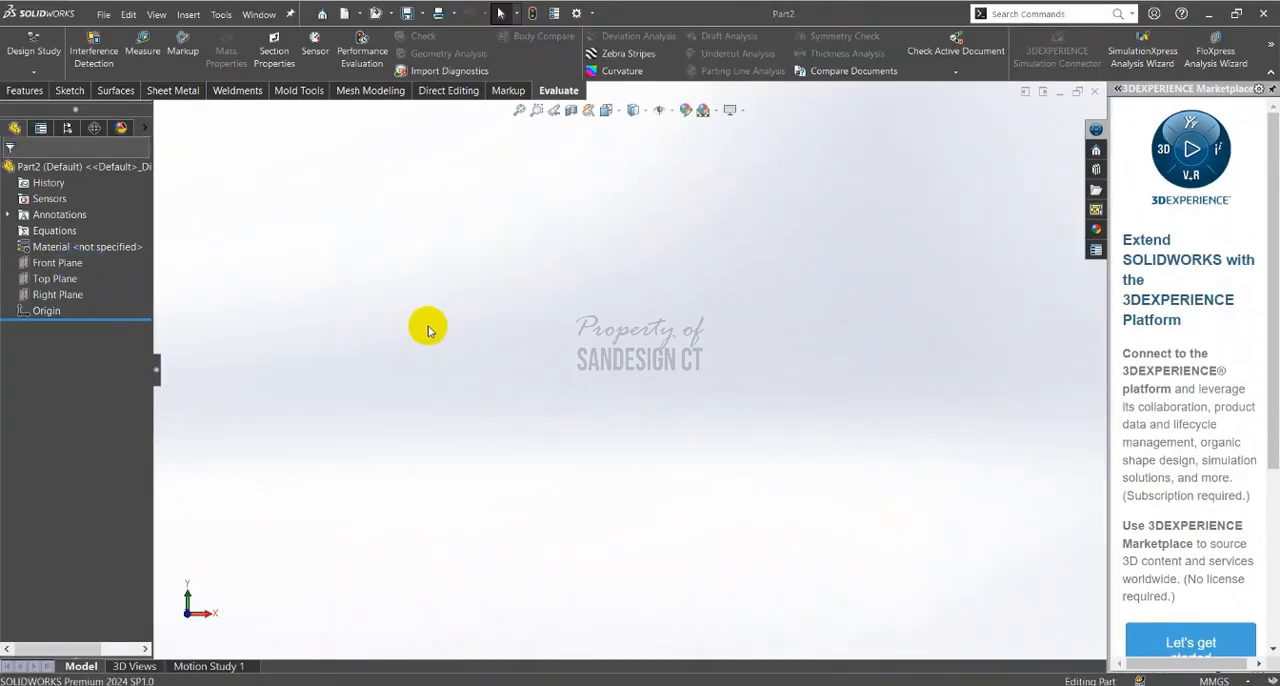
In SOLIDWORKS, start a new sketch on the Top Plane of the new part
{"action": "left_click", "coordinate": [65, 279]}
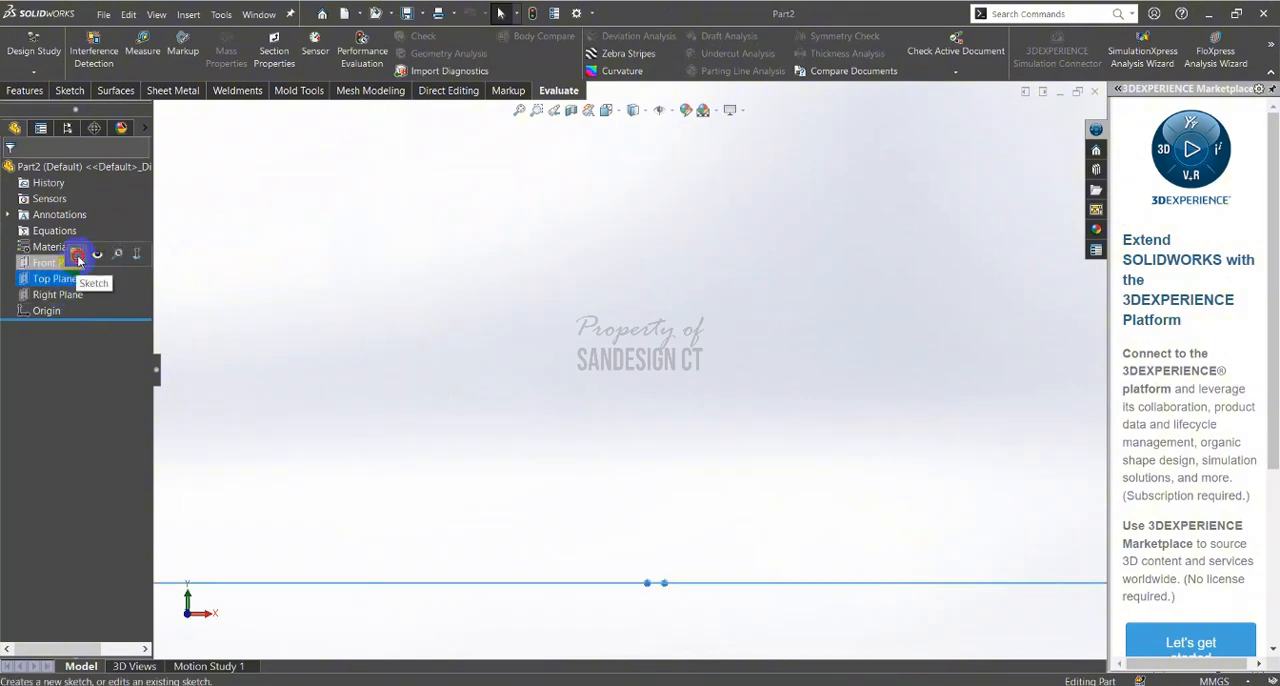
{"action": "left_click", "coordinate": [79, 258]}
{"action": "left_click", "coordinate": [363, 268]}
{"action": "key", "text": "r"}
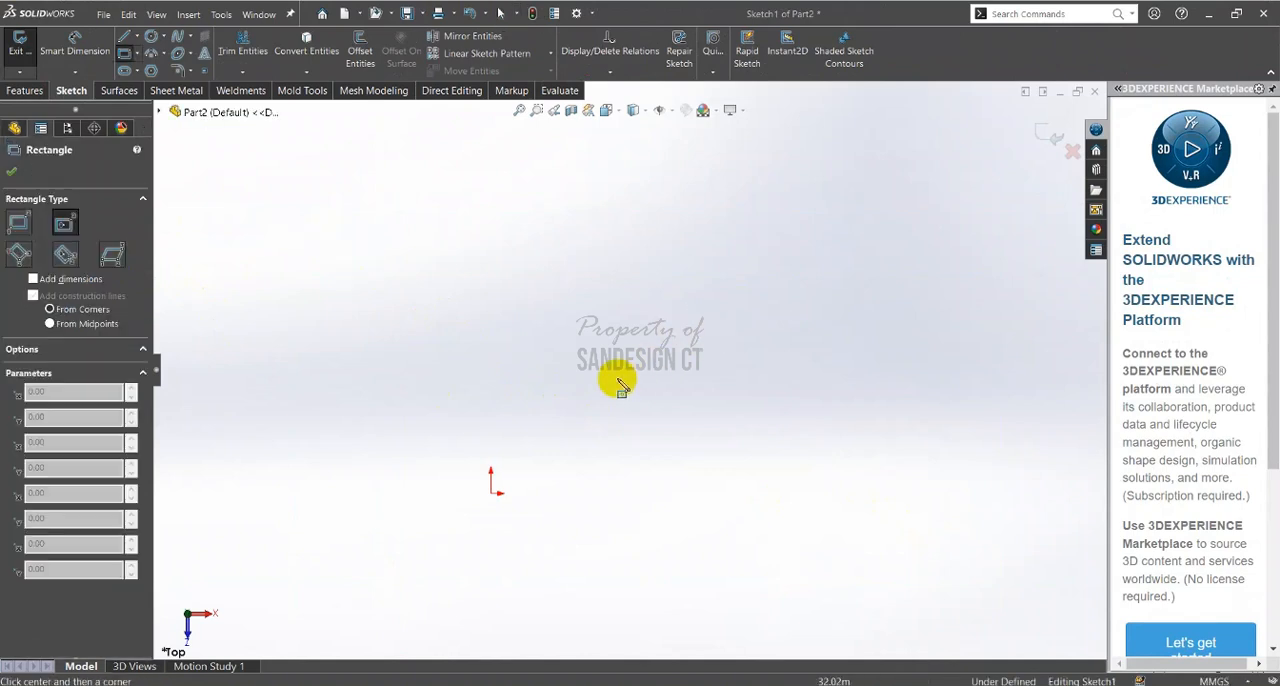
{"action": "left_click", "coordinate": [491, 485]}
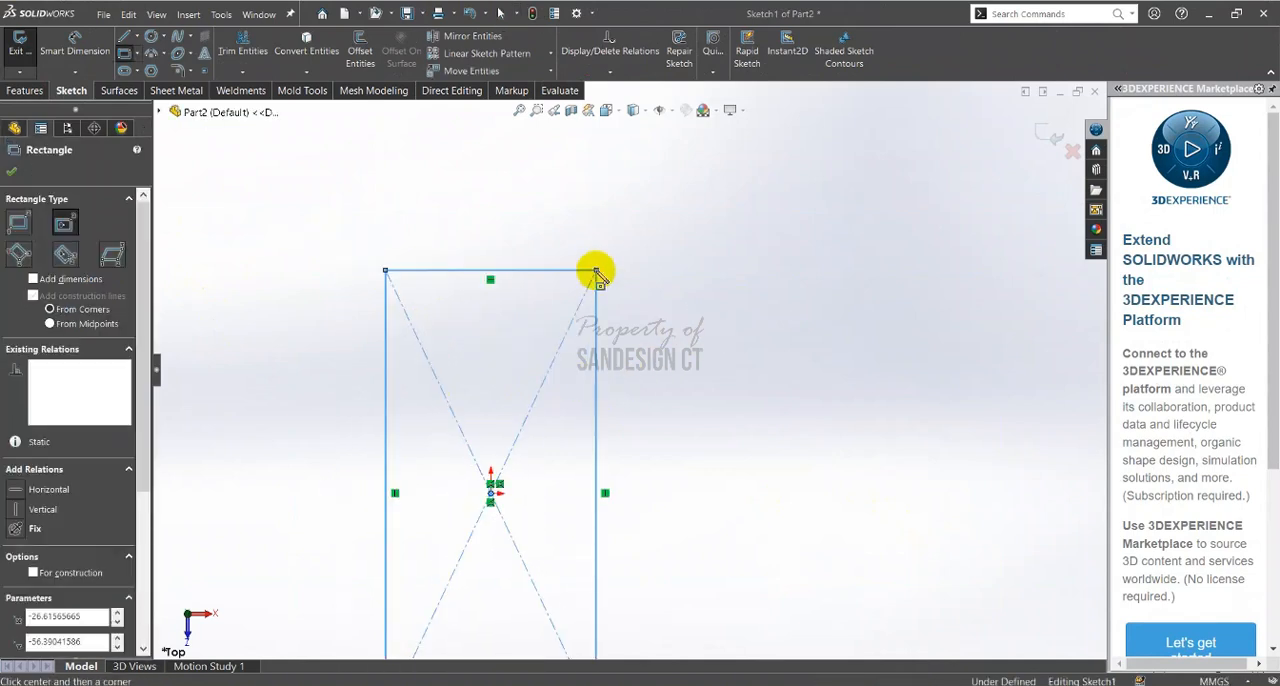
{"action": "key", "text": "Escape"}
{"action": "key", "text": "ctrl+a"}
{"action": "key", "text": "Delete"}
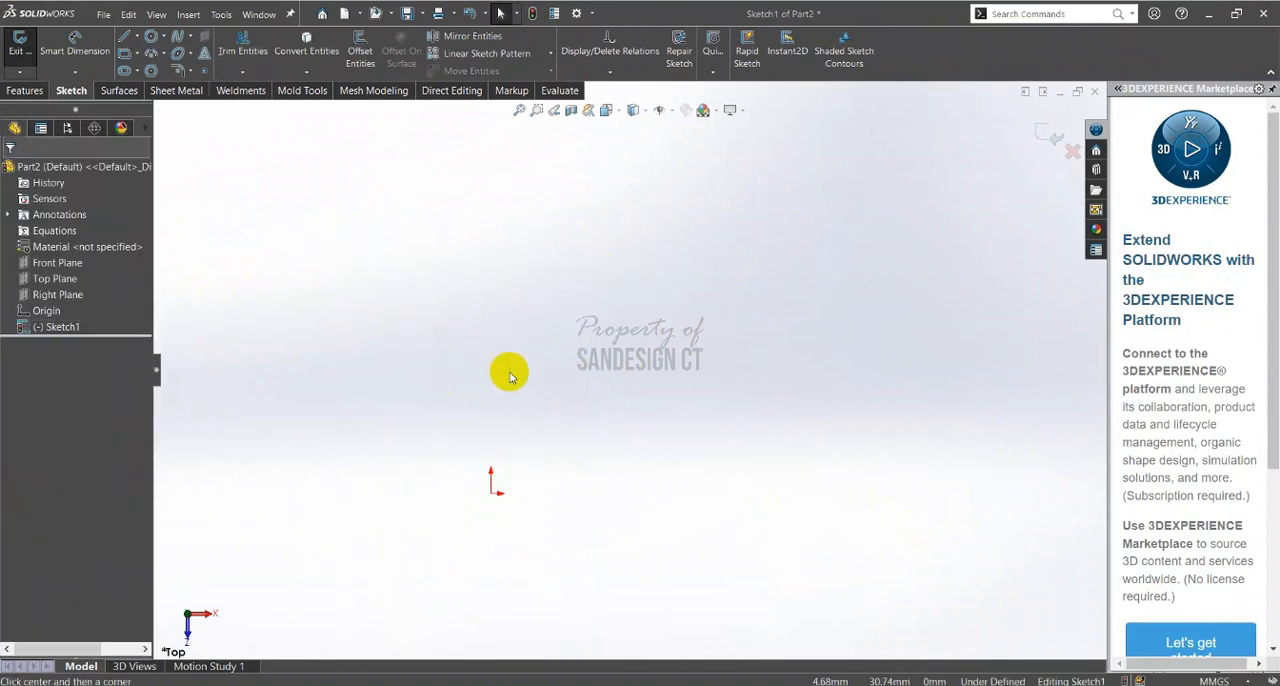
Draw two concentric circles centred on the origin, about 174 mm and 132 mm in diameter
{"action": "key", "text": "c"}
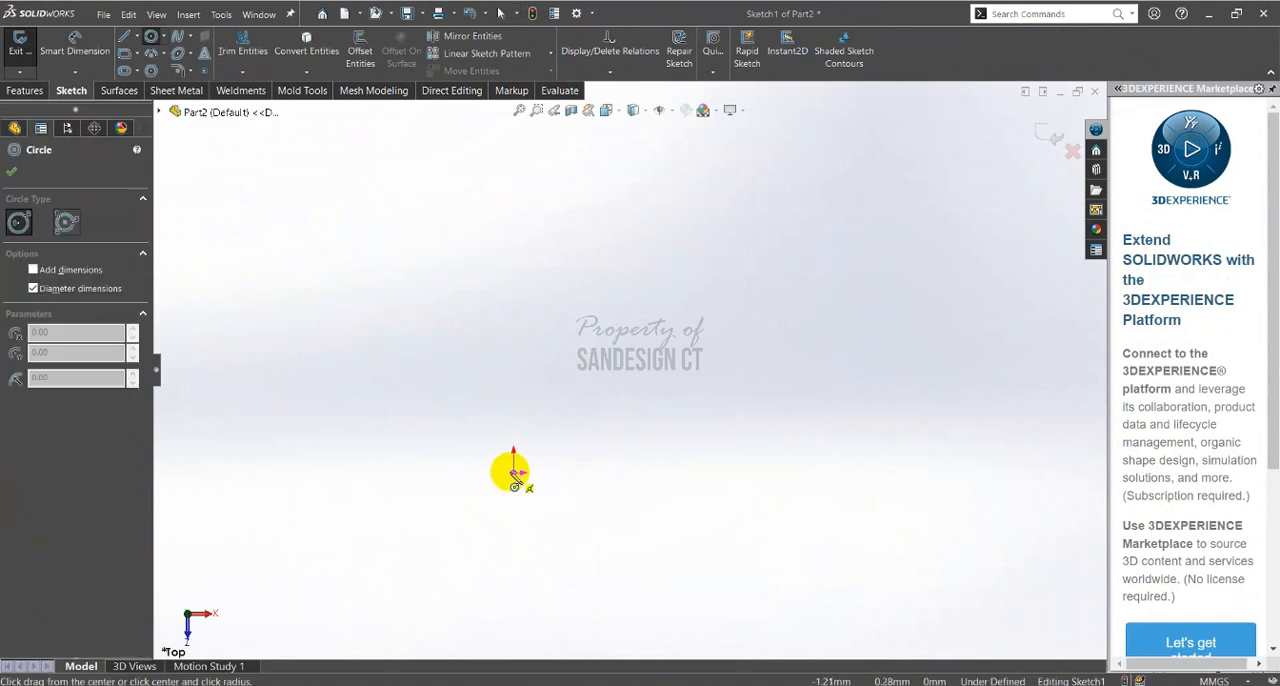
{"action": "key", "text": "Escape"}
{"action": "key", "text": "c"}
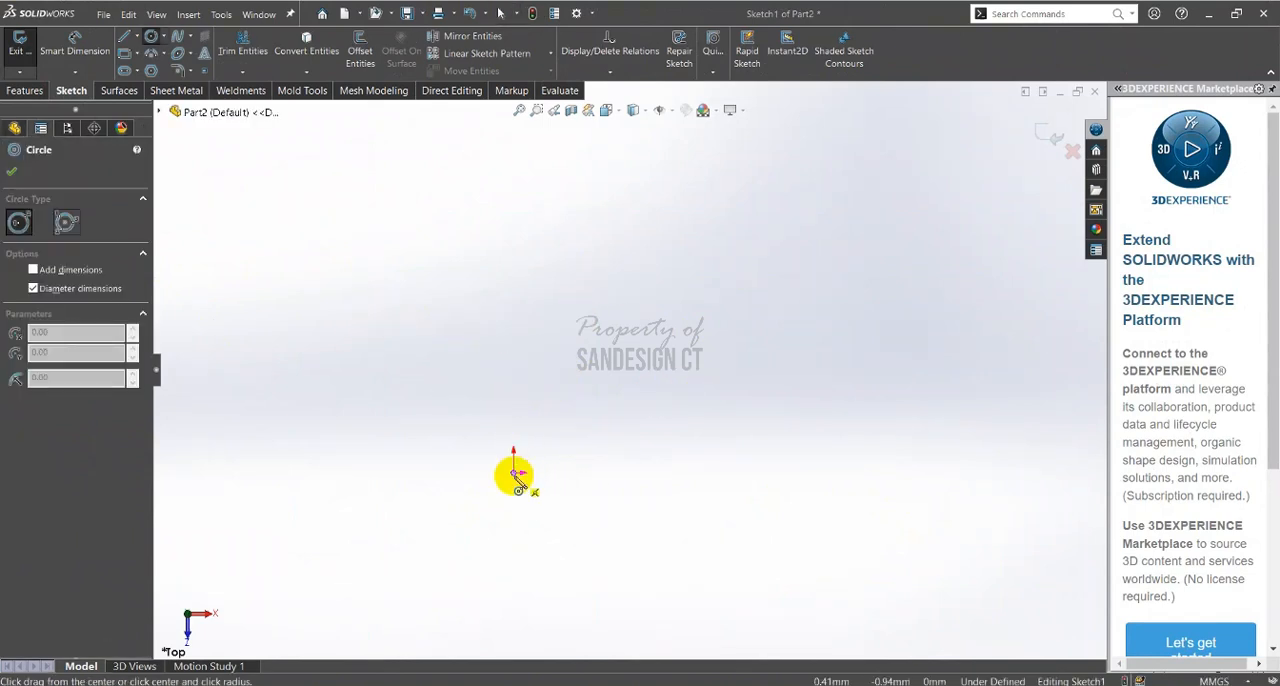
{"action": "left_click", "coordinate": [512, 473]}
{"action": "left_click", "coordinate": [666, 223]}
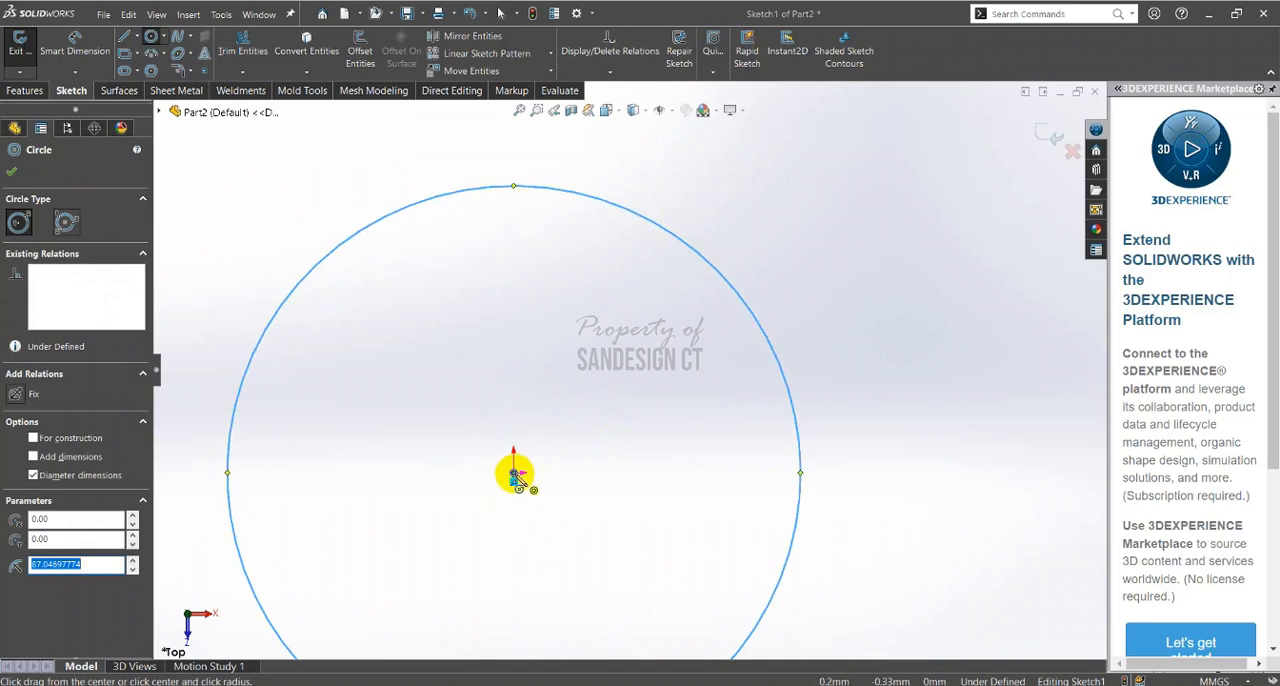
{"action": "left_click", "coordinate": [513, 472]}
{"action": "left_click", "coordinate": [663, 330]}
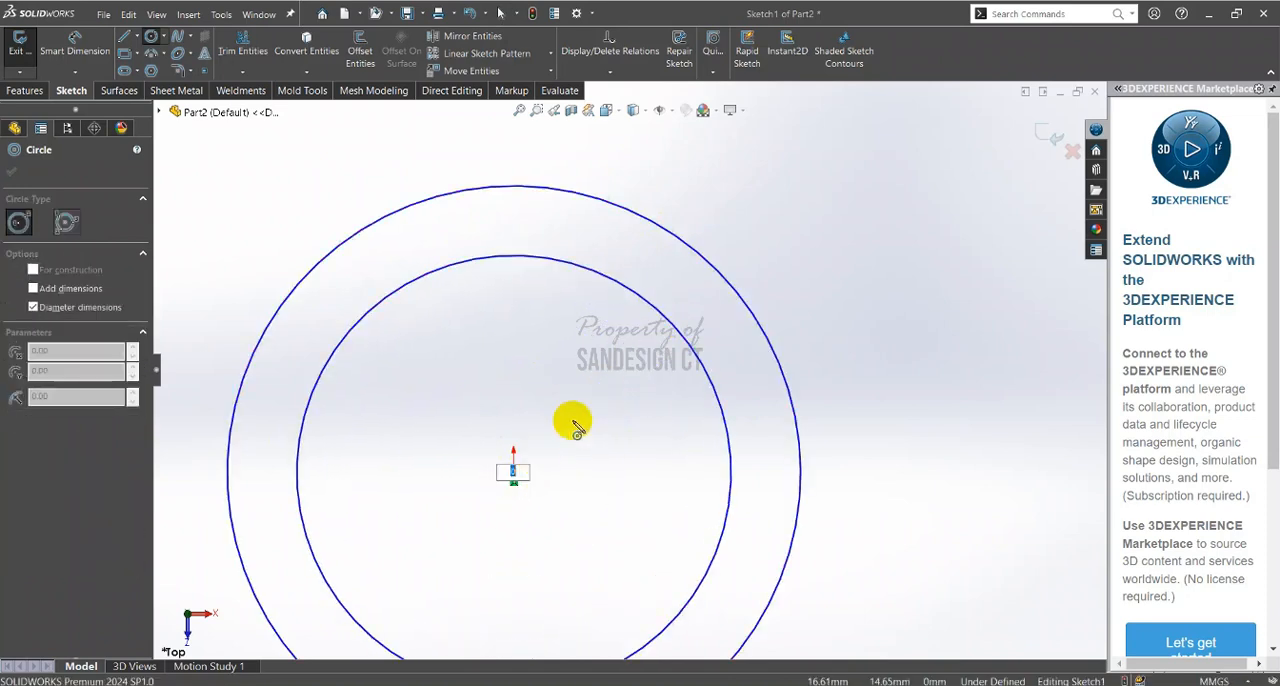
Add a smaller concentric circle about 80 mm in diameter, centred on the origin
{"action": "left_click", "coordinate": [594, 391]}
{"action": "key", "text": "Escape"}
{"action": "key", "text": "c"}
{"action": "left_click", "coordinate": [513, 472]}
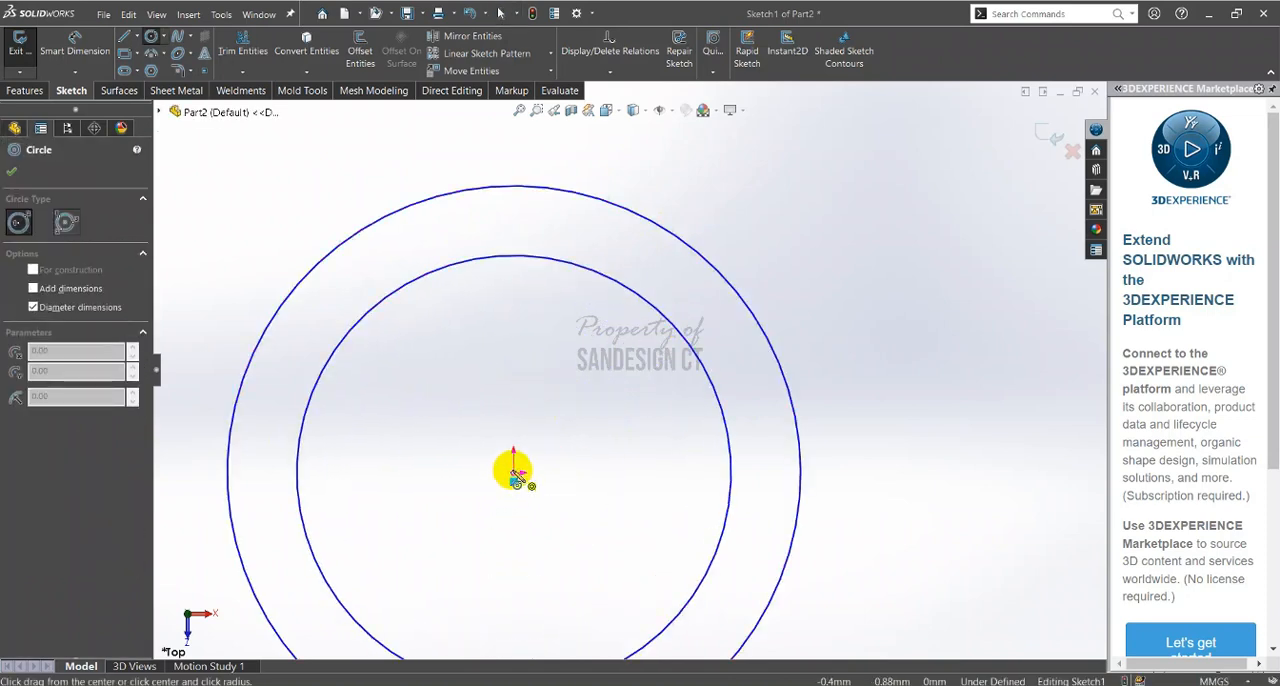
{"action": "left_click", "coordinate": [592, 373]}
{"action": "key", "text": "Escape"}
Convert the middle circle to construction geometry
{"action": "left_click", "coordinate": [646, 296]}
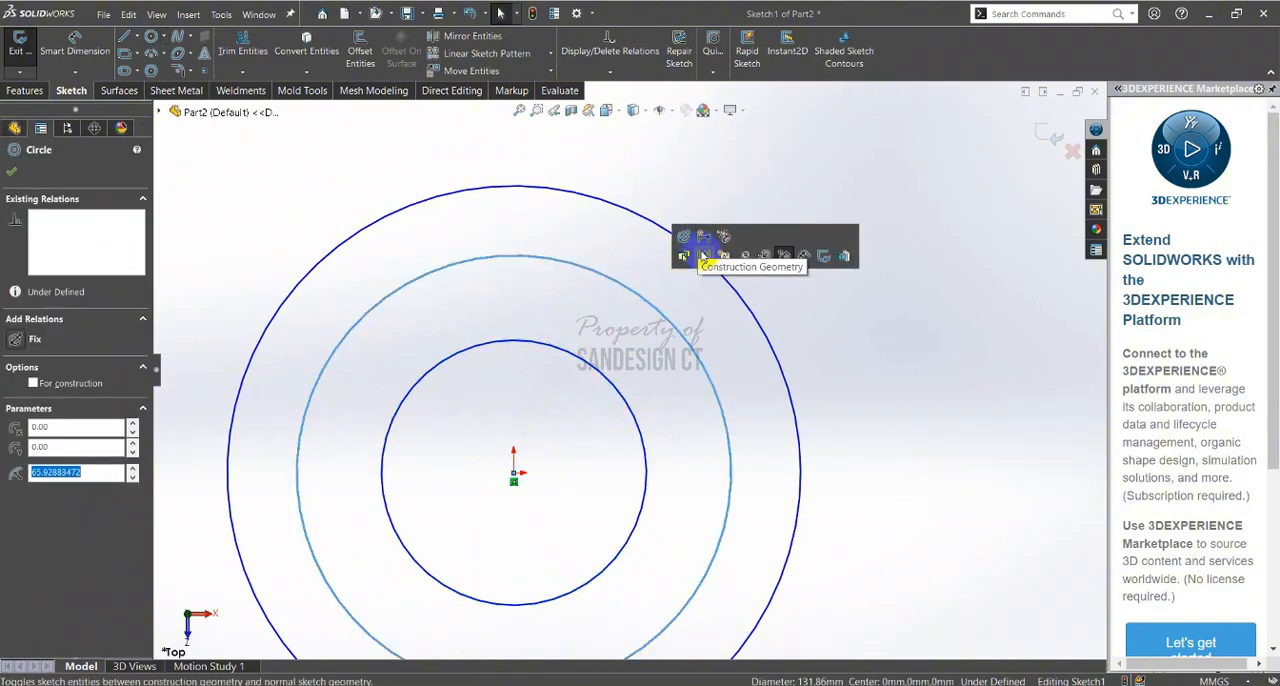
{"action": "left_click", "coordinate": [700, 261]}
{"action": "key", "text": "f"}
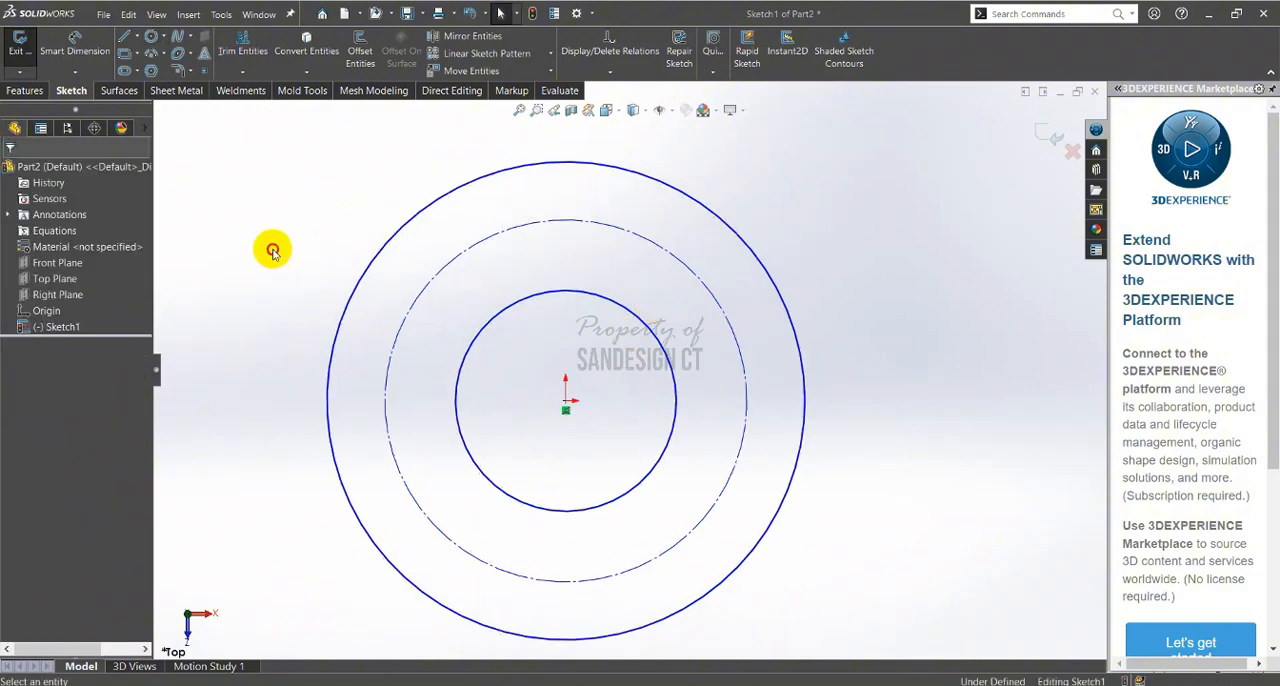
Open the equation manager and add a global variable "a" equal to 56, following the Part A values in the PDF
{"action": "left_click", "coordinate": [62, 232]}
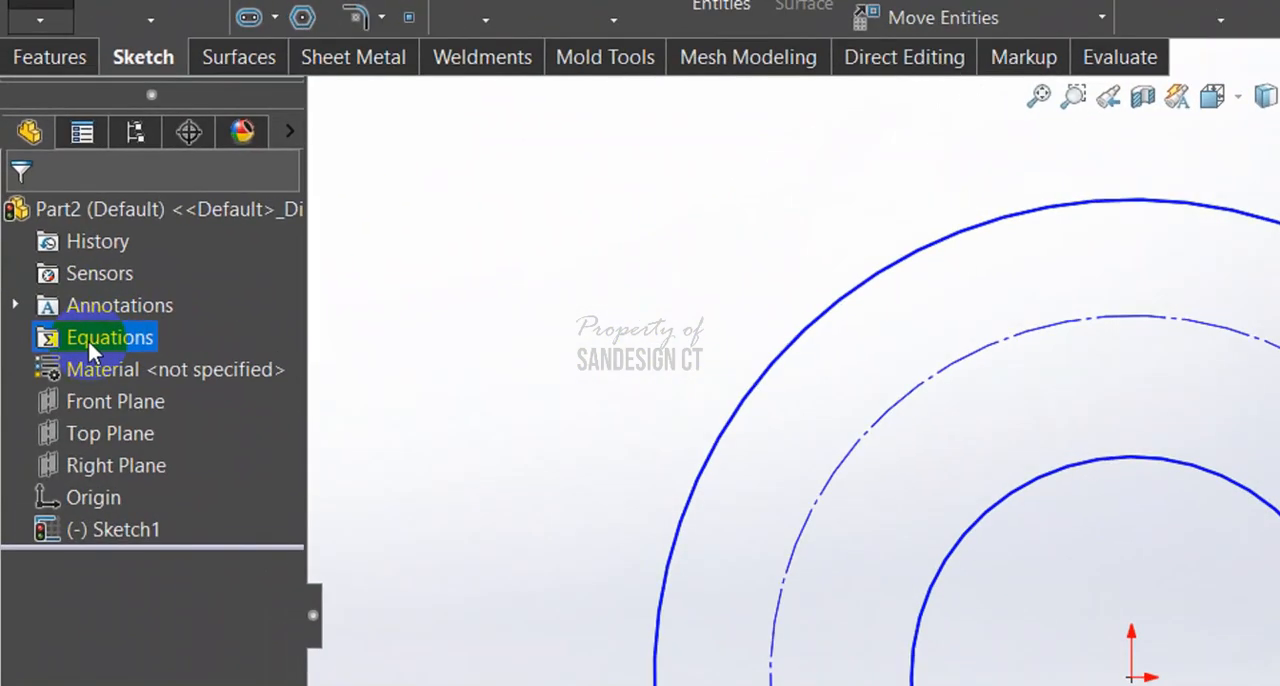
{"action": "right_click", "coordinate": [95, 337]}
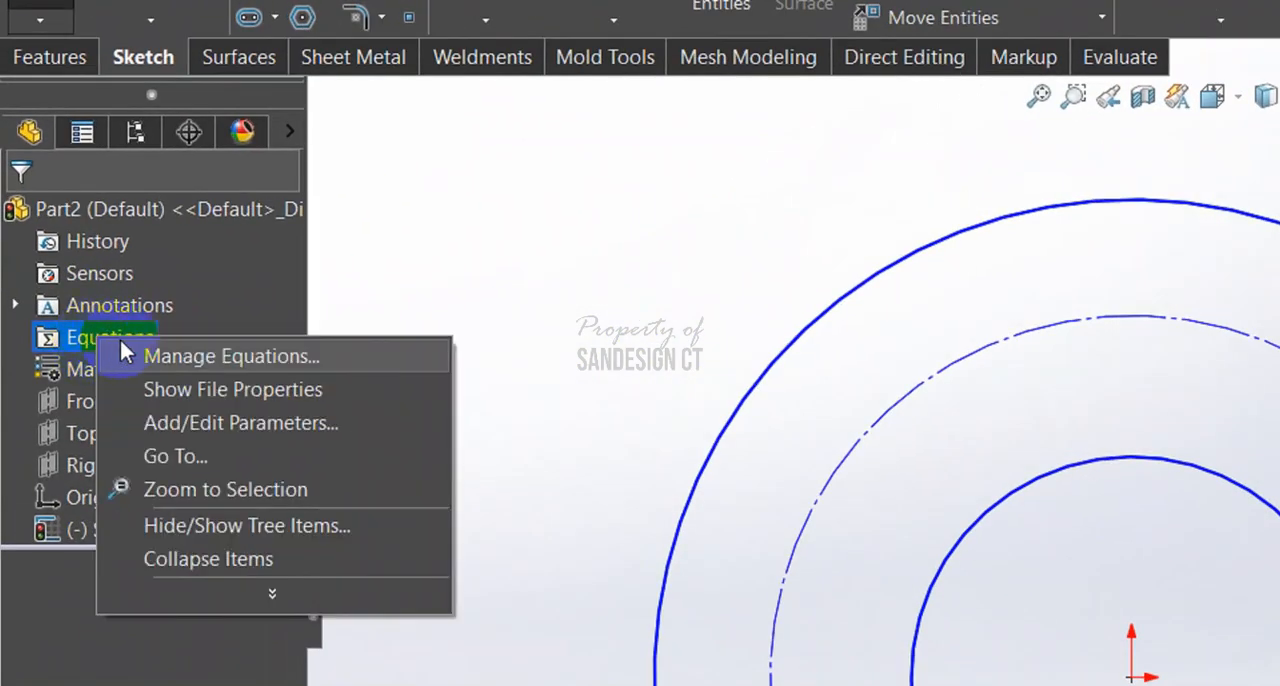
{"action": "left_click", "coordinate": [222, 359]}
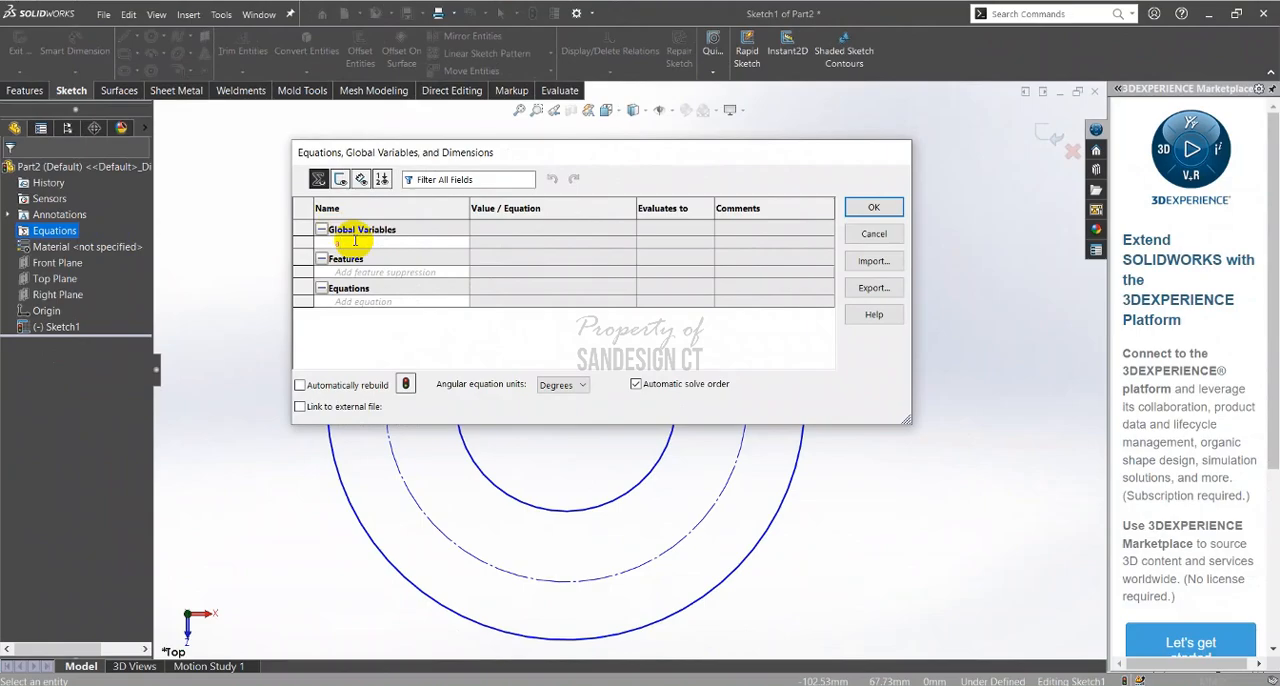
{"action": "key", "text": "Tab"}
{"action": "key", "text": "alt+Tab"}
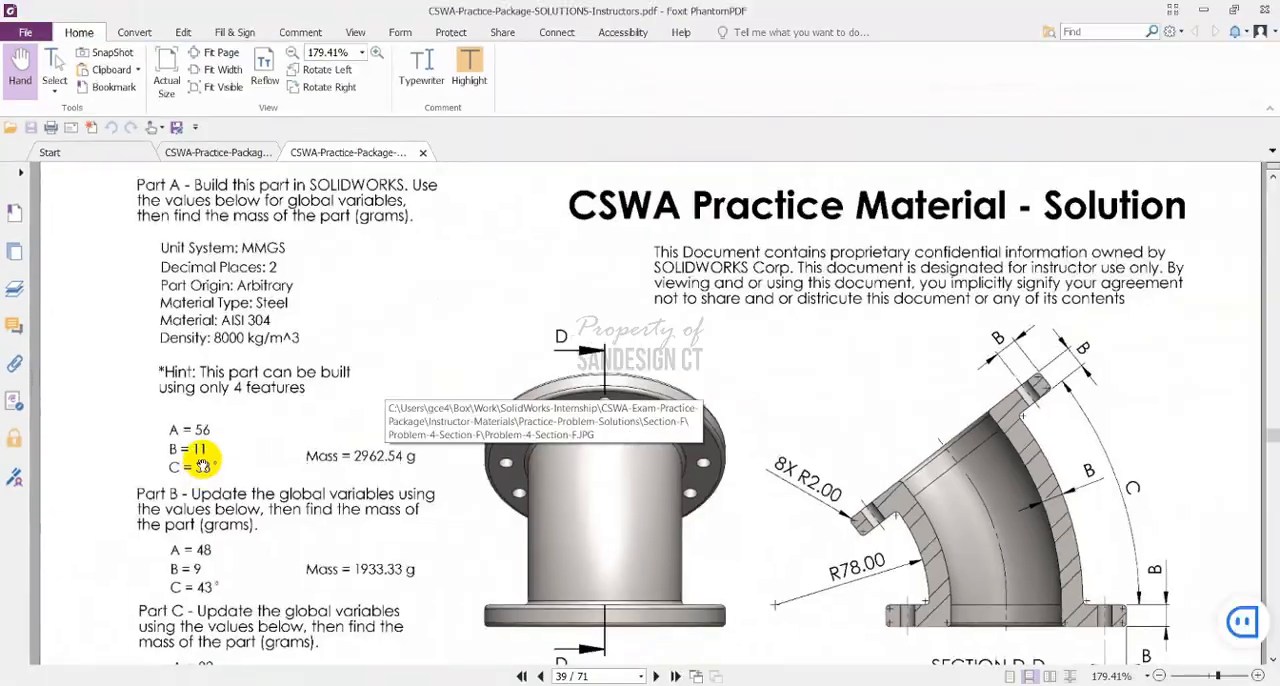
{"action": "key", "text": "alt+Tab"}
{"action": "type", "text": "56"}
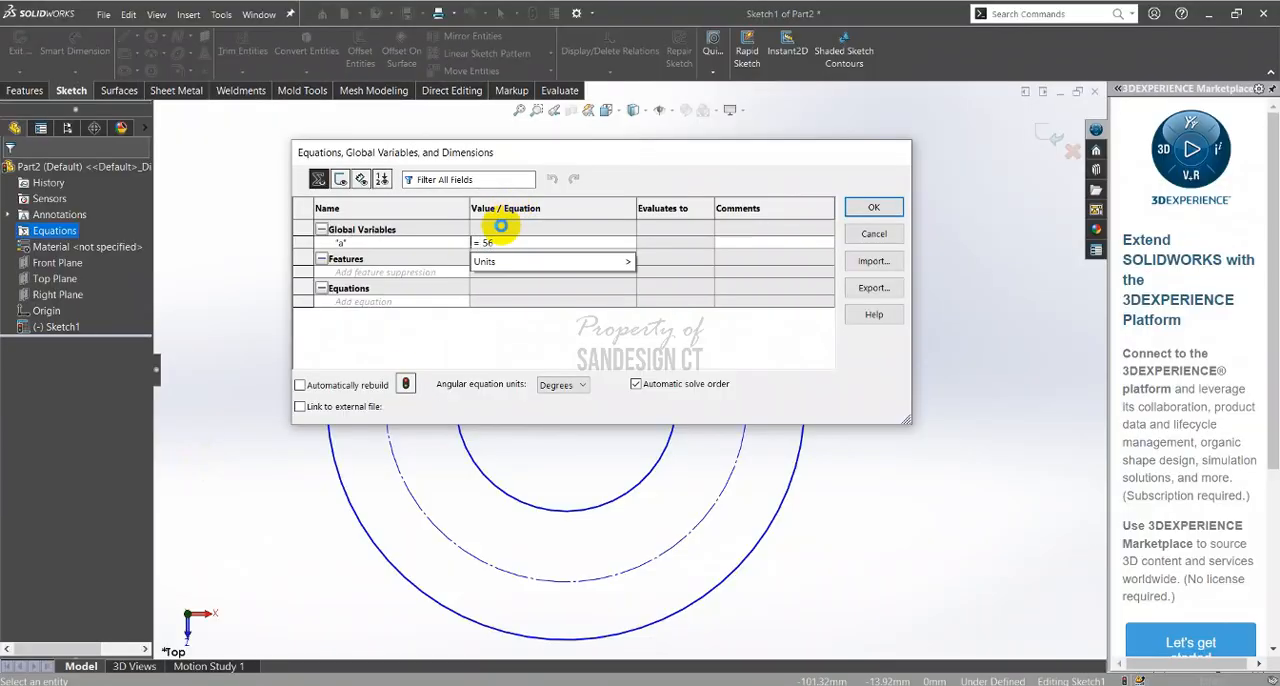
{"action": "key", "text": "Return"}
Add a global variable "b" equal to 11
{"action": "type", "text": "b"}
{"action": "key", "text": "Tab"}
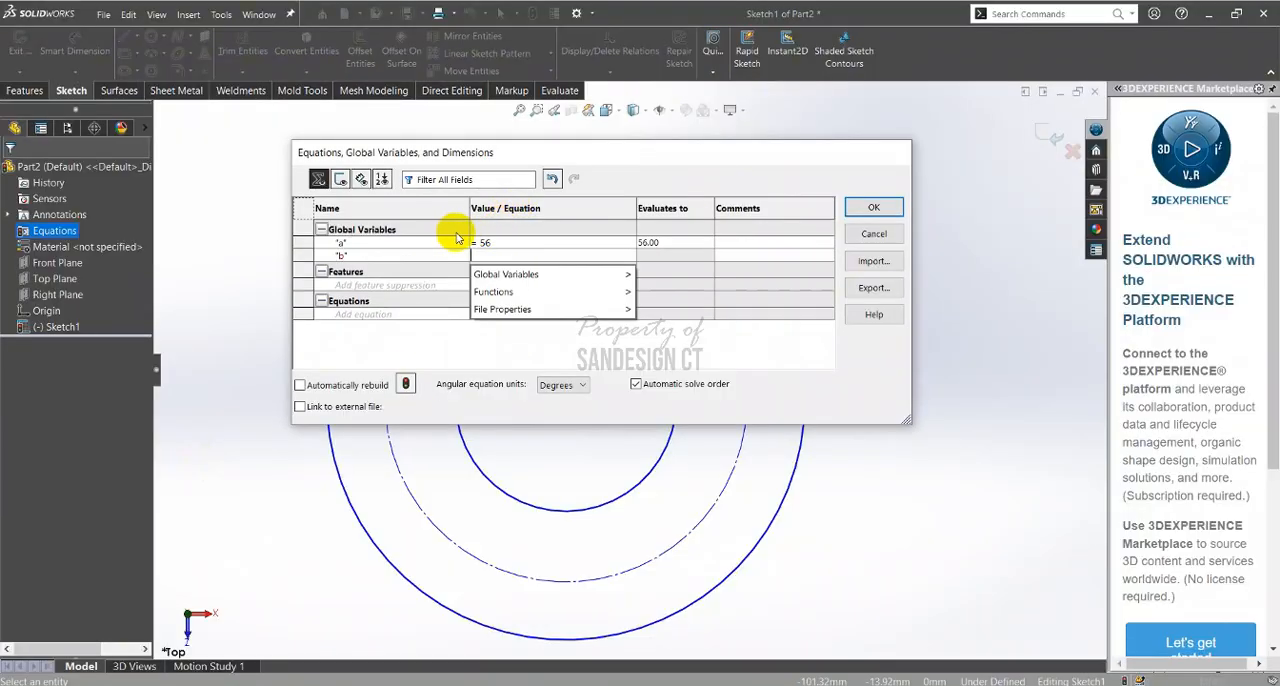
{"action": "key", "text": "alt+Tab"}
{"action": "key", "text": "alt+Tab"}
{"action": "type", "text": "11"}
{"action": "key", "text": "Tab"}
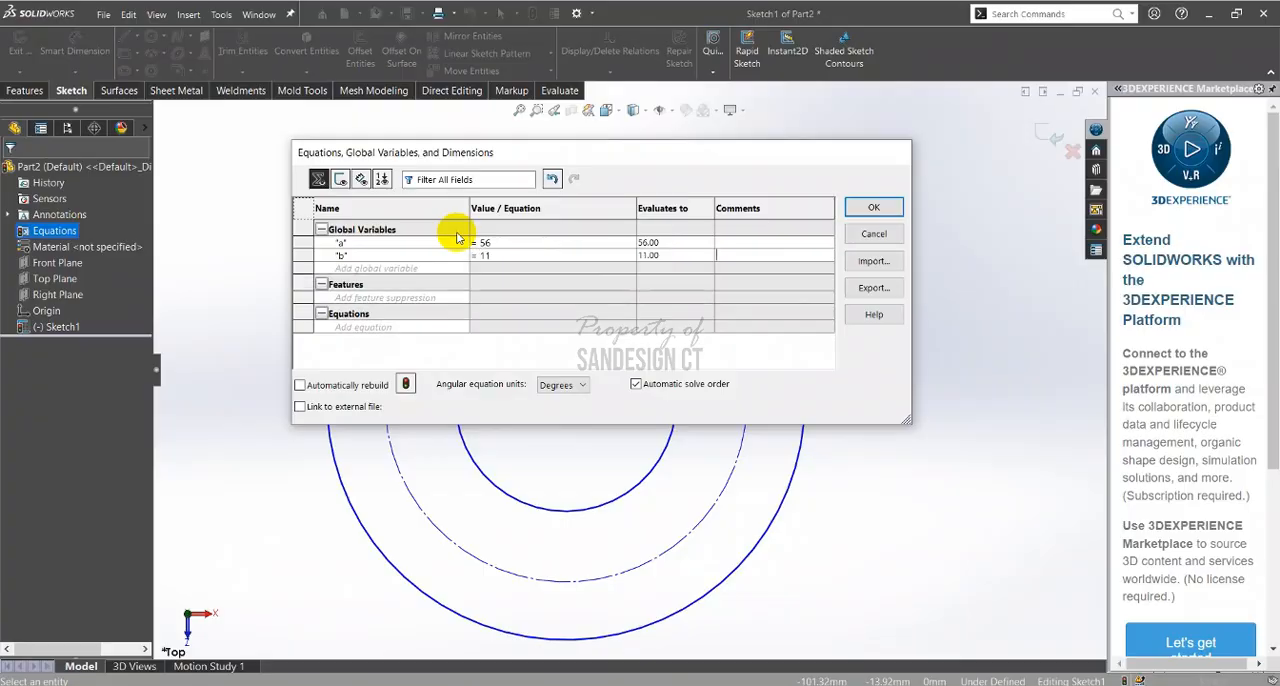
Add a global variable "c" equal to 38, check it against the PDF and accept the equations
{"action": "type", "text": "c"}
{"action": "key", "text": "Tab"}
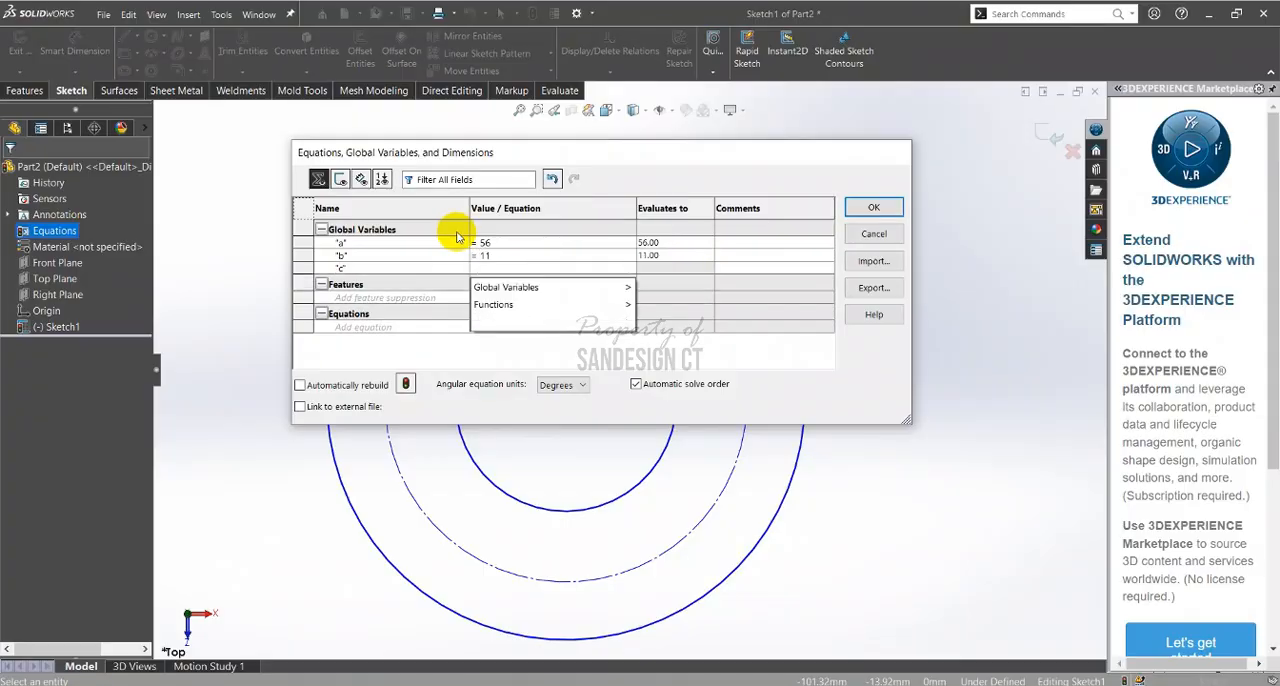
{"action": "type", "text": "38"}
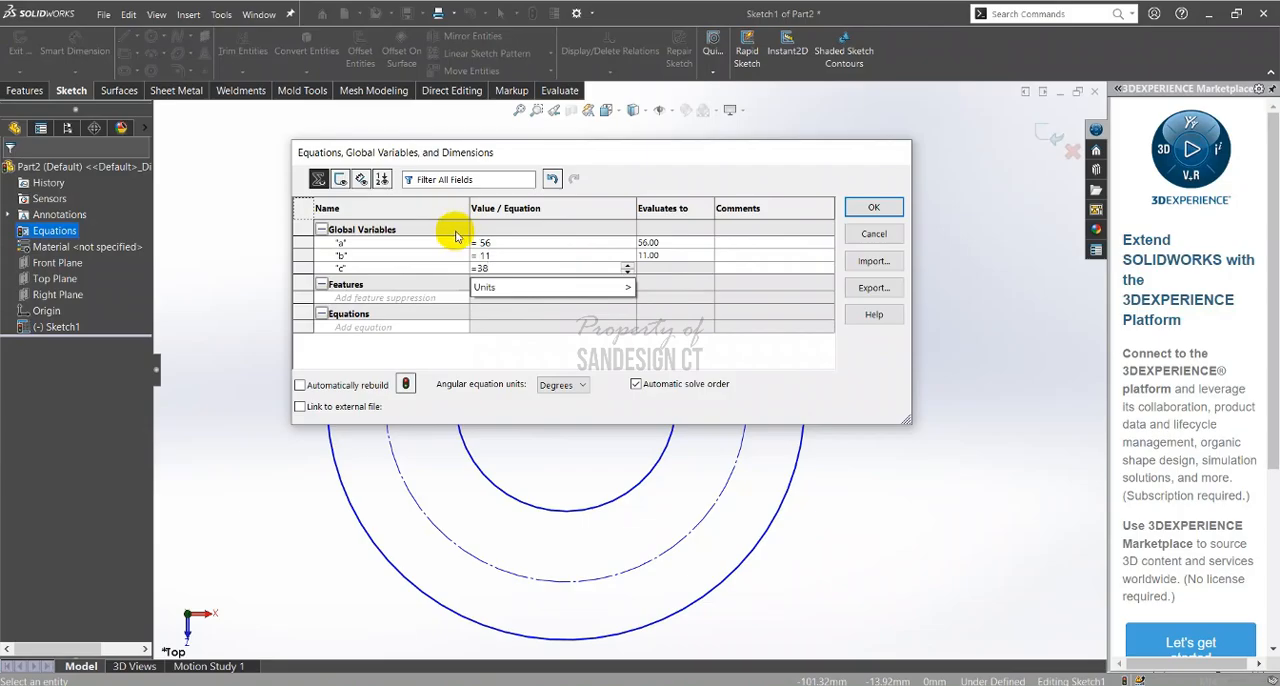
{"action": "key", "text": "Tab"}
{"action": "key", "text": "alt+Tab"}
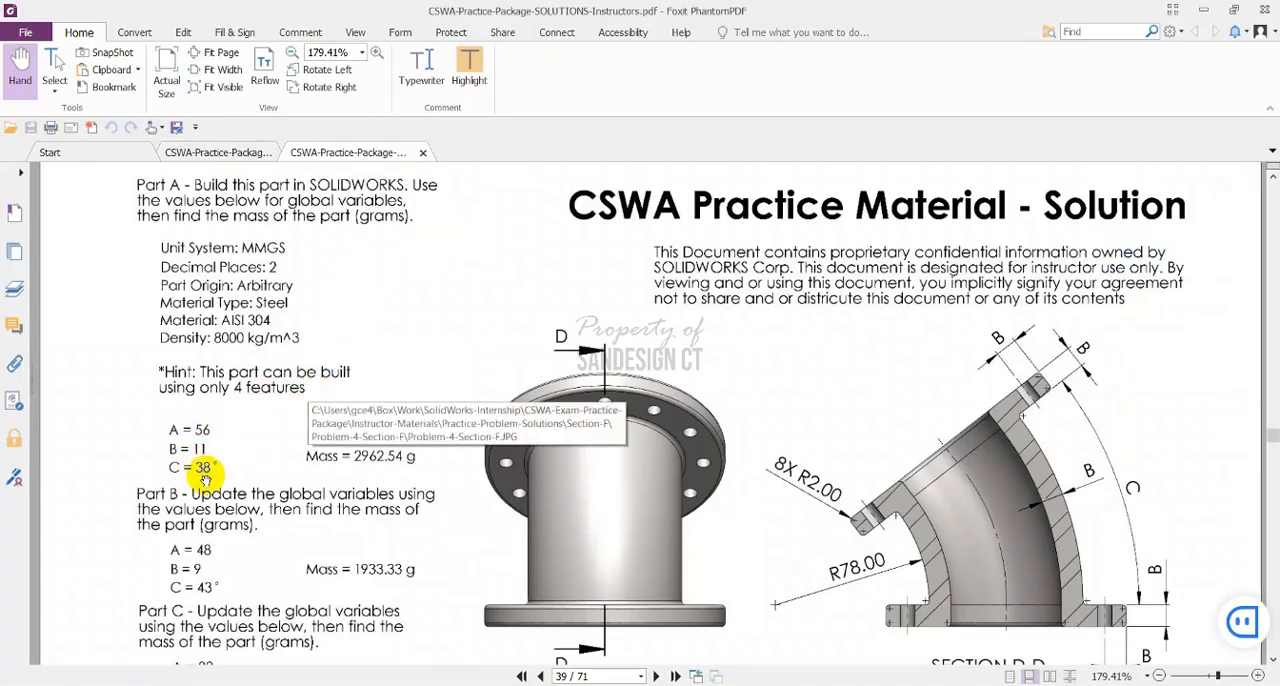
{"action": "key", "text": "alt+Tab"}
{"action": "left_click", "coordinate": [869, 208]}
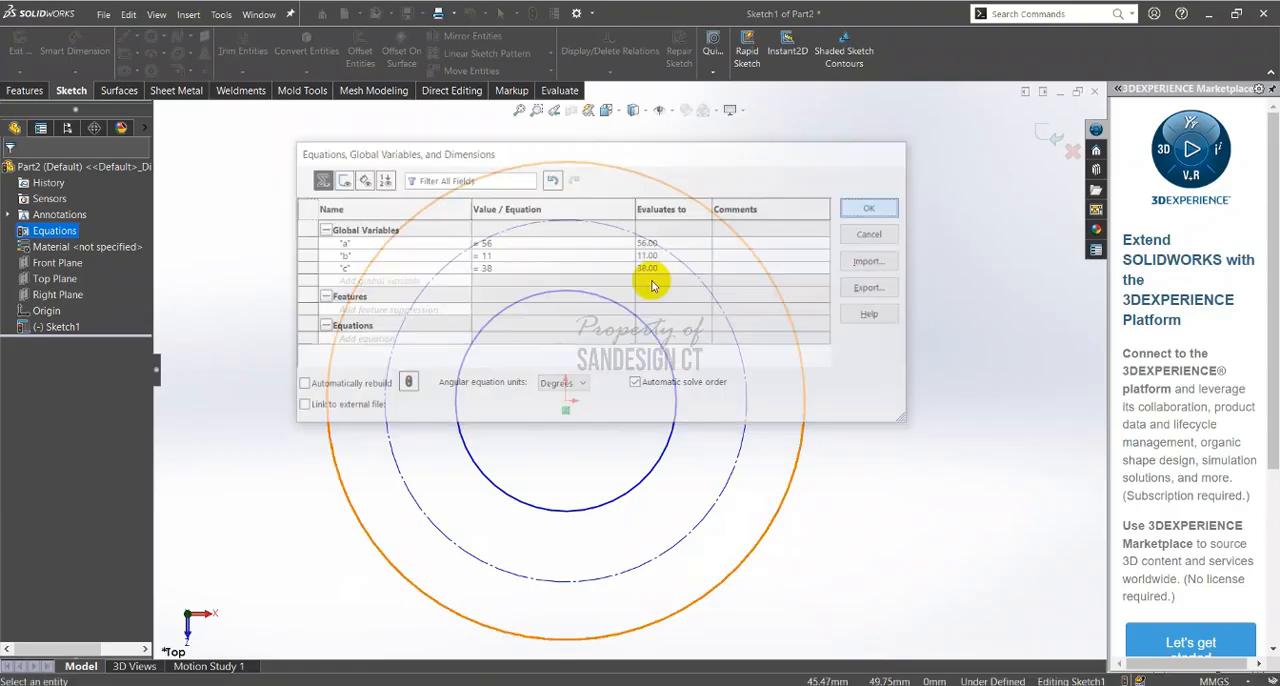
Check the bore diameter in the PDF and dimension the inner circle's diameter, linking it to the global variable "a"
{"action": "scroll", "coordinate": [598, 400], "scroll_direction": "up", "scroll_amount": 2}
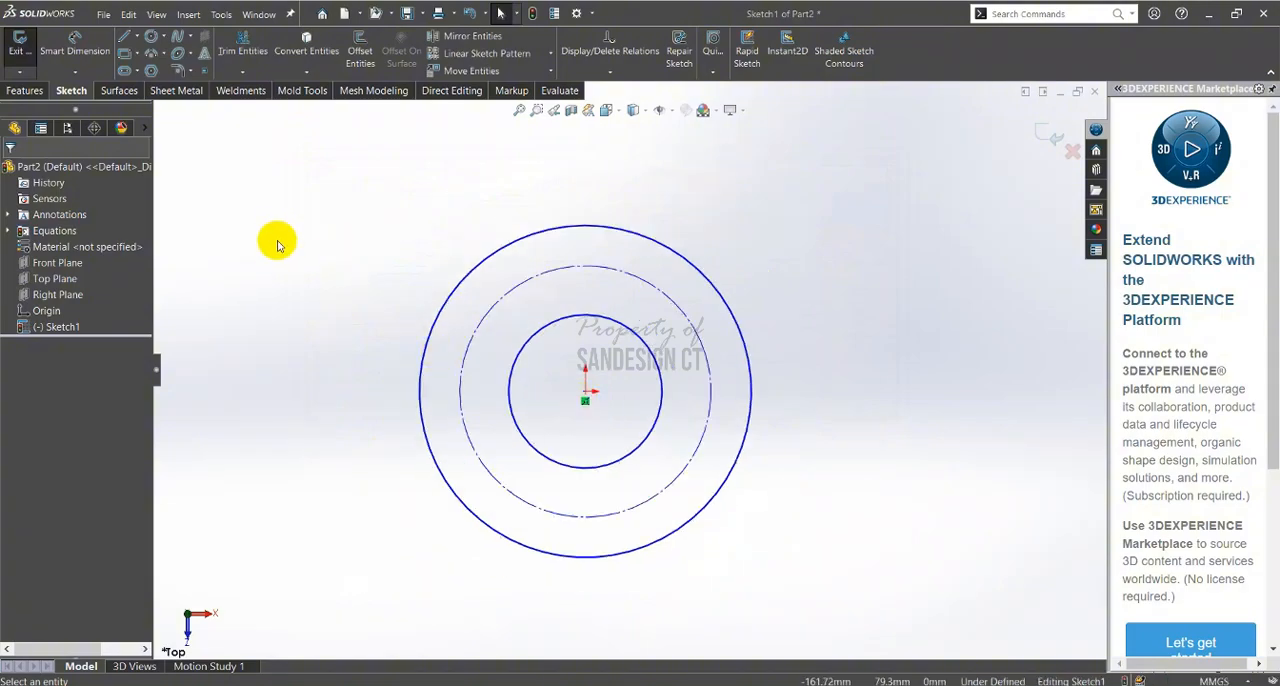
{"action": "key", "text": "alt+Tab"}
{"action": "scroll", "coordinate": [891, 457], "scroll_direction": "down", "scroll_amount": 8}
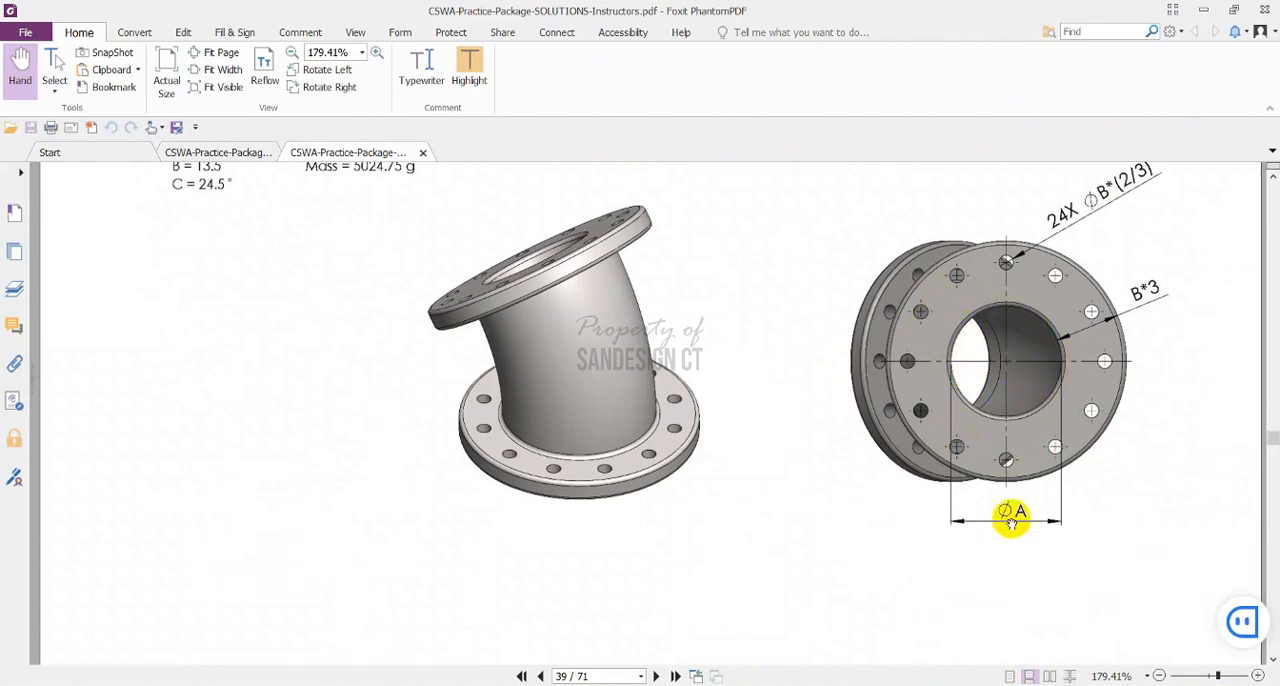
{"action": "key", "text": "alt+Tab"}
{"action": "right_click_drag", "start_coordinate": [338, 262], "coordinate": [350, 208]}
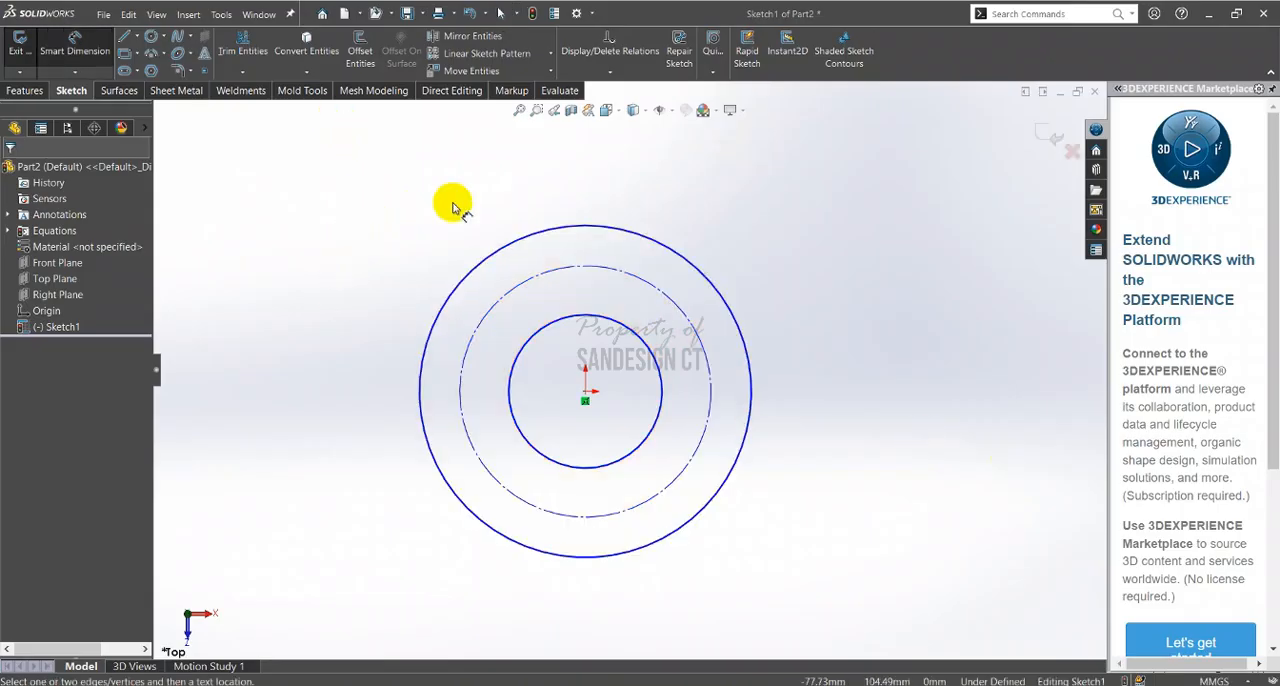
{"action": "left_click", "coordinate": [618, 324]}
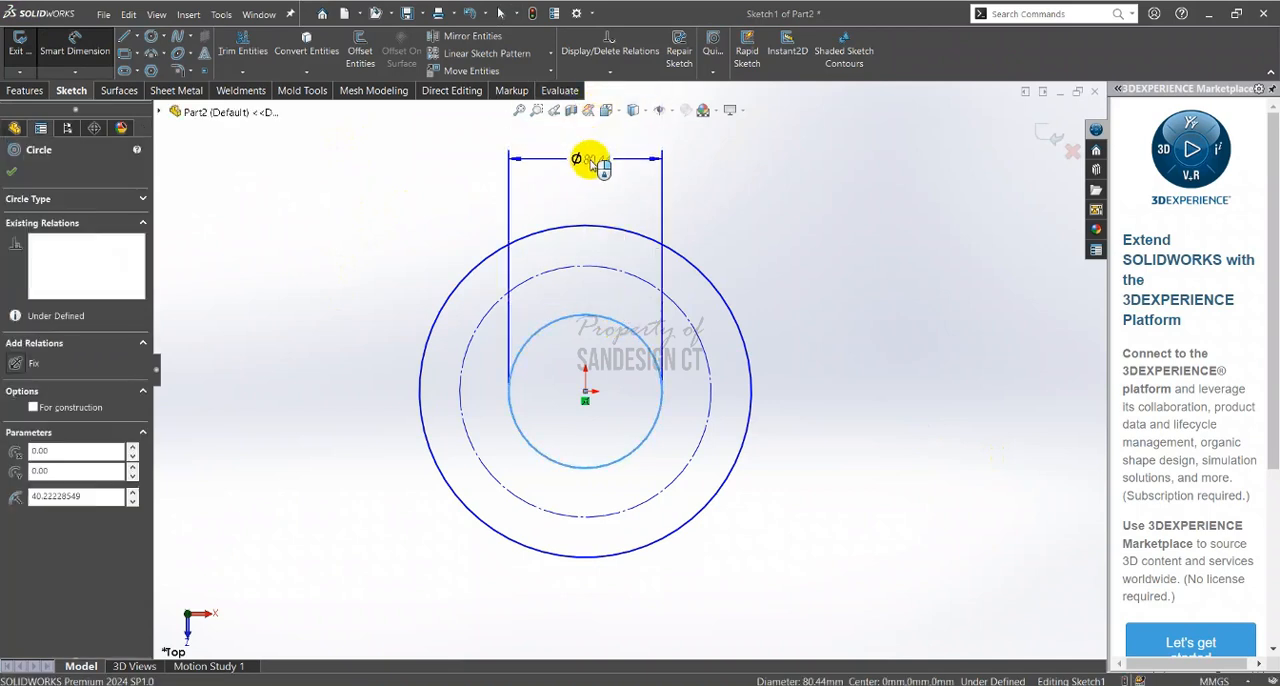
{"action": "left_click", "coordinate": [592, 159]}
{"action": "type", "text": "="}
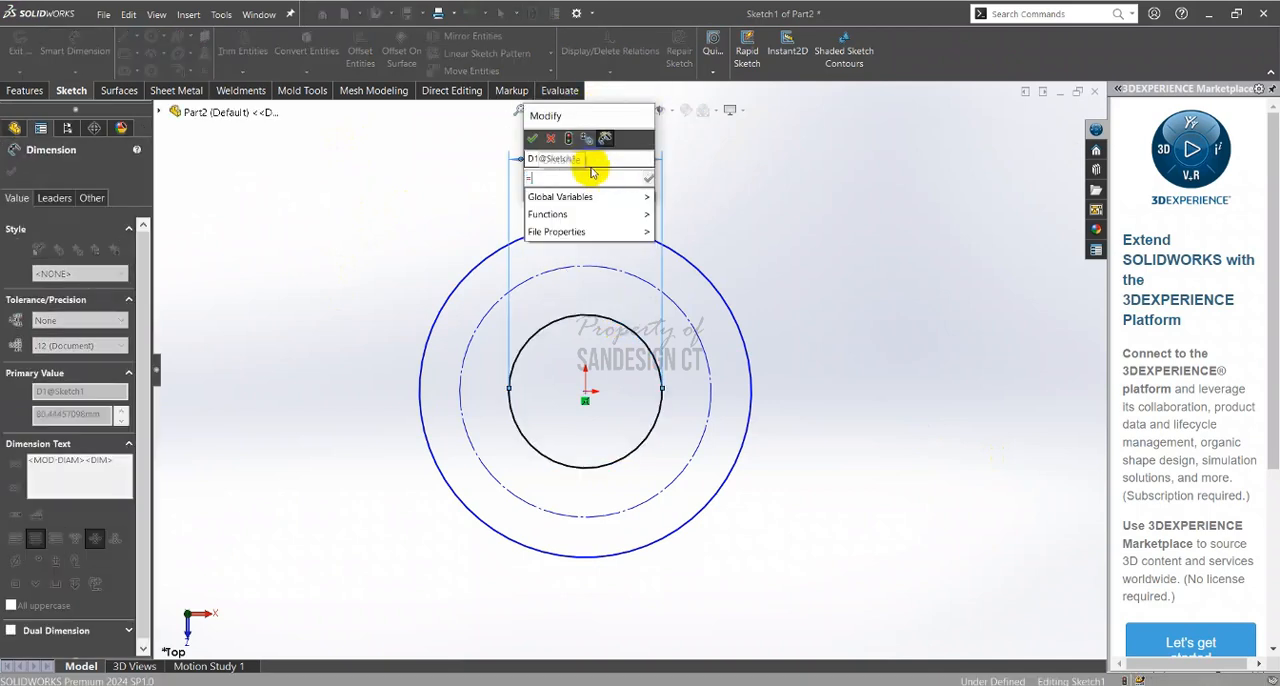
{"action": "mouse_move", "coordinate": [612, 197]}
{"action": "left_click", "coordinate": [667, 197]}
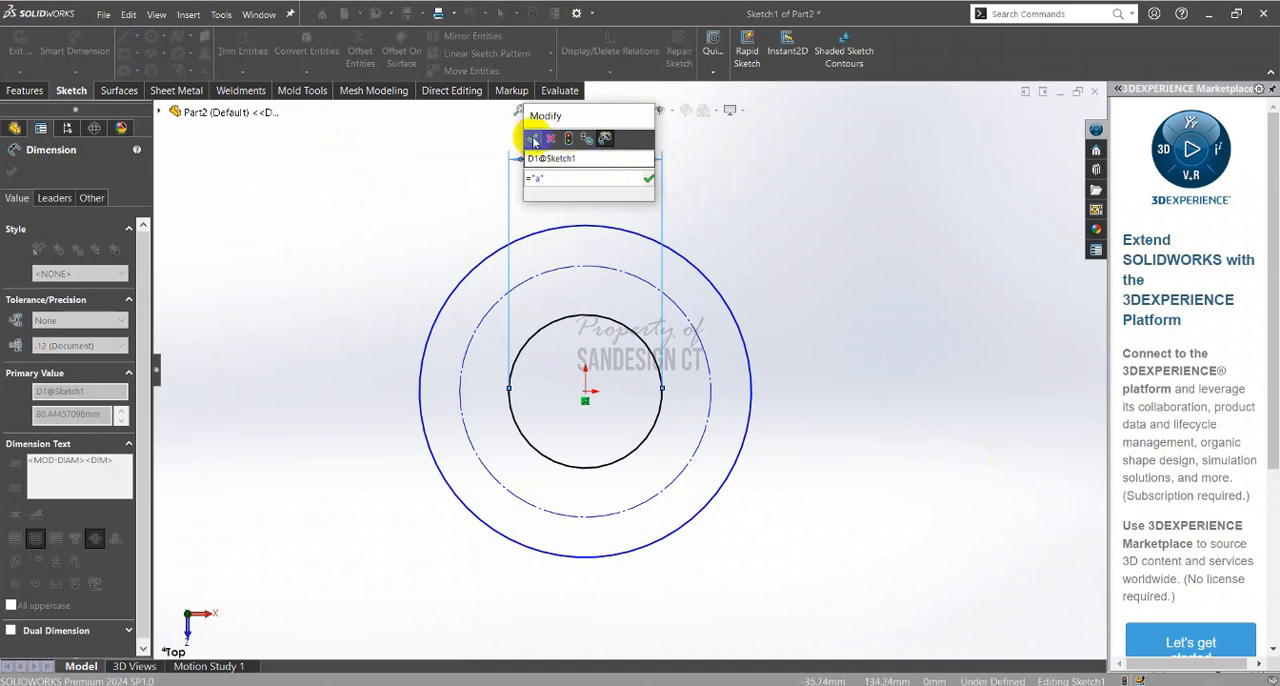
{"action": "left_click", "coordinate": [532, 138]}
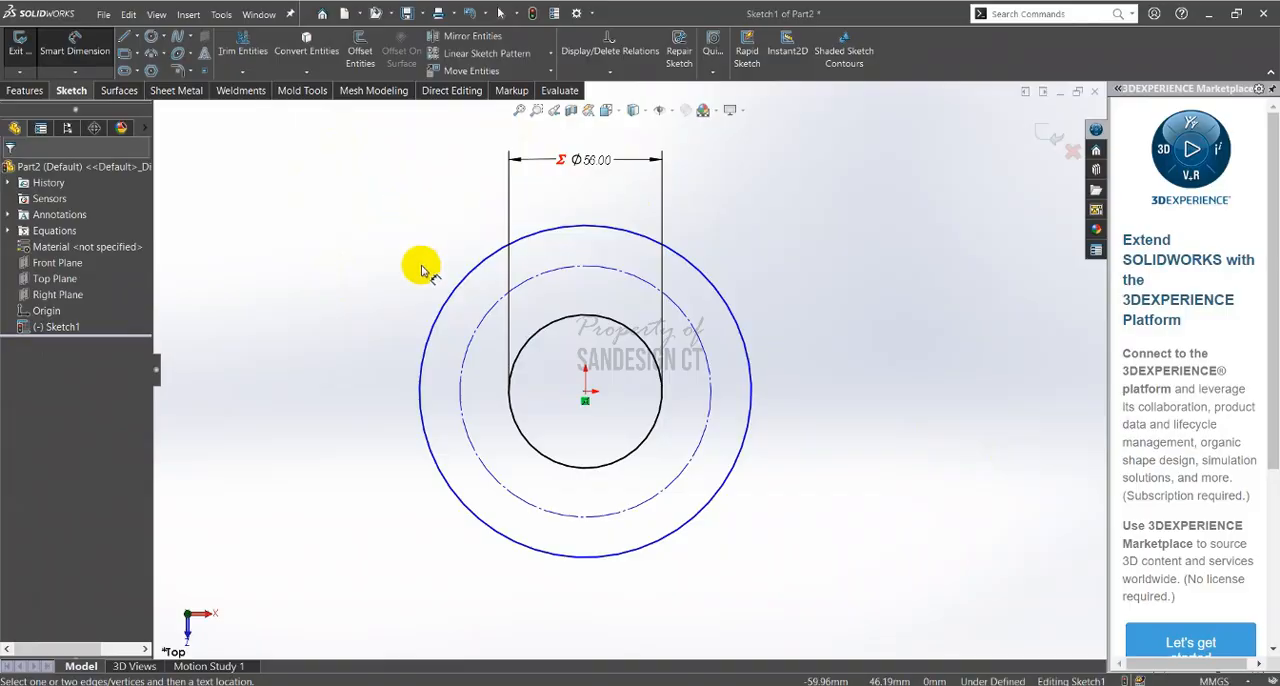
Check the flange width in the PDF and dimension the radial distance between the inner and outer circles
{"action": "key", "text": "alt+Tab"}
{"action": "scroll", "coordinate": [1148, 354], "scroll_direction": "up", "scroll_amount": 1}
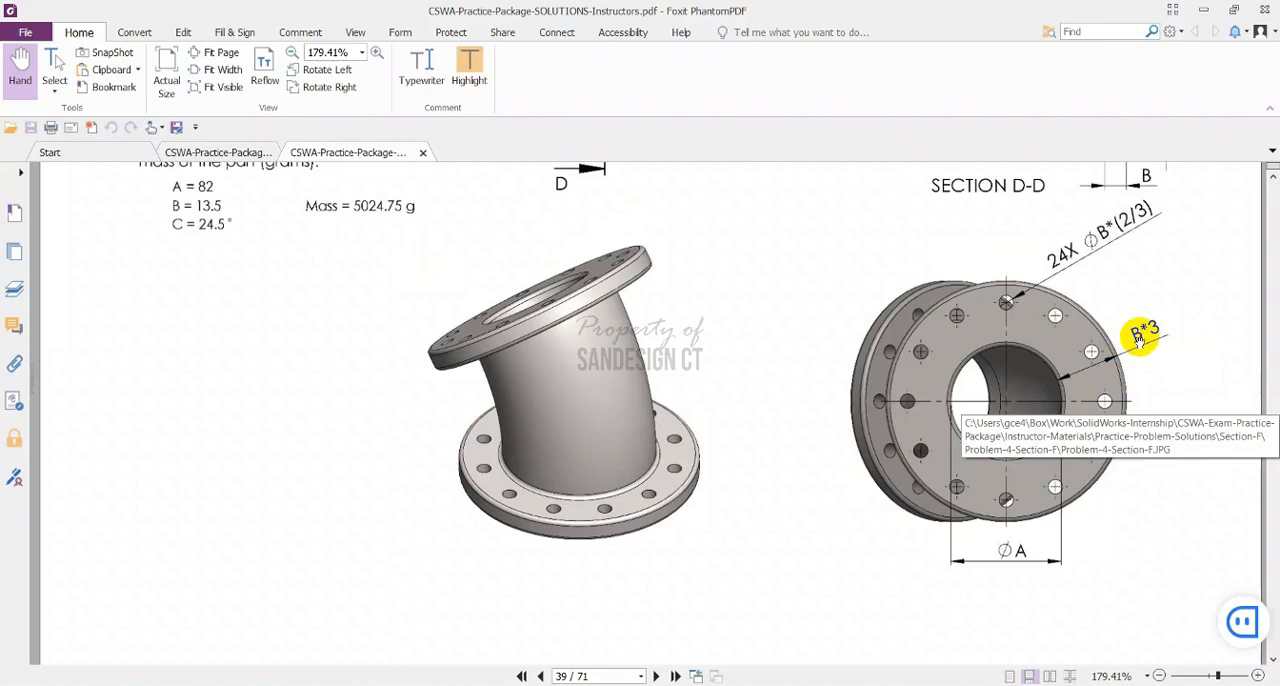
{"action": "key", "text": "alt+Tab"}
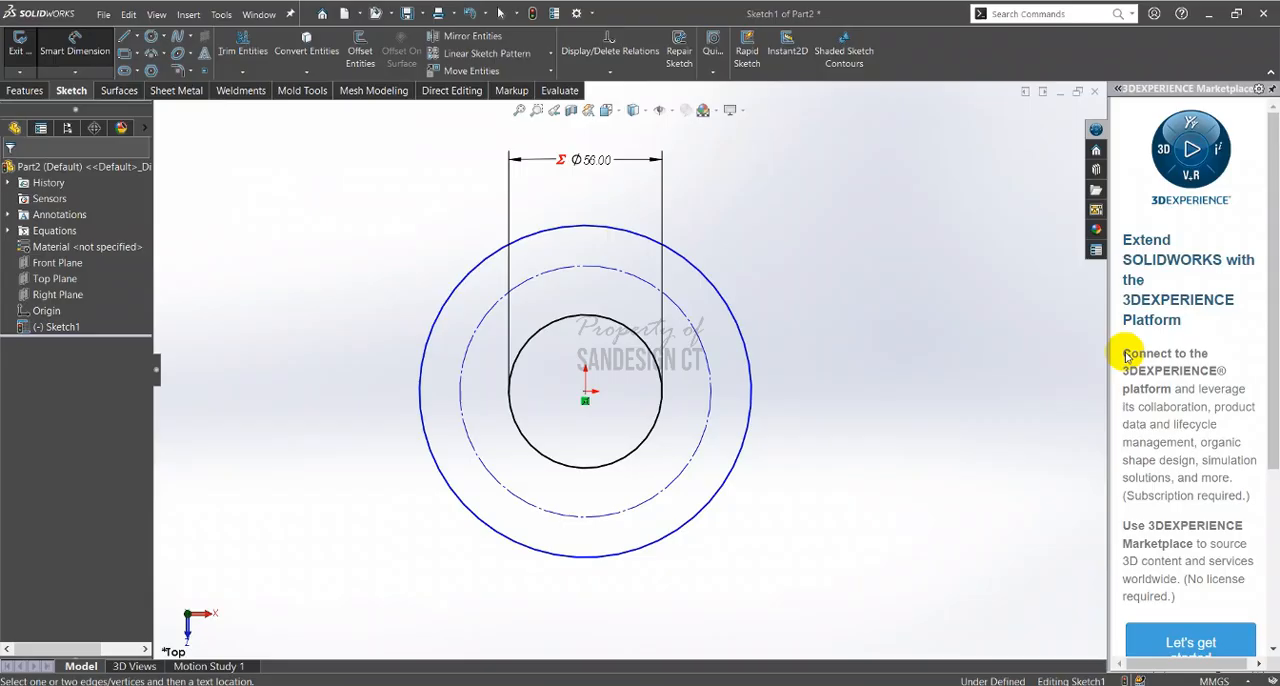
{"action": "left_click", "coordinate": [660, 403]}
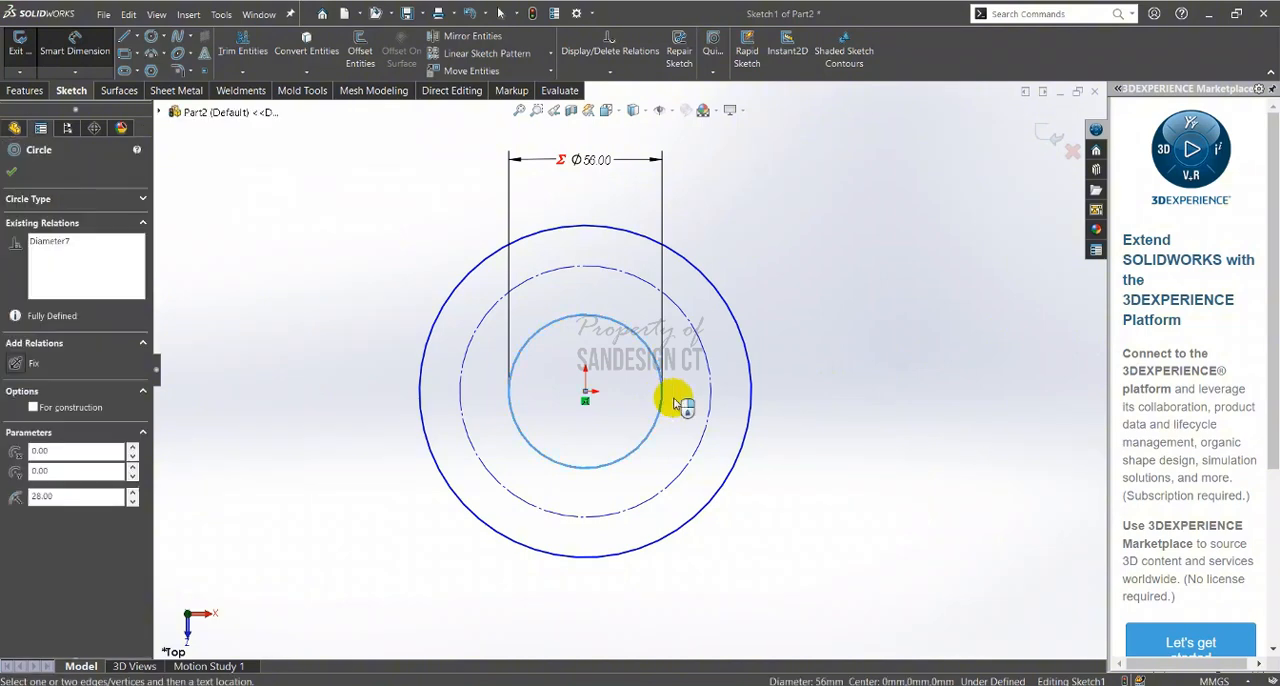
{"action": "left_click", "coordinate": [752, 400]}
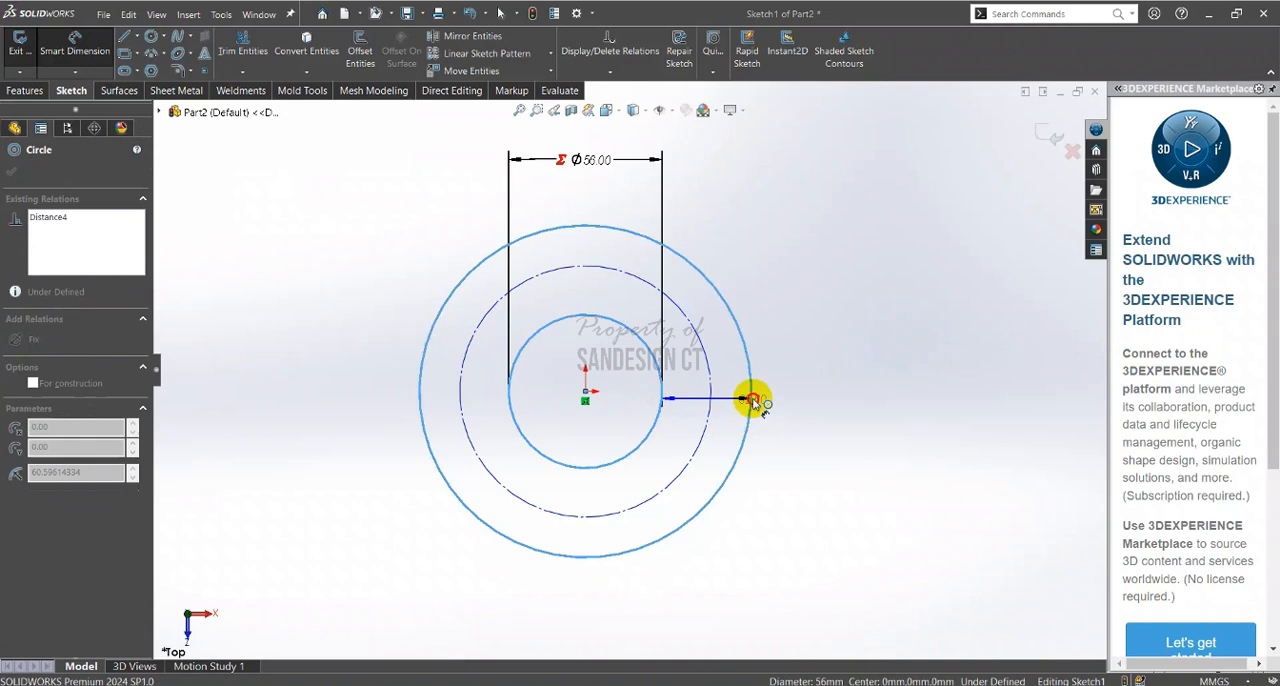
{"action": "left_click", "coordinate": [856, 398]}
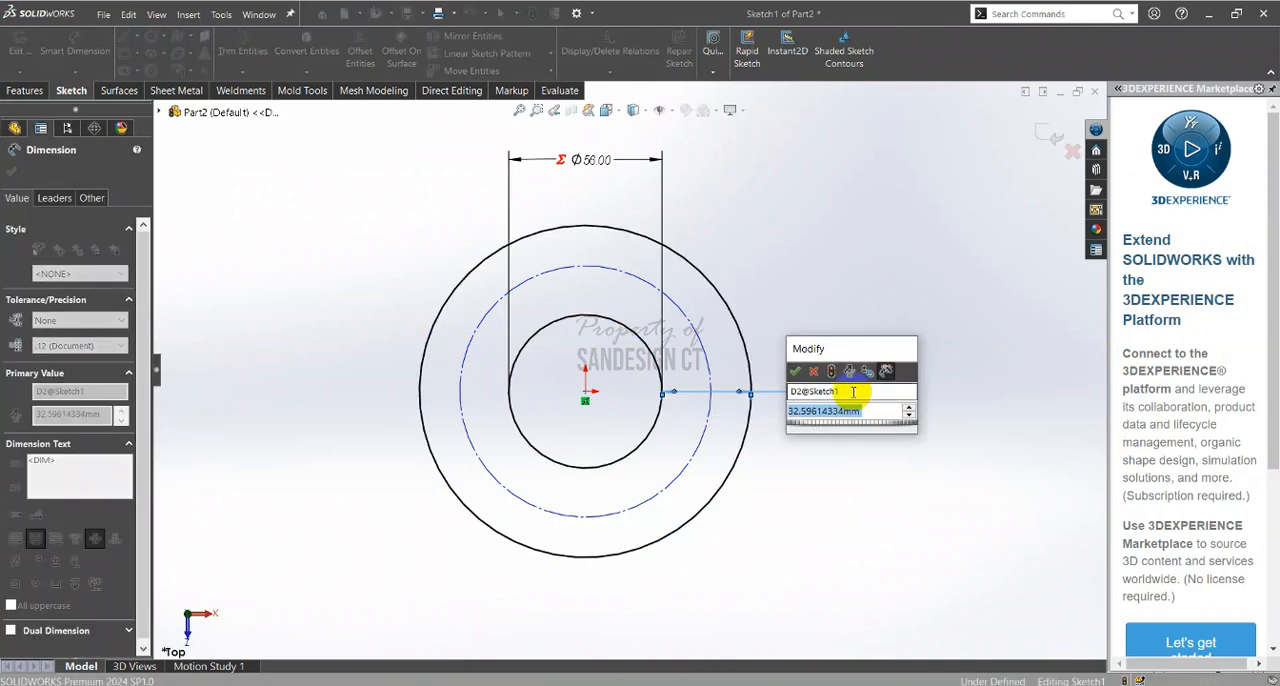
Set the distance between the inner and outer circles to the equation ="b"*3
{"action": "type", "text": "="}
{"action": "mouse_move", "coordinate": [890, 432]}
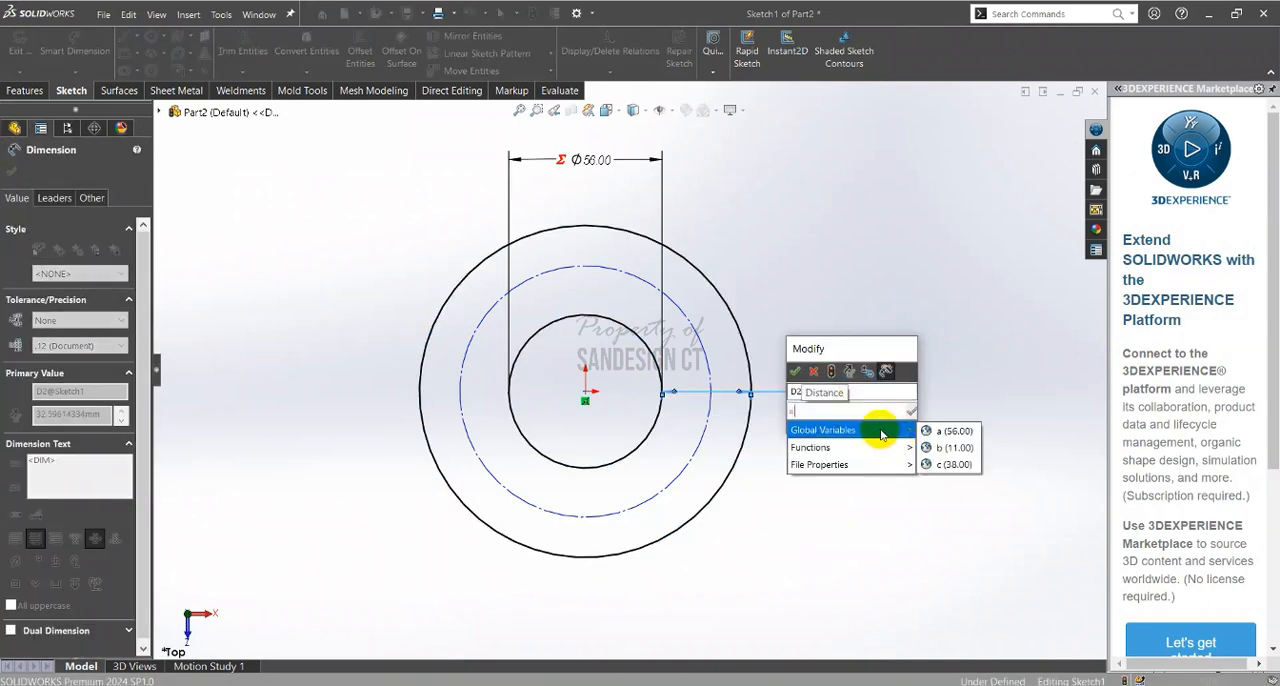
{"action": "left_click", "coordinate": [940, 447]}
{"action": "type", "text": "*"}
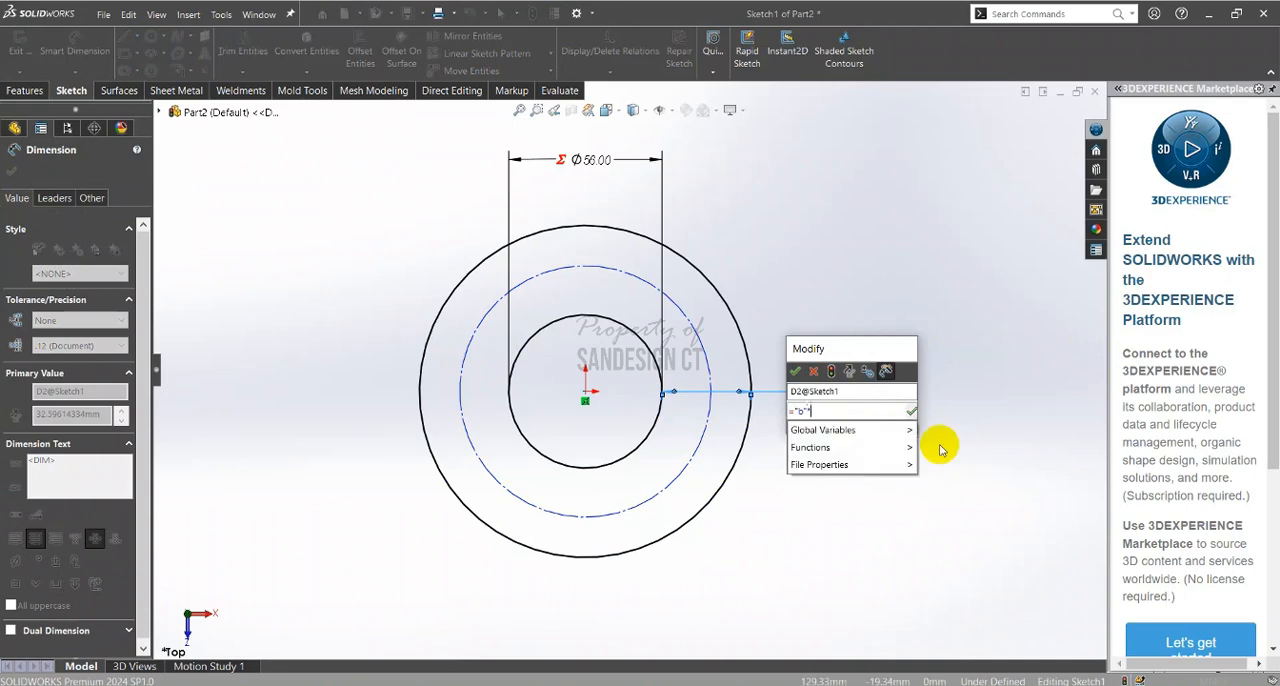
{"action": "mouse_move", "coordinate": [897, 428]}
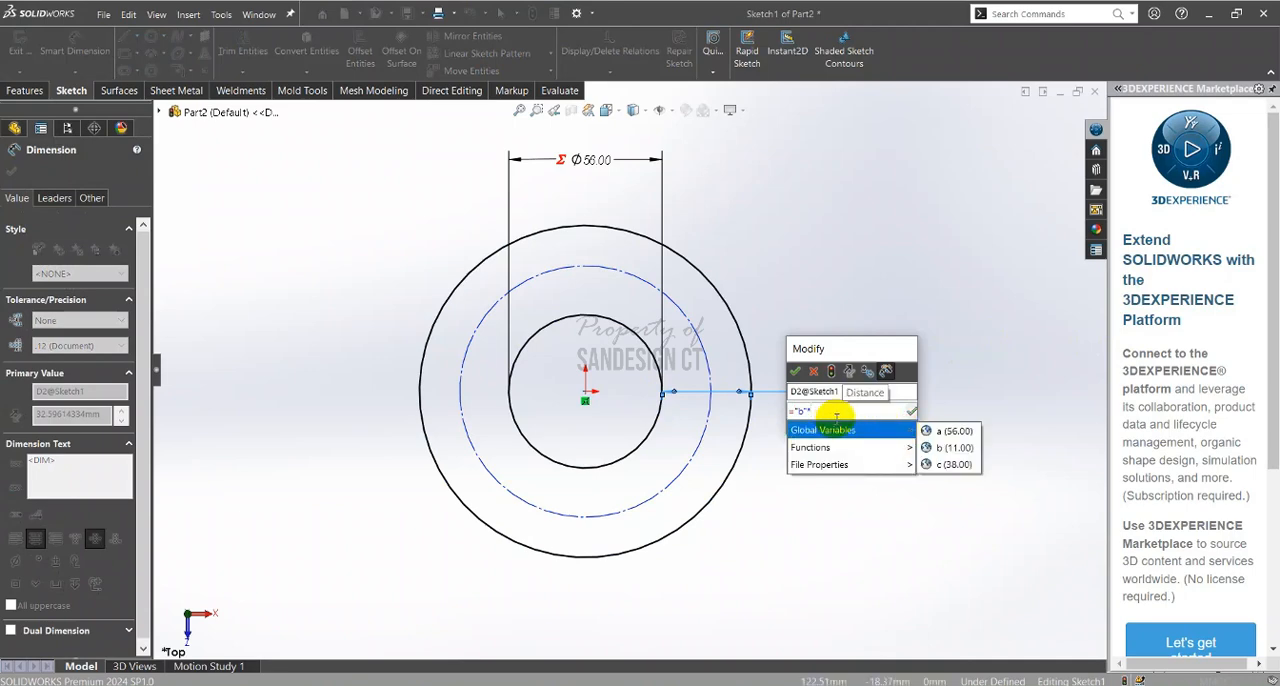
{"action": "type", "text": "3"}
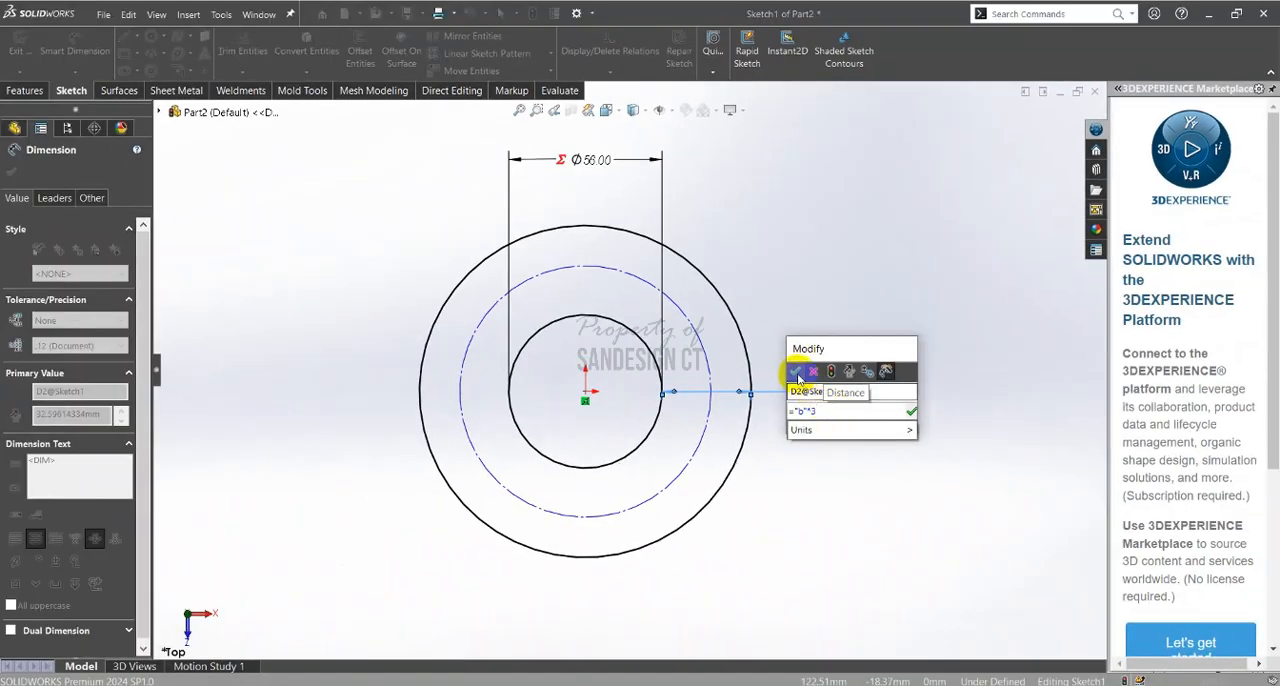
{"action": "left_click", "coordinate": [559, 248]}
{"action": "left_click", "coordinate": [869, 470]}
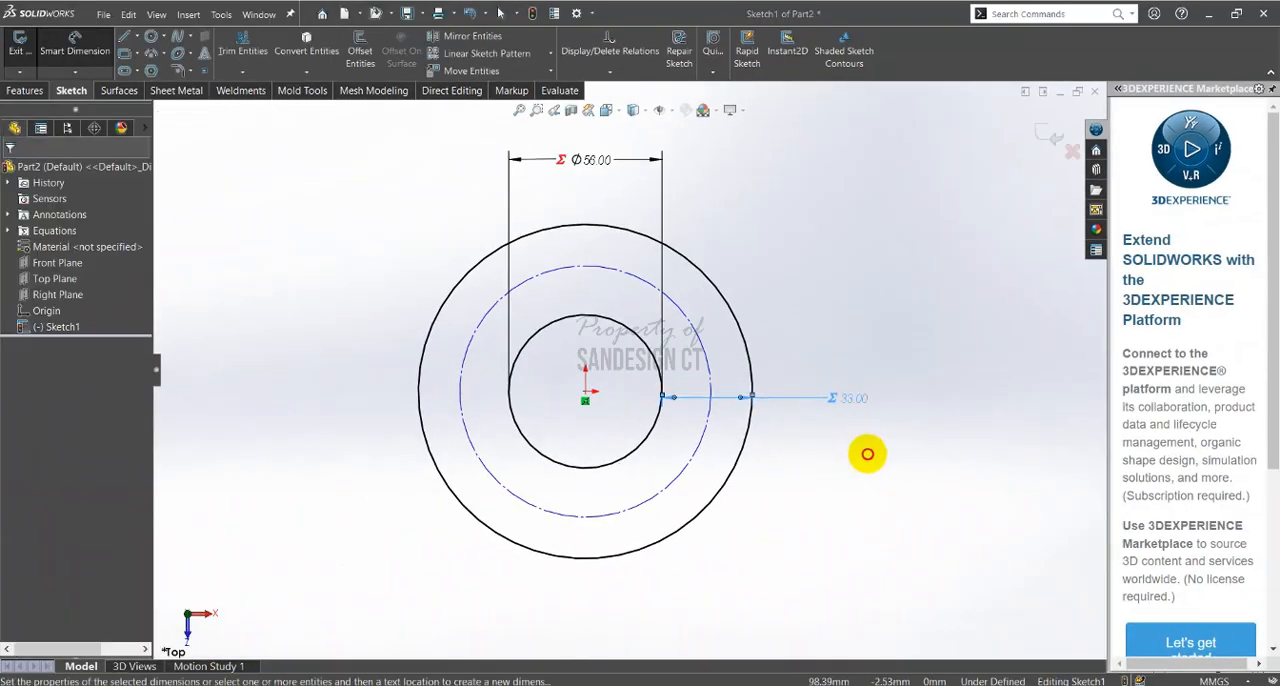
Check the bolt circle's edge offset in the PDF section view and dimension the distance between the construction circle and outer circle
{"action": "key", "text": "alt+Tab"}
{"action": "scroll", "coordinate": [848, 423], "scroll_direction": "up", "scroll_amount": 3}
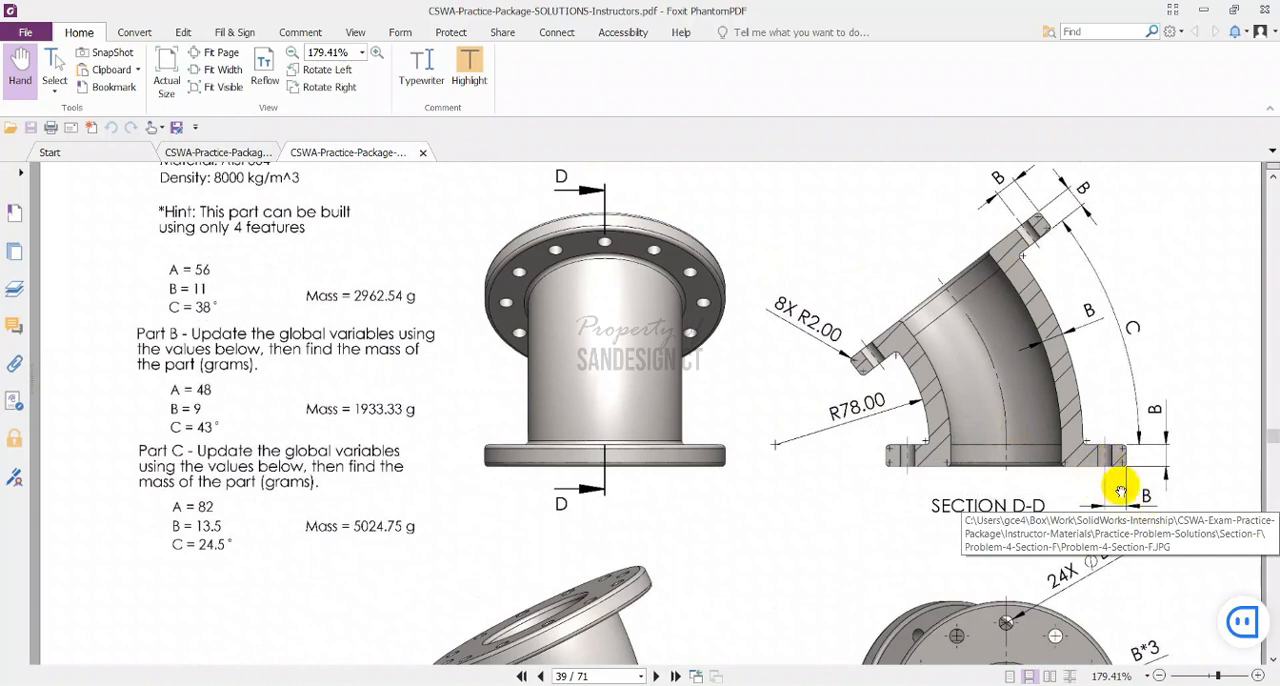
{"action": "scroll", "coordinate": [1120, 490], "scroll_direction": "up", "scroll_amount": 3, "text": "ctrl"}
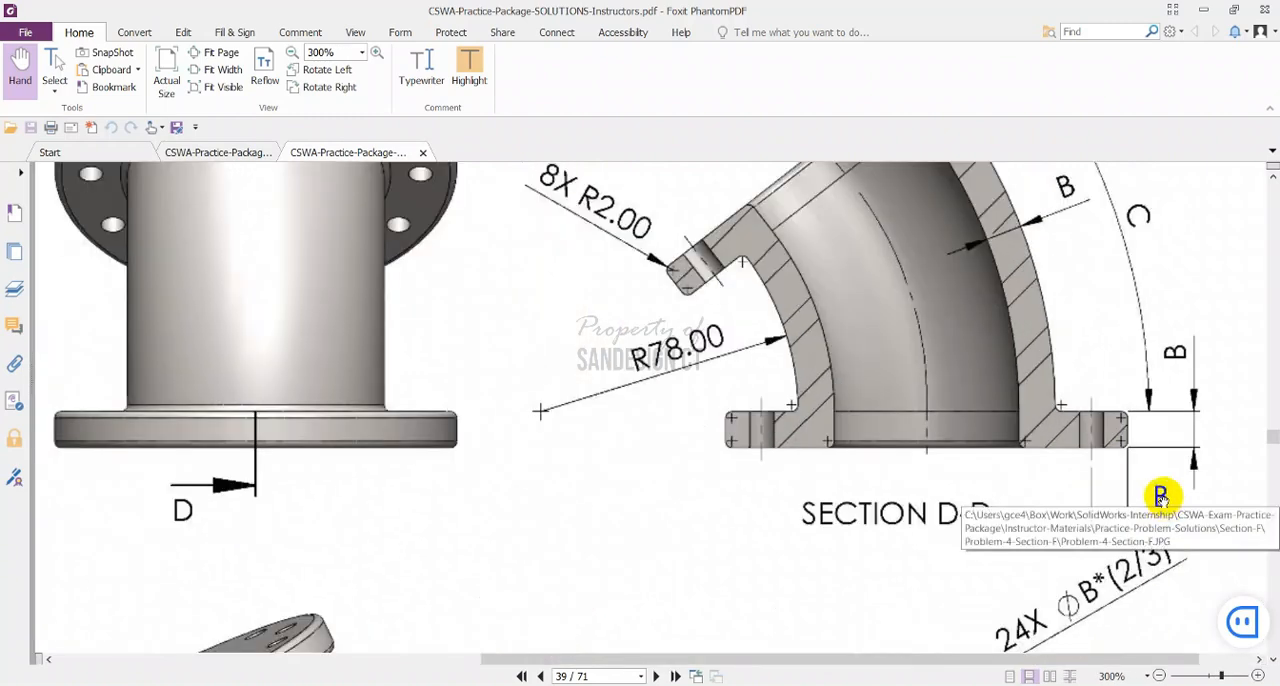
{"action": "scroll", "coordinate": [1160, 497], "scroll_direction": "down", "scroll_amount": 3}
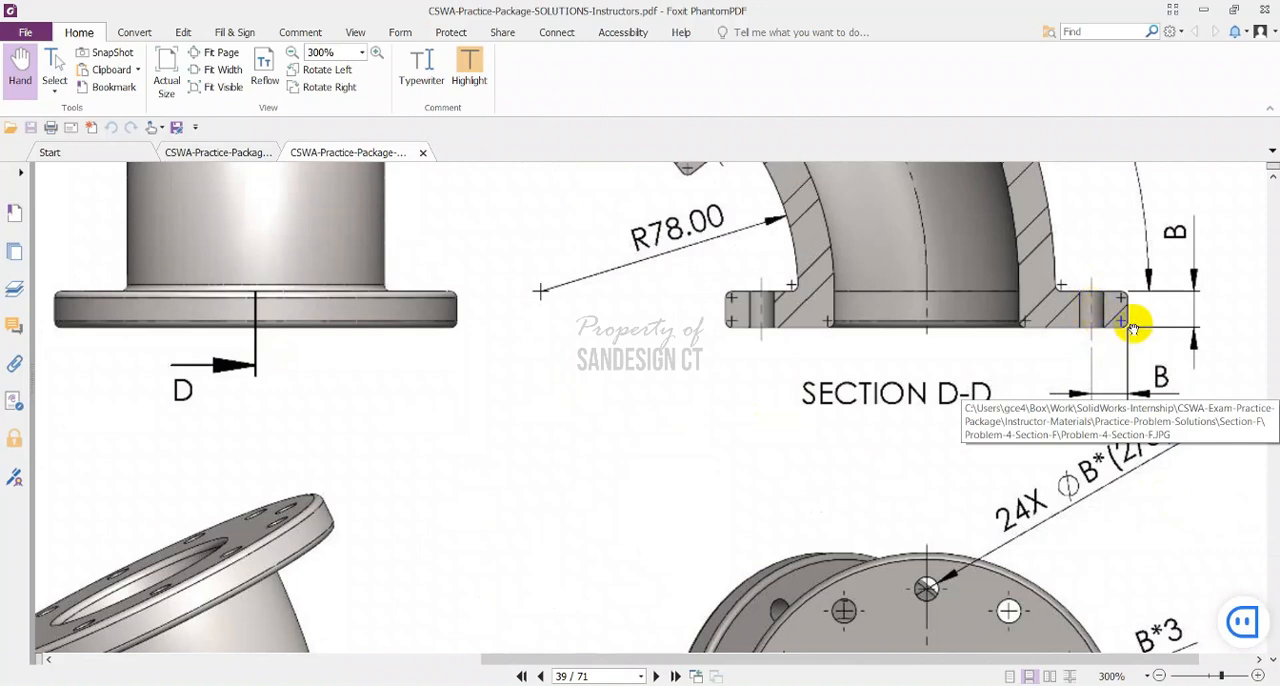
{"action": "scroll", "coordinate": [1124, 312], "scroll_direction": "down", "scroll_amount": 3, "text": "ctrl"}
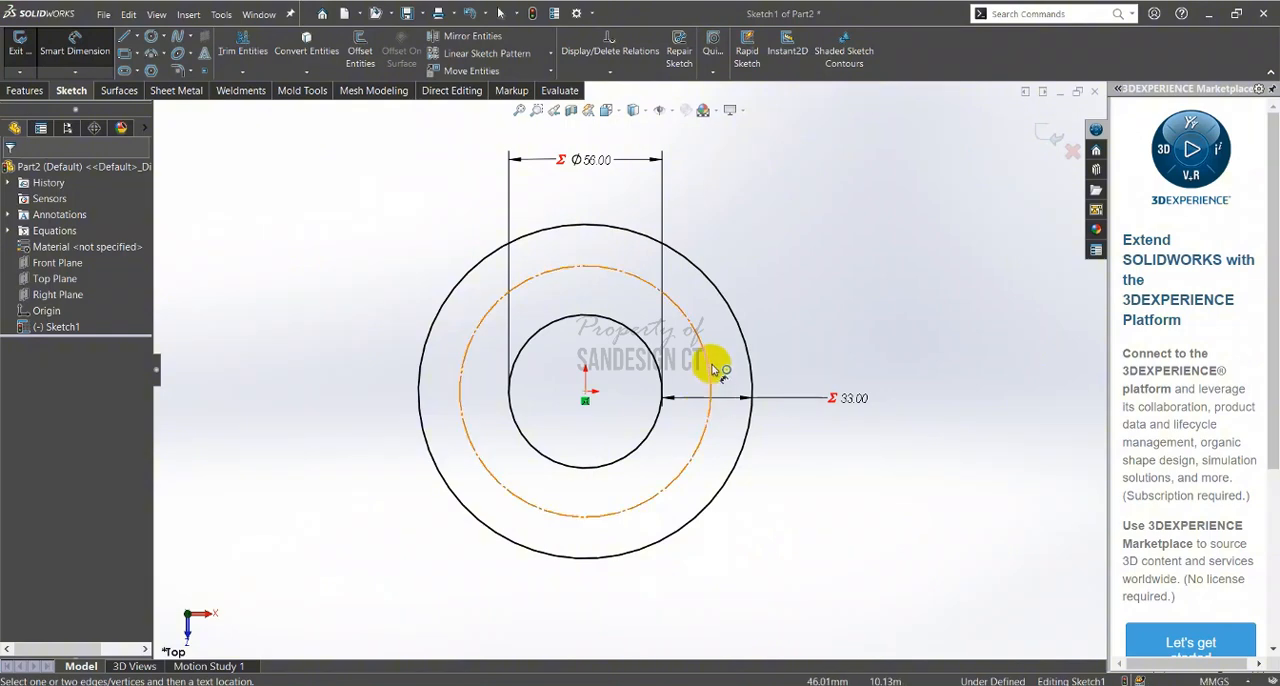
{"action": "left_click", "coordinate": [711, 370]}
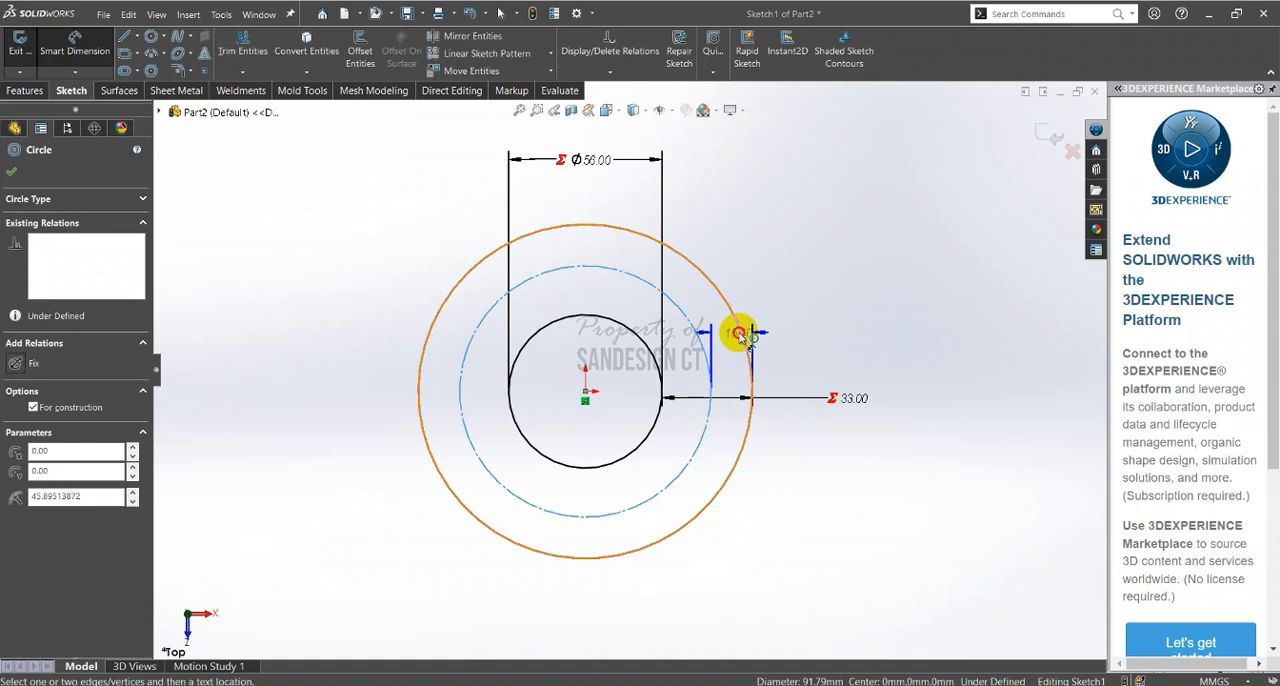
{"action": "left_click", "coordinate": [740, 333]}
{"action": "left_click", "coordinate": [800, 290]}
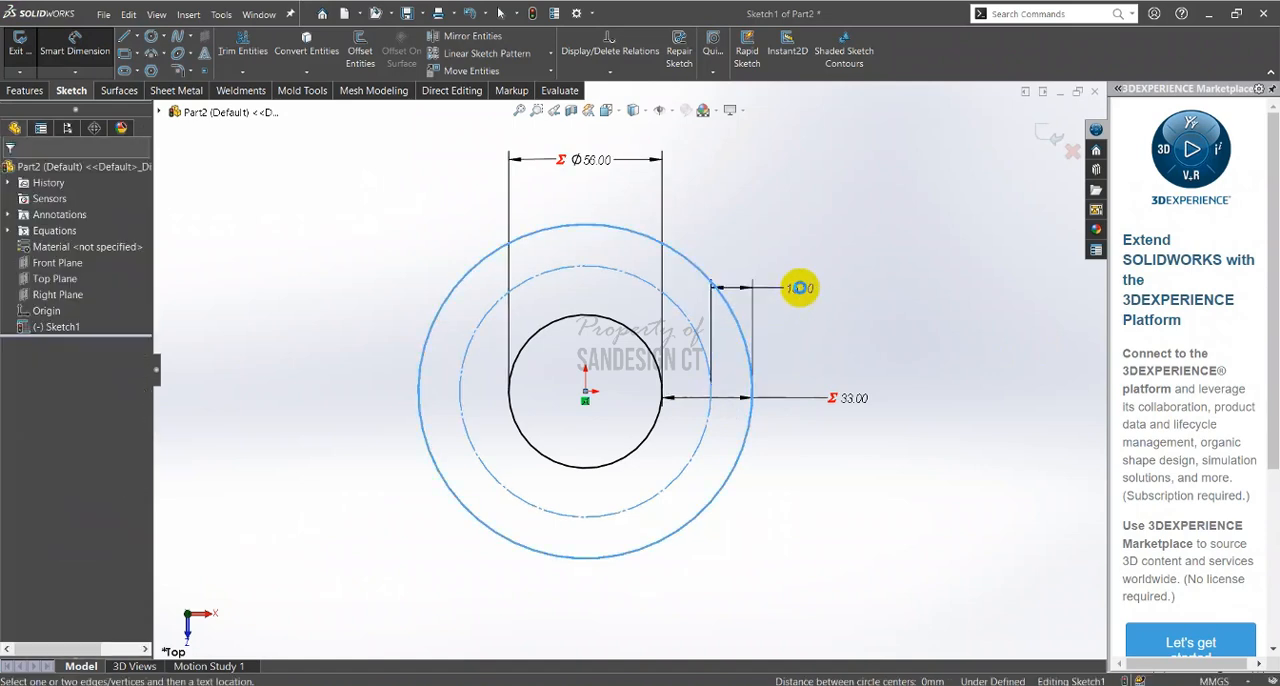
Link the distance between the construction circle and outer circle to the global variable "b" and move its dimension text outside the flange
{"action": "type", "text": "="}
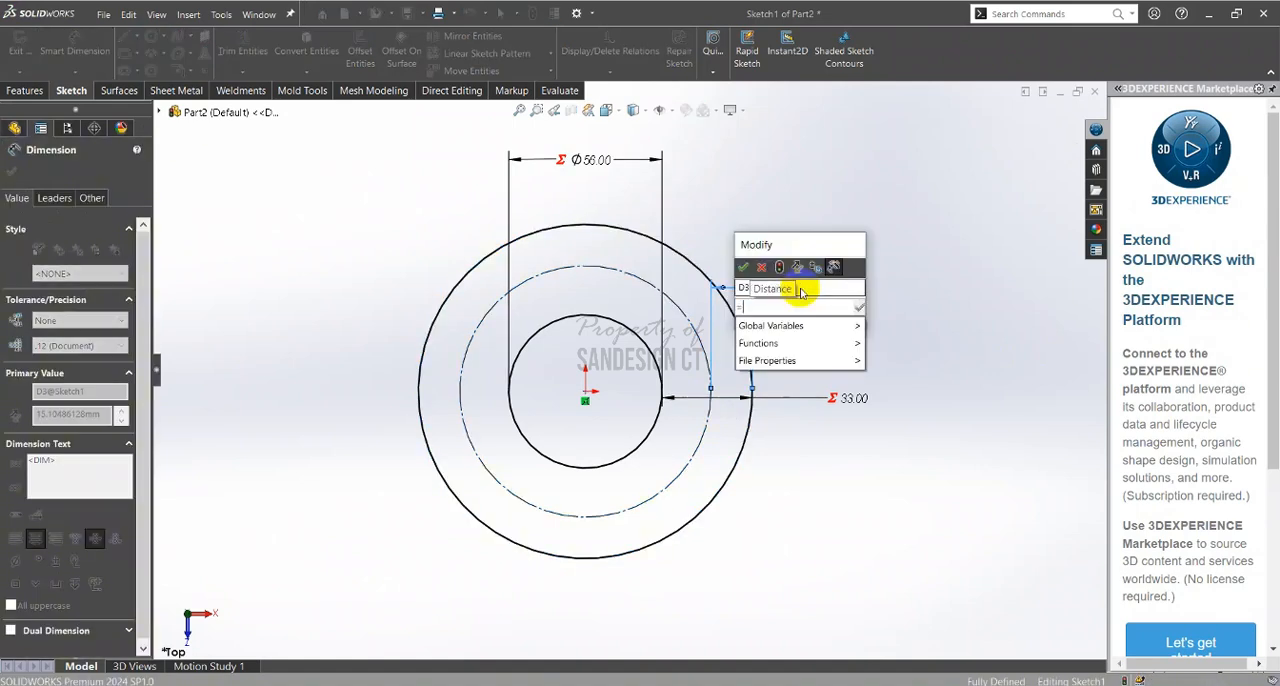
{"action": "mouse_move", "coordinate": [830, 327]}
{"action": "left_click", "coordinate": [878, 346]}
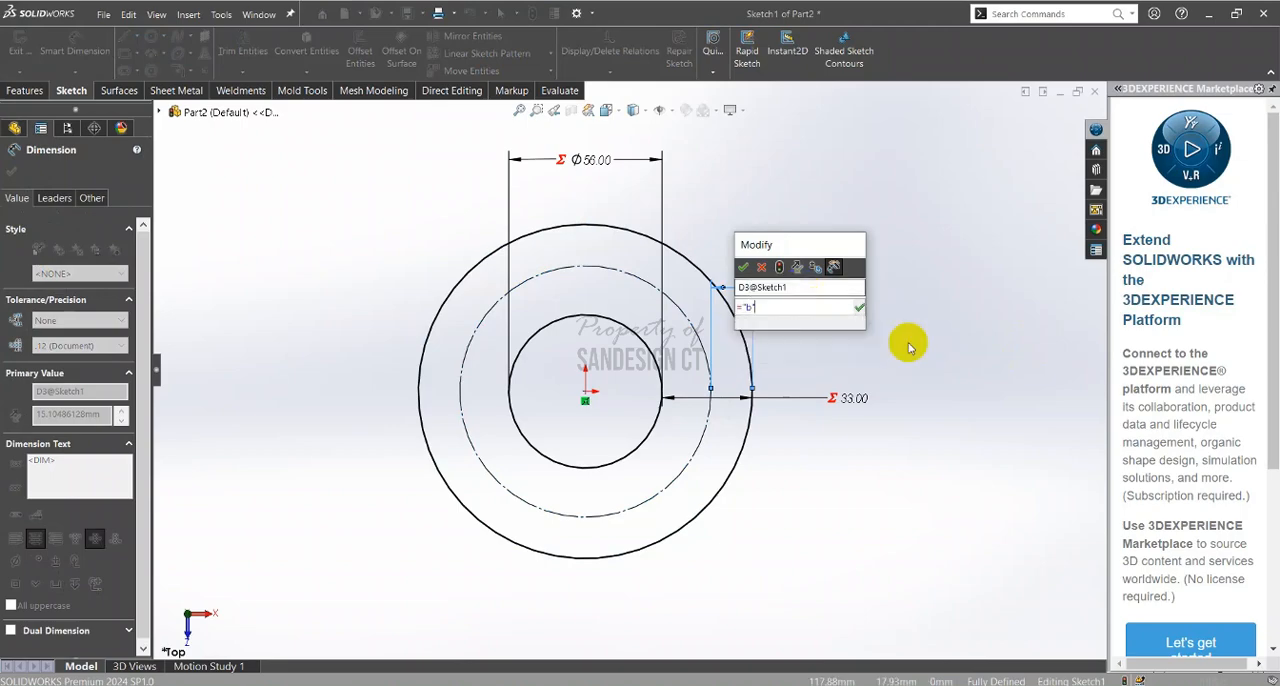
{"action": "key", "text": "alt+Tab"}
{"action": "key", "text": "alt+Tab"}
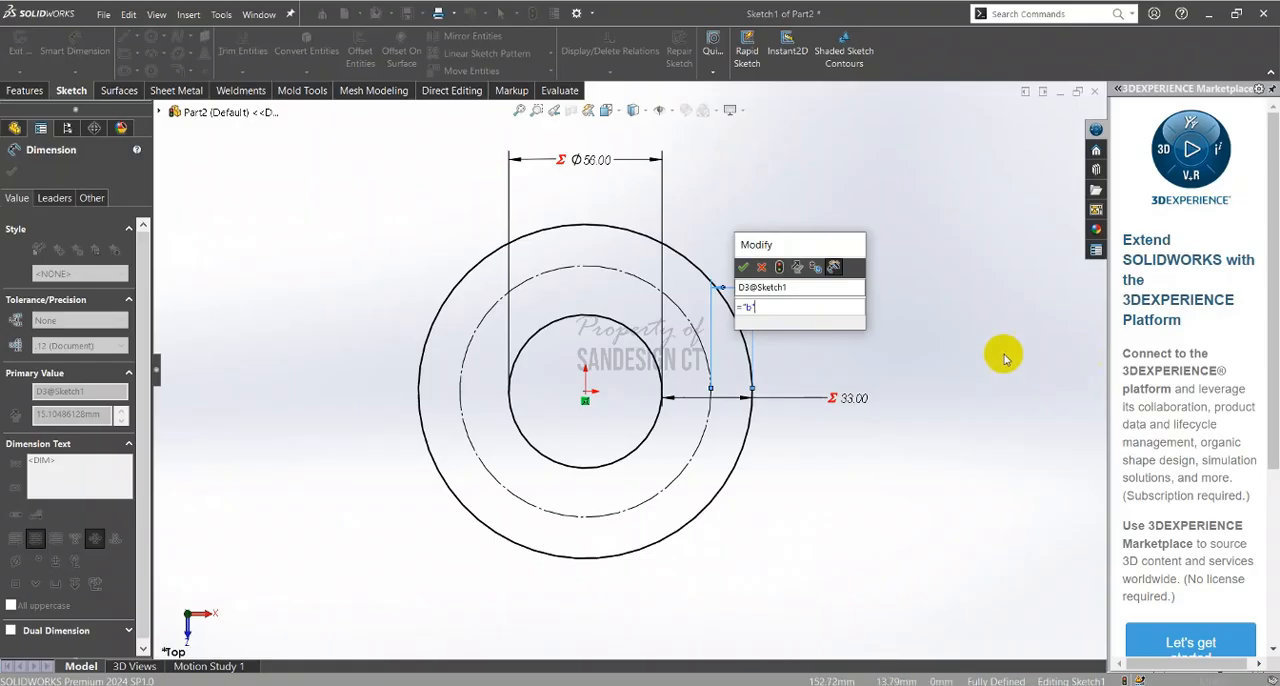
{"action": "left_click", "coordinate": [743, 267]}
{"action": "key", "text": "Escape"}
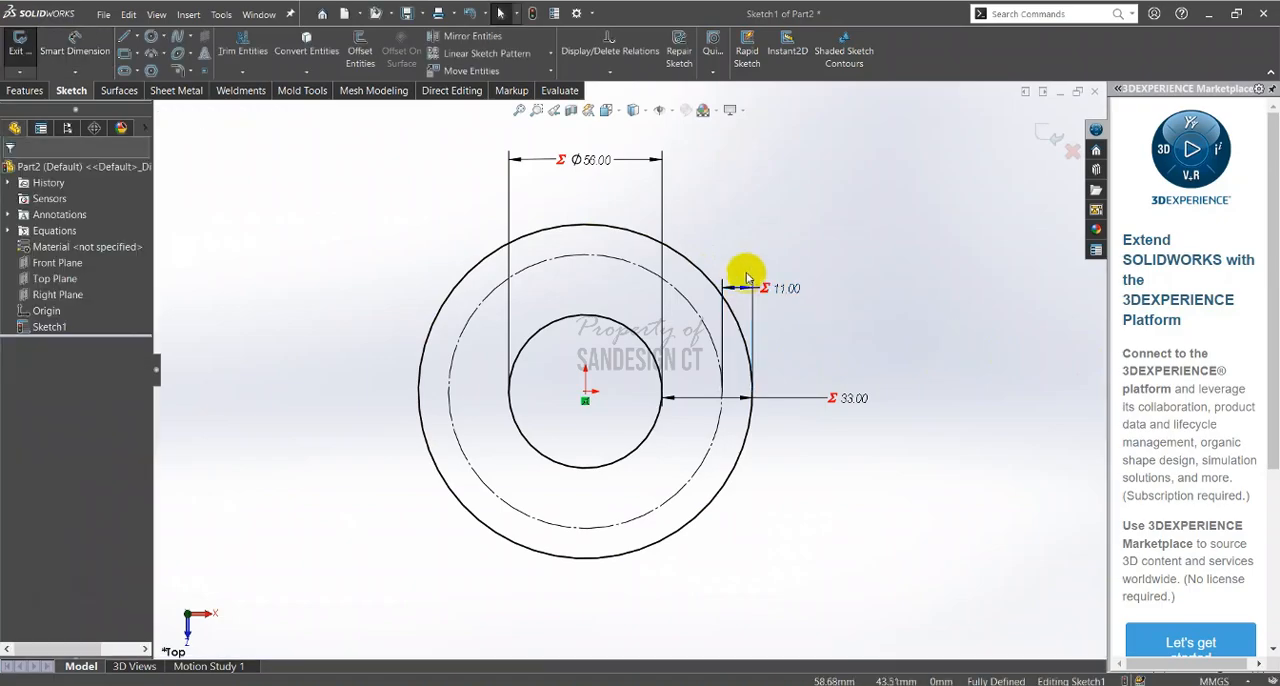
{"action": "left_click_drag", "start_coordinate": [785, 285], "coordinate": [796, 294]}
{"action": "left_click", "coordinate": [796, 294]}
Check the bolt hole callout in the PDF and draw a circle about 11.7 mm in diameter on the construction circle, directly above the origin
{"action": "key", "text": "alt+Tab"}
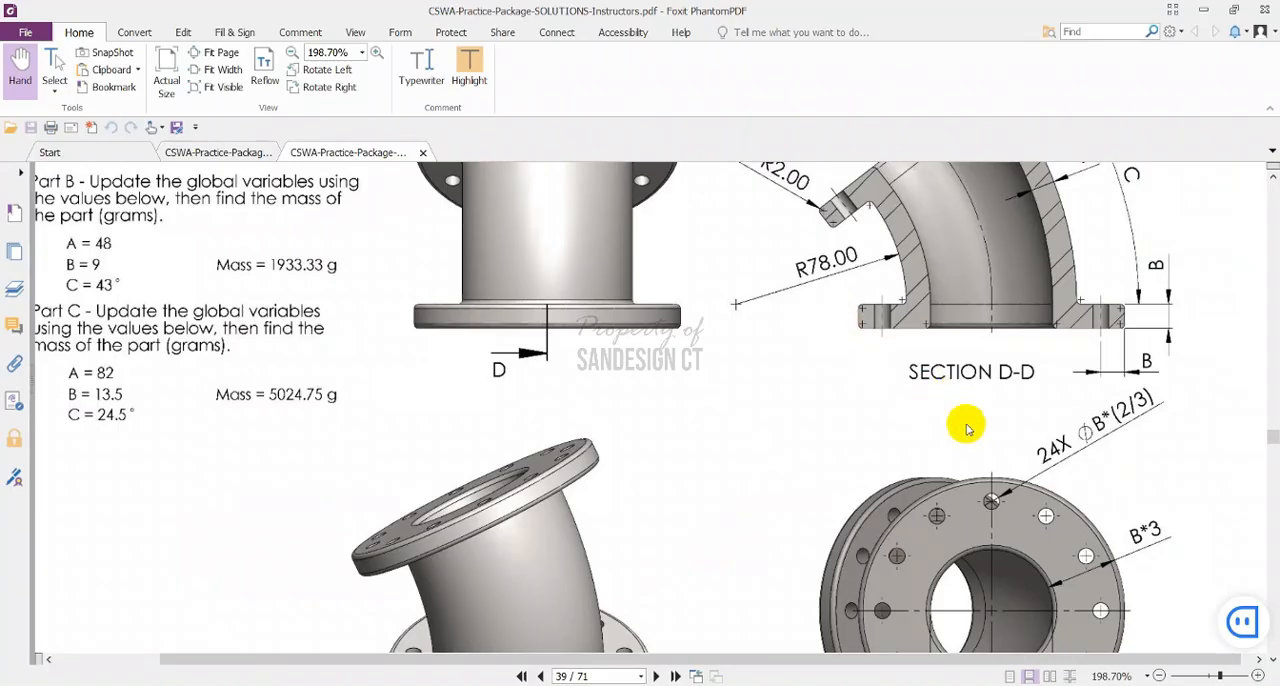
{"action": "scroll", "coordinate": [966, 423], "scroll_direction": "down", "scroll_amount": 3}
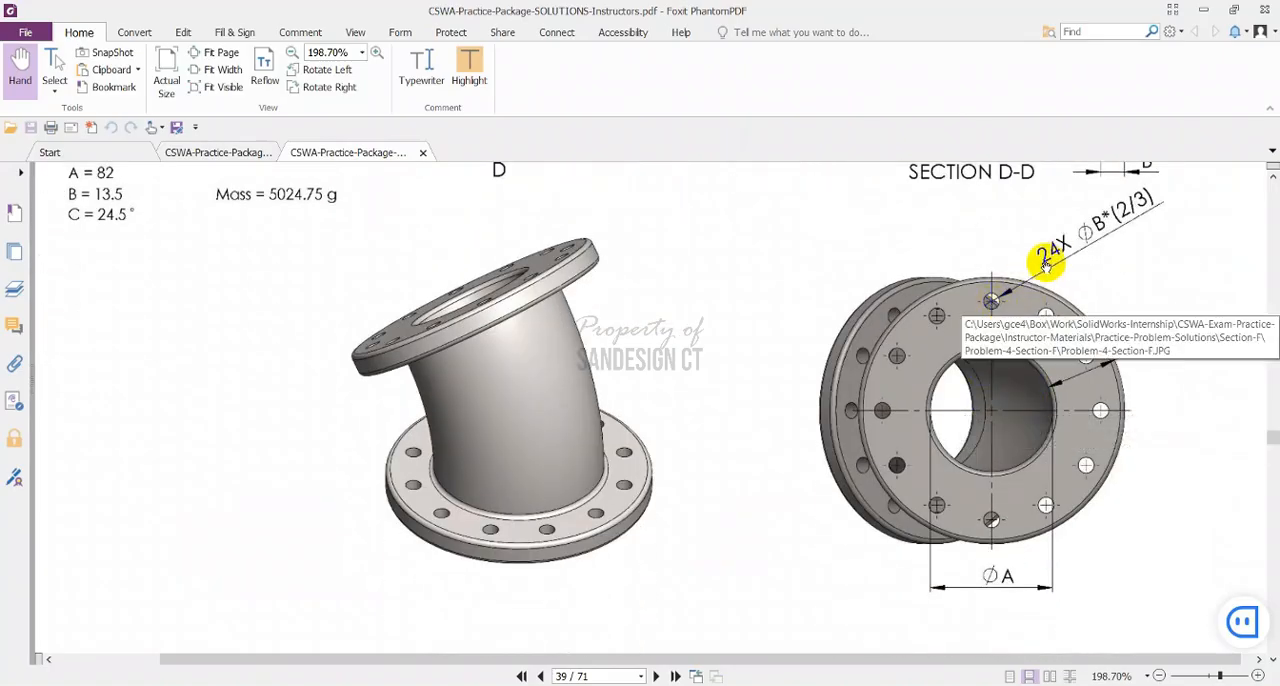
{"action": "left_click_drag", "start_coordinate": [1070, 258], "coordinate": [1058, 308]}
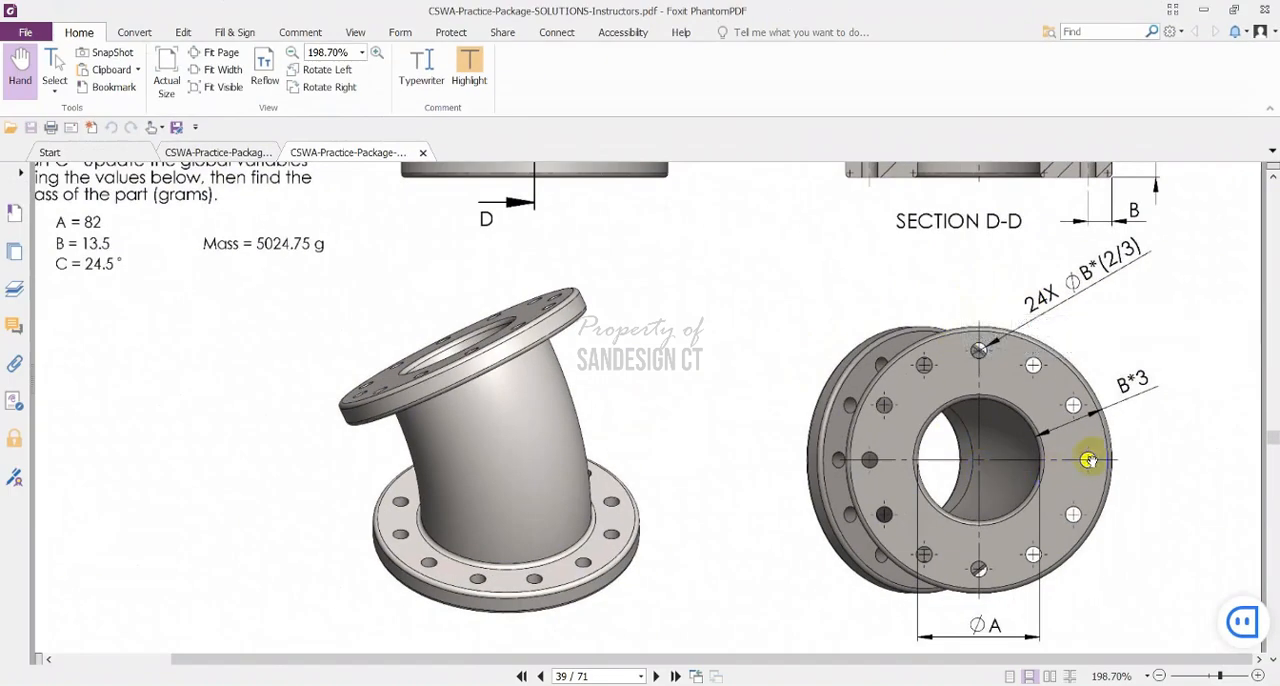
{"action": "scroll", "coordinate": [1077, 435], "scroll_direction": "down", "scroll_amount": 1}
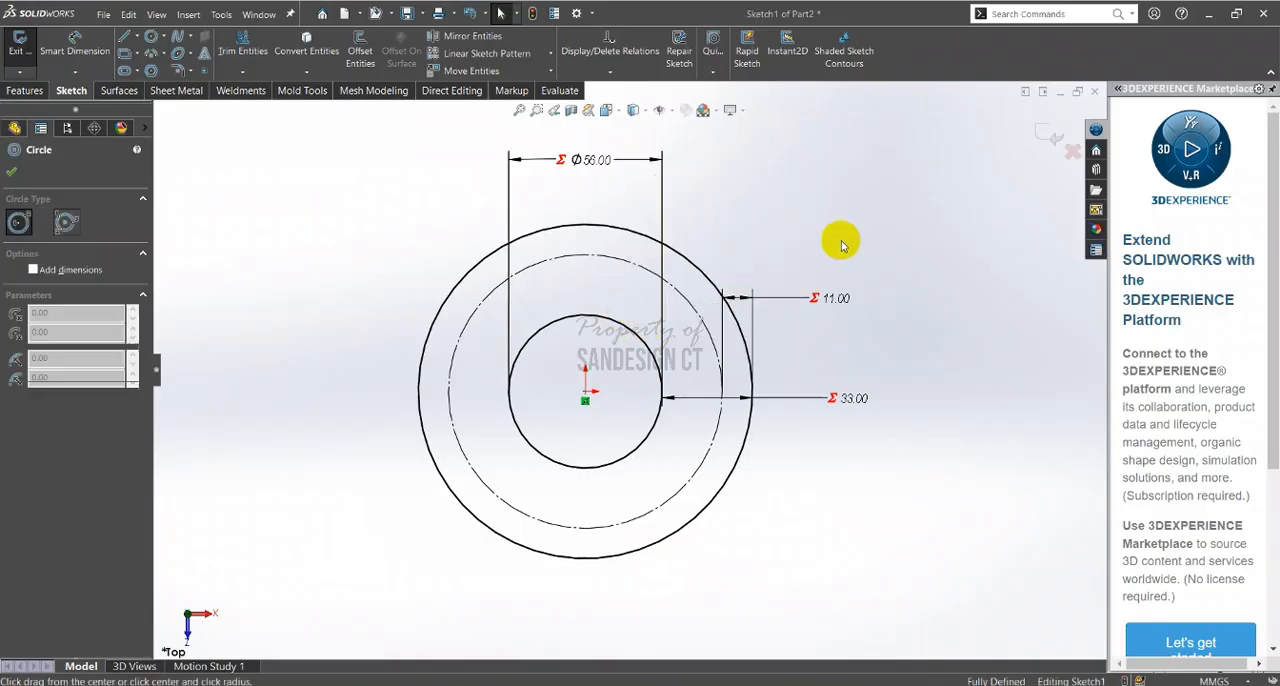
{"action": "left_click", "coordinate": [585, 255]}
{"action": "left_click", "coordinate": [590, 241]}
Dimension the bolt hole's diameter and set it to the equation ="b"*(2/3)
{"action": "right_click_drag", "start_coordinate": [600, 236], "coordinate": [638, 200]}
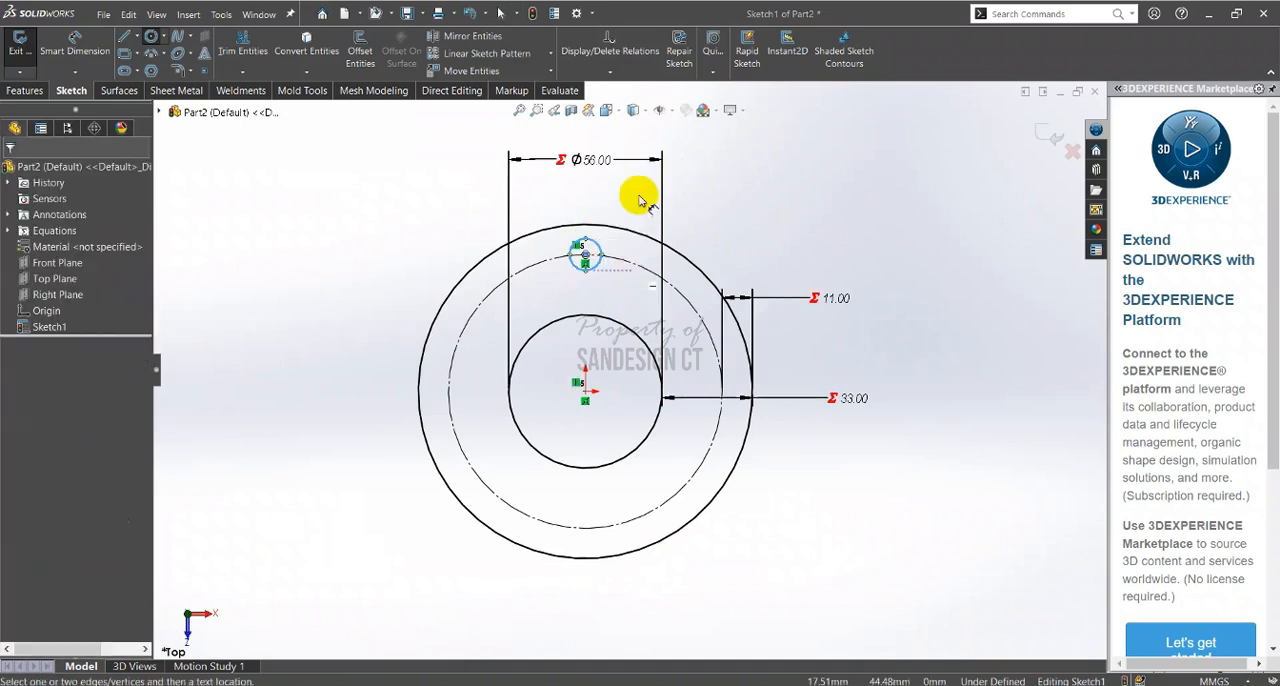
{"action": "left_click", "coordinate": [588, 241]}
{"action": "left_click", "coordinate": [715, 178]}
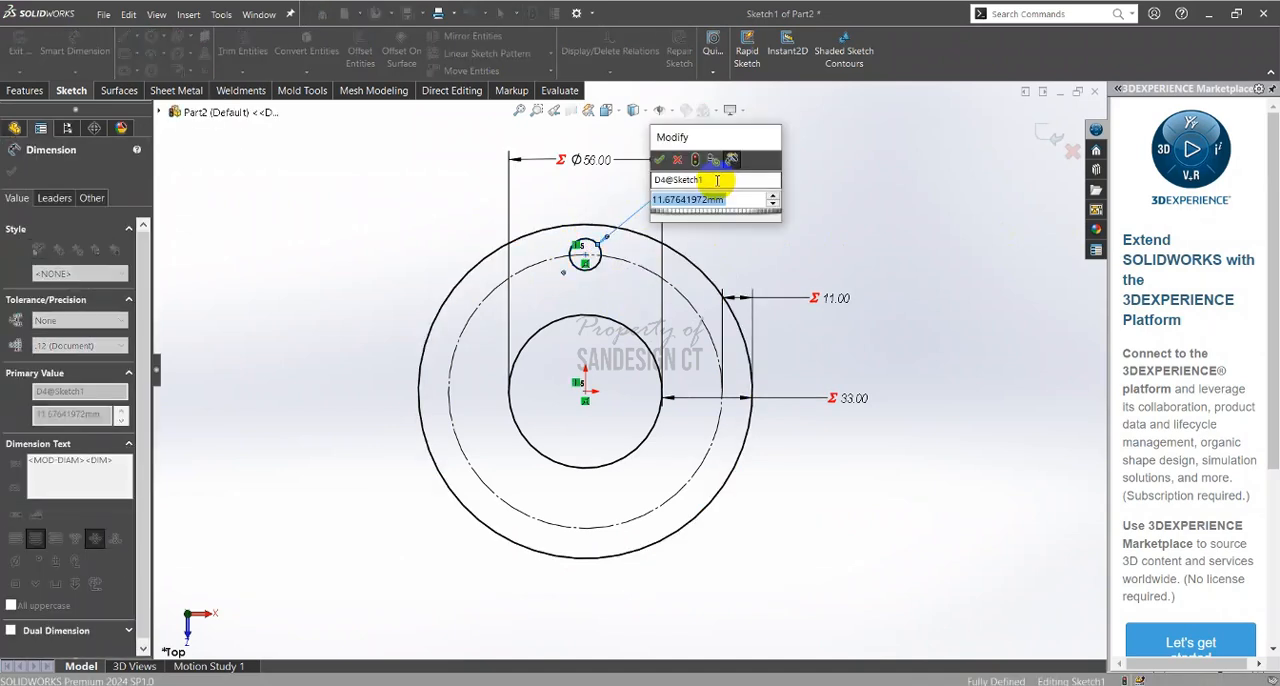
{"action": "type", "text": "="}
{"action": "mouse_move", "coordinate": [720, 214]}
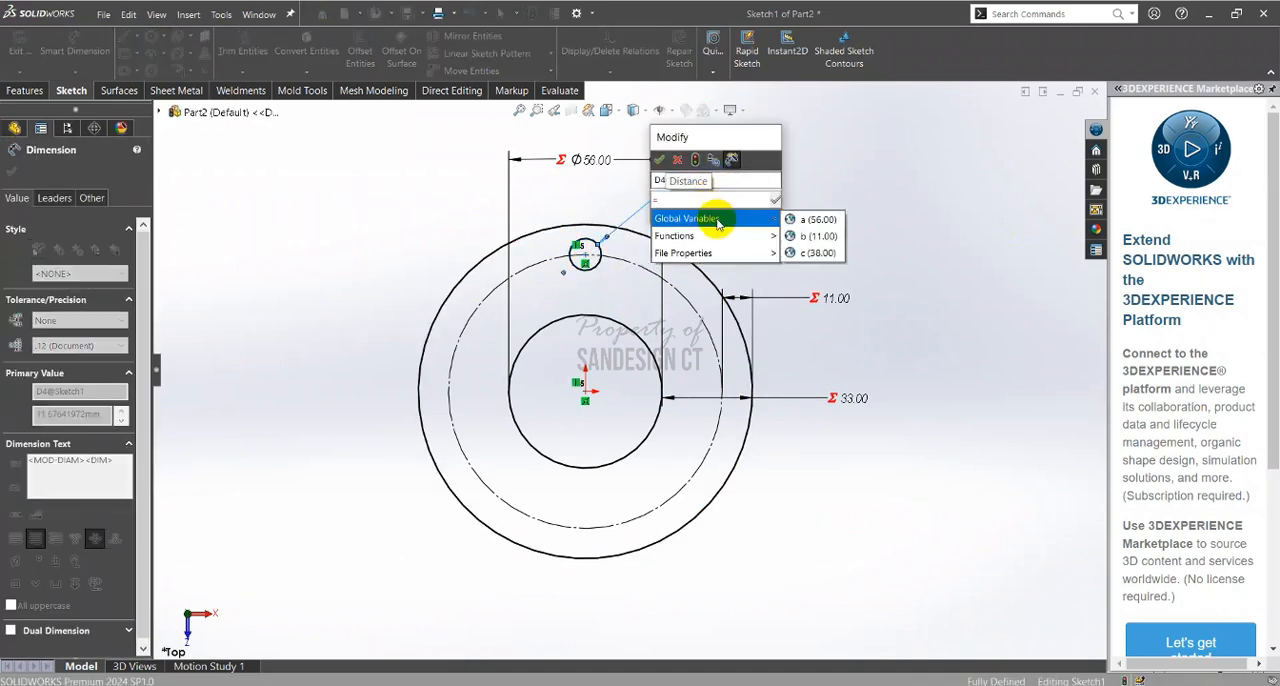
{"action": "left_click", "coordinate": [795, 236]}
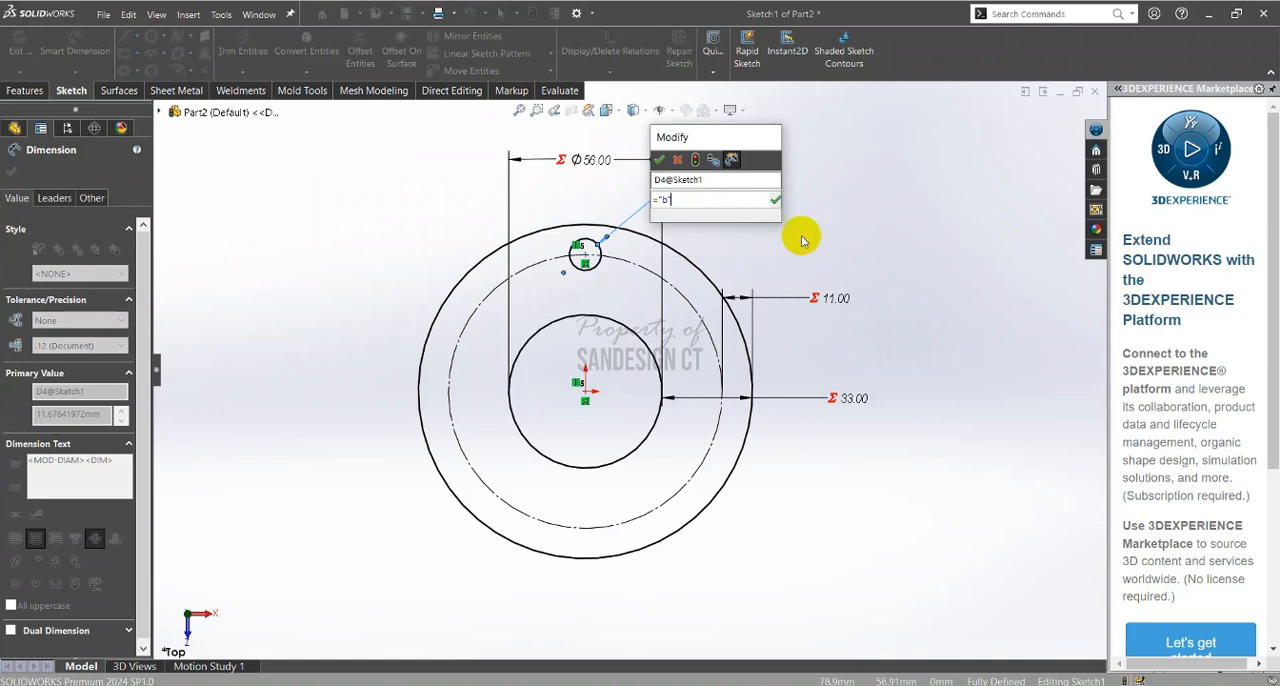
{"action": "type", "text": "*"}
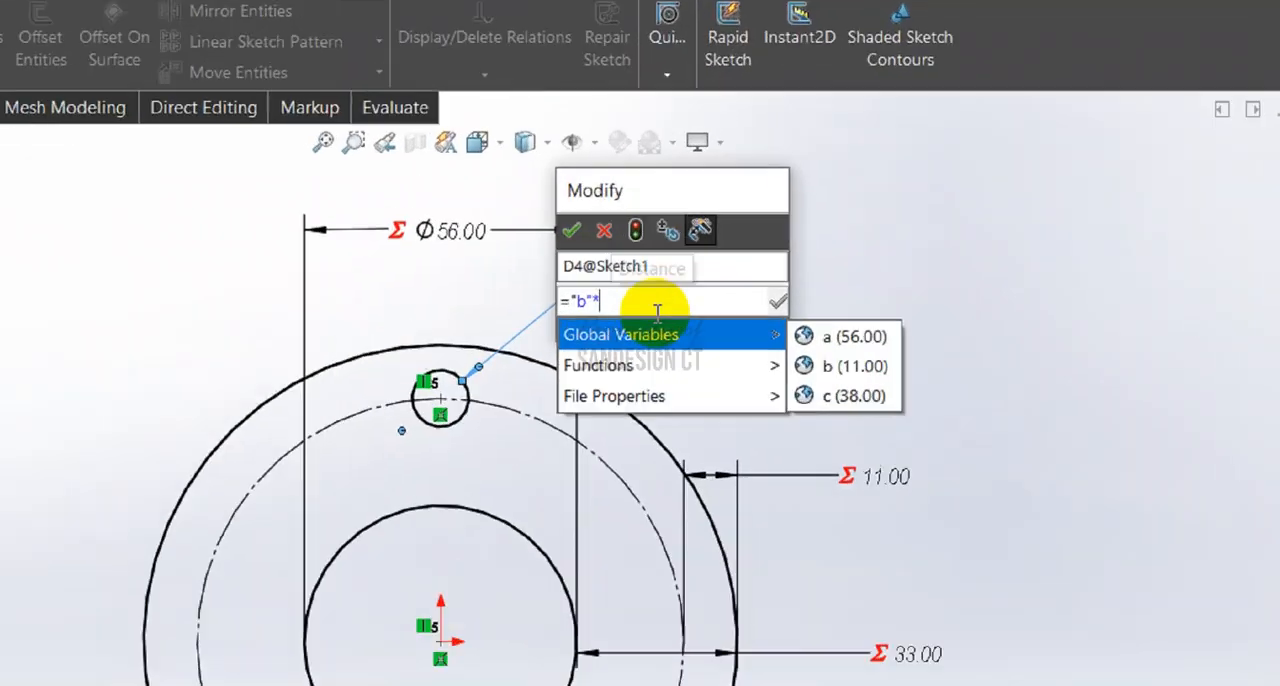
{"action": "type", "text": "0"}
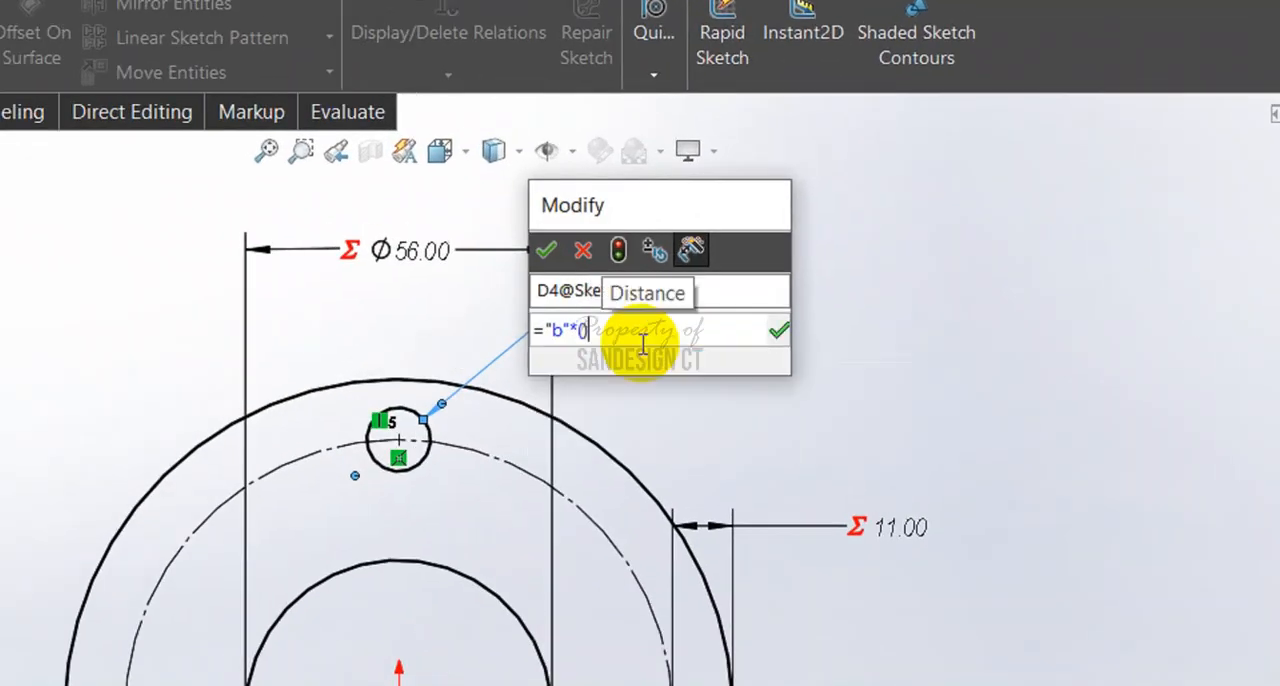
{"action": "type", "text": "2/3)"}
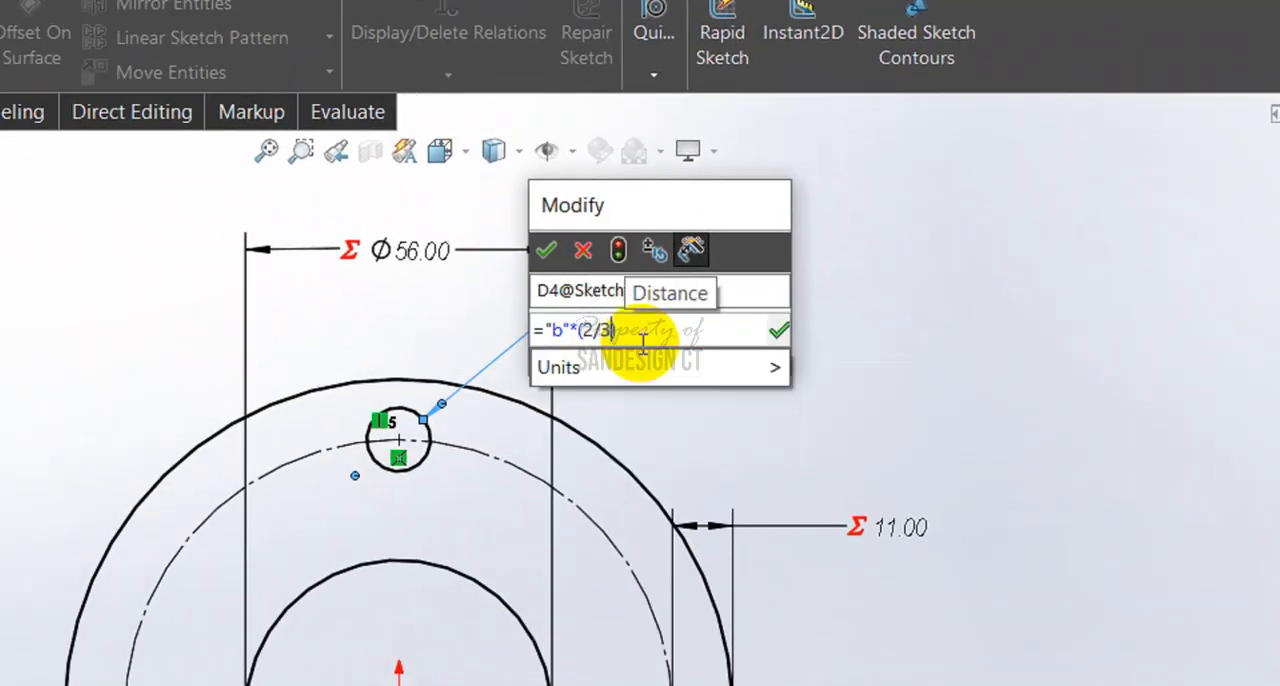
{"action": "left_click", "coordinate": [545, 252]}
Move the bolt hole's diameter text outside the flange and end dimensioning
{"action": "left_click_drag", "start_coordinate": [657, 291], "coordinate": [694, 366]}
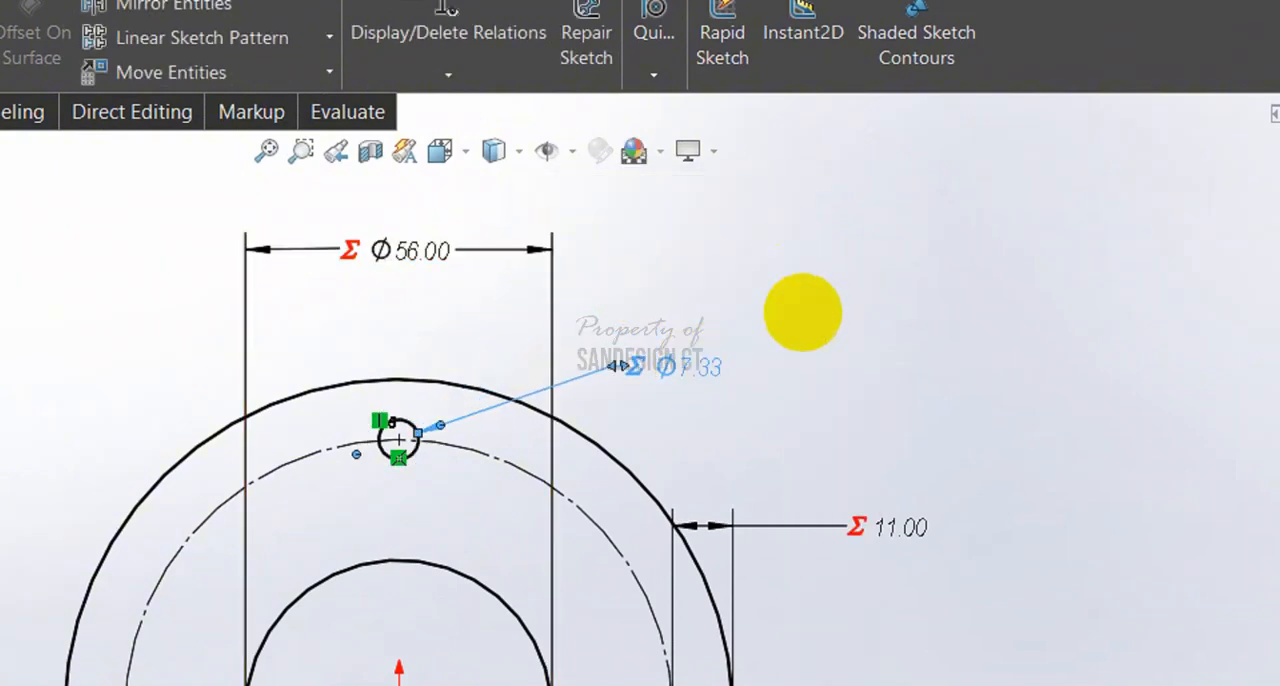
{"action": "left_click", "coordinate": [838, 282]}
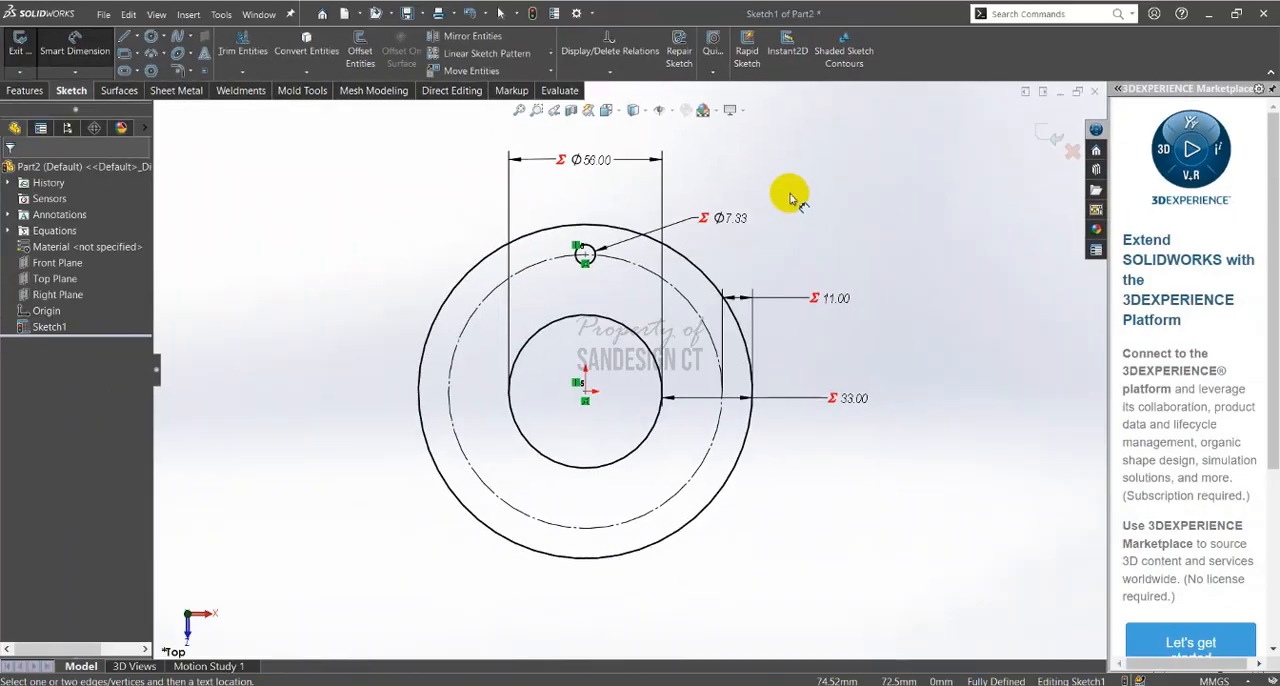
{"action": "key", "text": "Escape"}
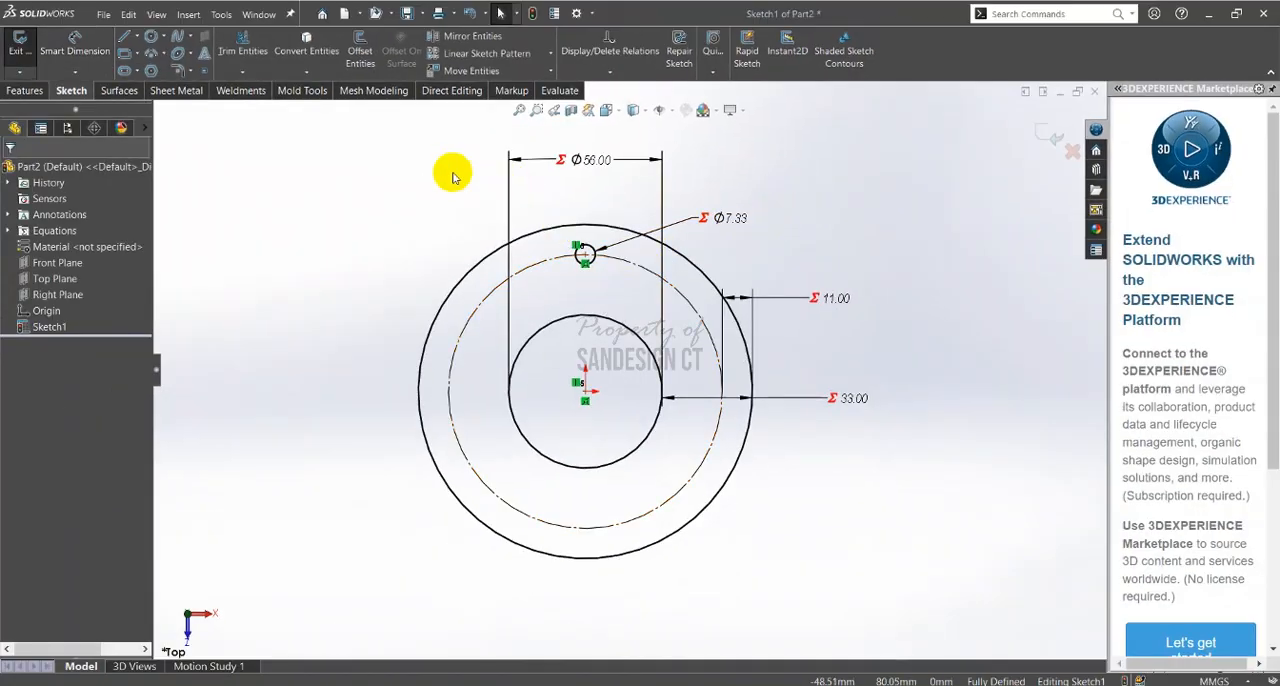
Create a circular sketch pattern of the bolt hole about the origin with 12 equally spaced instances over 360 degrees
{"action": "scroll", "coordinate": [567, 264], "scroll_direction": "down", "scroll_amount": 4}
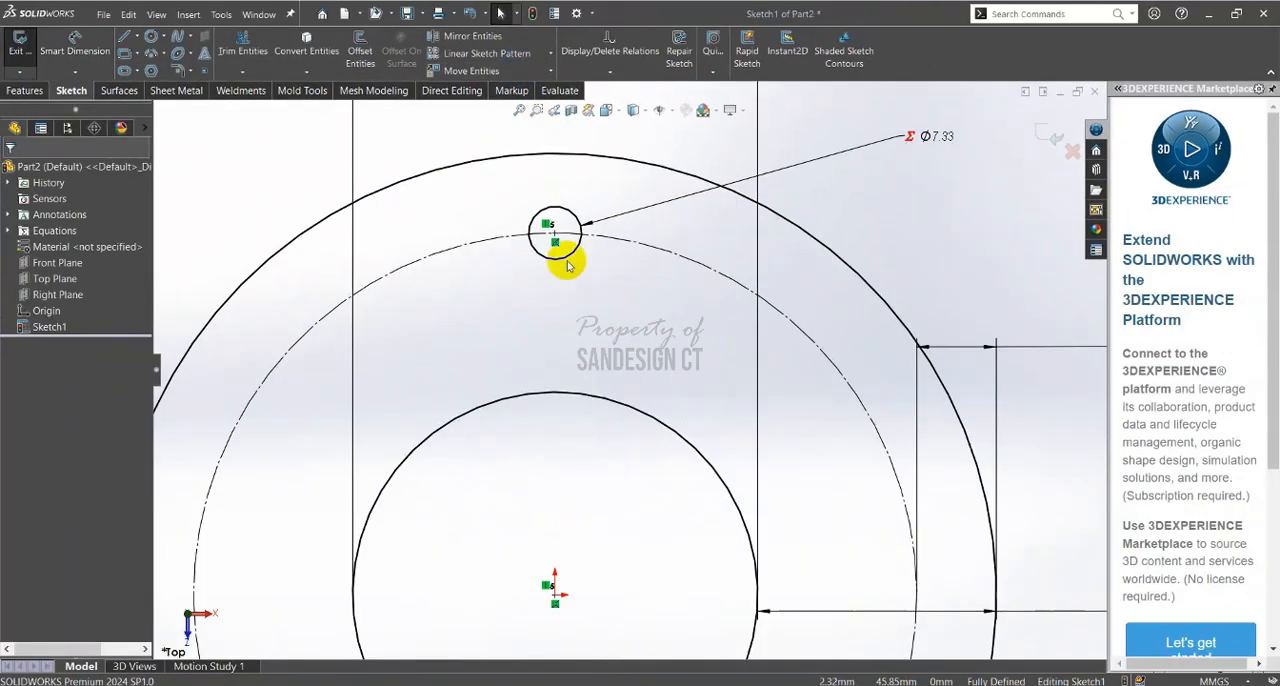
{"action": "left_click", "coordinate": [566, 209]}
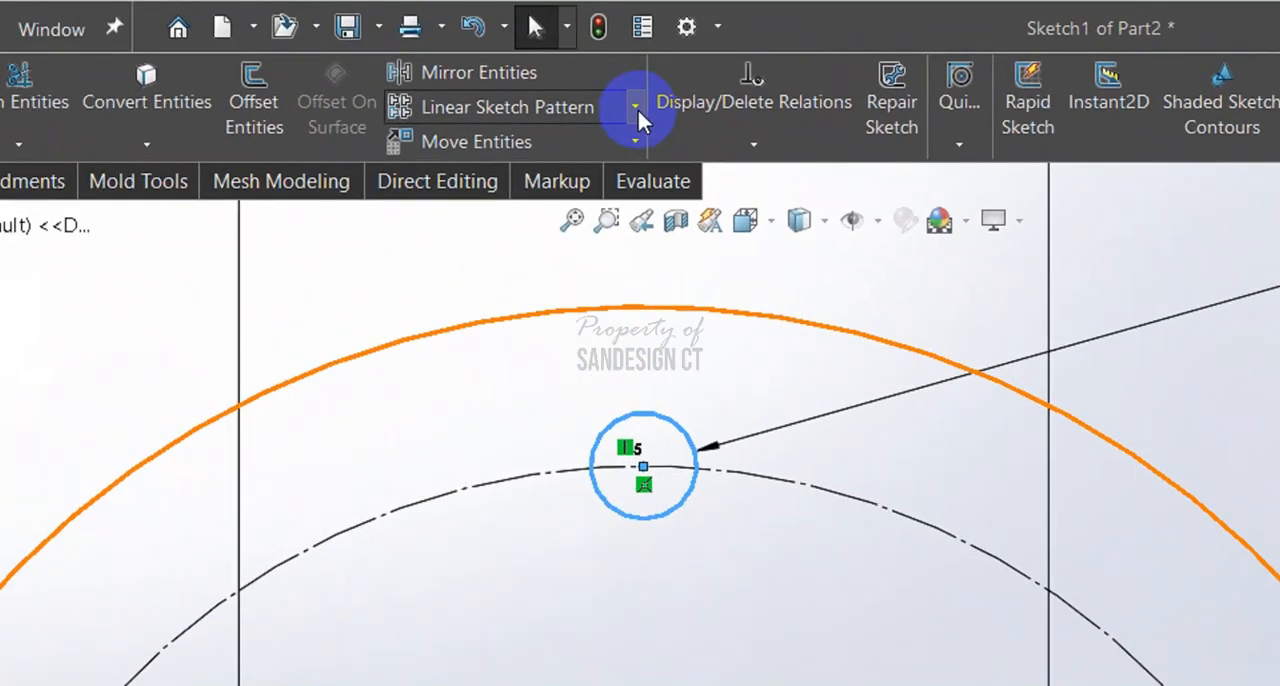
{"action": "left_click", "coordinate": [551, 55]}
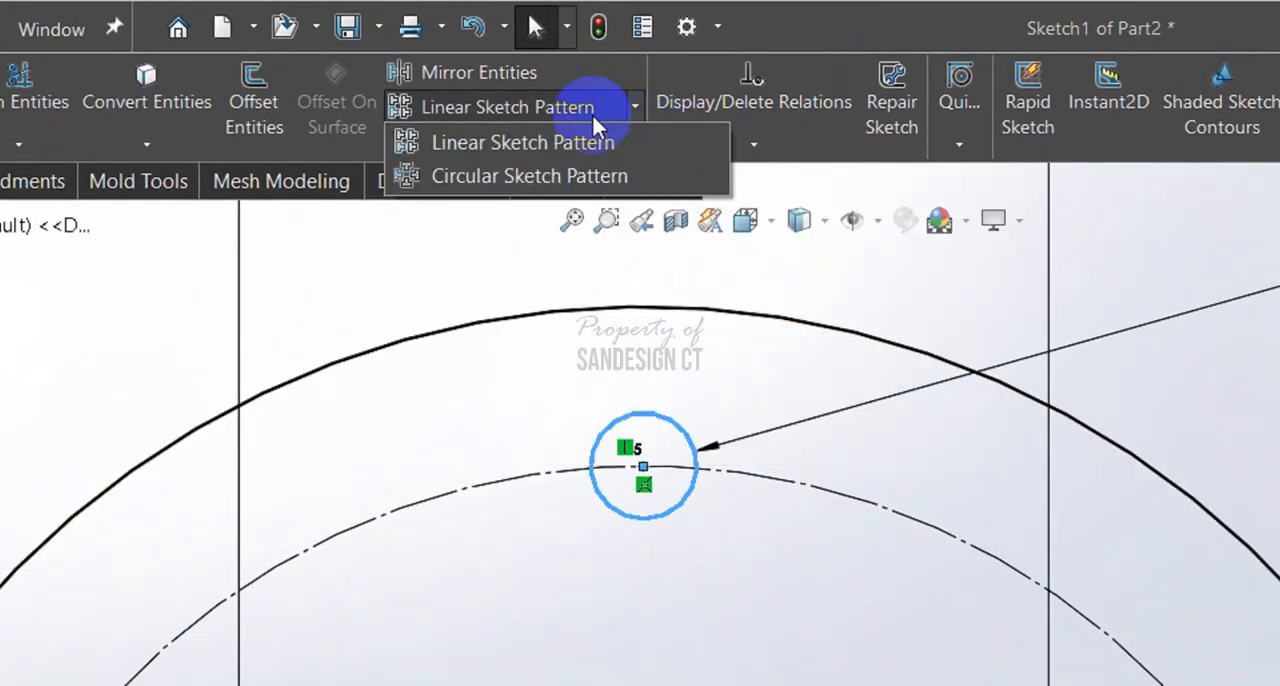
{"action": "left_click", "coordinate": [495, 92]}
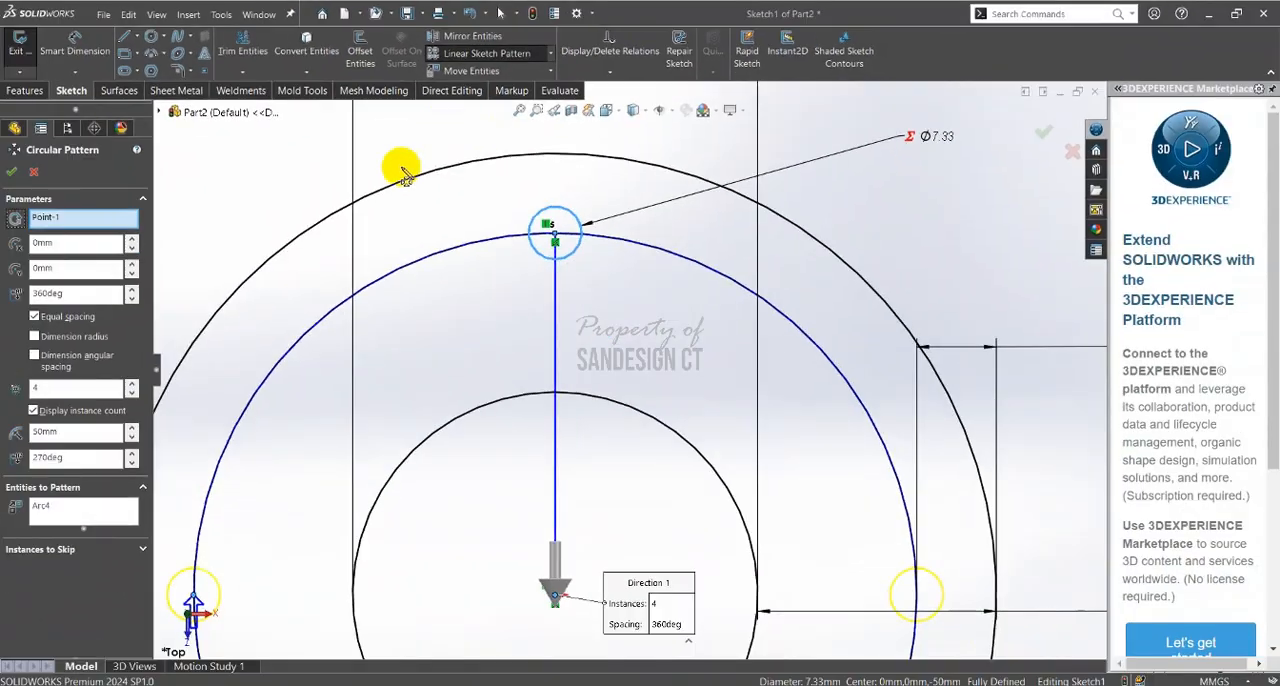
{"action": "left_click", "coordinate": [45, 387]}
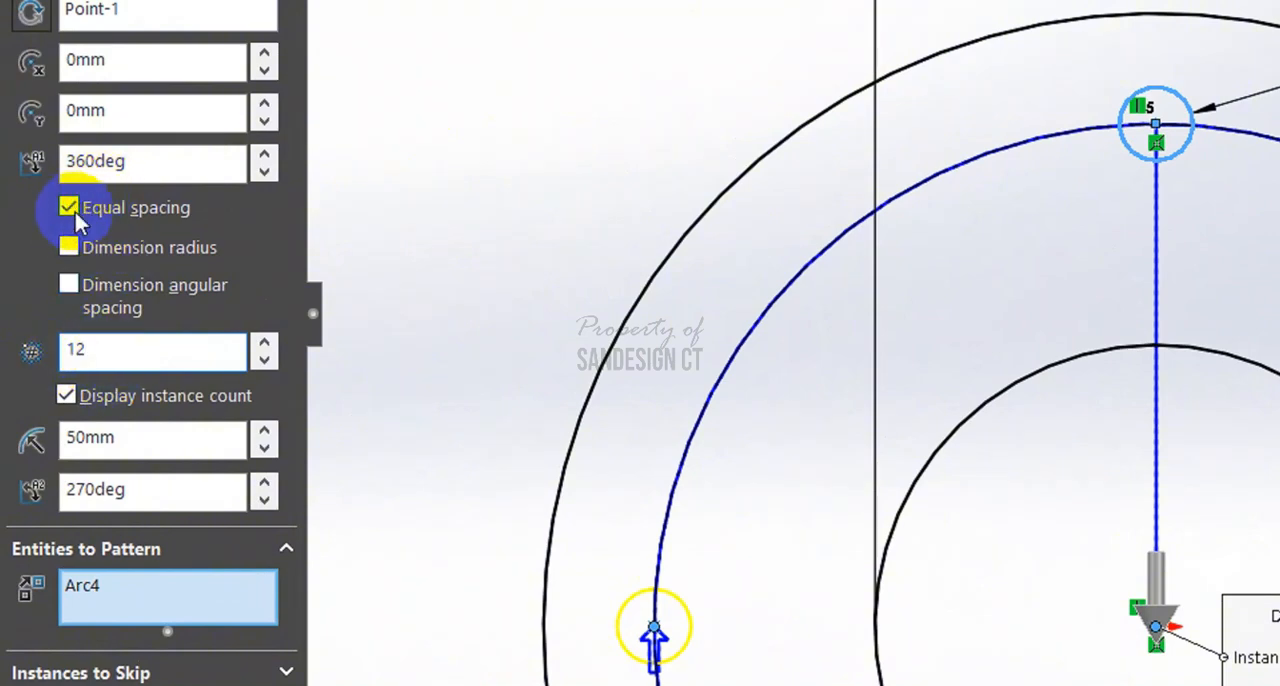
{"action": "left_click", "coordinate": [116, 160]}
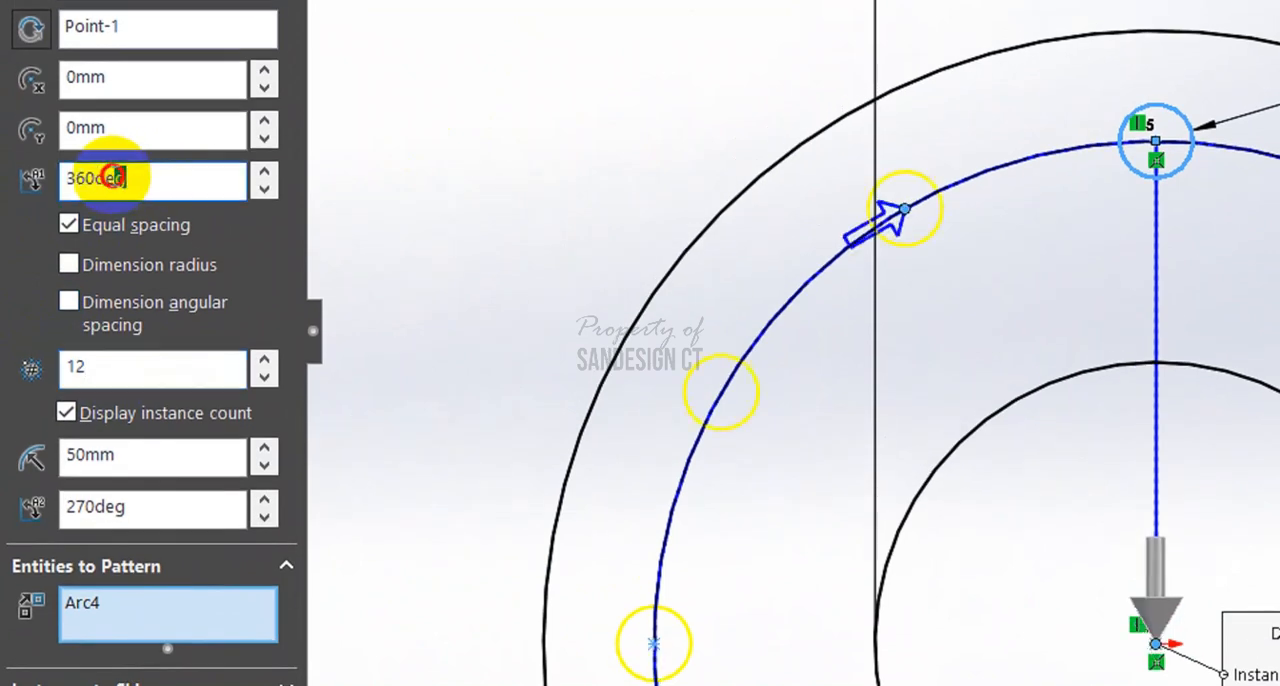
{"action": "left_click_drag", "start_coordinate": [118, 177], "coordinate": [78, 178]}
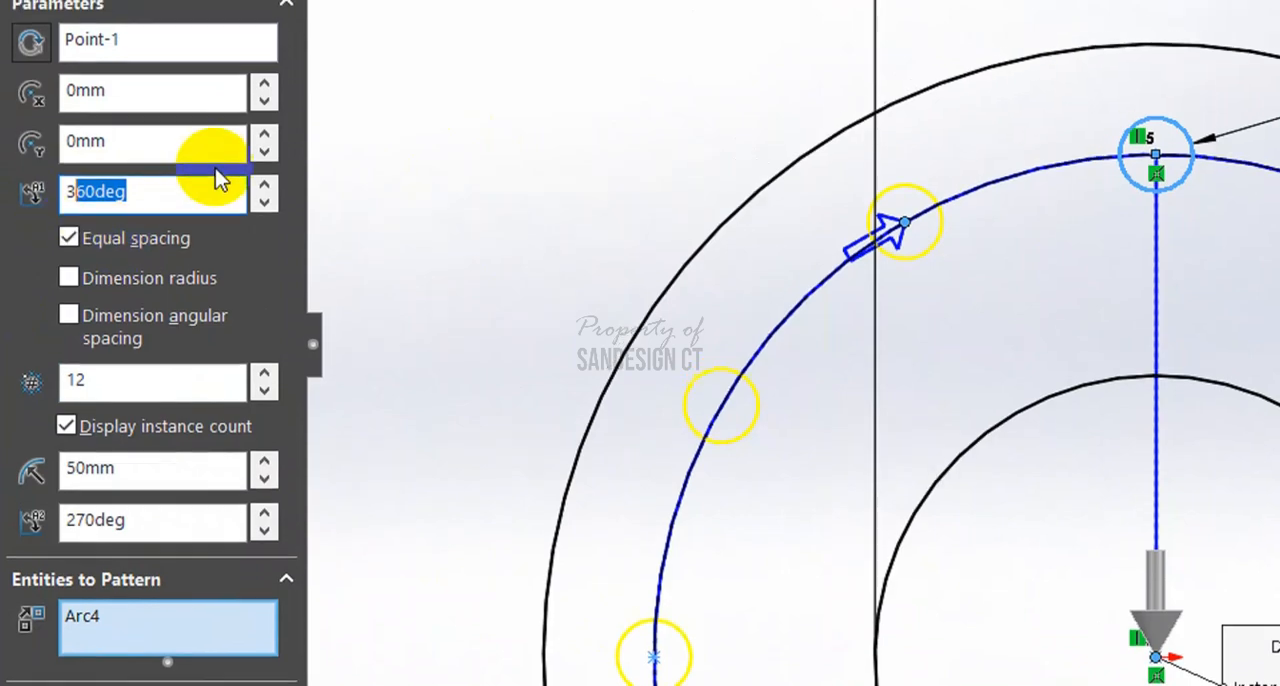
{"action": "left_click", "coordinate": [205, 167]}
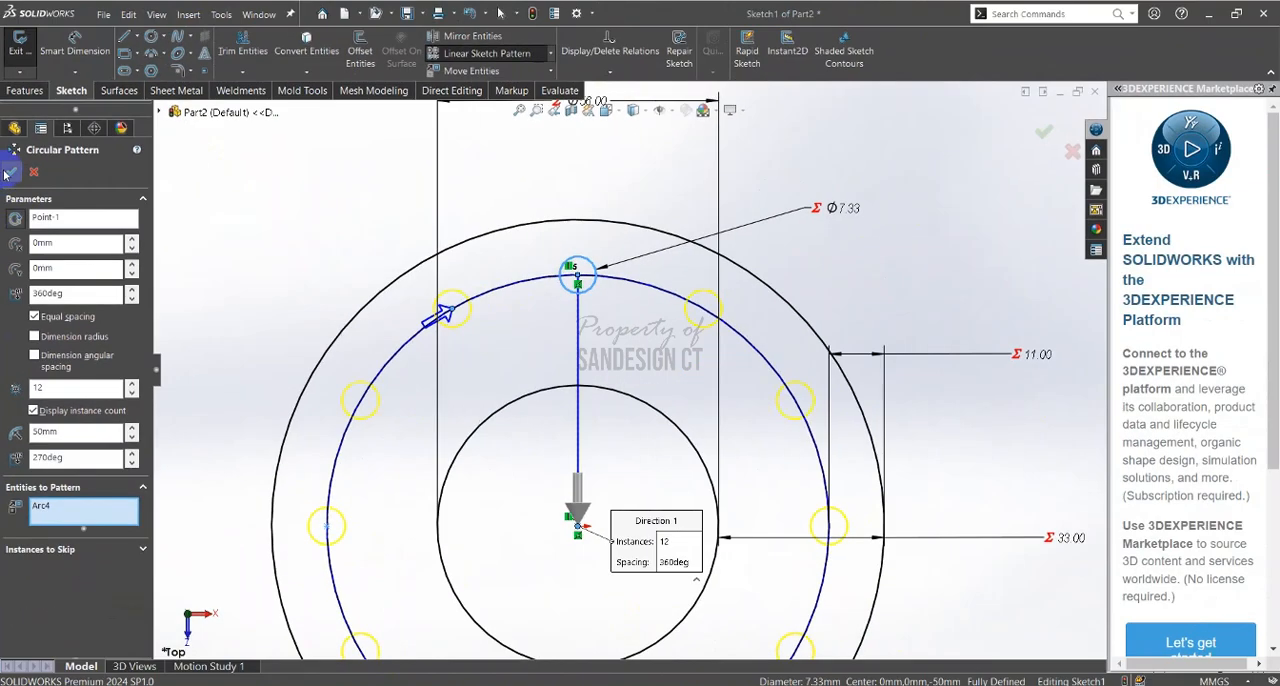
{"action": "left_click", "coordinate": [10, 173]}
Examine the patterned bolt holes and the pattern relation on the original hole above the origin
{"action": "scroll", "coordinate": [727, 315], "scroll_direction": "down", "scroll_amount": 2}
{"action": "scroll", "coordinate": [727, 315], "scroll_direction": "down", "scroll_amount": 2}
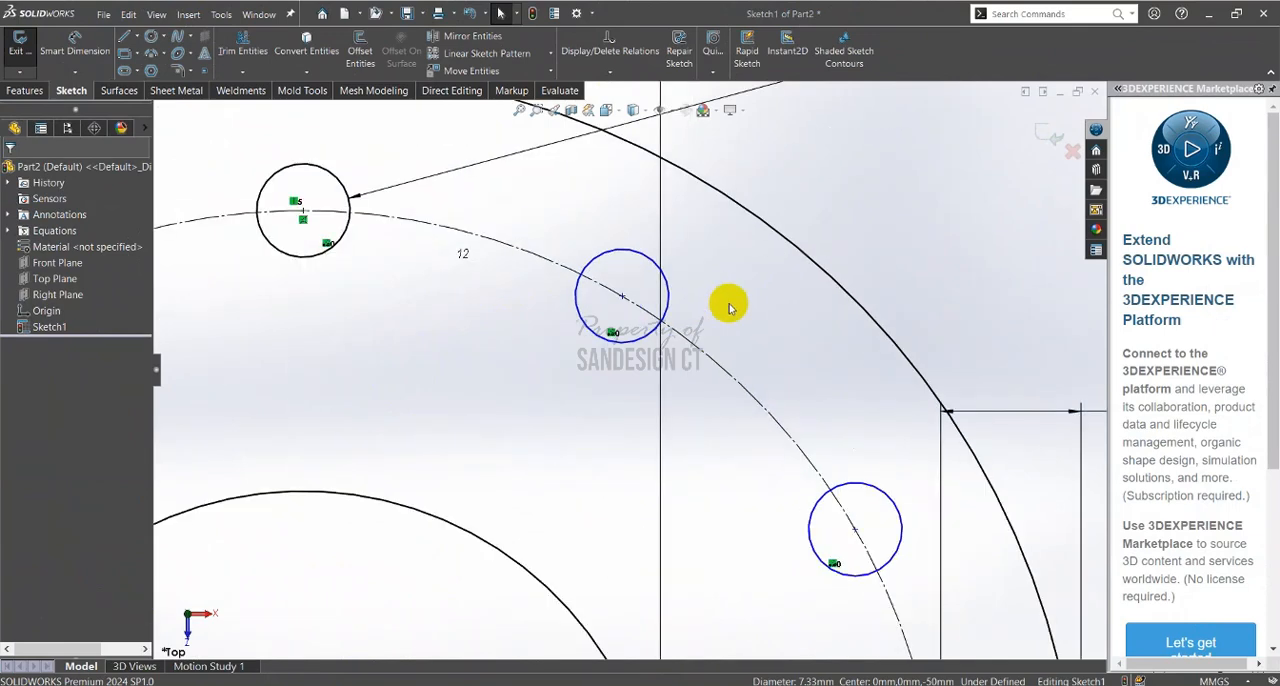
{"action": "scroll", "coordinate": [677, 337], "scroll_direction": "up", "scroll_amount": 5}
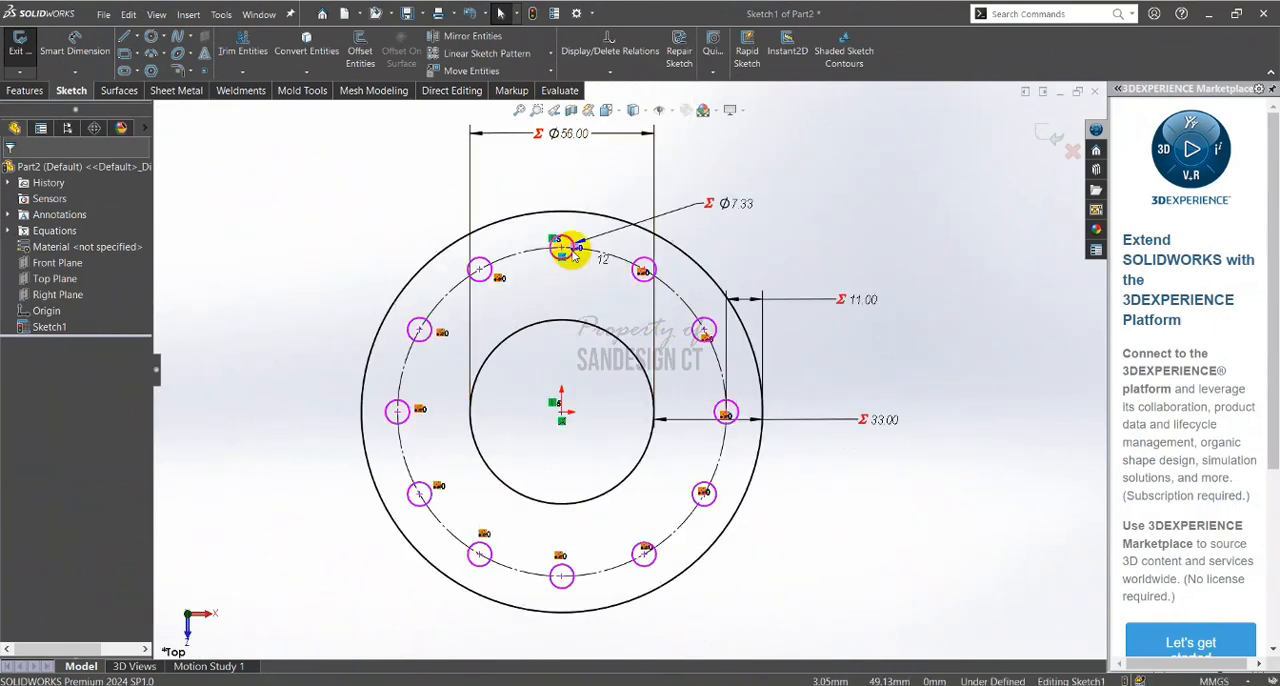
{"action": "scroll", "coordinate": [645, 288], "scroll_direction": "down", "scroll_amount": 2}
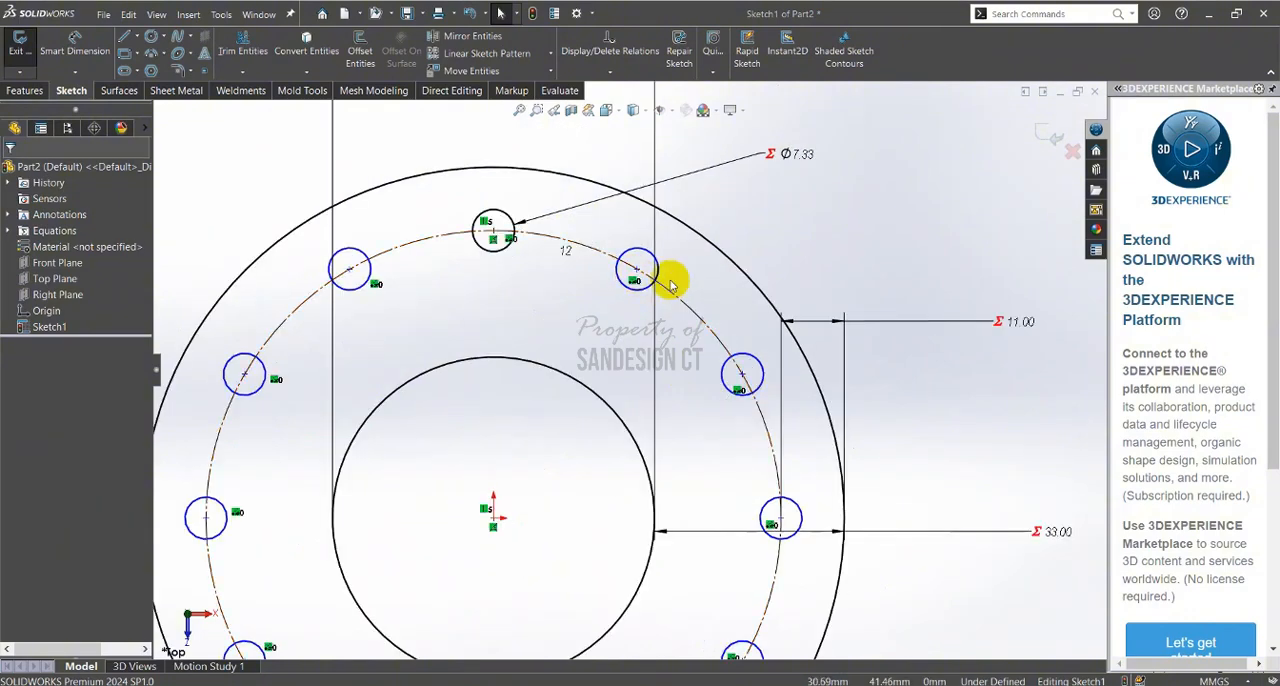
{"action": "scroll", "coordinate": [668, 276], "scroll_direction": "down", "scroll_amount": 2}
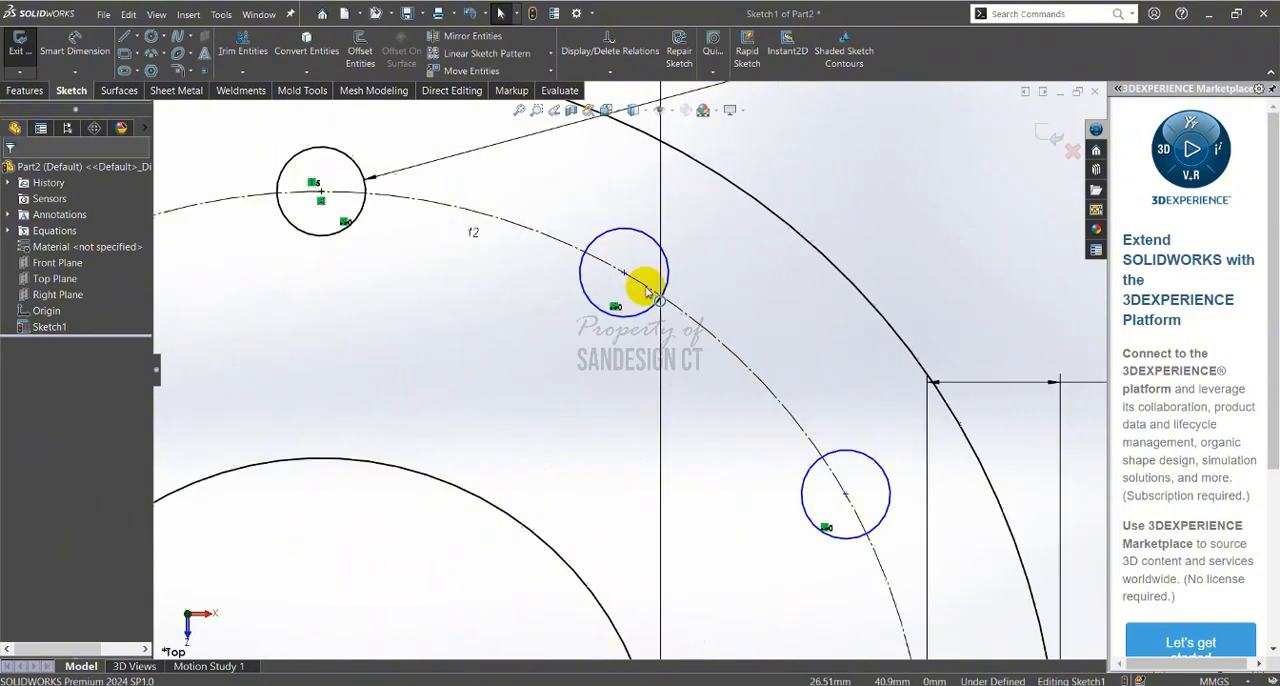
{"action": "left_click", "coordinate": [344, 231]}
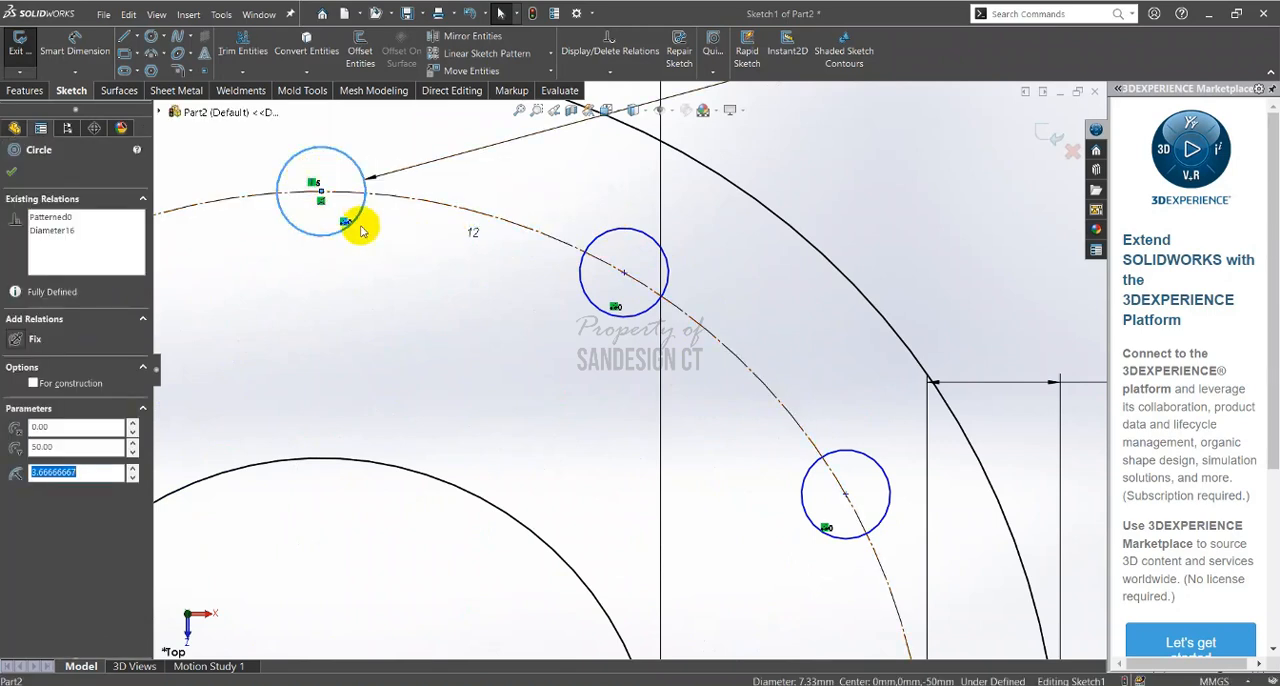
{"action": "left_click", "coordinate": [388, 296]}
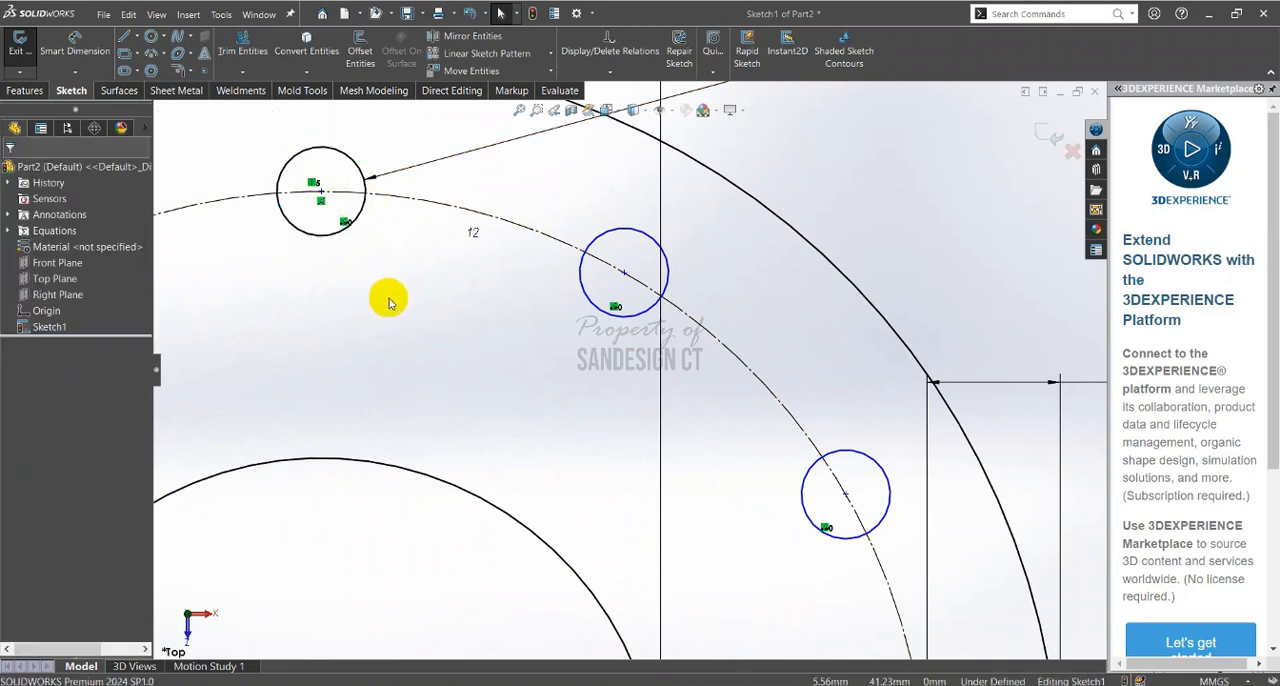
Pull the centre of the first patterned hole clockwise from the original off the construction circle to test its freedom
{"action": "mouse_move", "coordinate": [624, 273]}
{"action": "left_mouse_down"}
{"action": "mouse_move", "coordinate": [626, 251]}
{"action": "mouse_move", "coordinate": [640, 300]}
{"action": "mouse_move", "coordinate": [631, 287]}
{"action": "left_mouse_up"}
{"action": "scroll", "coordinate": [626, 251], "scroll_direction": "up", "scroll_amount": 3}
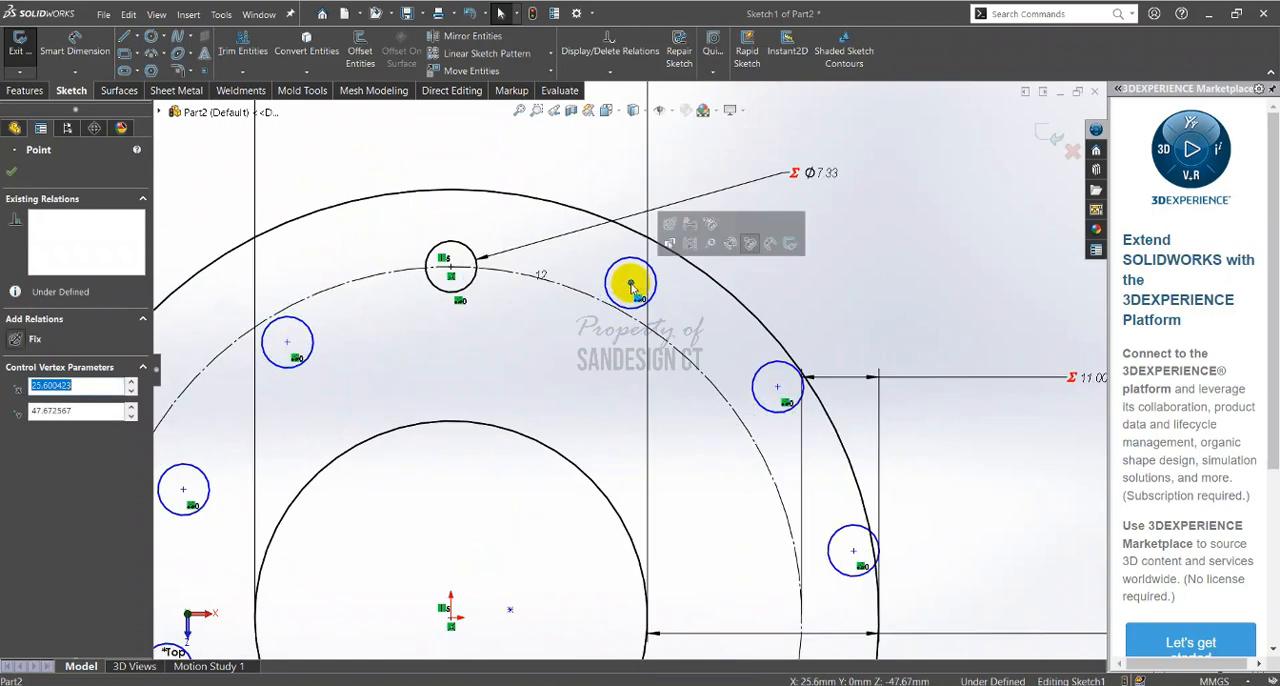
{"action": "left_click", "coordinate": [563, 357]}
{"action": "scroll", "coordinate": [620, 337], "scroll_direction": "down", "scroll_amount": 3}
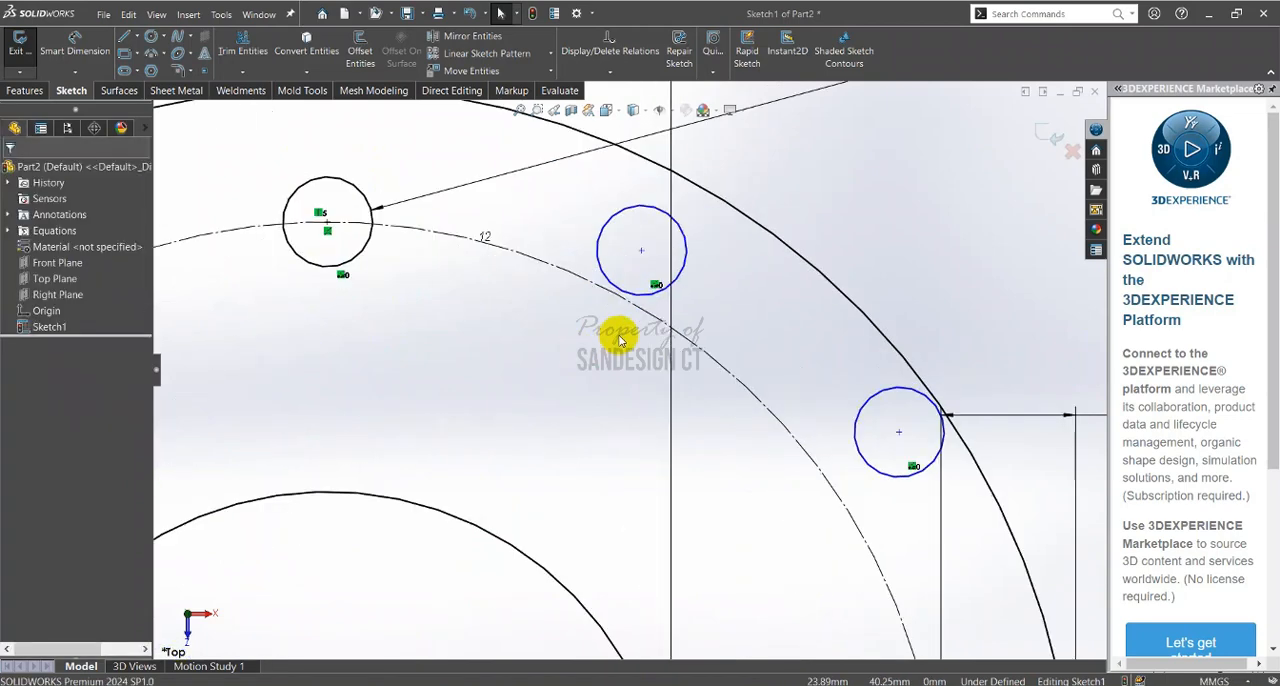
{"action": "left_click", "coordinate": [581, 321]}
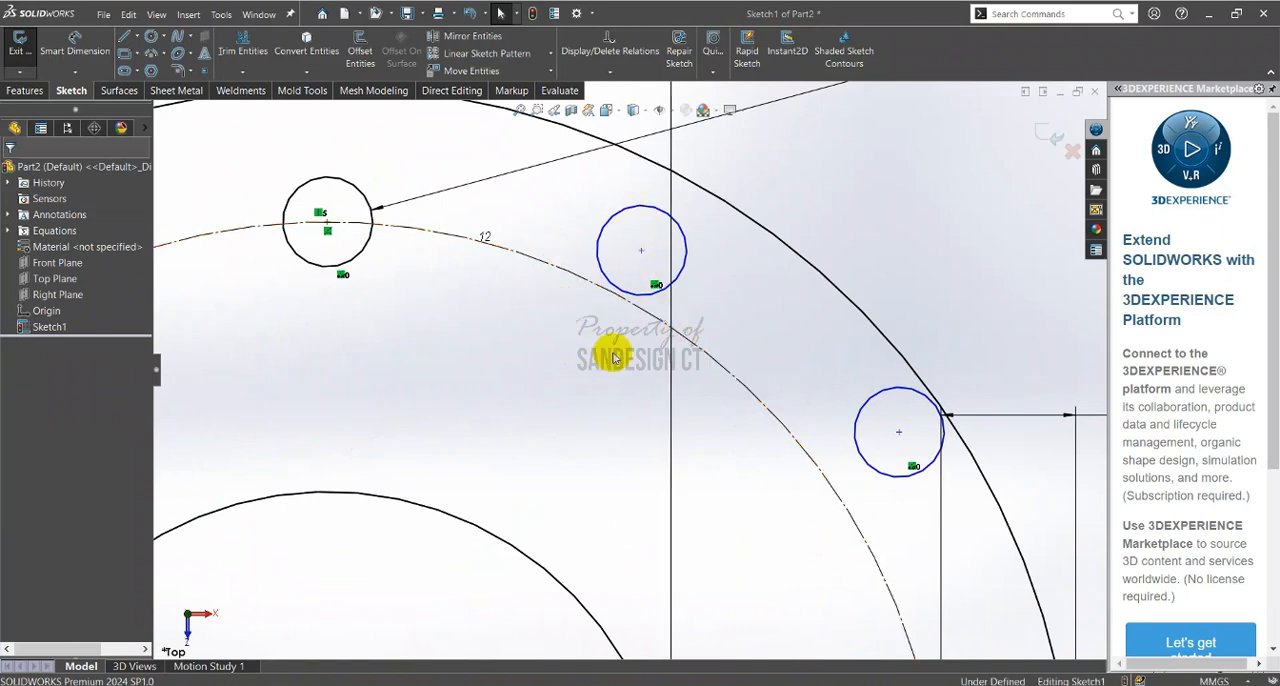
Make the centre of the first patterned hole clockwise from the original coincident with the construction circle
{"action": "left_click", "coordinate": [642, 253]}
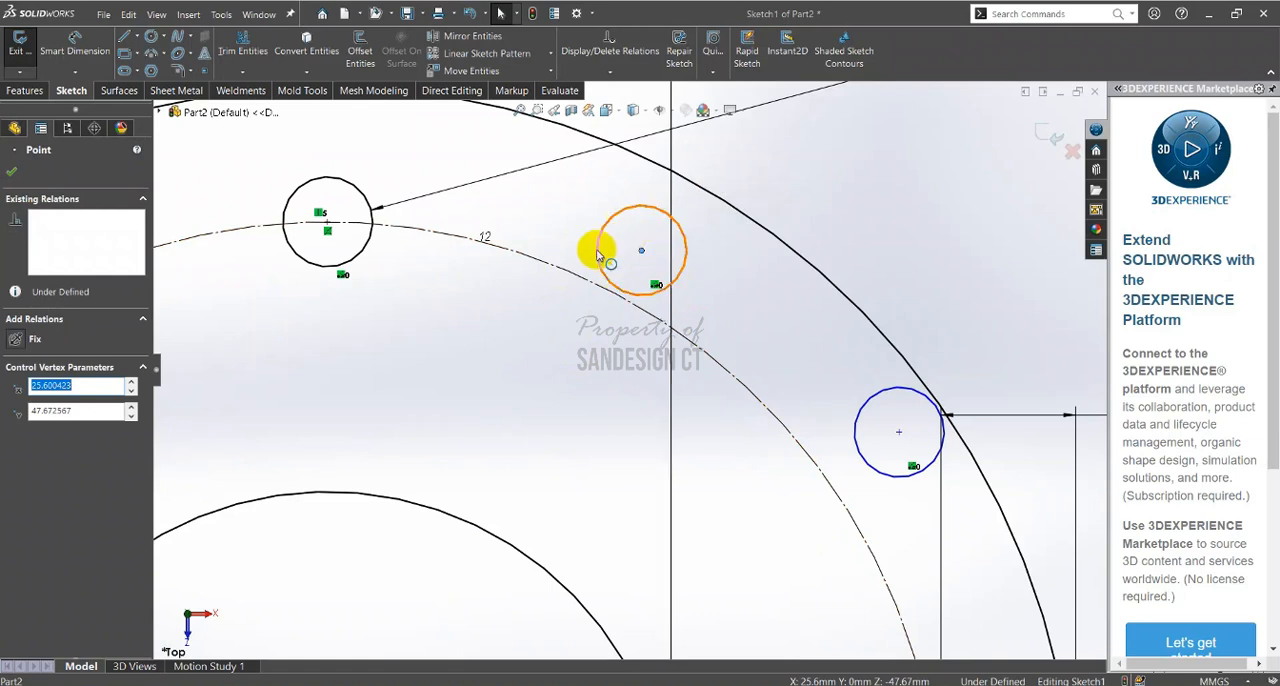
{"action": "left_click", "coordinate": [574, 279], "text": "ctrl"}
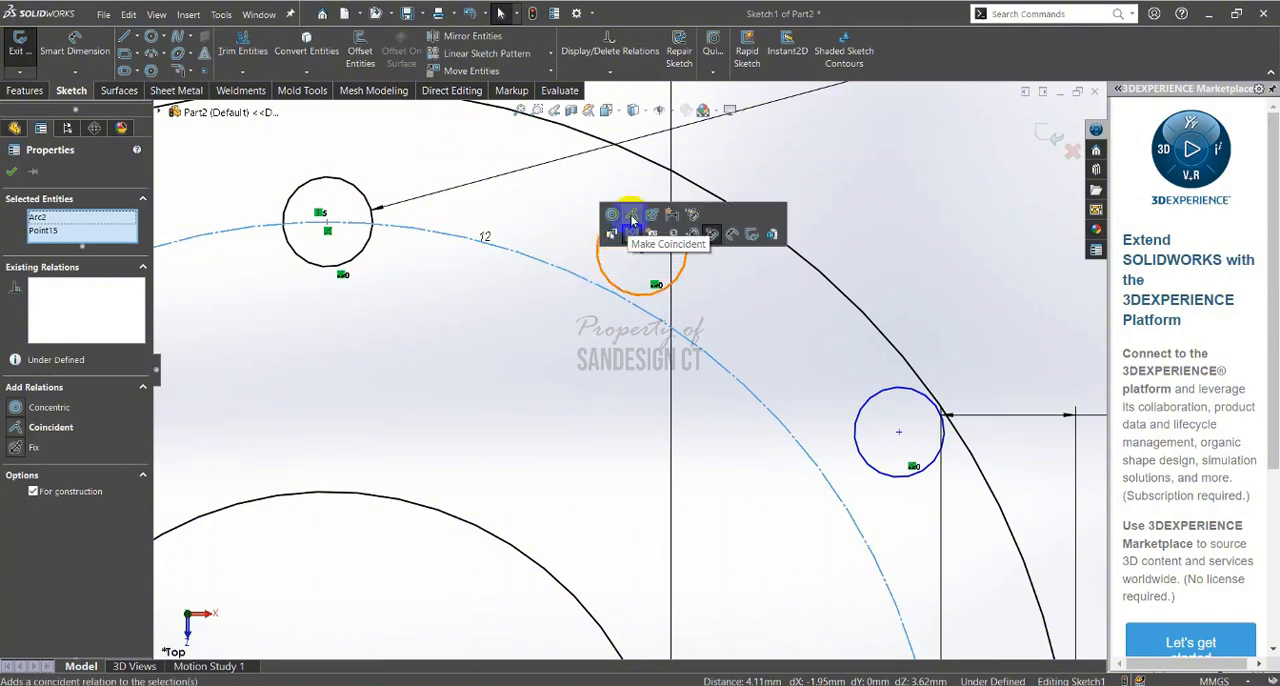
{"action": "left_click", "coordinate": [632, 216]}
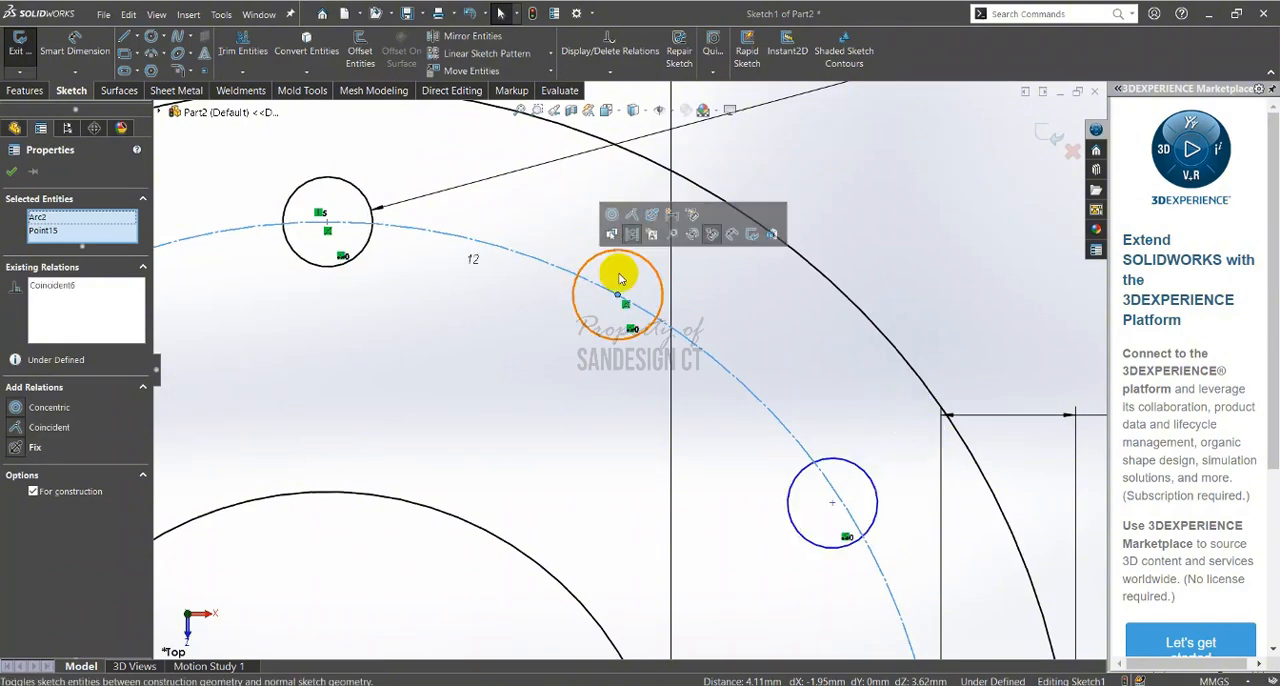
Pull the centre of the second patterned hole clockwise from the original inward to test whether the pattern can still move
{"action": "scroll", "coordinate": [723, 511], "scroll_direction": "up", "scroll_amount": 3}
{"action": "scroll", "coordinate": [616, 383], "scroll_direction": "down", "scroll_amount": 2}
{"action": "scroll", "coordinate": [640, 300], "scroll_direction": "down", "scroll_amount": 5}
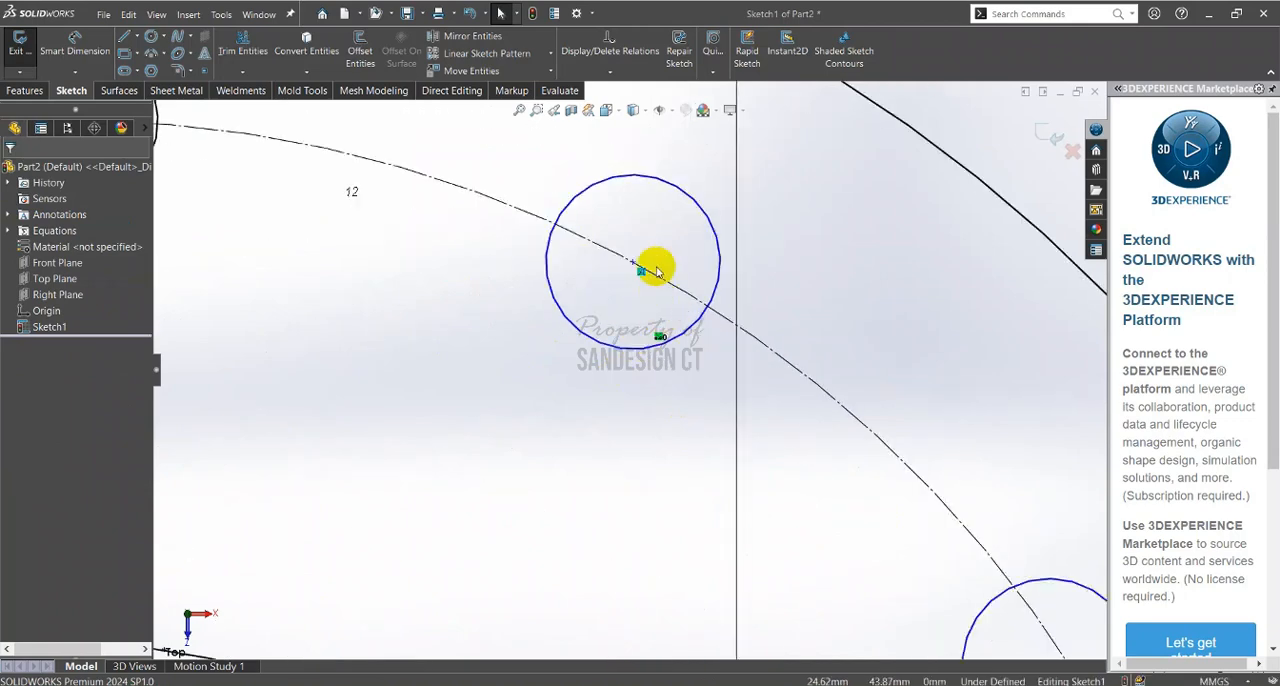
{"action": "scroll", "coordinate": [700, 385], "scroll_direction": "up", "scroll_amount": 3}
{"action": "scroll", "coordinate": [680, 375], "scroll_direction": "down", "scroll_amount": 2}
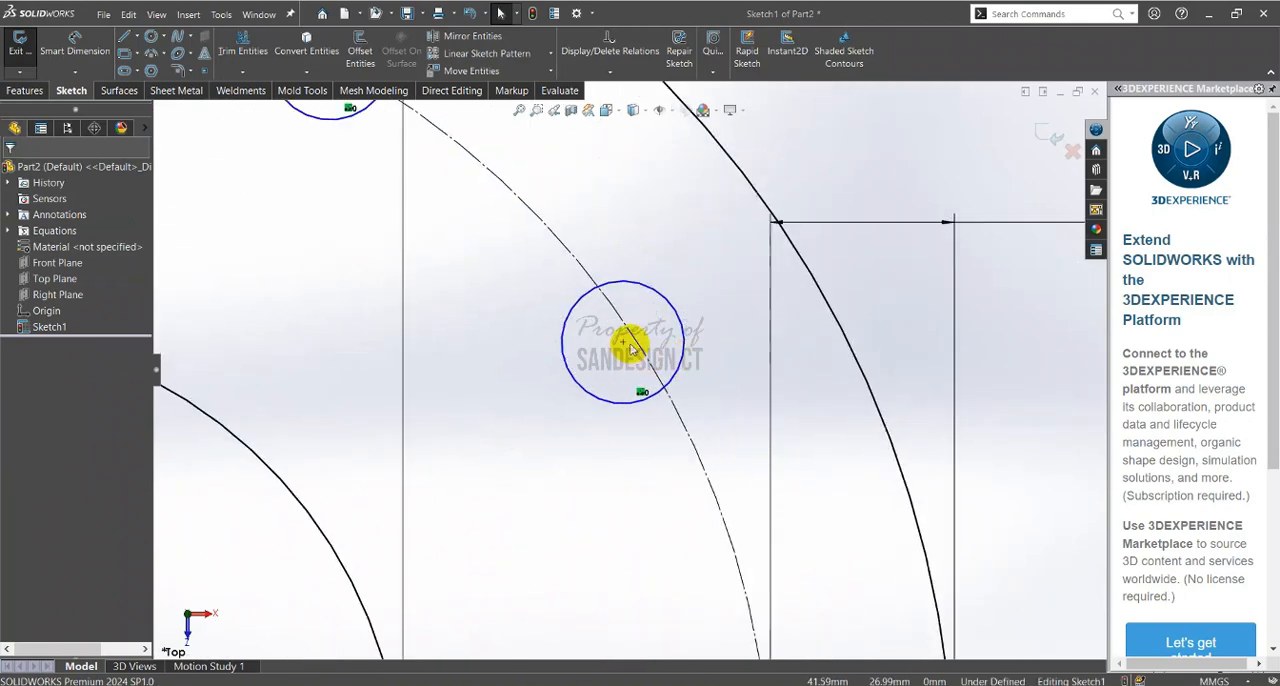
{"action": "left_click_drag", "start_coordinate": [623, 342], "coordinate": [590, 375]}
{"action": "left_click", "coordinate": [603, 423]}
Make the centre of the second patterned hole clockwise from the original coincident with the construction circle
{"action": "scroll", "coordinate": [617, 332], "scroll_direction": "down", "scroll_amount": 4}
{"action": "left_click", "coordinate": [627, 354]}
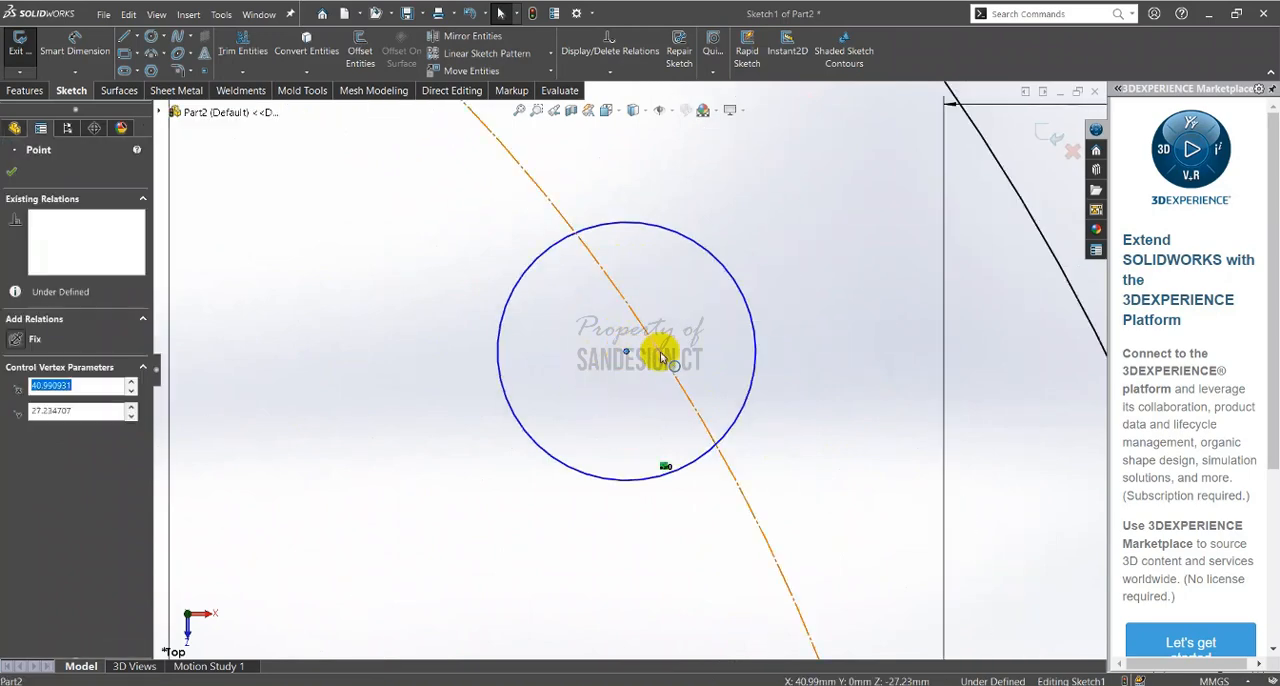
{"action": "left_click", "coordinate": [657, 349], "text": "ctrl"}
{"action": "left_click", "coordinate": [728, 297]}
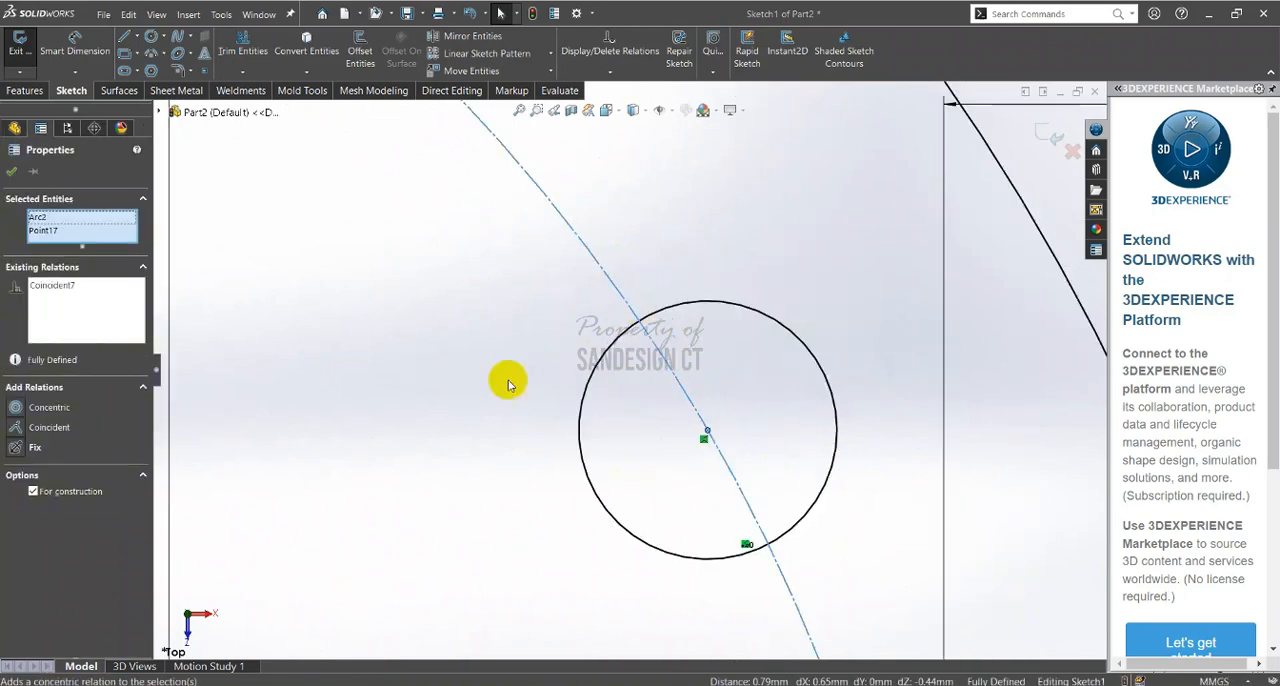
{"action": "left_click", "coordinate": [508, 380]}
{"action": "scroll", "coordinate": [525, 420], "scroll_direction": "up", "scroll_amount": 5}
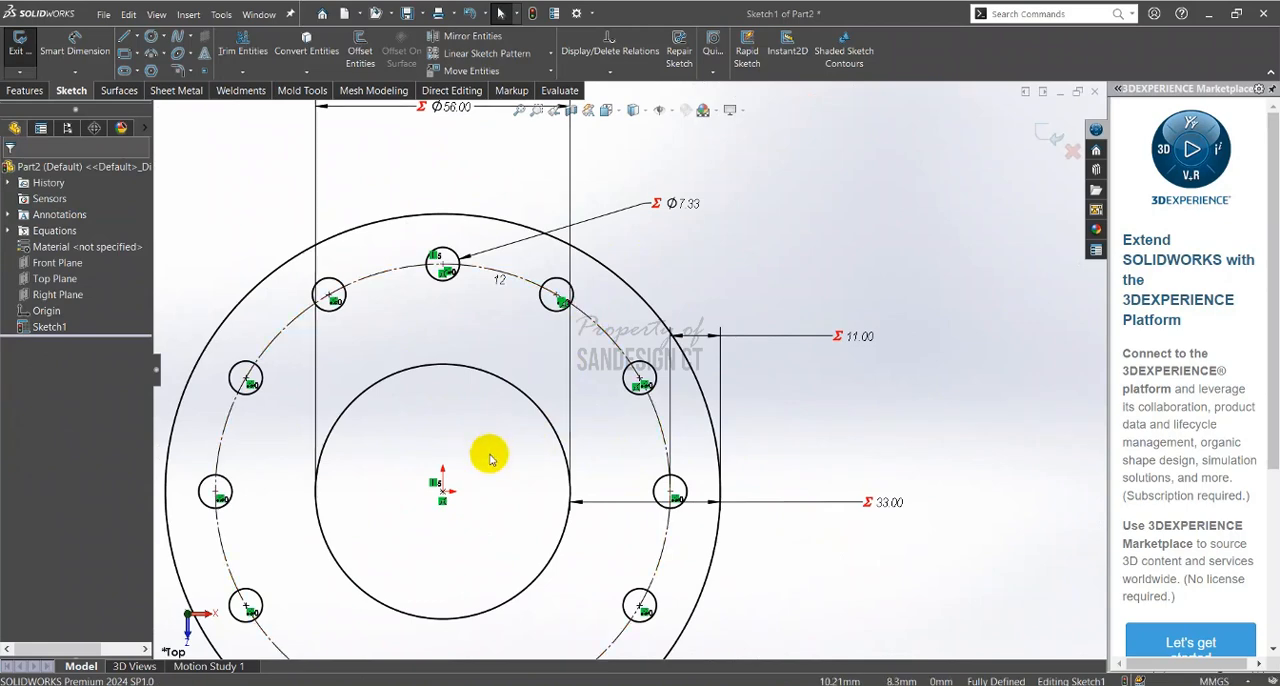
{"action": "scroll", "coordinate": [500, 465], "scroll_direction": "up", "scroll_amount": 2}
{"action": "scroll", "coordinate": [808, 240], "scroll_direction": "up", "scroll_amount": 1}
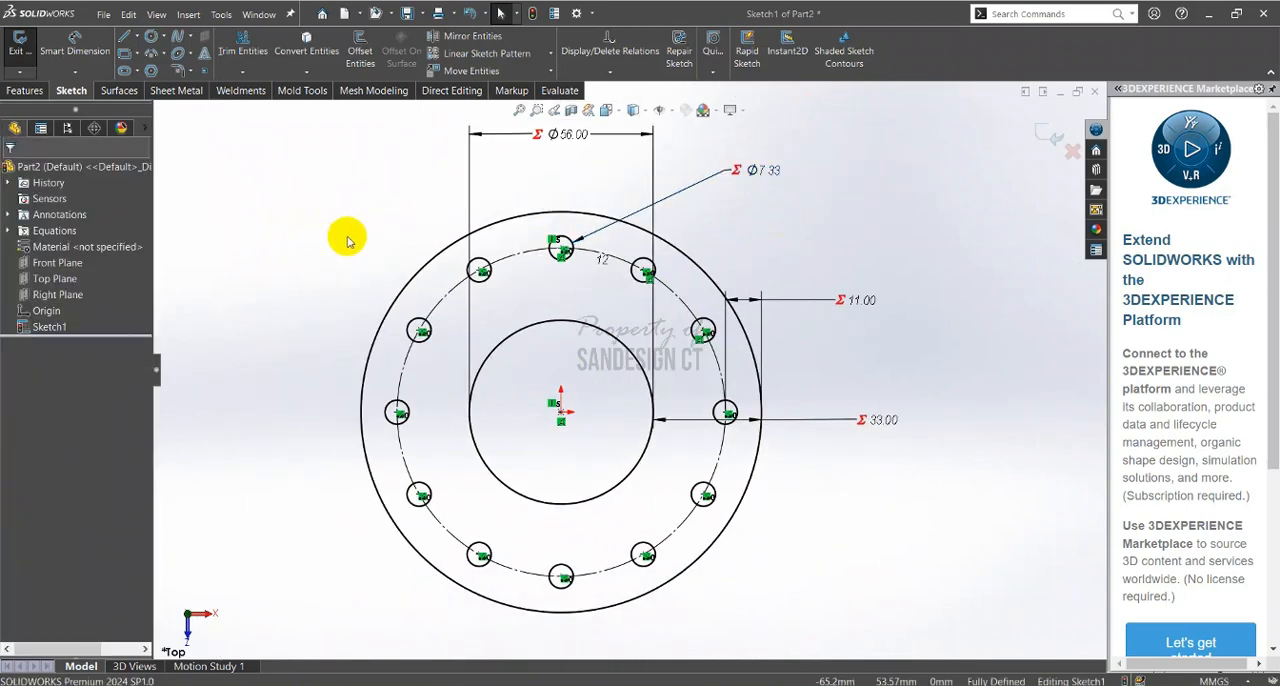
Check the flange thickness in the PDF drawing and, back in SOLIDWORKS, extrude the flange sketch by global variable b
{"action": "key", "text": "alt+Tab"}
{"action": "scroll", "coordinate": [884, 367], "scroll_direction": "up", "scroll_amount": 3}
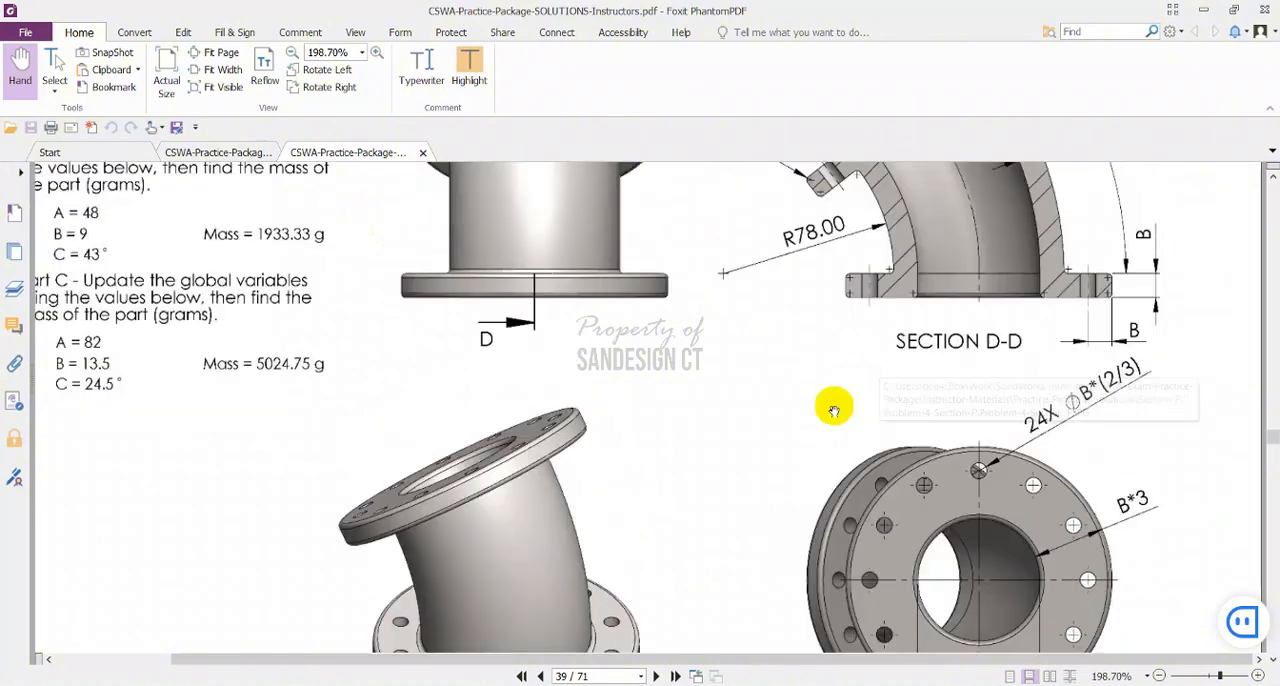
{"action": "scroll", "coordinate": [1143, 294], "scroll_direction": "up", "scroll_amount": 2, "text": "ctrl"}
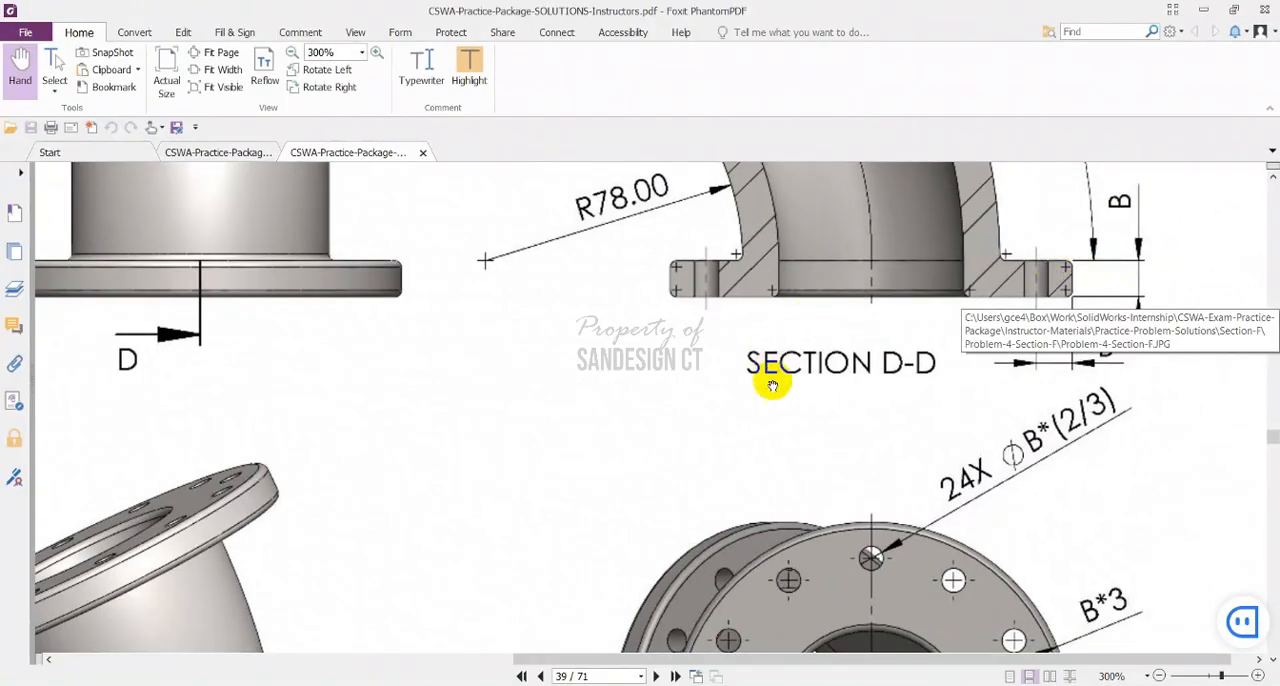
{"action": "scroll", "coordinate": [840, 378], "scroll_direction": "down", "scroll_amount": 2, "text": "ctrl"}
{"action": "key", "text": "alt+Tab"}
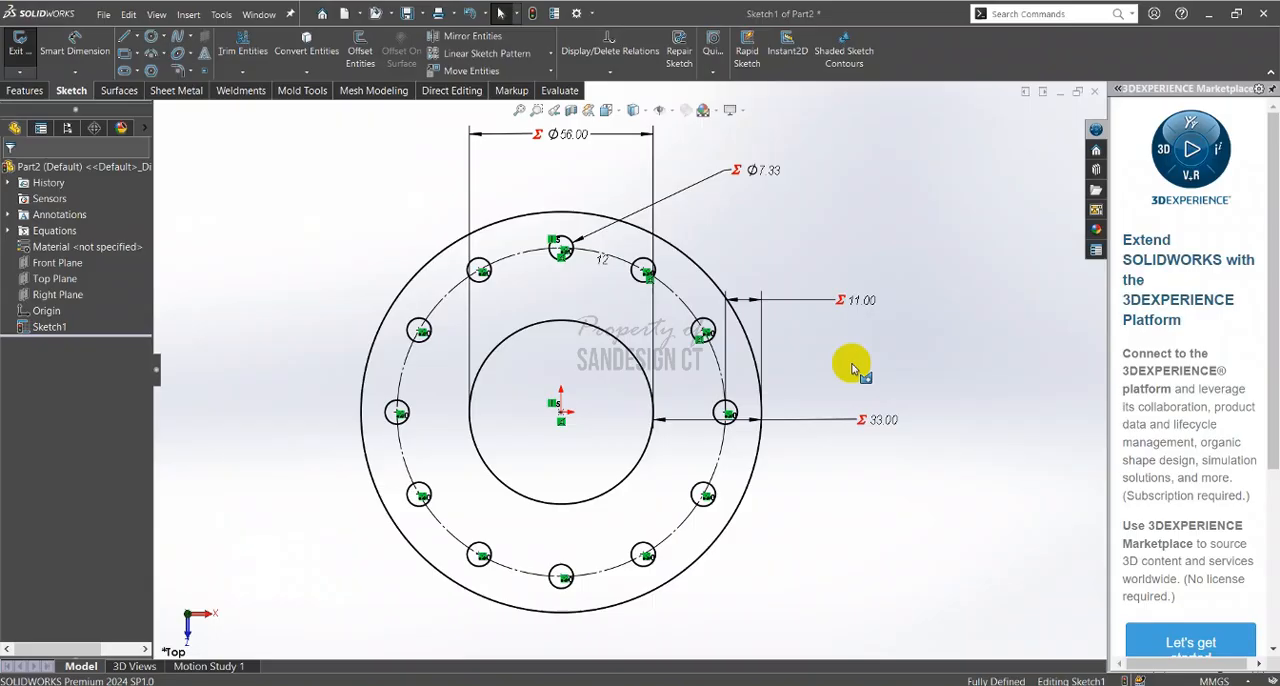
{"action": "left_click", "coordinate": [24, 90]}
{"action": "left_click", "coordinate": [28, 57]}
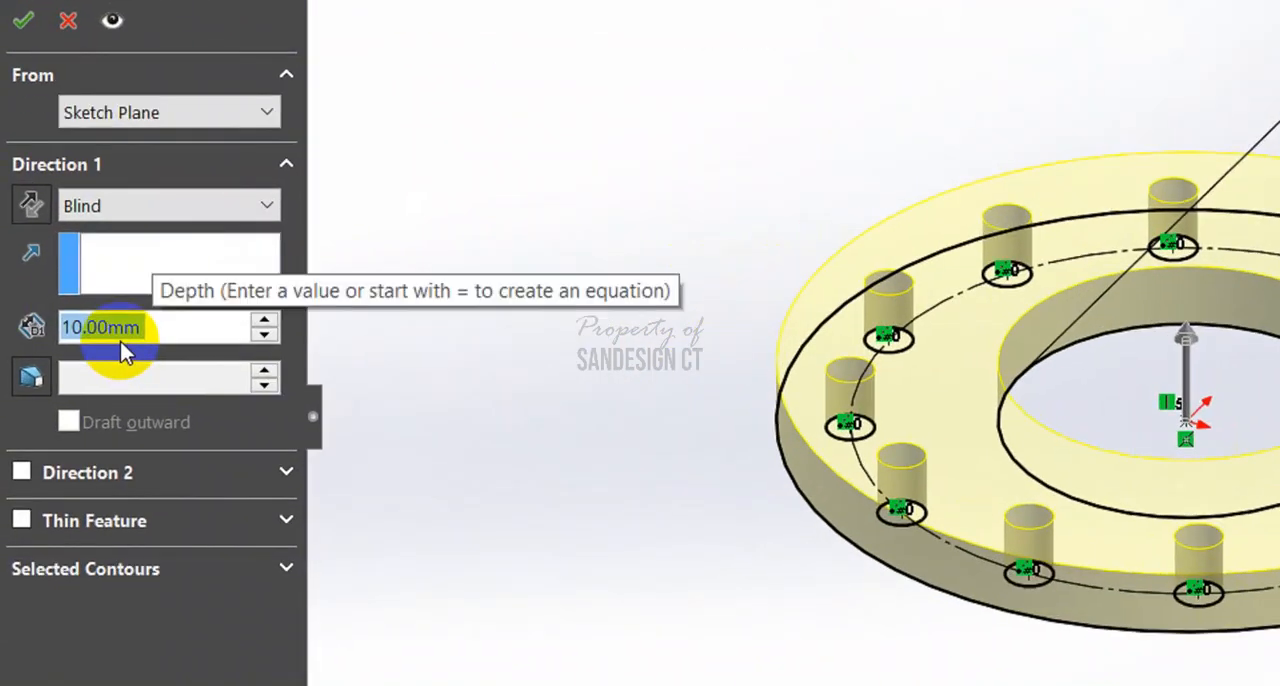
{"action": "type", "text": "="}
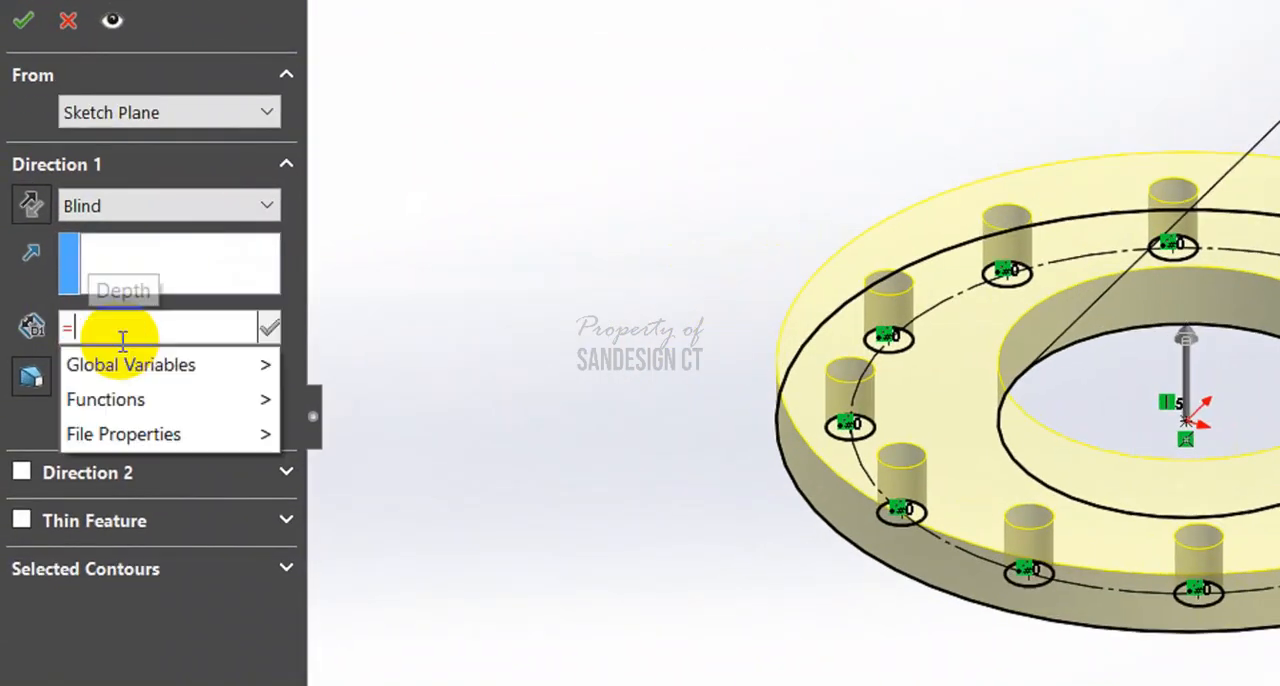
{"action": "mouse_move", "coordinate": [134, 362]}
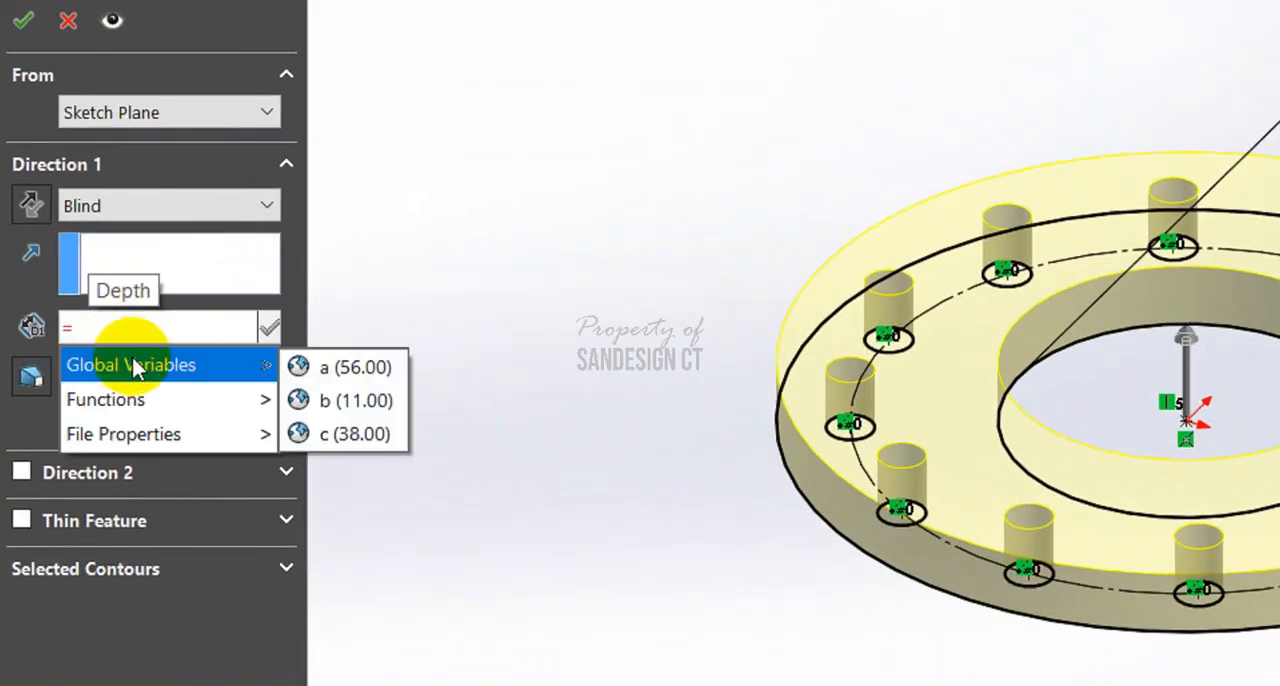
{"action": "left_click", "coordinate": [326, 400]}
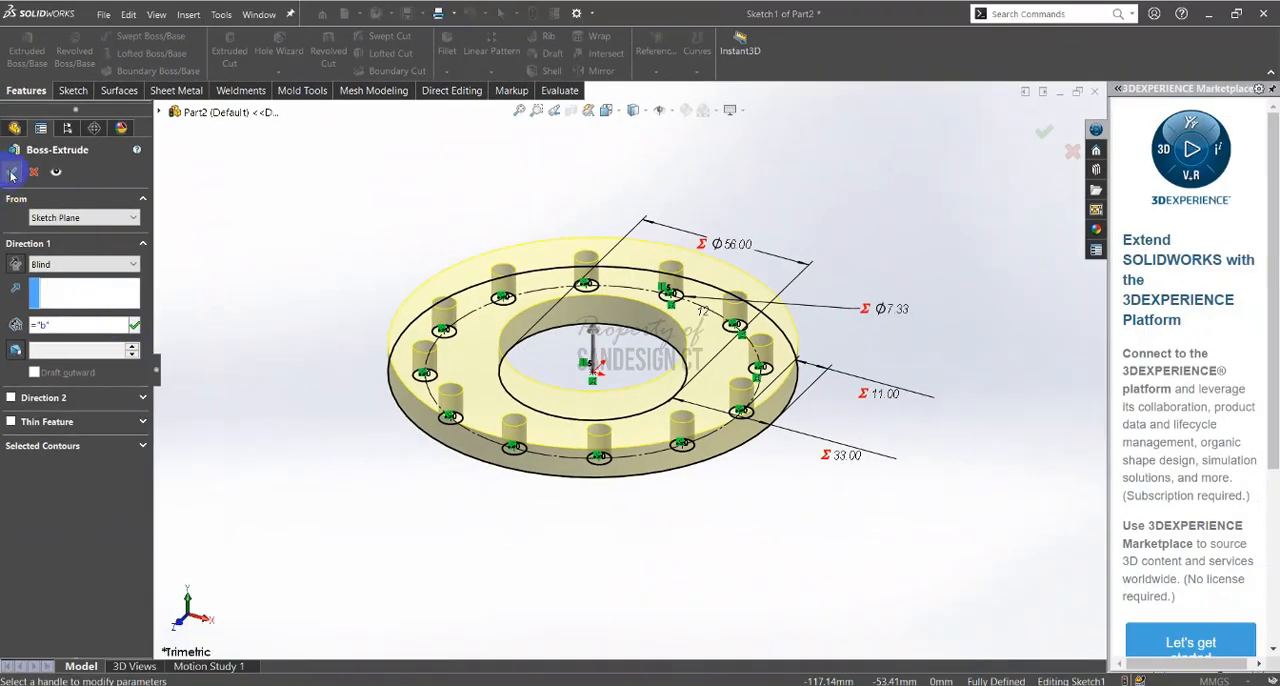
{"action": "left_click", "coordinate": [12, 173]}
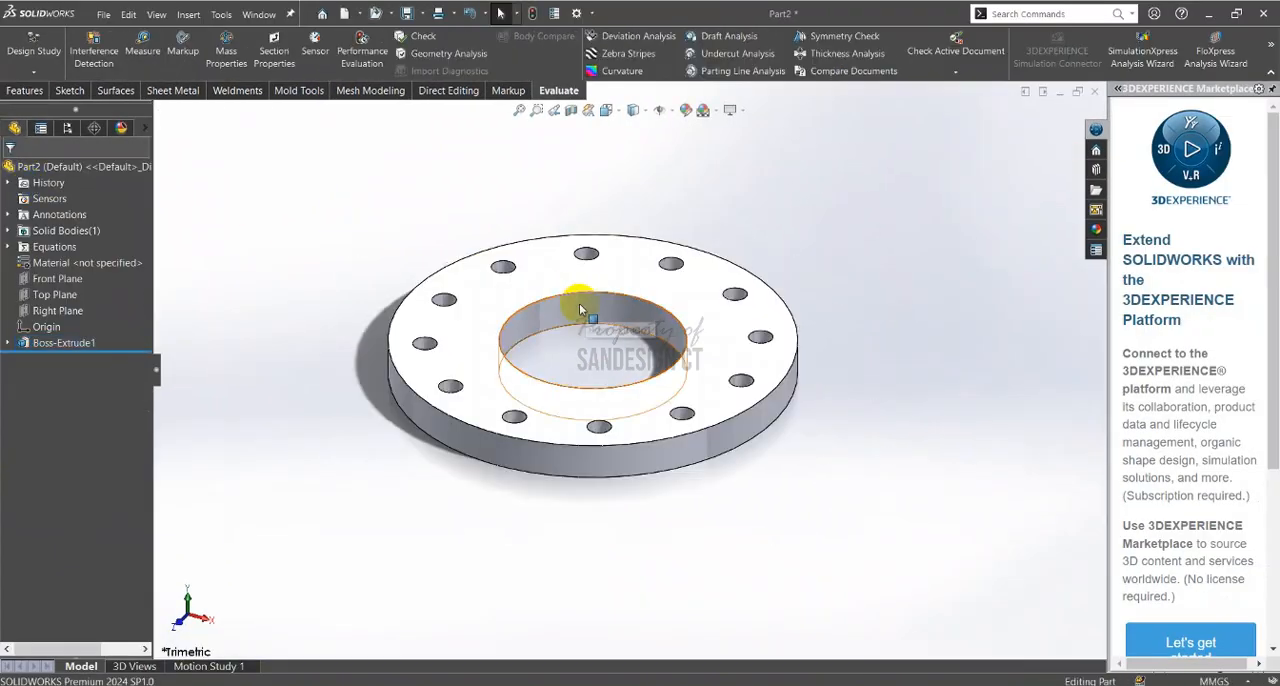
{"action": "key", "text": "ctrl+7"}
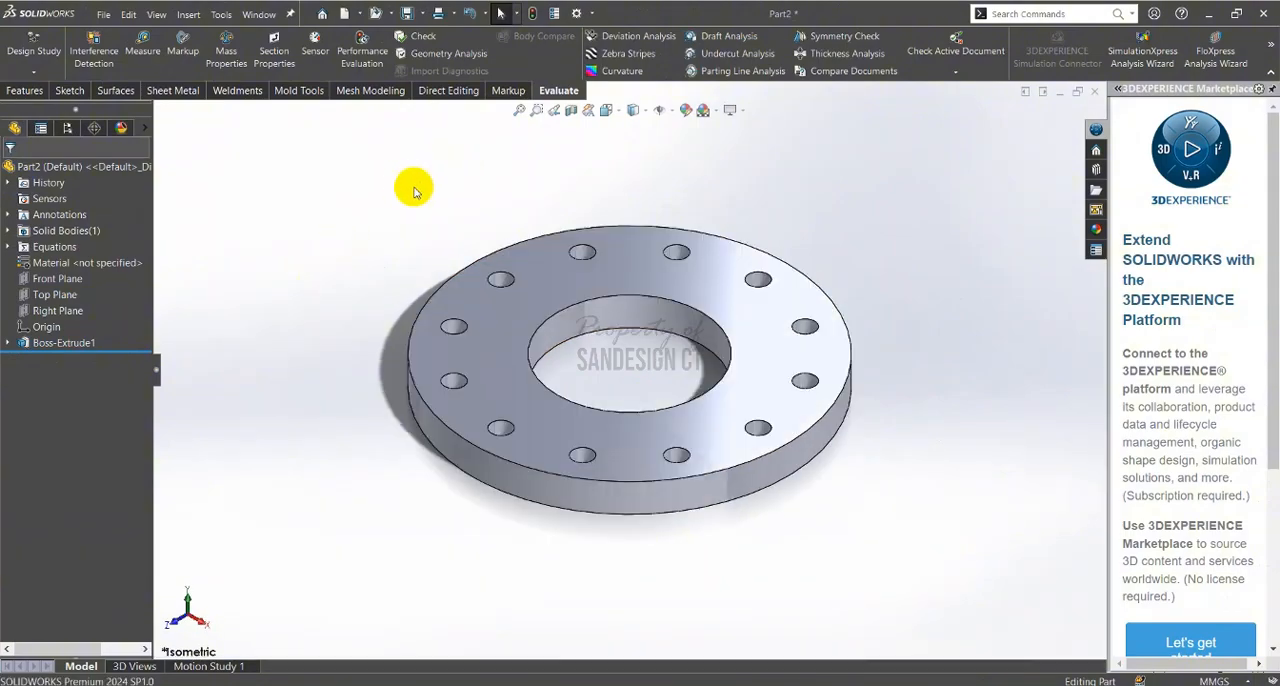
Start a sketch on the flange's top face and convert the central bore's edge into a sketch circle
{"action": "key", "text": "alt+Tab"}
{"action": "left_click_drag", "start_coordinate": [944, 230], "coordinate": [936, 331]}
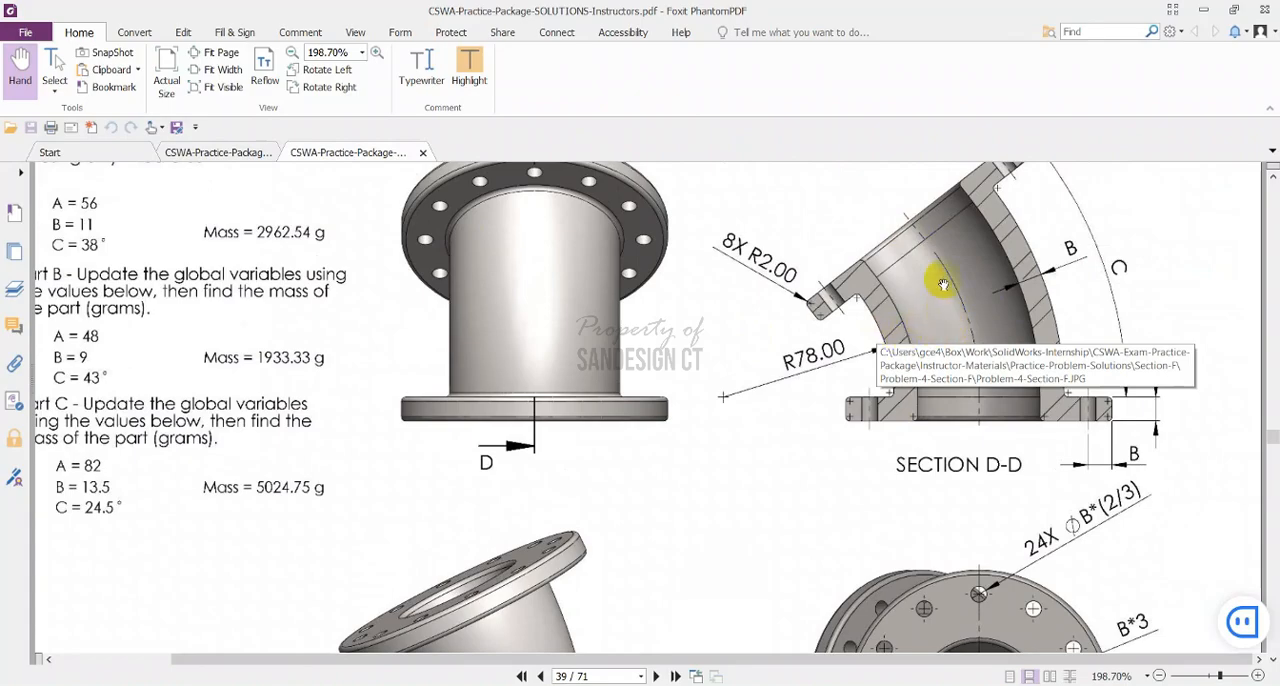
{"action": "key", "text": "alt+Tab"}
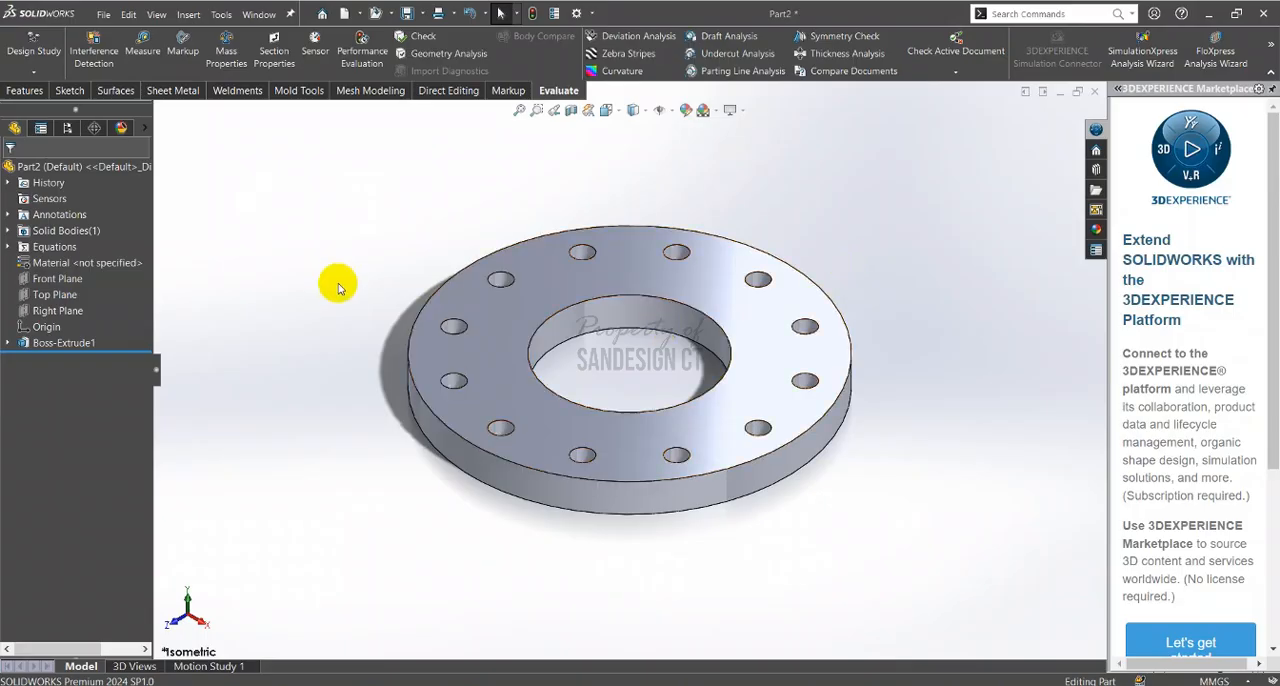
{"action": "scroll", "coordinate": [613, 381], "scroll_direction": "down", "scroll_amount": 2}
{"action": "left_click", "coordinate": [466, 297]}
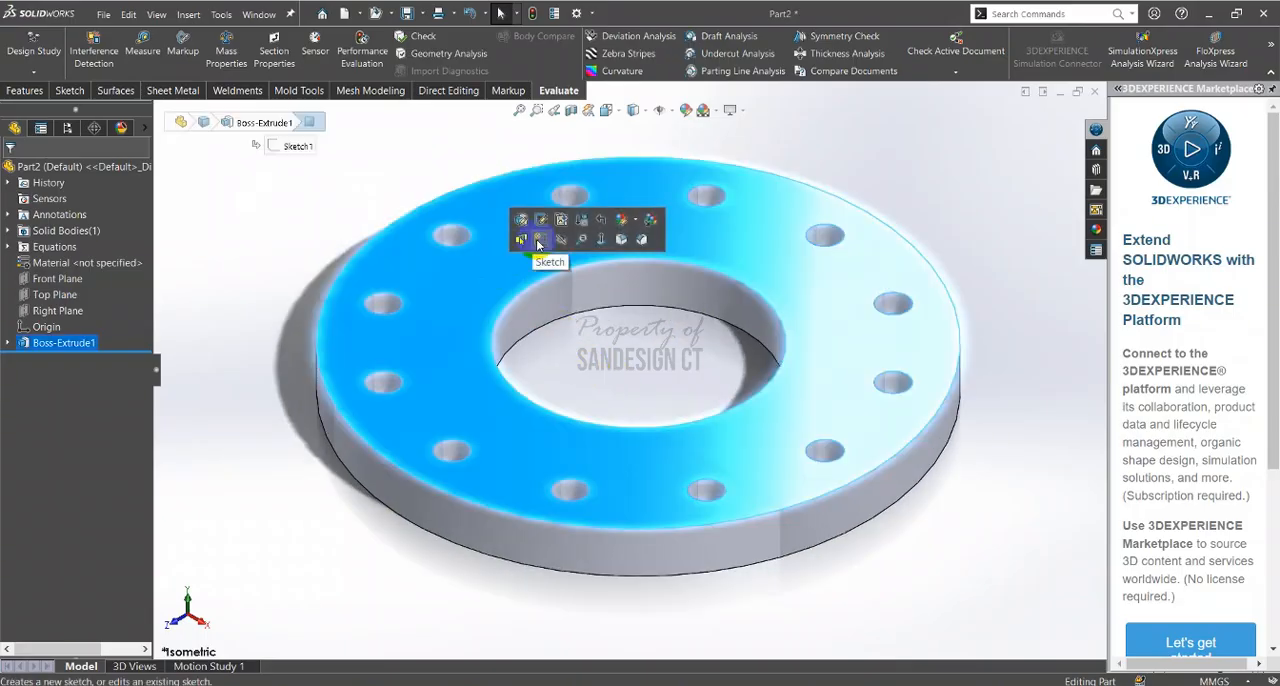
{"action": "left_click", "coordinate": [538, 243]}
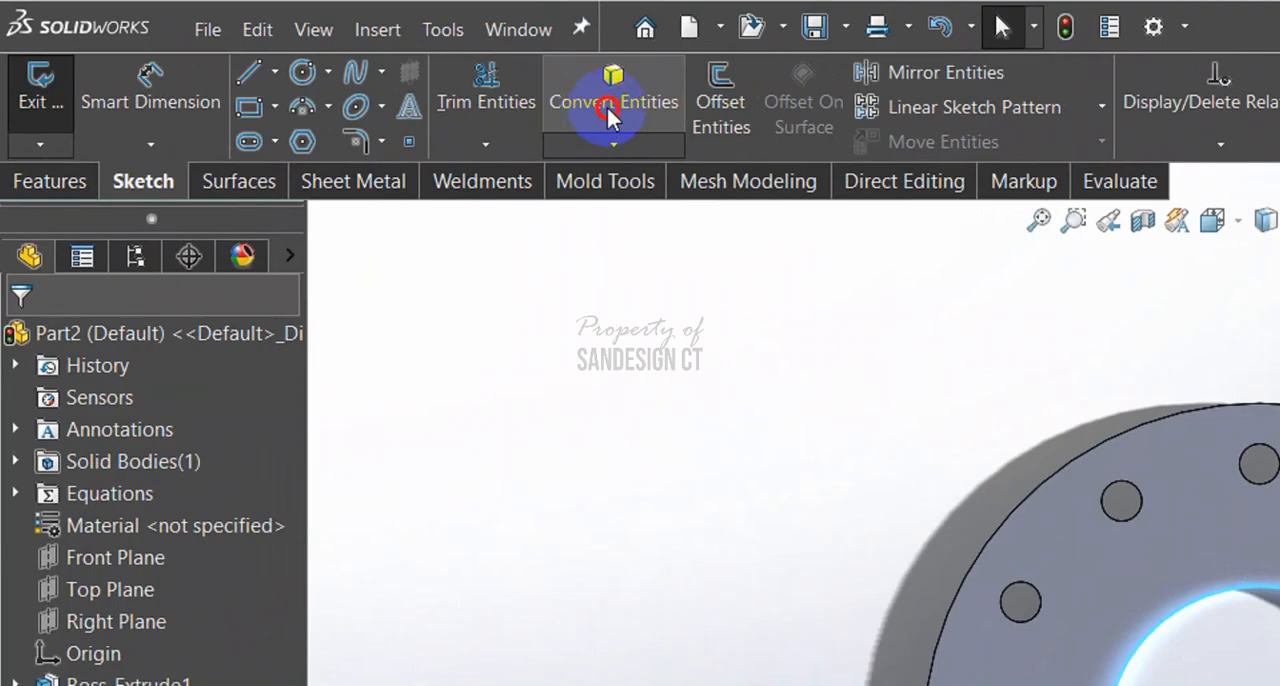
{"action": "left_click", "coordinate": [609, 110]}
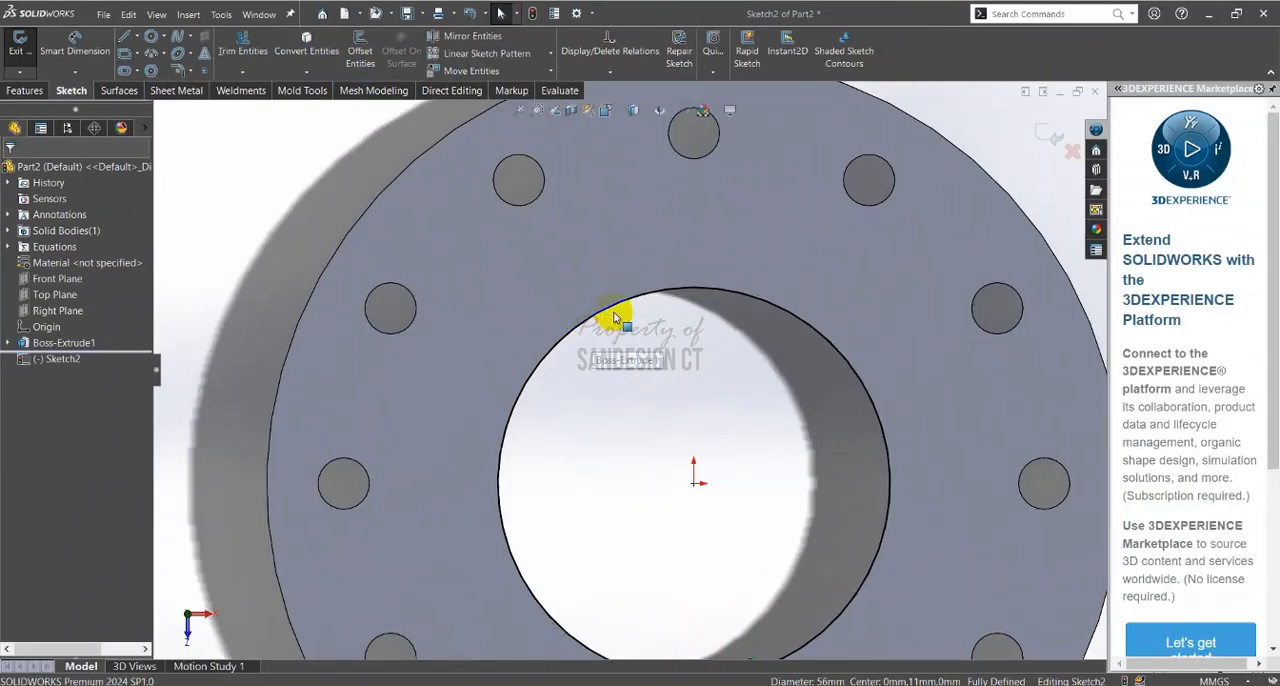
{"action": "left_click", "coordinate": [642, 297]}
{"action": "middle_click_drag", "start_coordinate": [612, 405], "coordinate": [612, 345]}
{"action": "scroll", "coordinate": [612, 345], "scroll_direction": "up", "scroll_amount": 1}
{"action": "key", "text": "Escape"}
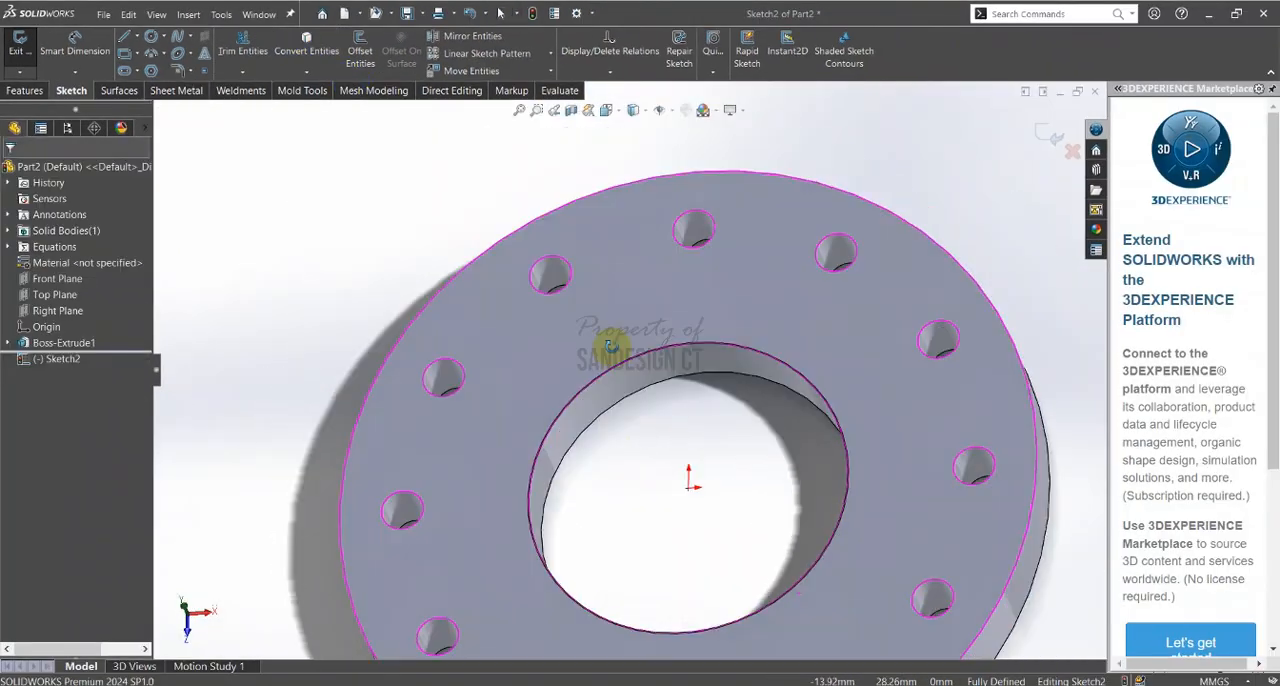
{"action": "key", "text": "ctrl+8"}
Consult the section view in the PDF and sketch an origin-centred circle about 9 mm outside the bore
{"action": "key", "text": "alt+Tab"}
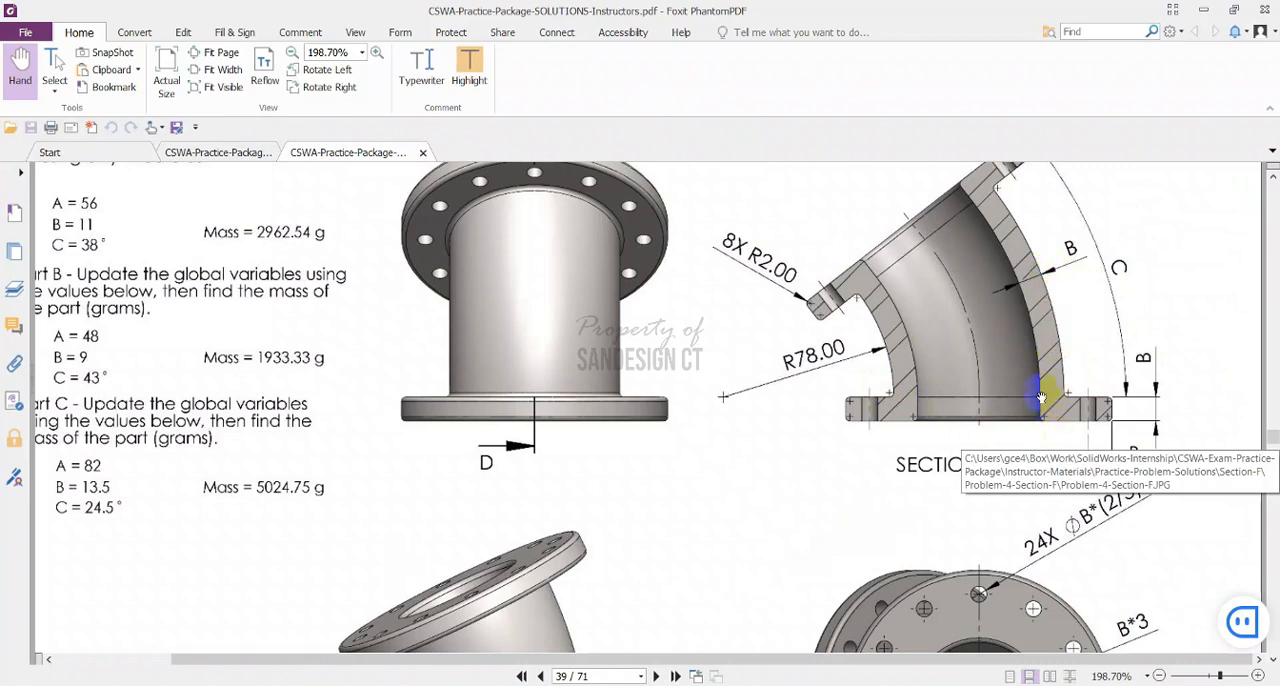
{"action": "key", "text": "alt+Tab"}
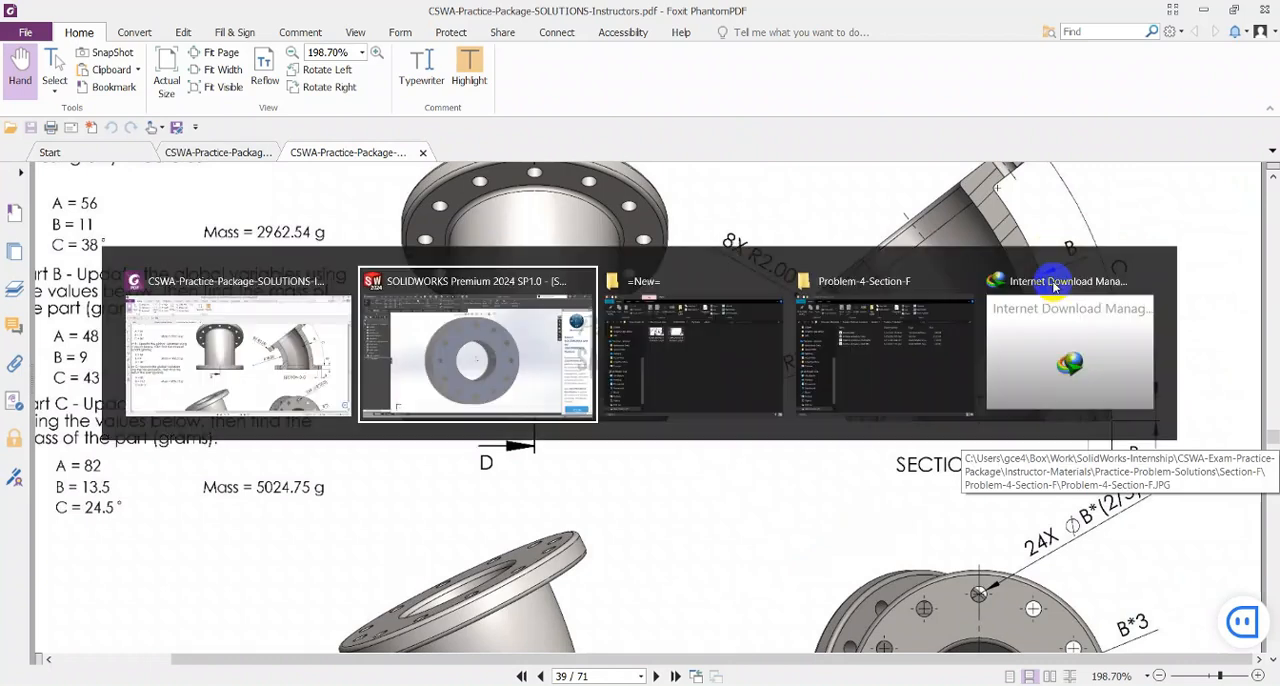
{"action": "left_click", "coordinate": [151, 36]}
{"action": "left_click", "coordinate": [629, 368]}
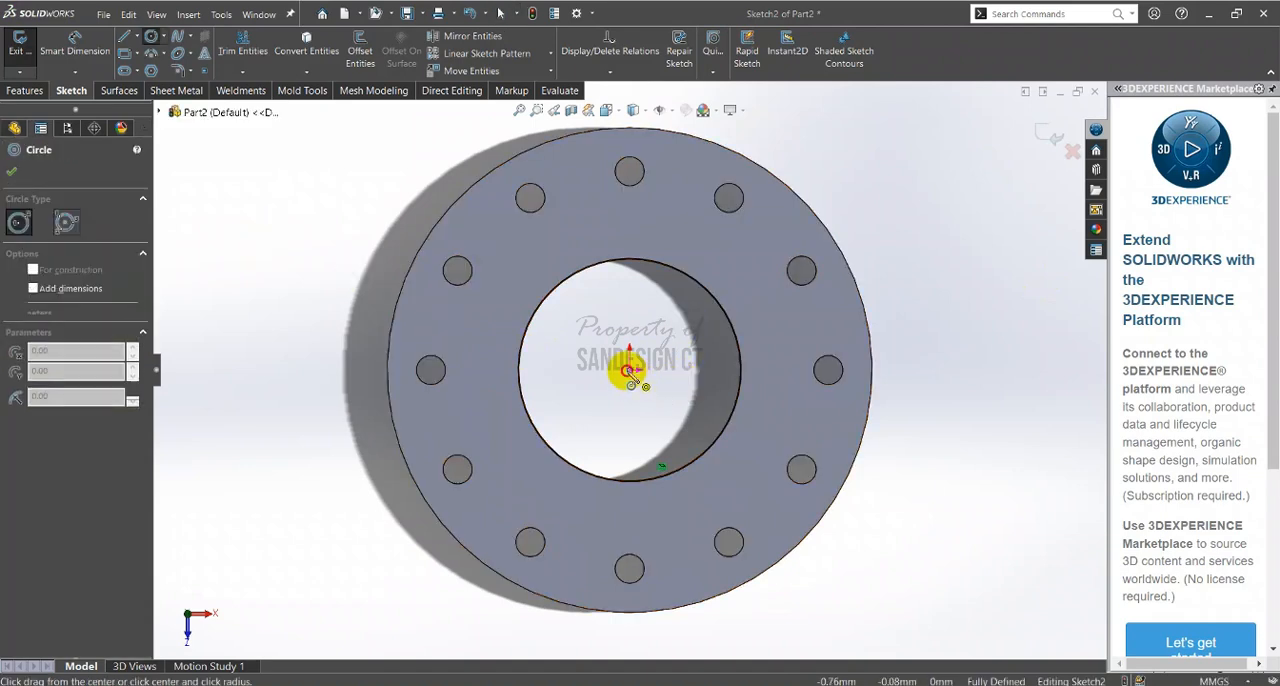
{"action": "left_click", "coordinate": [674, 230]}
{"action": "right_click_drag", "start_coordinate": [674, 230], "coordinate": [662, 205]}
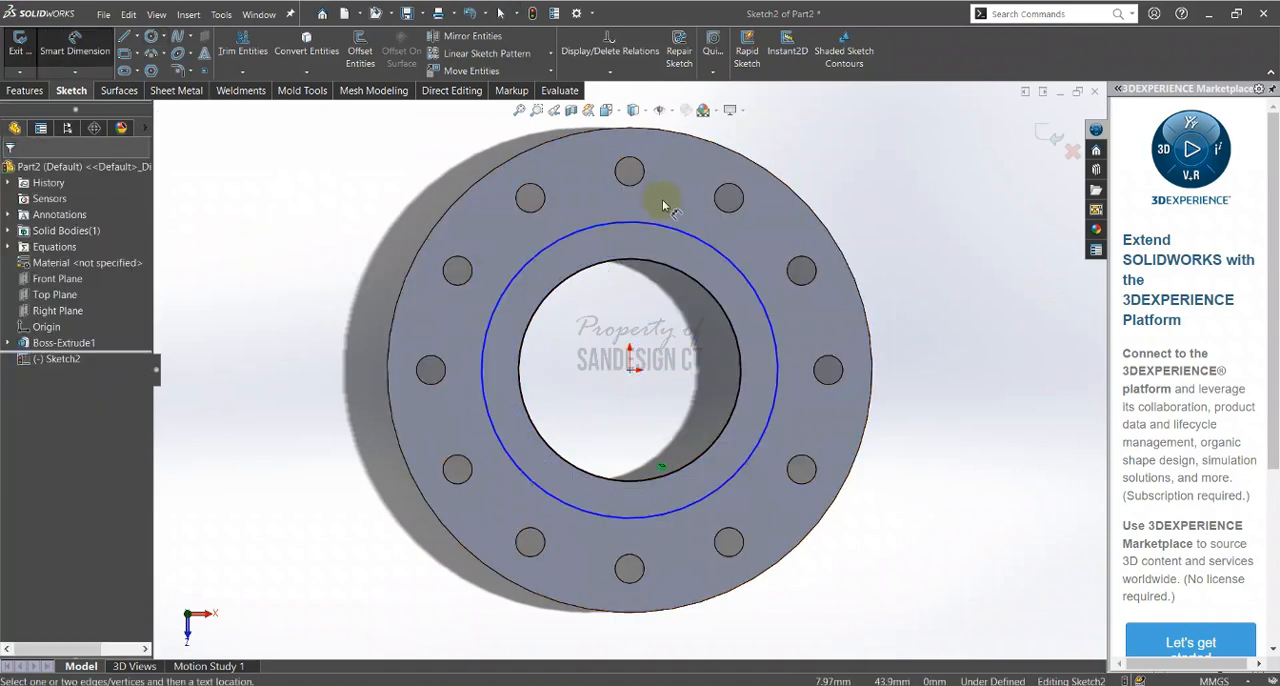
Dimension the gap between the bore circle and the outer pipe circle, setting it equal to global variable b
{"action": "left_click", "coordinate": [730, 322]}
{"action": "left_click", "coordinate": [770, 314]}
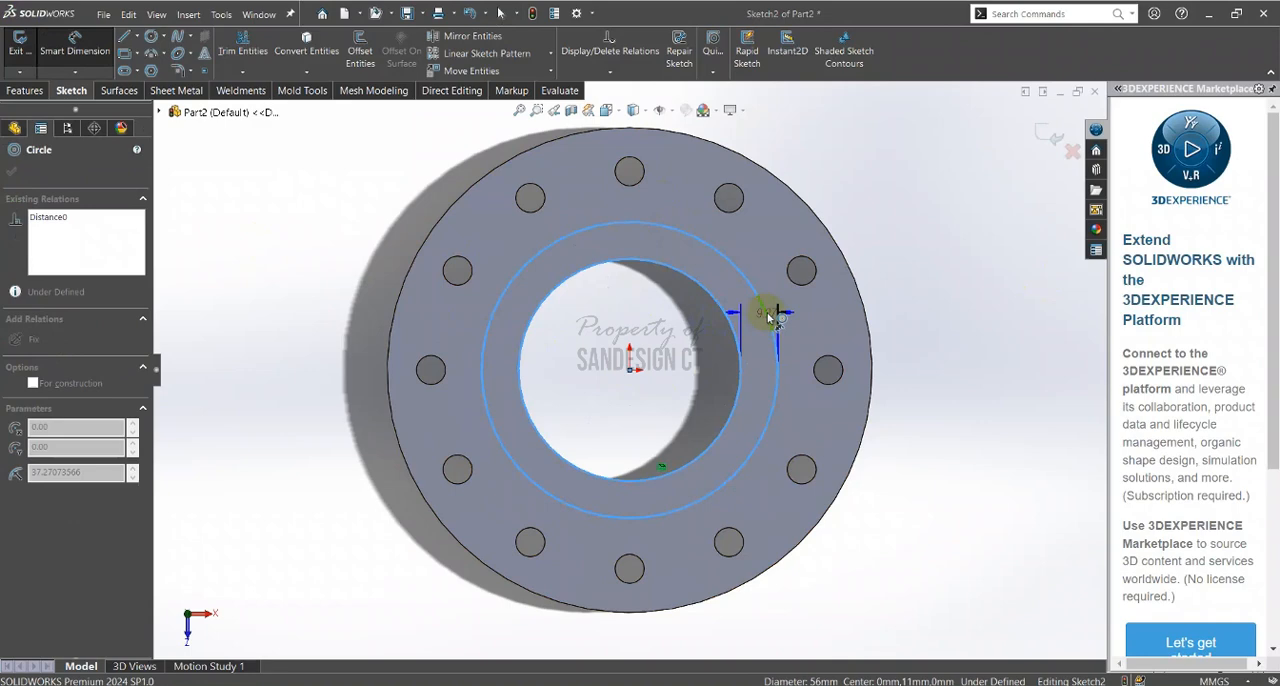
{"action": "left_click", "coordinate": [822, 317]}
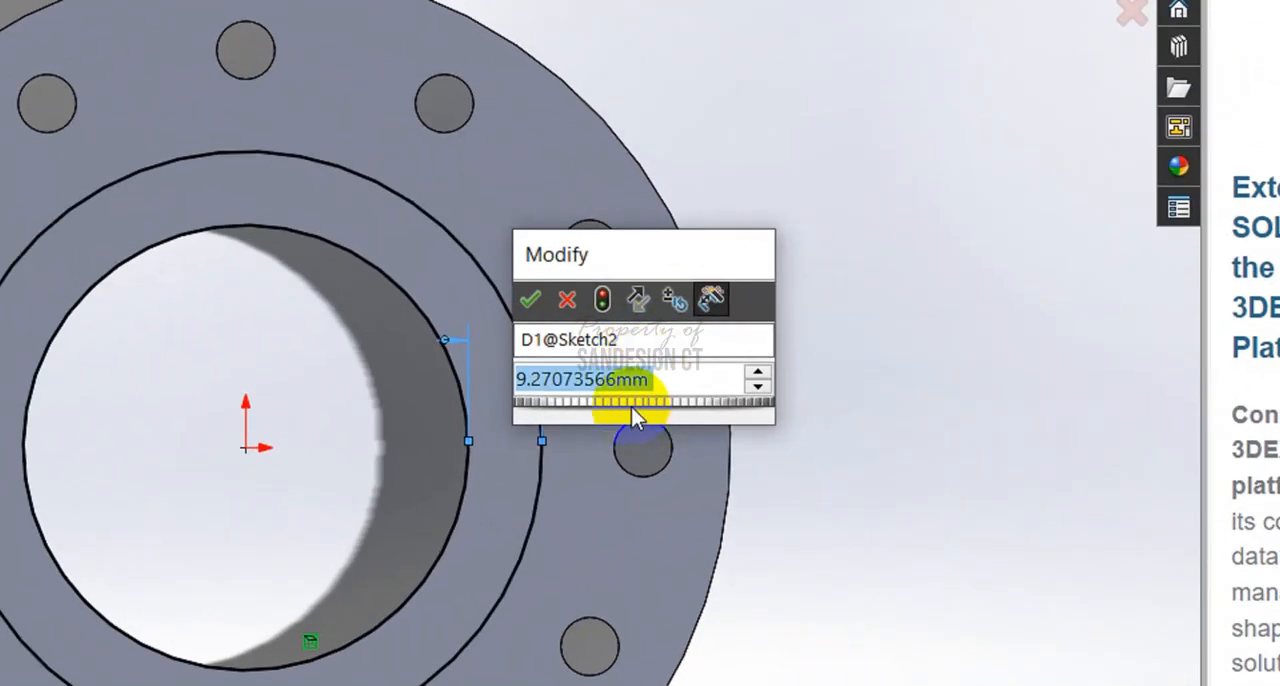
{"action": "type", "text": "="}
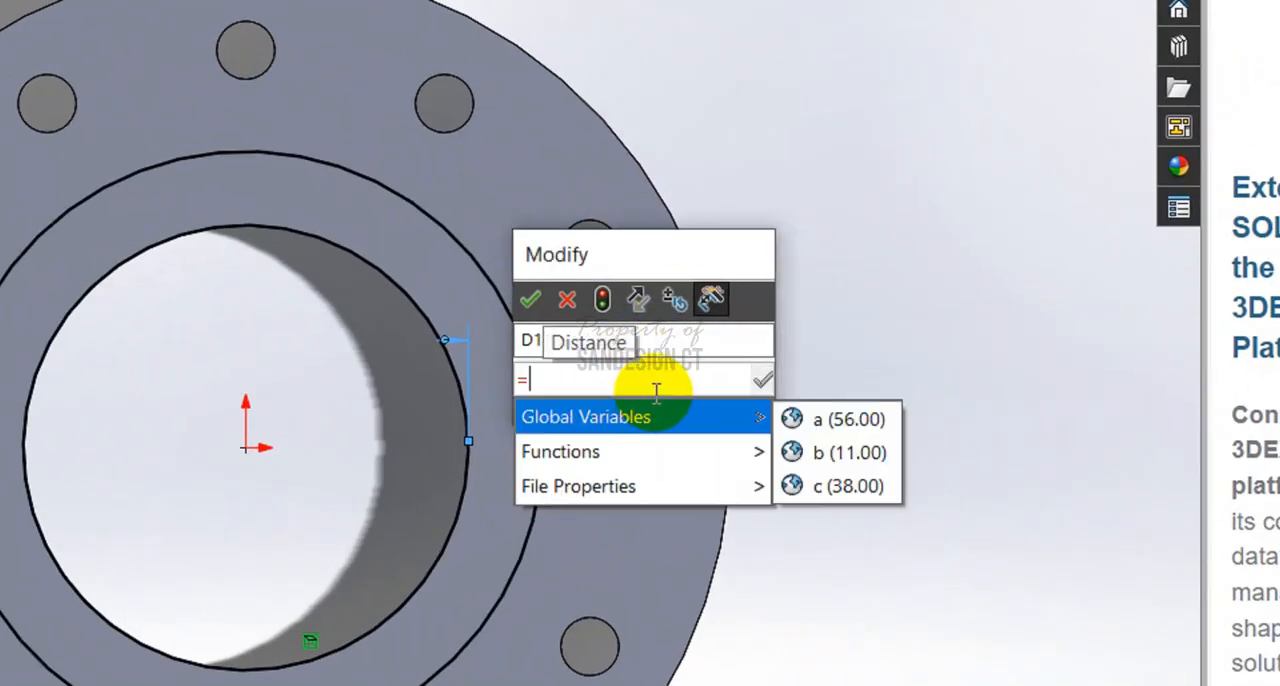
{"action": "left_click", "coordinate": [818, 452]}
{"action": "left_click", "coordinate": [529, 300]}
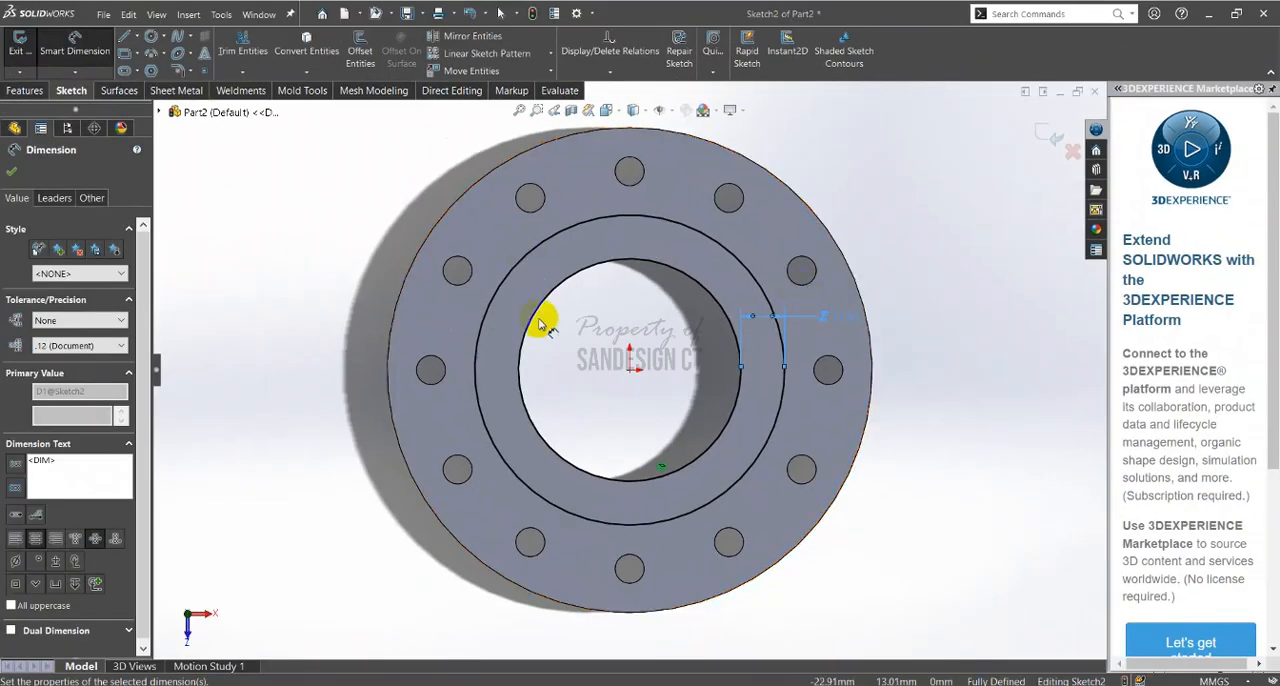
{"action": "left_click", "coordinate": [600, 329]}
Review the bend radius in the PDF and sketch a vertical, infinite-length construction centerline to the left of the flange
{"action": "scroll", "coordinate": [400, 300], "scroll_direction": "up", "scroll_amount": 3}
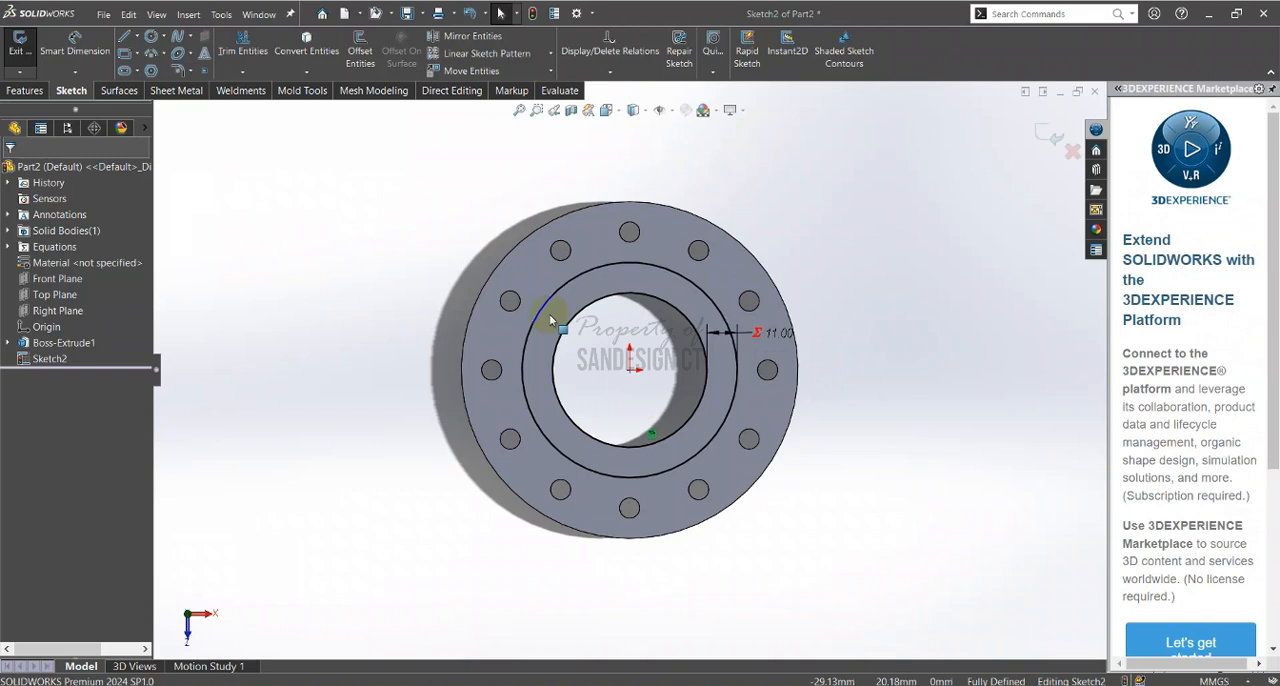
{"action": "scroll", "coordinate": [412, 338], "scroll_direction": "up", "scroll_amount": 2}
{"action": "middle_click_drag", "start_coordinate": [408, 342], "coordinate": [459, 313], "text": "ctrl"}
{"action": "scroll", "coordinate": [459, 313], "scroll_direction": "up", "scroll_amount": 1}
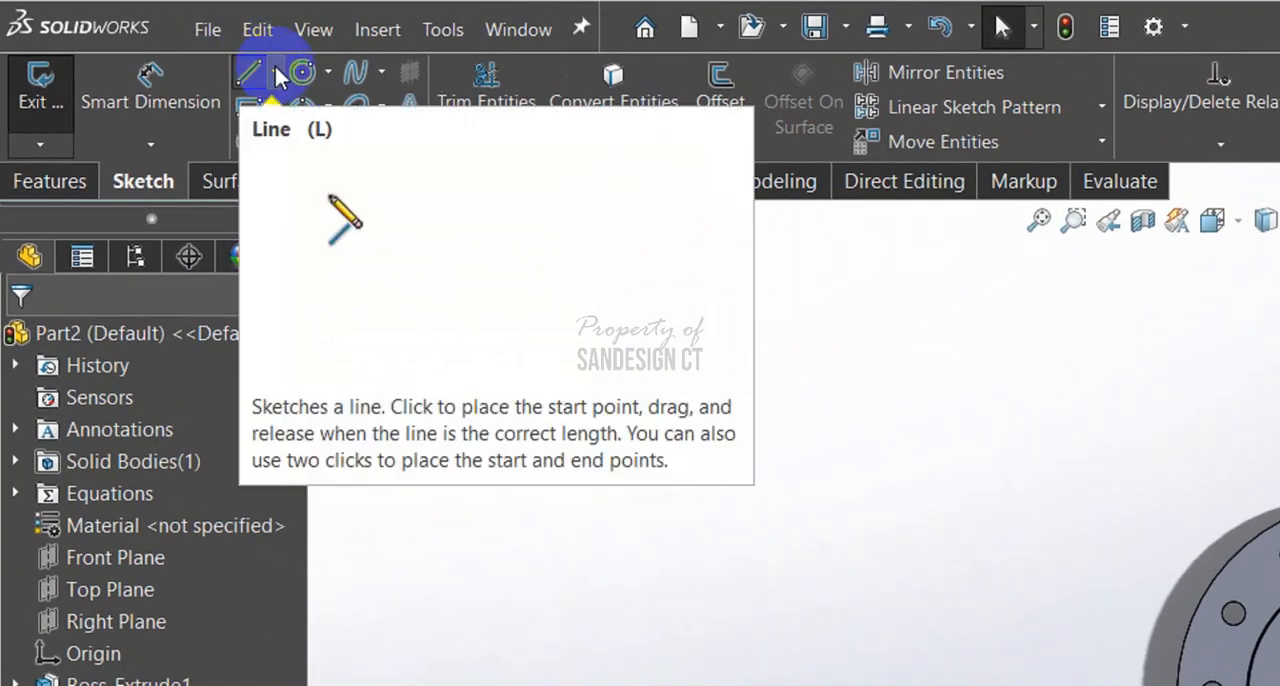
{"action": "left_click", "coordinate": [274, 73]}
{"action": "left_click", "coordinate": [300, 139]}
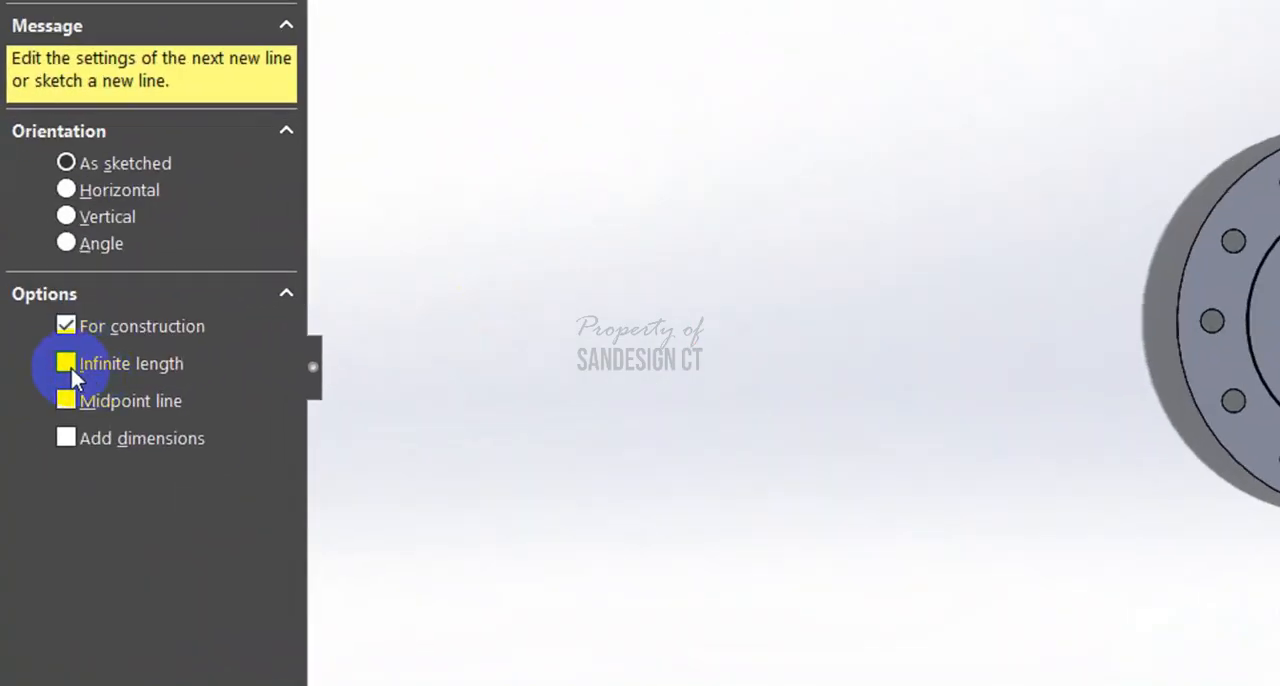
{"action": "left_click", "coordinate": [72, 370]}
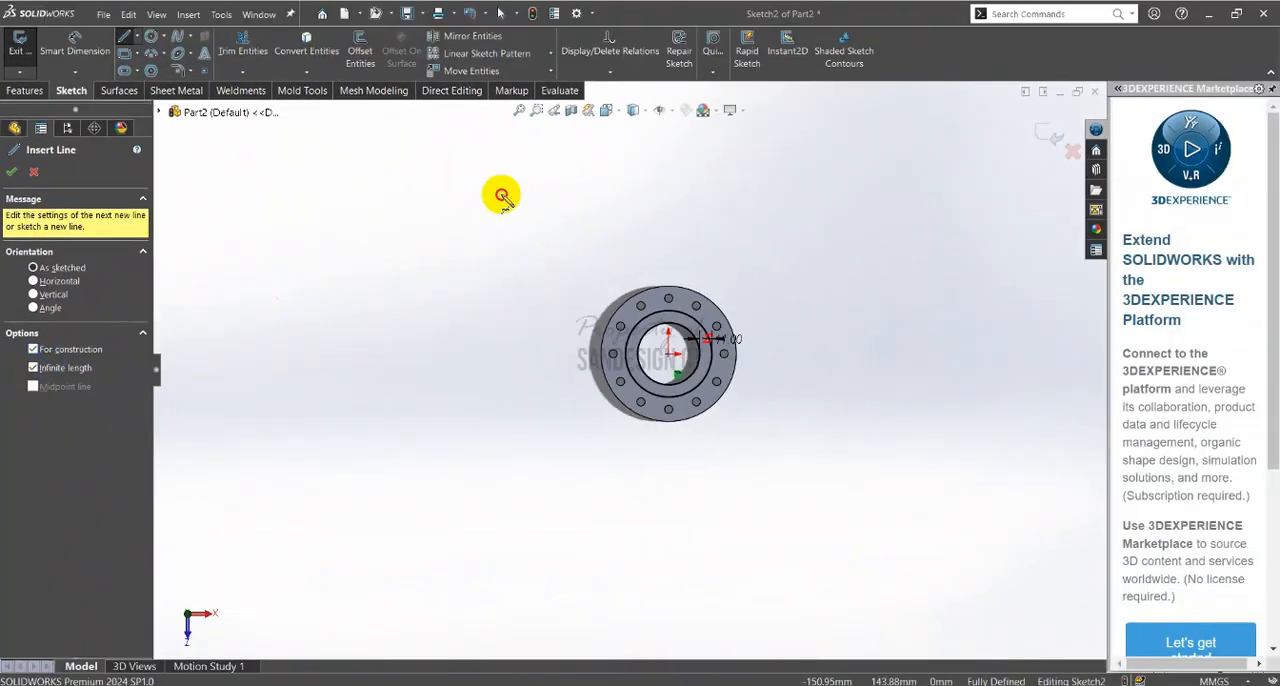
{"action": "left_click", "coordinate": [502, 196]}
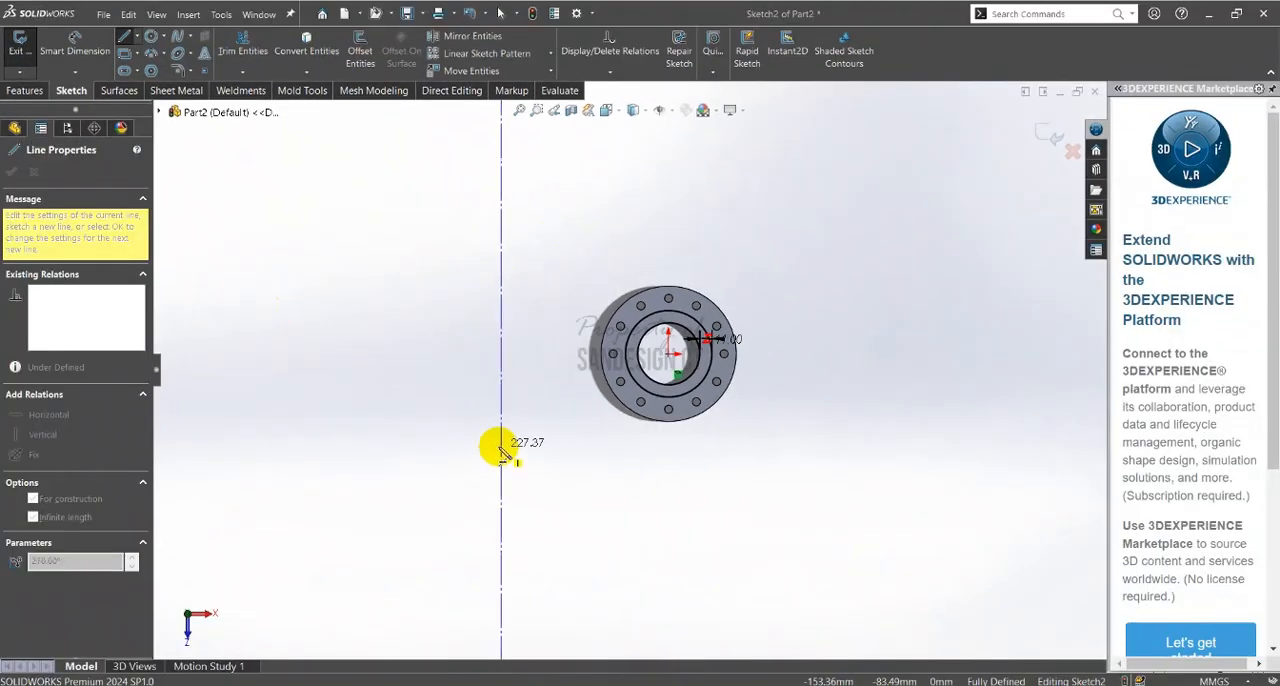
{"action": "left_click", "coordinate": [503, 451]}
{"action": "key", "text": "Escape"}
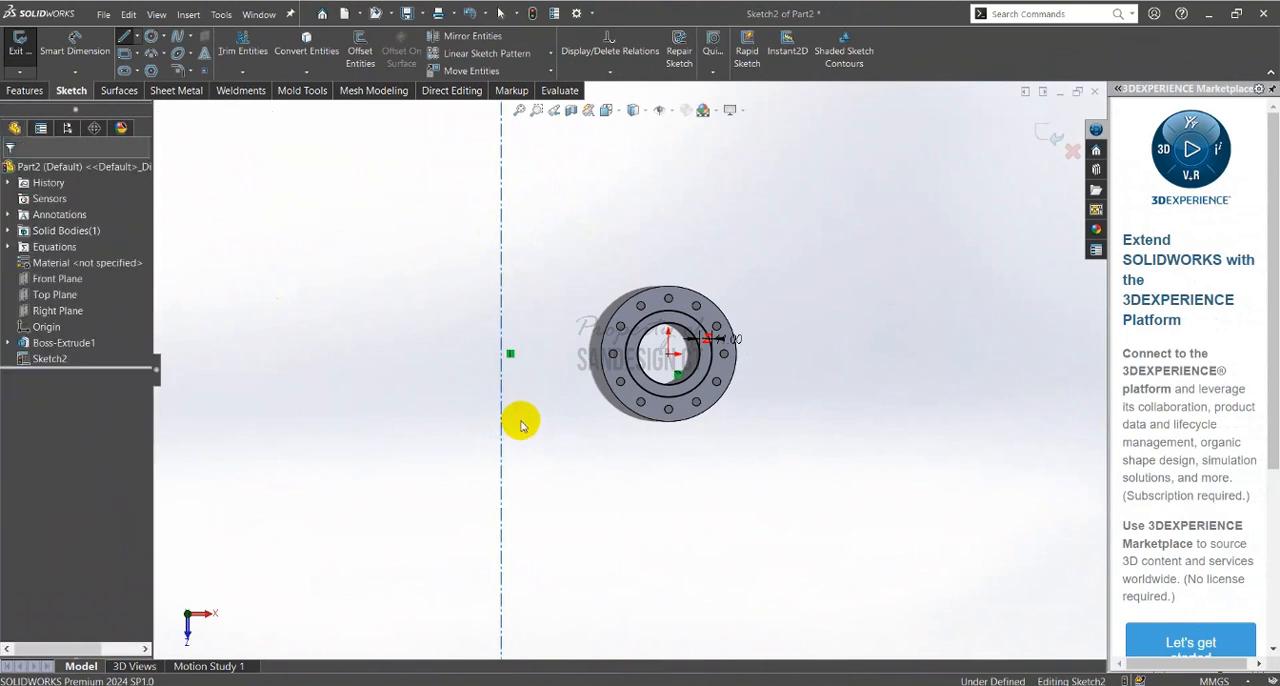
Sketch a finite vertical centerline about 100 mm long between the infinite one and the flange for comparison, and delete it
{"action": "scroll", "coordinate": [521, 415], "scroll_direction": "up", "scroll_amount": 5}
{"action": "left_click_drag", "start_coordinate": [632, 356], "coordinate": [628, 364]}
{"action": "scroll", "coordinate": [634, 380], "scroll_direction": "down", "scroll_amount": 5}
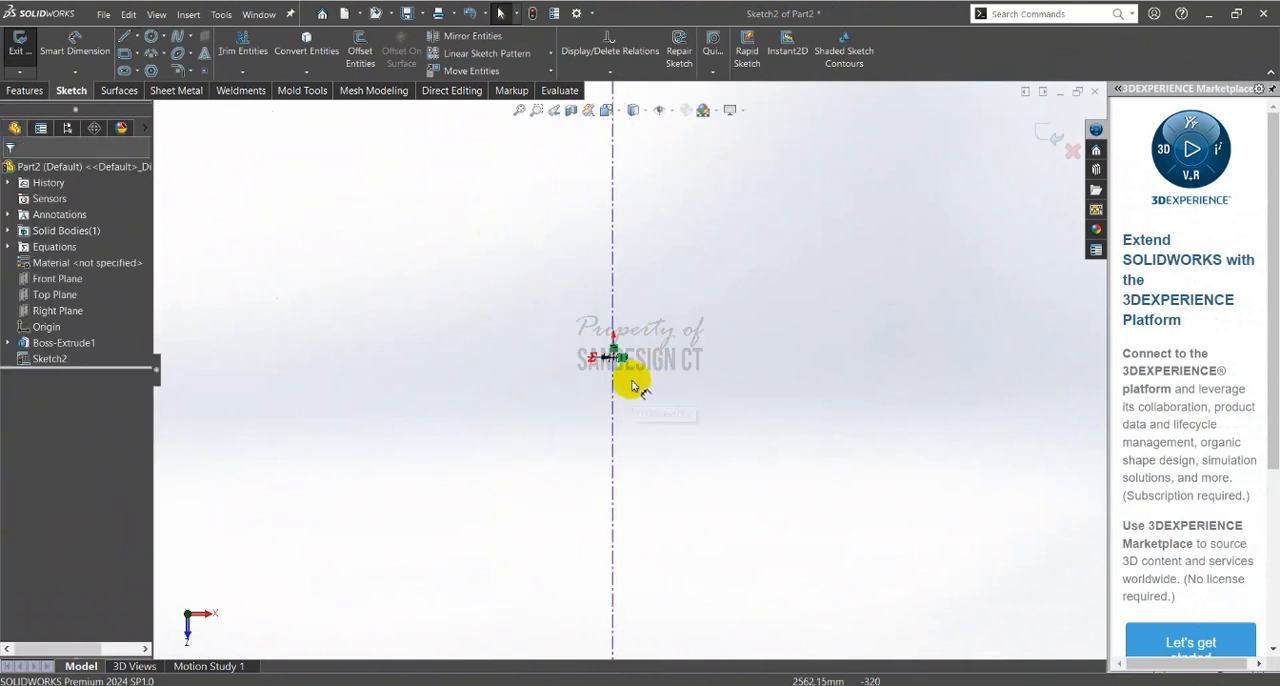
{"action": "scroll", "coordinate": [612, 350], "scroll_direction": "down", "scroll_amount": 10}
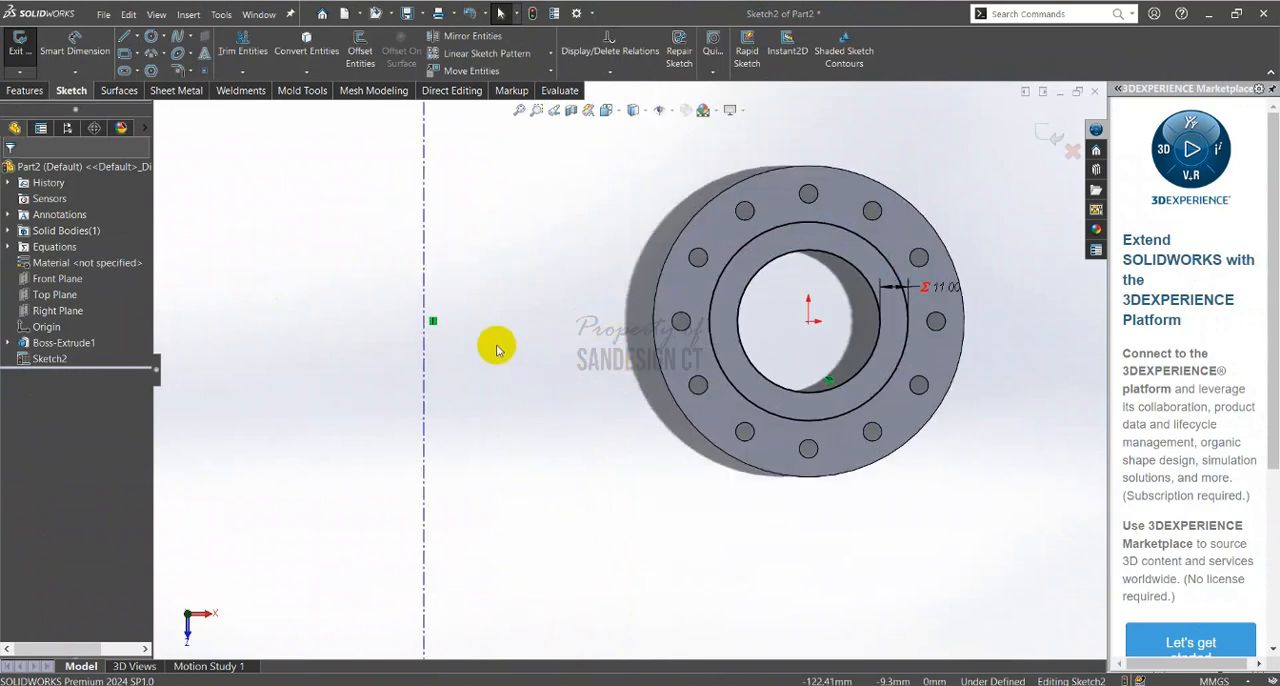
{"action": "right_click_drag", "start_coordinate": [534, 280], "coordinate": [503, 209]}
{"action": "left_click", "coordinate": [505, 200]}
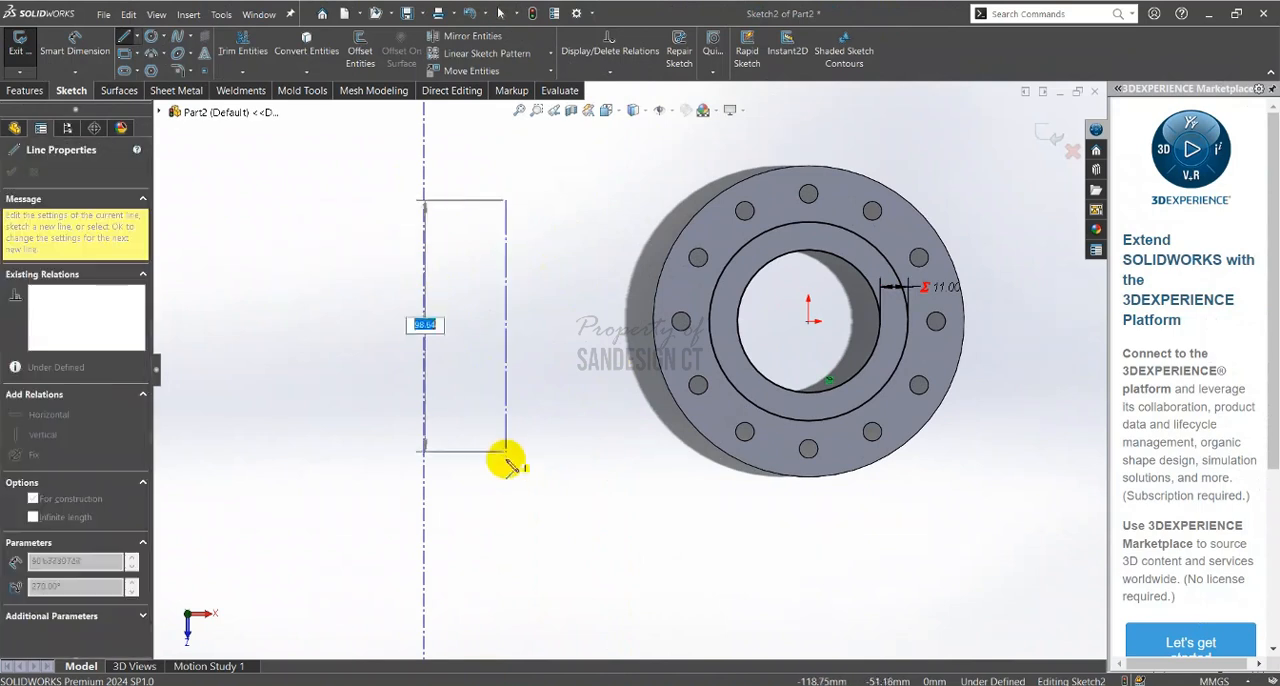
{"action": "left_click", "coordinate": [507, 453]}
{"action": "key", "text": "Escape"}
{"action": "left_click", "coordinate": [497, 428]}
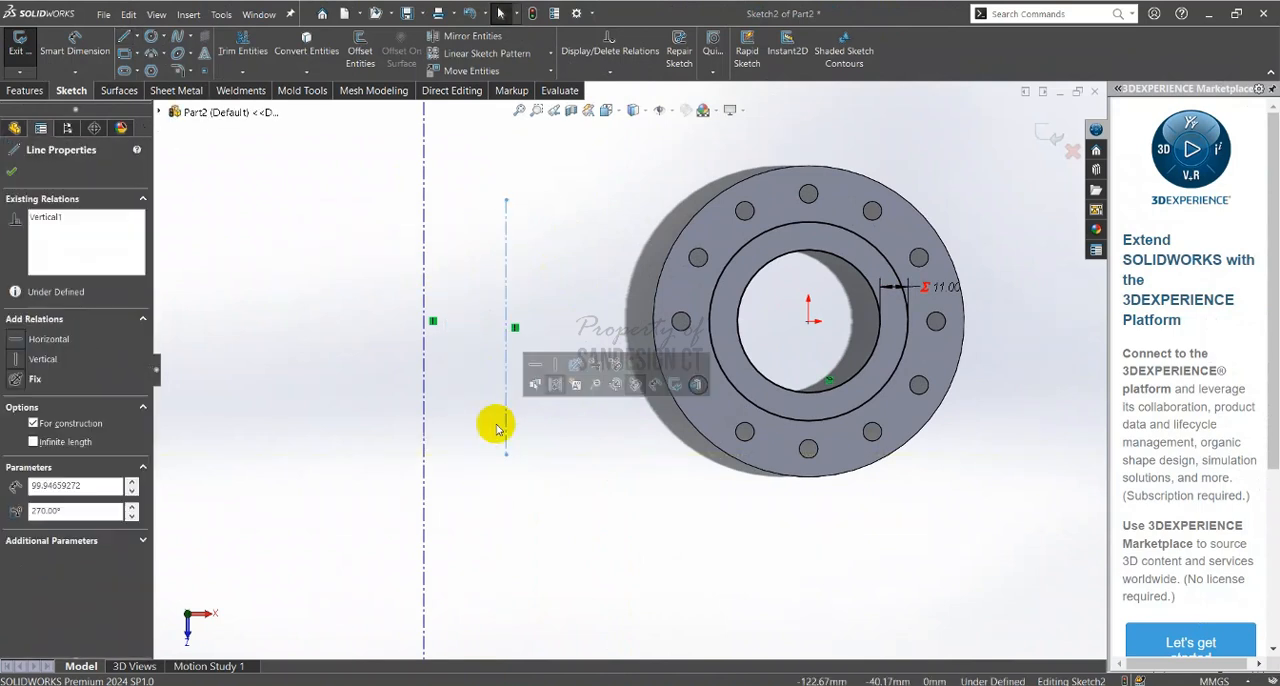
{"action": "key", "text": "Delete"}
Dimension the distance from the pipe's outer circle to the infinite vertical centerline as 78 mm, checking the bend radius in the PDF
{"action": "right_click_drag", "start_coordinate": [544, 461], "coordinate": [592, 143]}
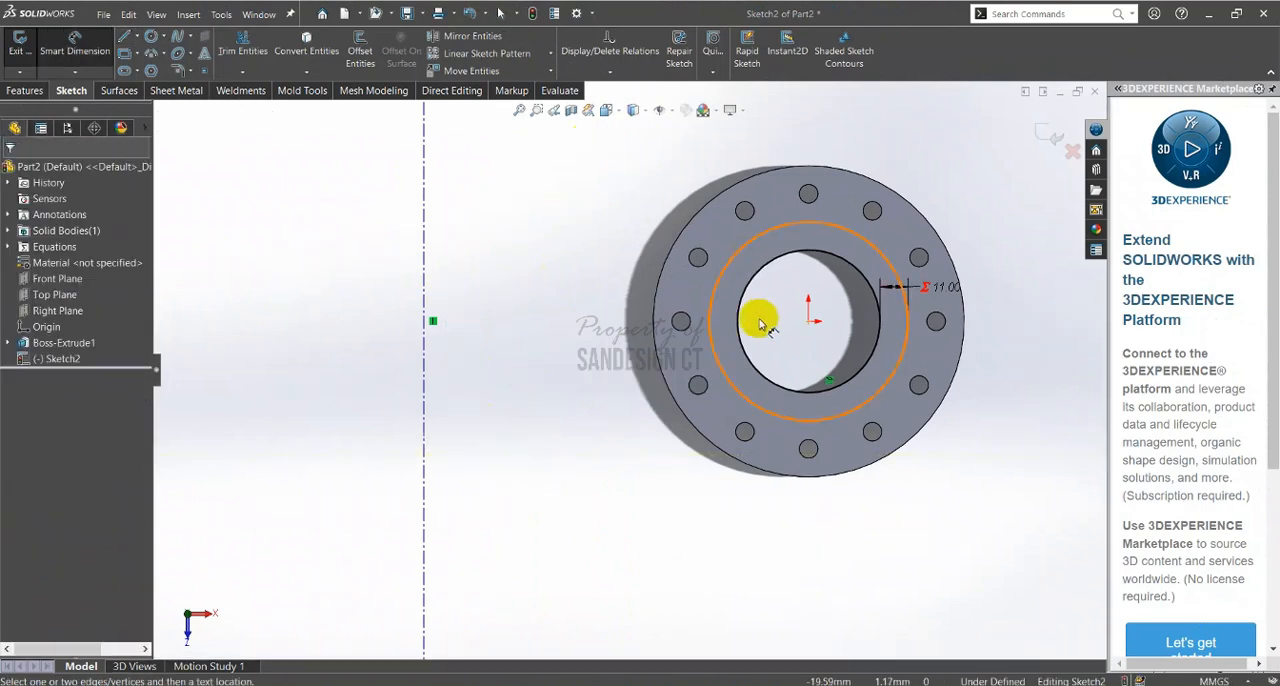
{"action": "left_click", "coordinate": [714, 326]}
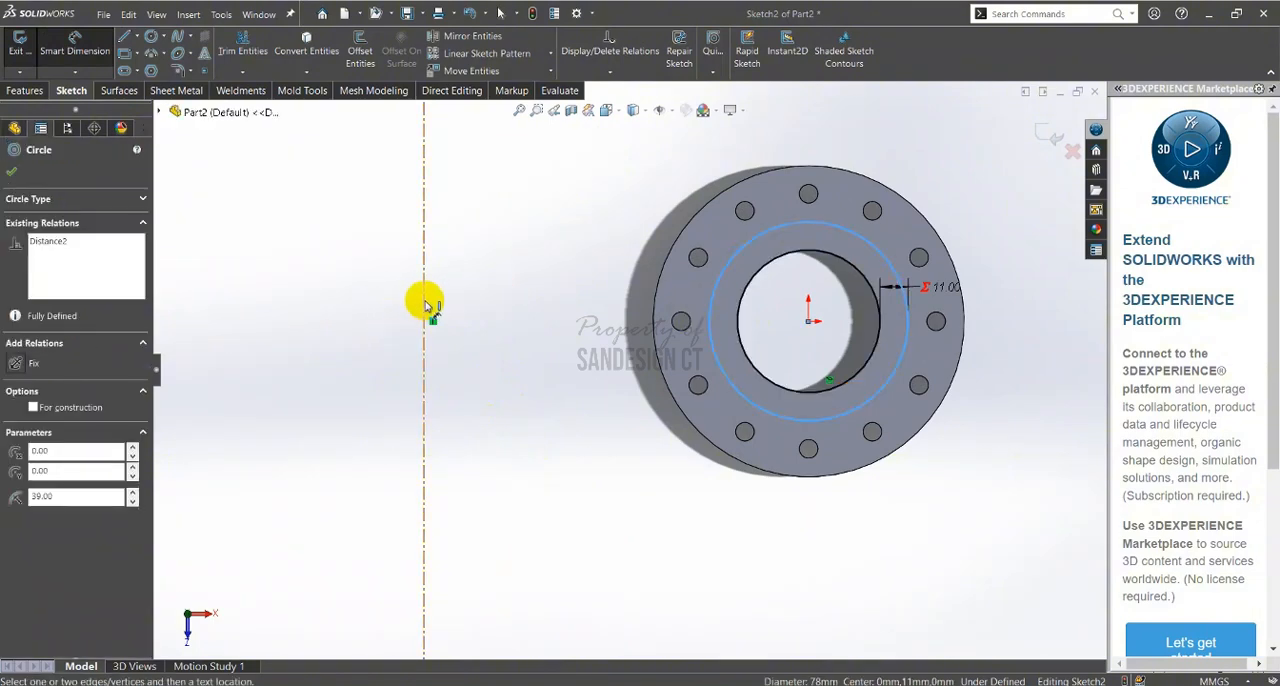
{"action": "left_click", "coordinate": [425, 305]}
{"action": "left_click", "coordinate": [543, 308]}
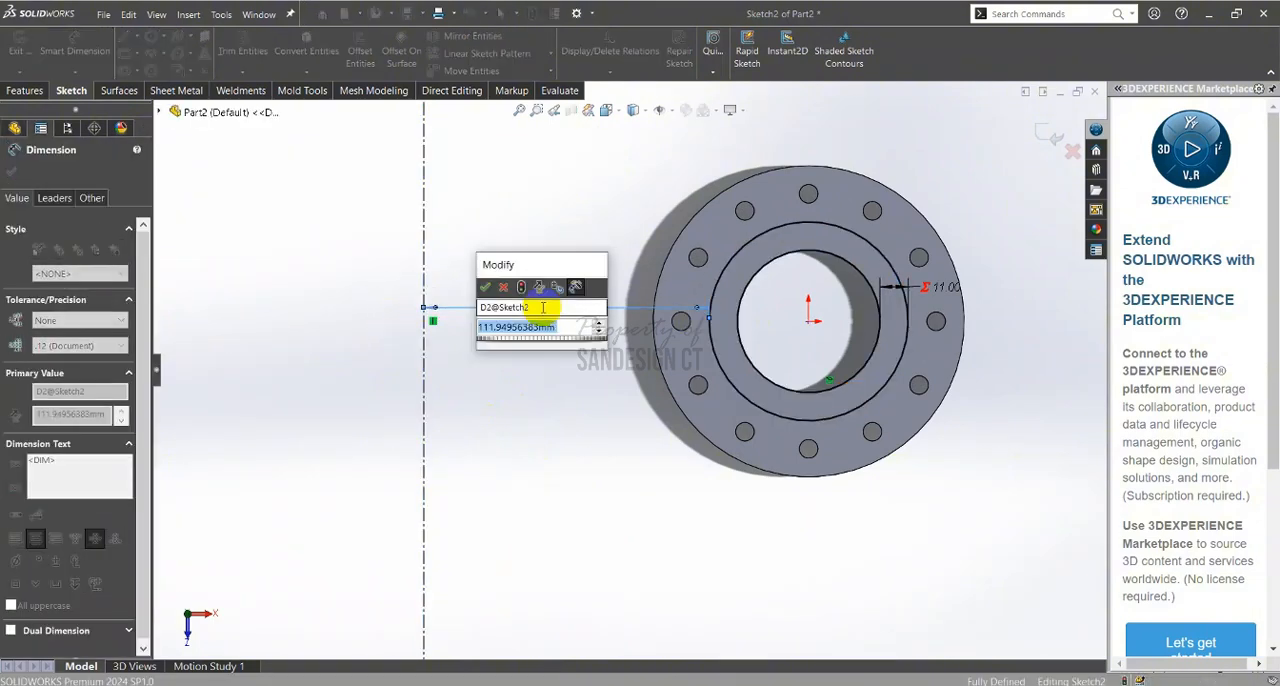
{"action": "type", "text": "78"}
{"action": "key", "text": "Return"}
{"action": "key", "text": "alt+Tab"}
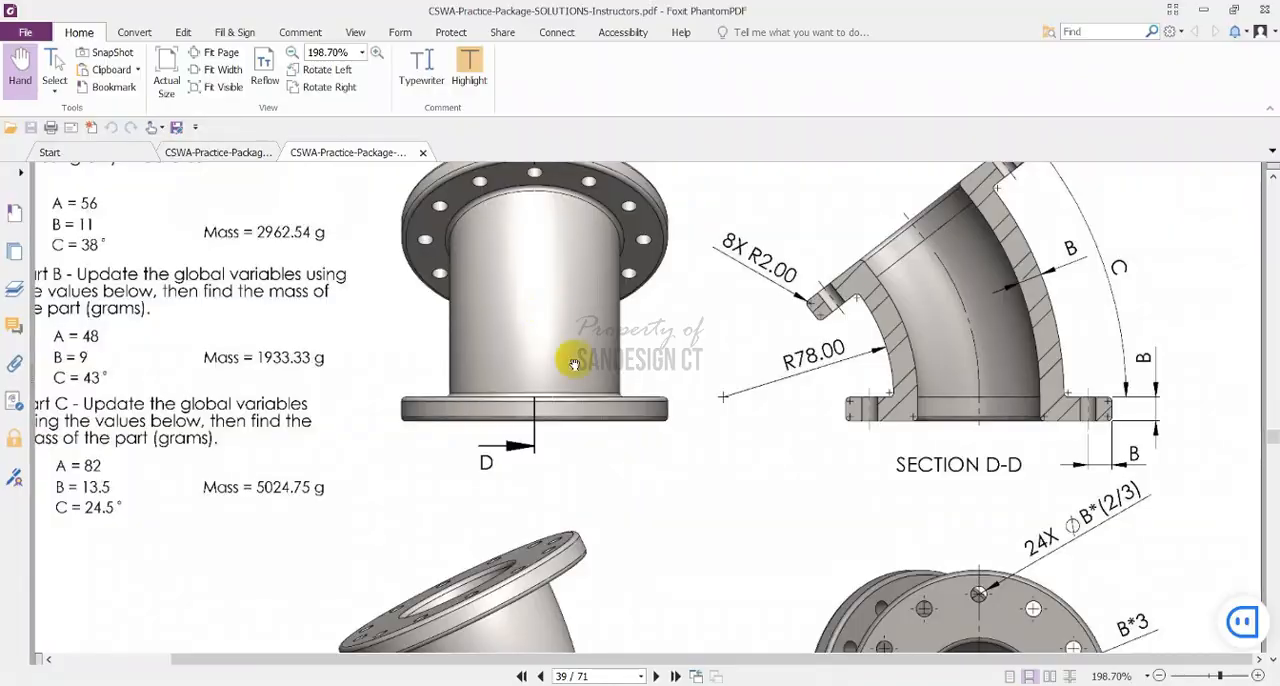
{"action": "key", "text": "alt+Tab"}
{"action": "left_click", "coordinate": [490, 346]}
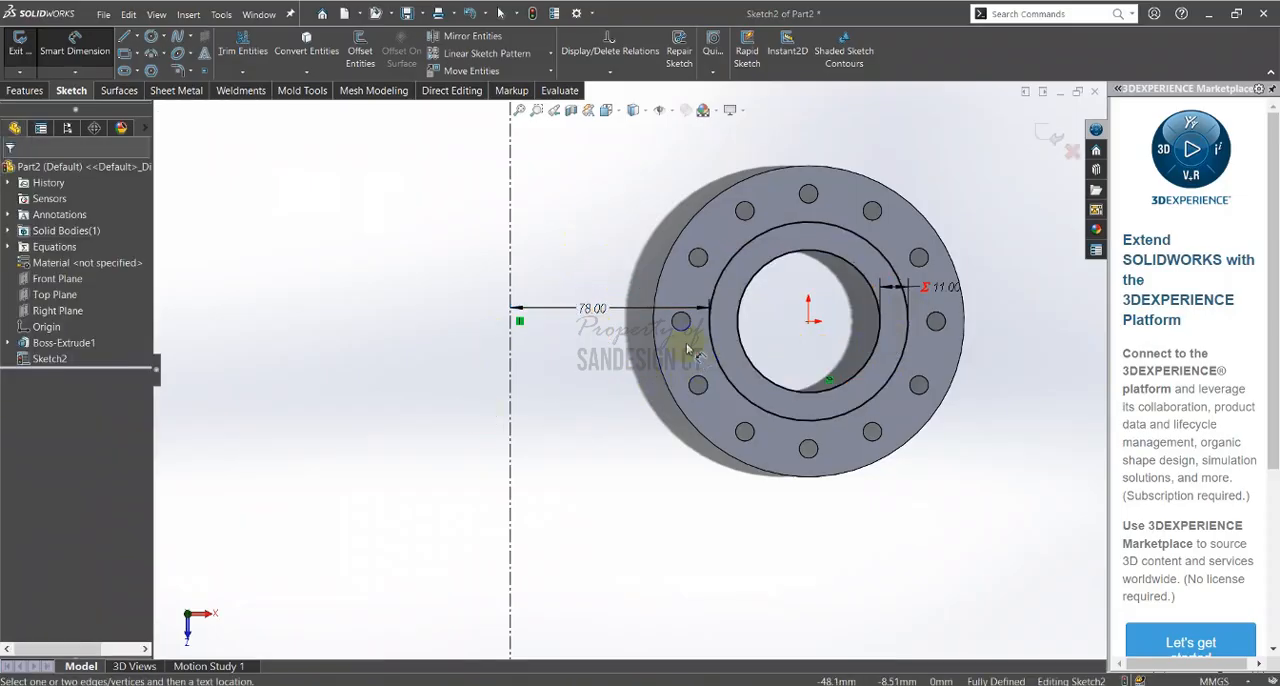
Set up a Revolved Boss/Base of the pipe profile about the vertical centerline and consult bend angle C in the PDF section view
{"action": "left_click", "coordinate": [30, 91]}
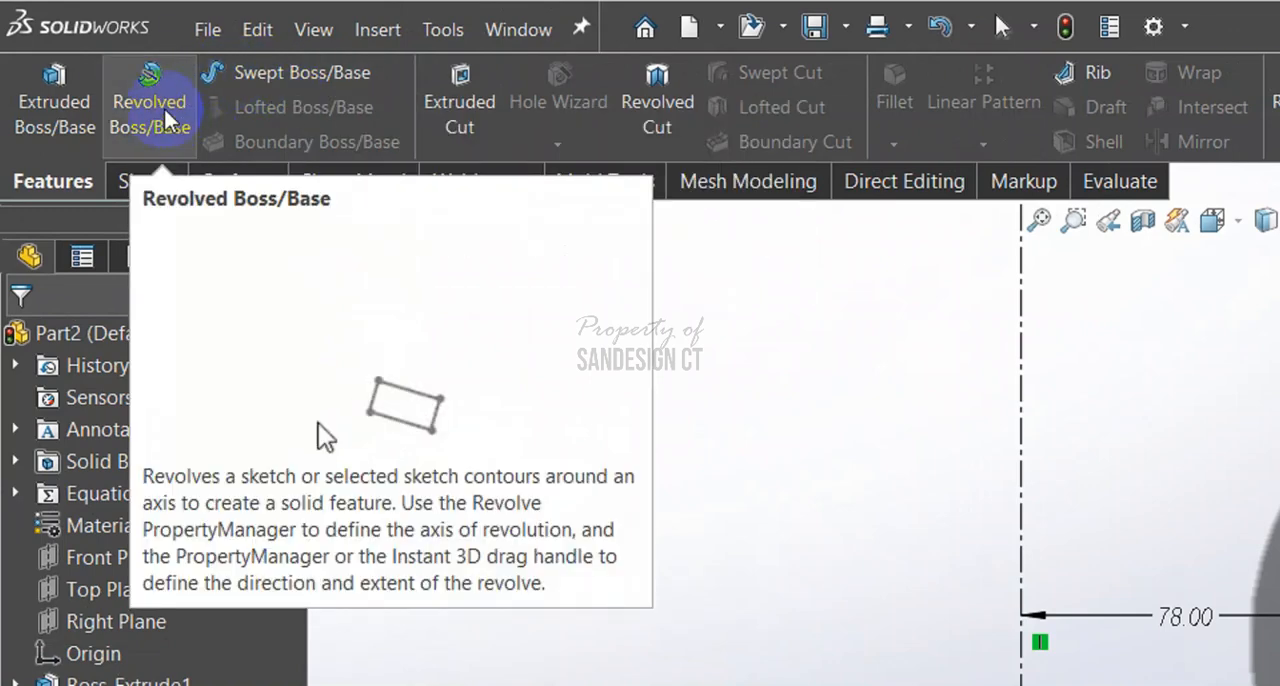
{"action": "left_click", "coordinate": [158, 115]}
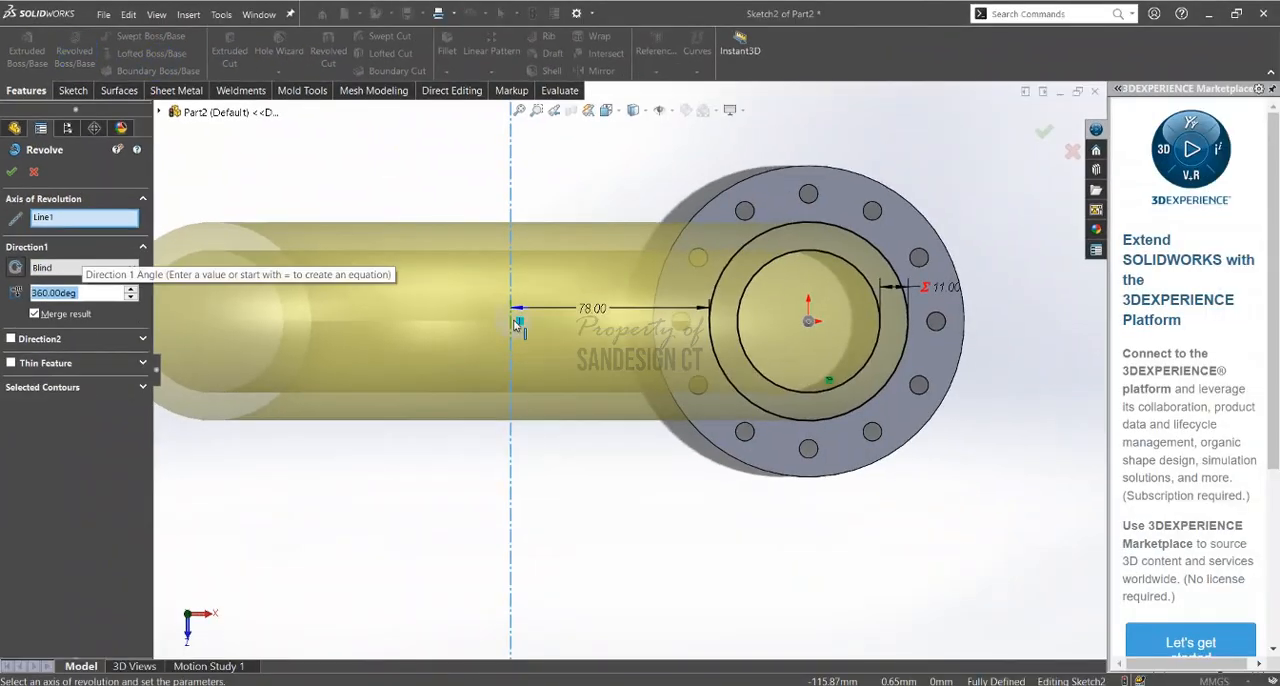
{"action": "middle_click_drag", "start_coordinate": [609, 423], "coordinate": [549, 366]}
{"action": "left_click", "coordinate": [75, 293]}
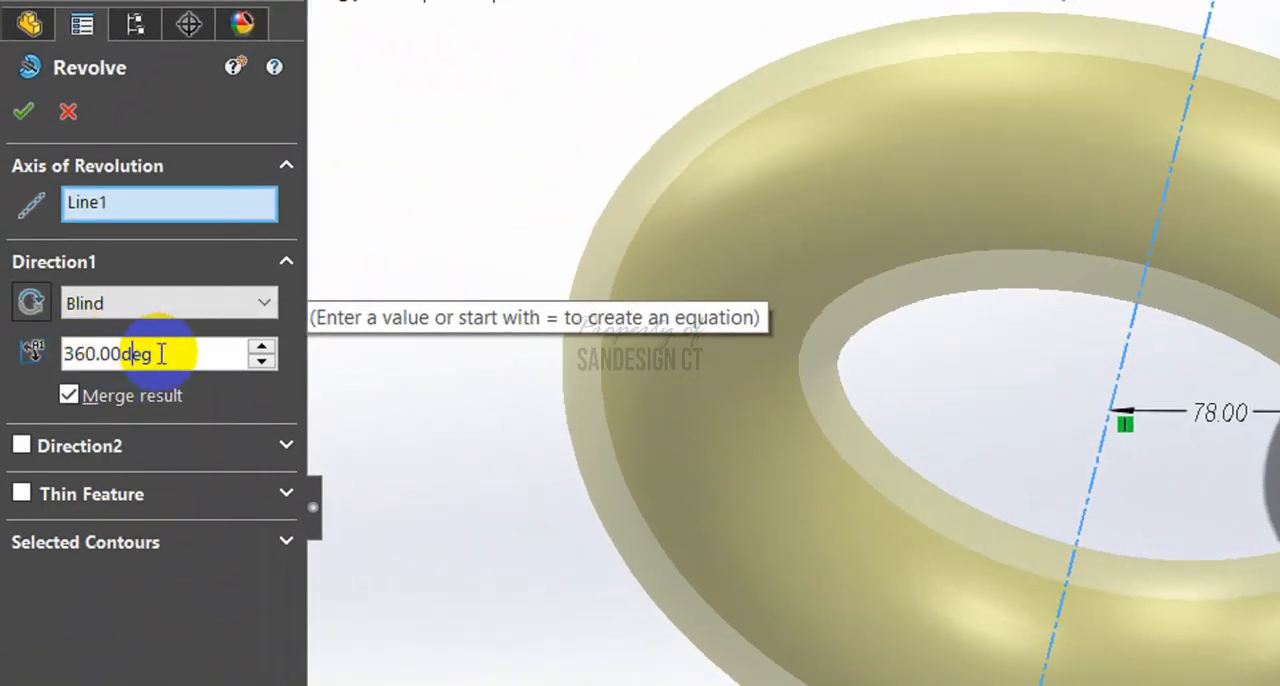
{"action": "left_click_drag", "start_coordinate": [161, 354], "coordinate": [5, 354]}
{"action": "type", "text": "="}
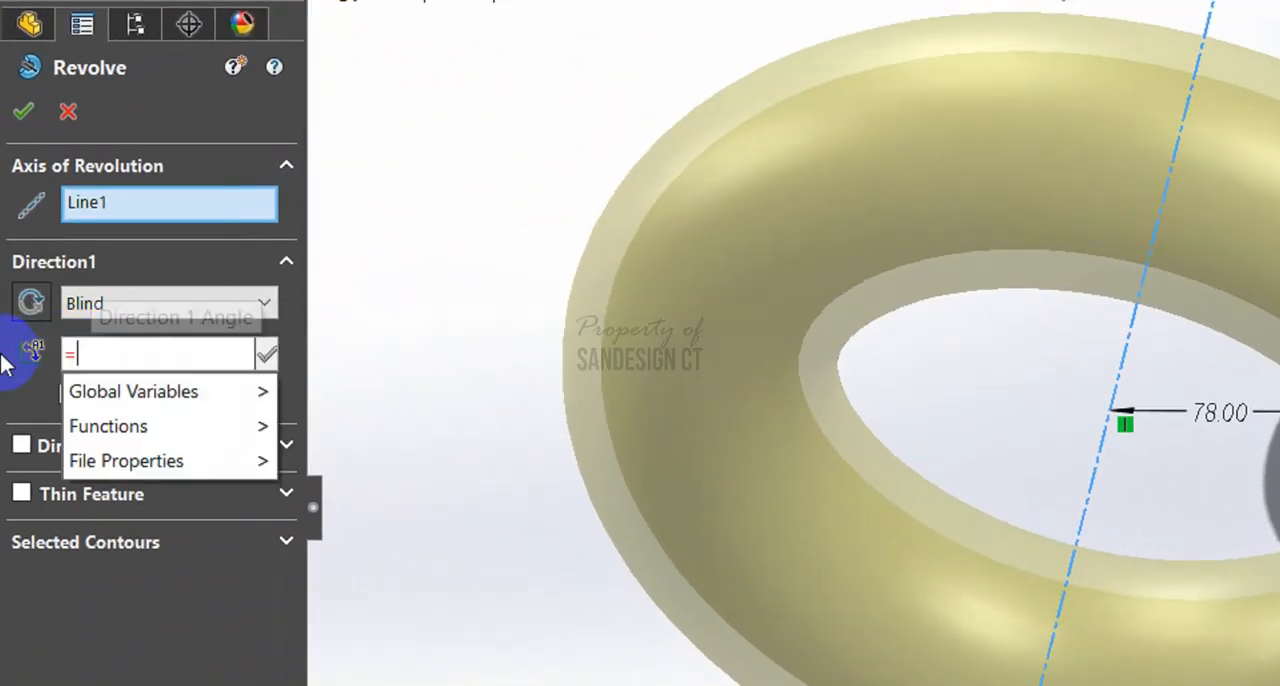
{"action": "mouse_move", "coordinate": [109, 426]}
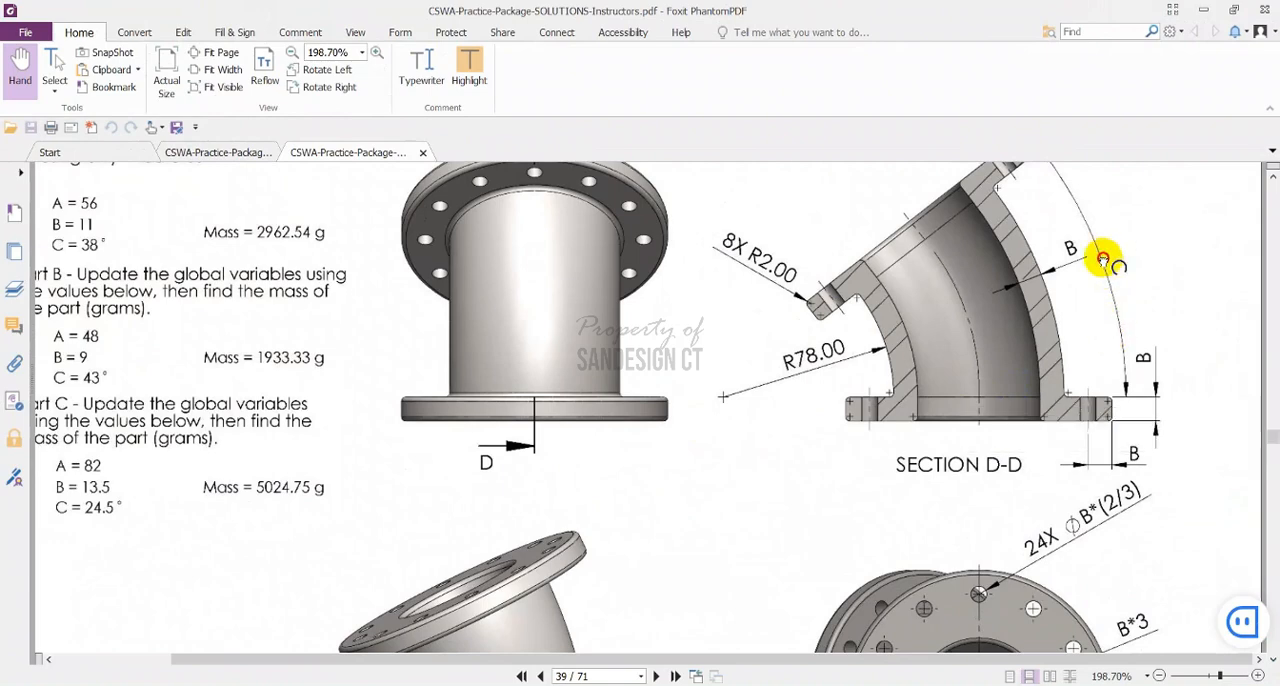
{"action": "scroll", "coordinate": [1105, 315], "scroll_direction": "up", "scroll_amount": 1}
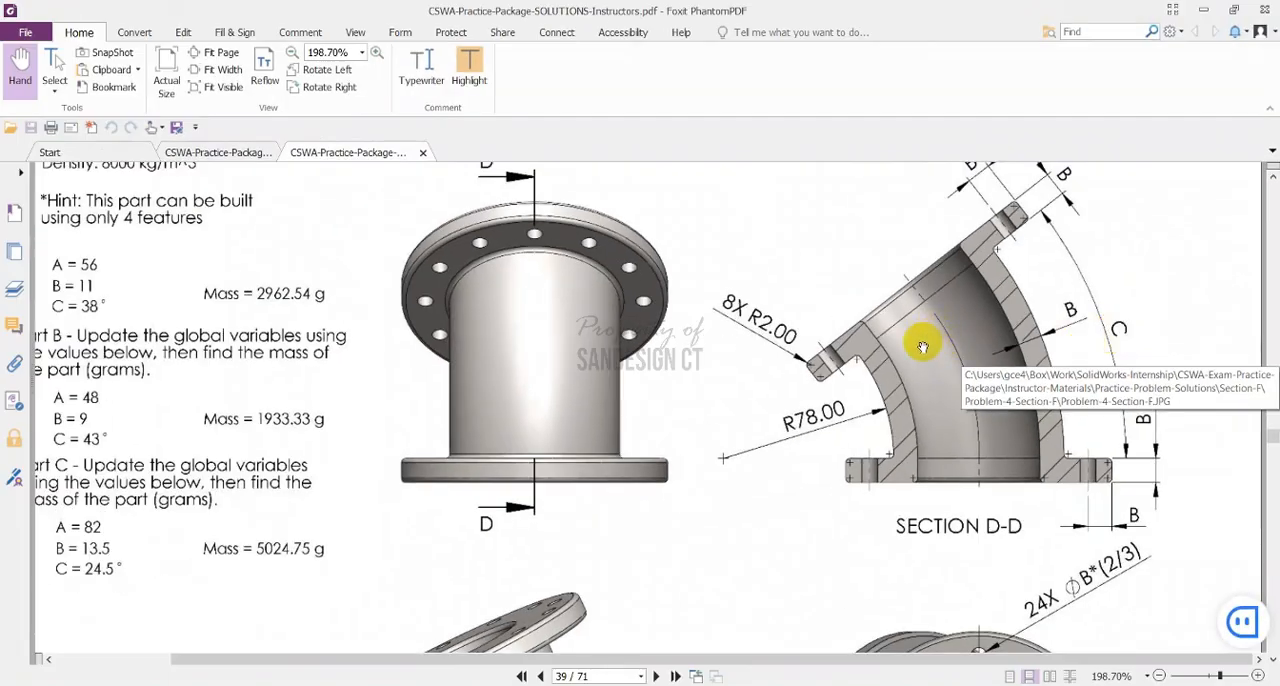
{"action": "key", "text": "alt+Tab"}
Set the revolve's Direction 1 angle equal to global variable c
{"action": "left_click", "coordinate": [53, 295]}
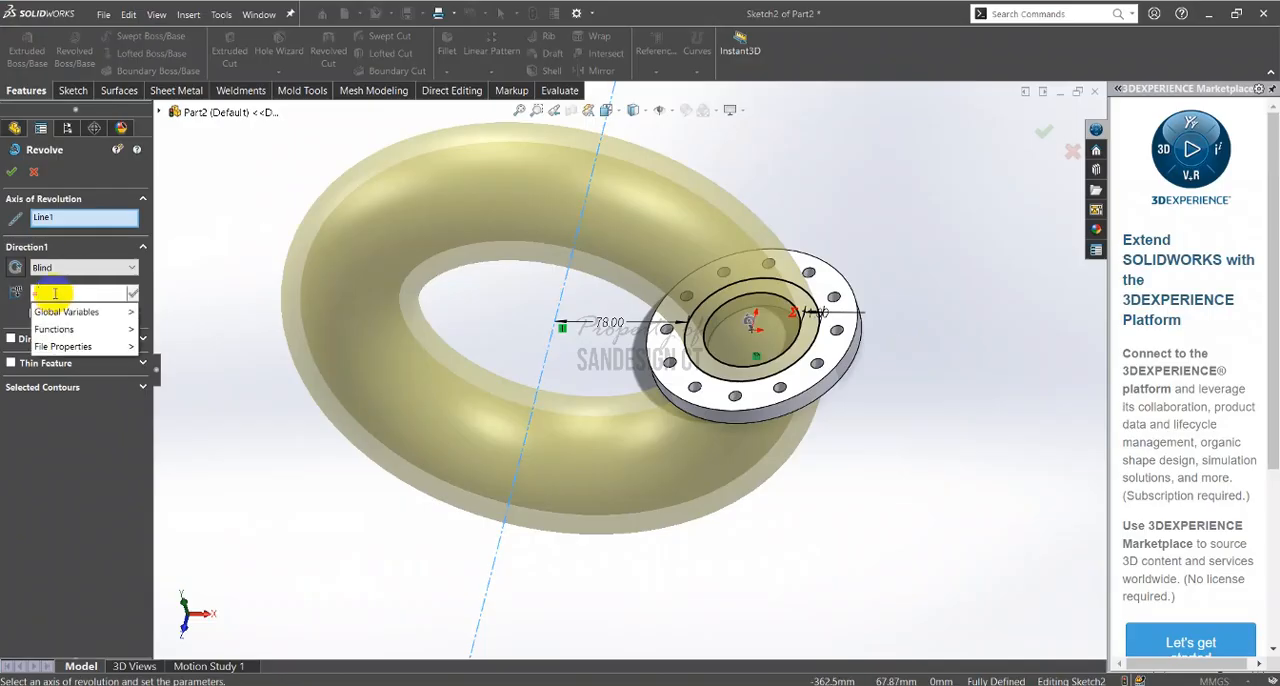
{"action": "mouse_move", "coordinate": [100, 329]}
{"action": "left_click", "coordinate": [172, 335]}
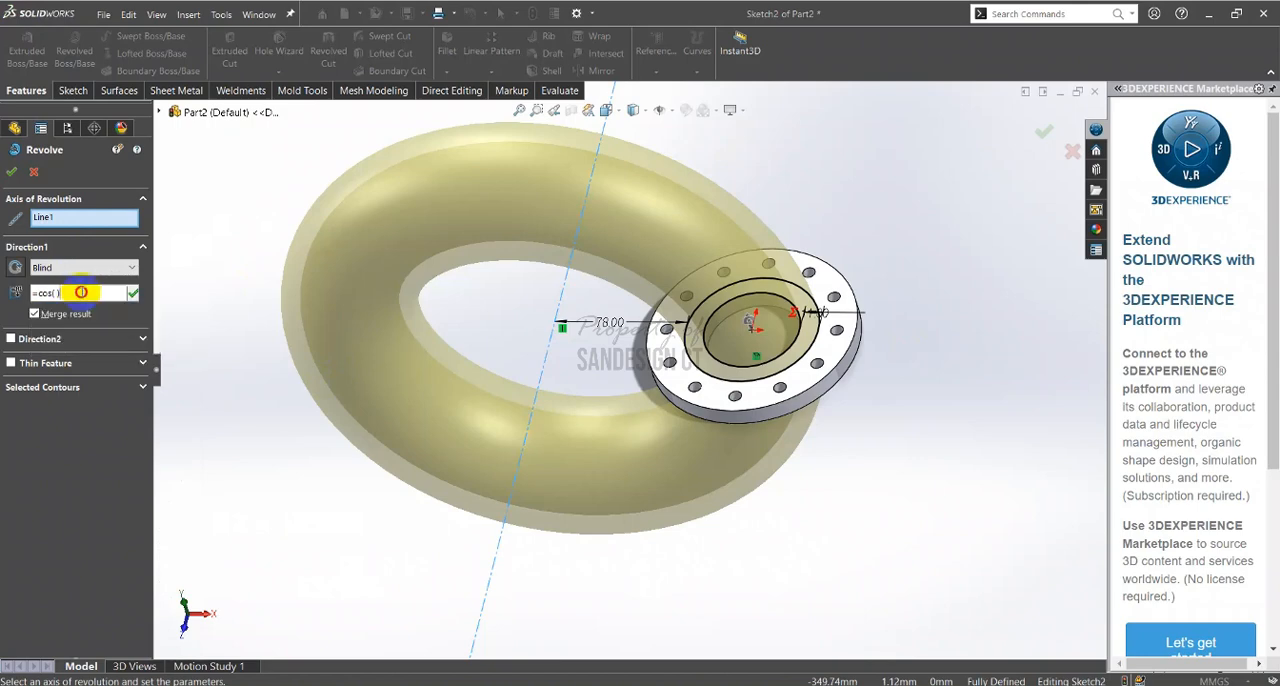
{"action": "type", "text": "="}
{"action": "left_click", "coordinate": [127, 312]}
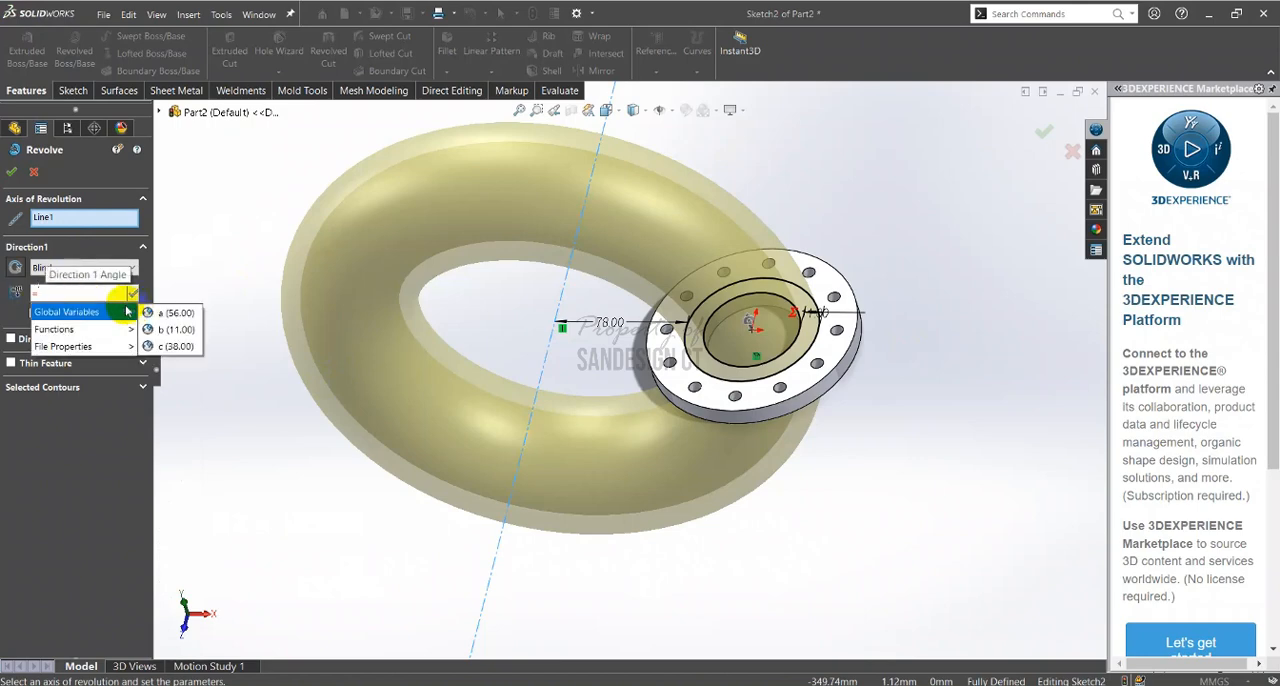
{"action": "left_click", "coordinate": [166, 346]}
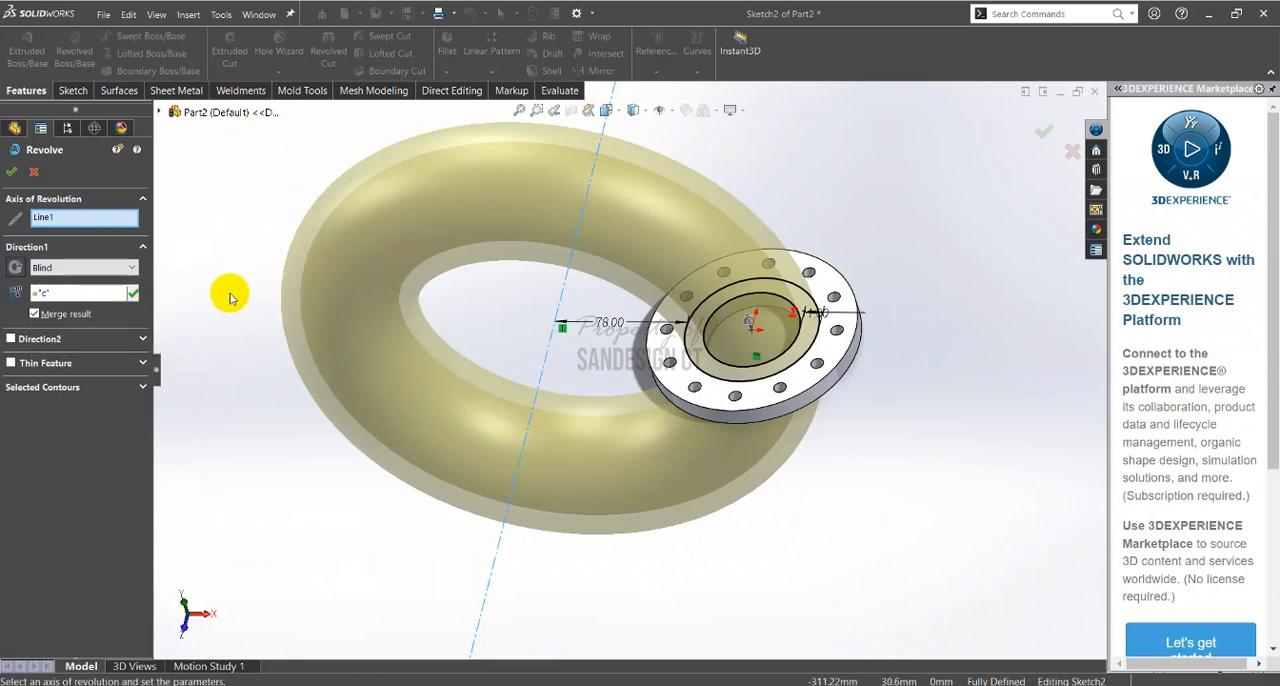
{"action": "key", "text": "Return"}
Check the revolve preview of the bent pipe in front and isometric views and accept the feature
{"action": "middle_click_drag", "start_coordinate": [771, 341], "coordinate": [651, 292]}
{"action": "right_click_drag", "start_coordinate": [868, 289], "coordinate": [794, 223]}
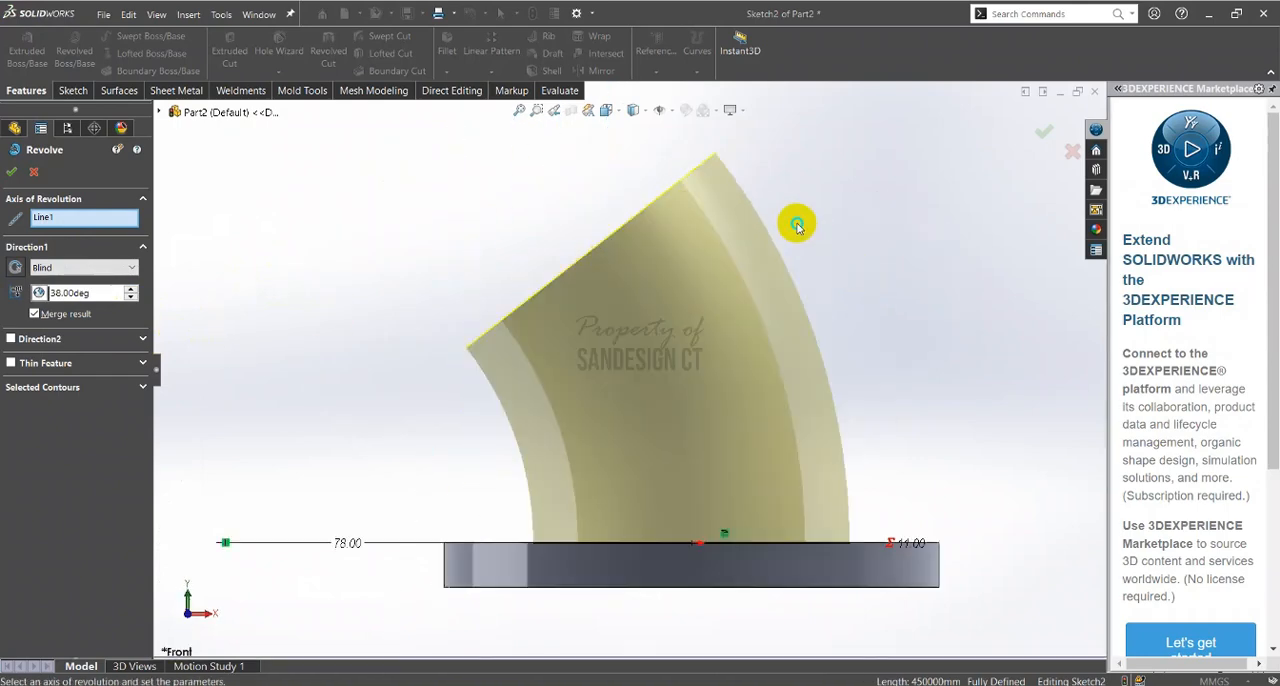
{"action": "scroll", "coordinate": [583, 449], "scroll_direction": "up", "scroll_amount": 3}
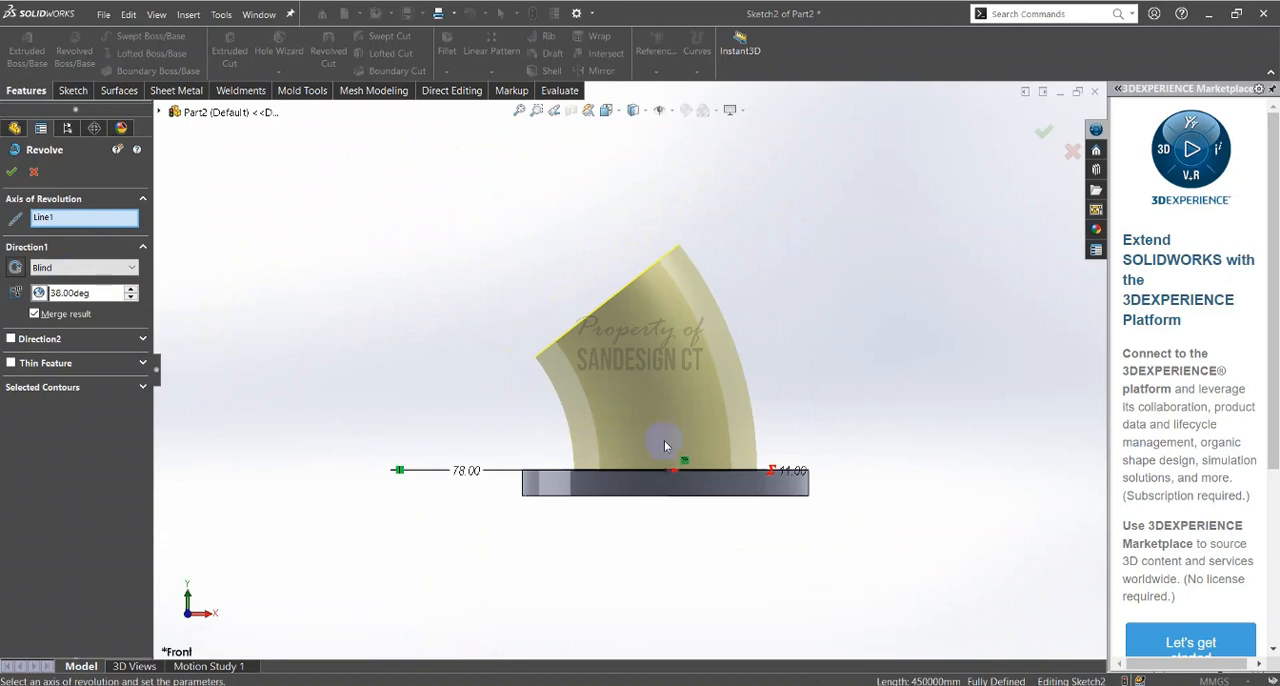
{"action": "scroll", "coordinate": [686, 426], "scroll_direction": "down", "scroll_amount": 1}
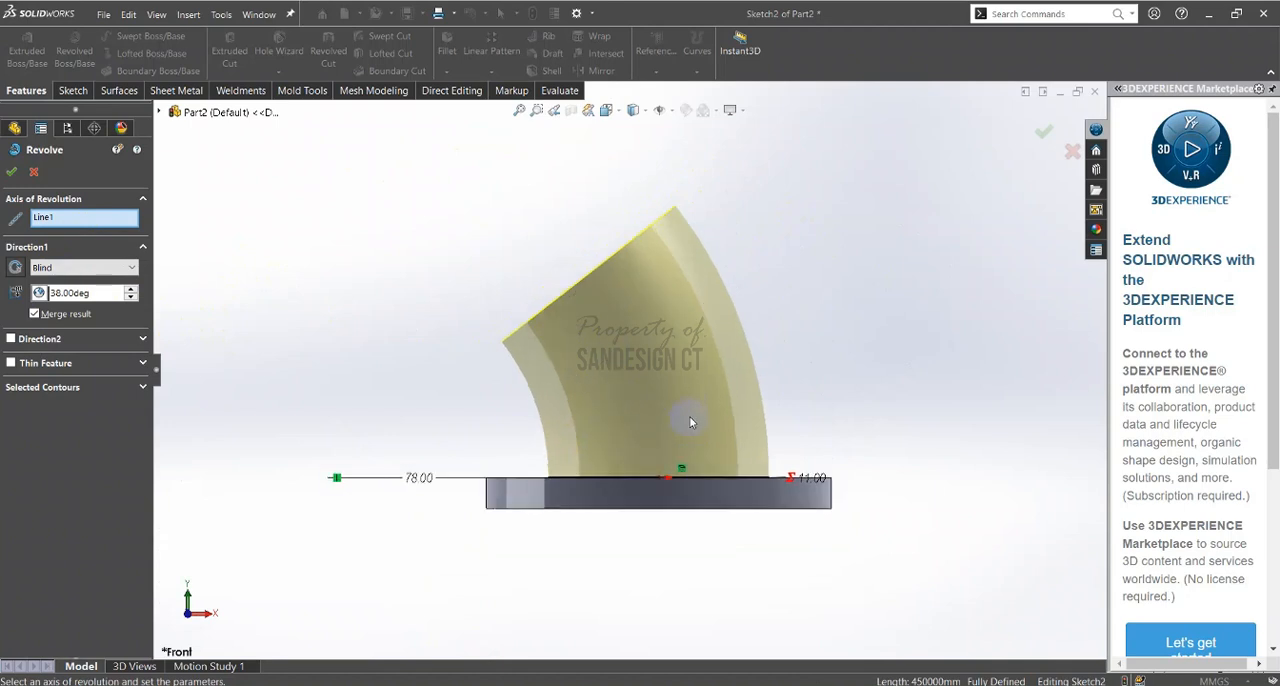
{"action": "middle_click_drag", "start_coordinate": [682, 427], "coordinate": [648, 362], "text": "ctrl"}
{"action": "right_click_drag", "start_coordinate": [299, 244], "coordinate": [346, 214]}
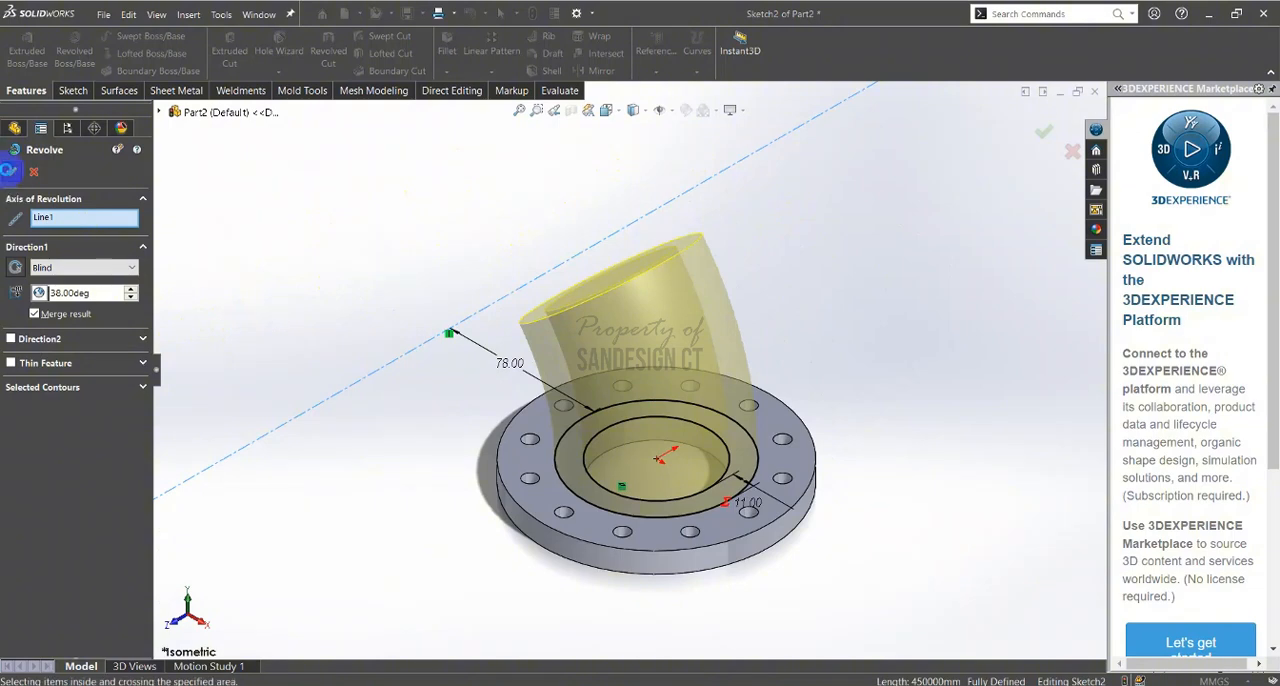
{"action": "left_click", "coordinate": [8, 170]}
Examine the pipe's open end and compare it with the second flange in the PDF's section, isometric and front views
{"action": "middle_click_drag", "start_coordinate": [534, 274], "coordinate": [346, 260]}
{"action": "scroll", "coordinate": [731, 297], "scroll_direction": "down", "scroll_amount": 5}
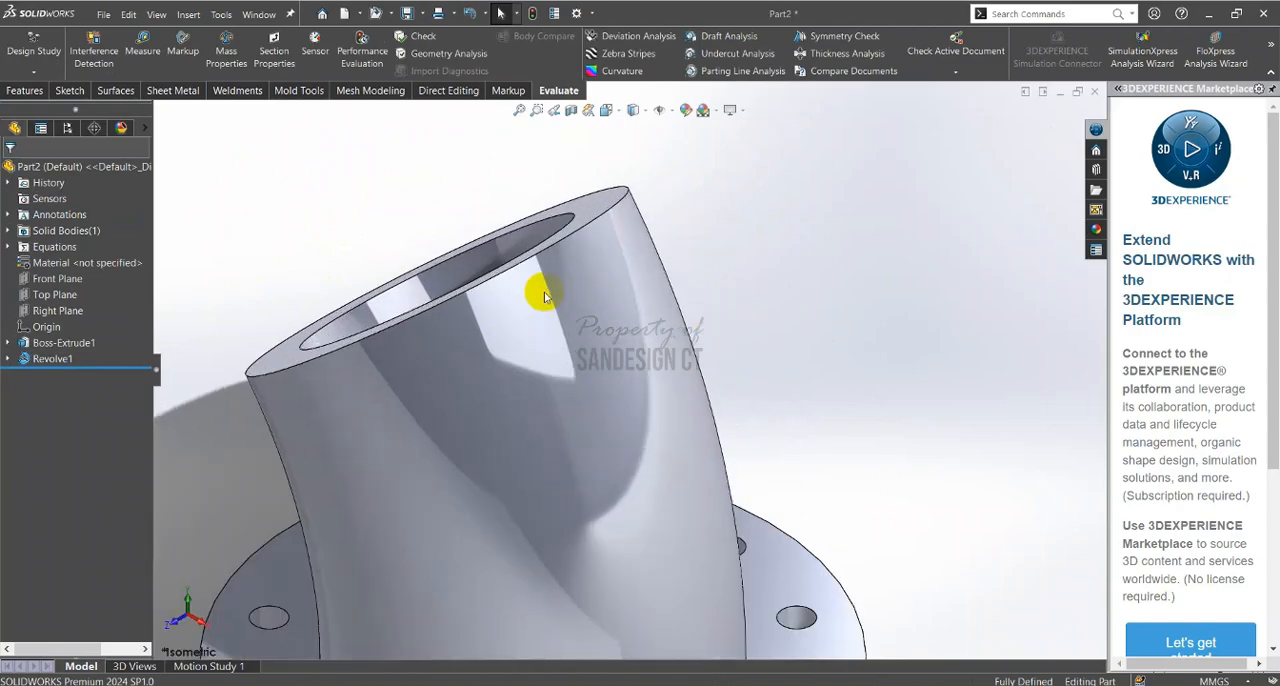
{"action": "scroll", "coordinate": [560, 304], "scroll_direction": "up", "scroll_amount": 3}
{"action": "key", "text": "alt+Tab"}
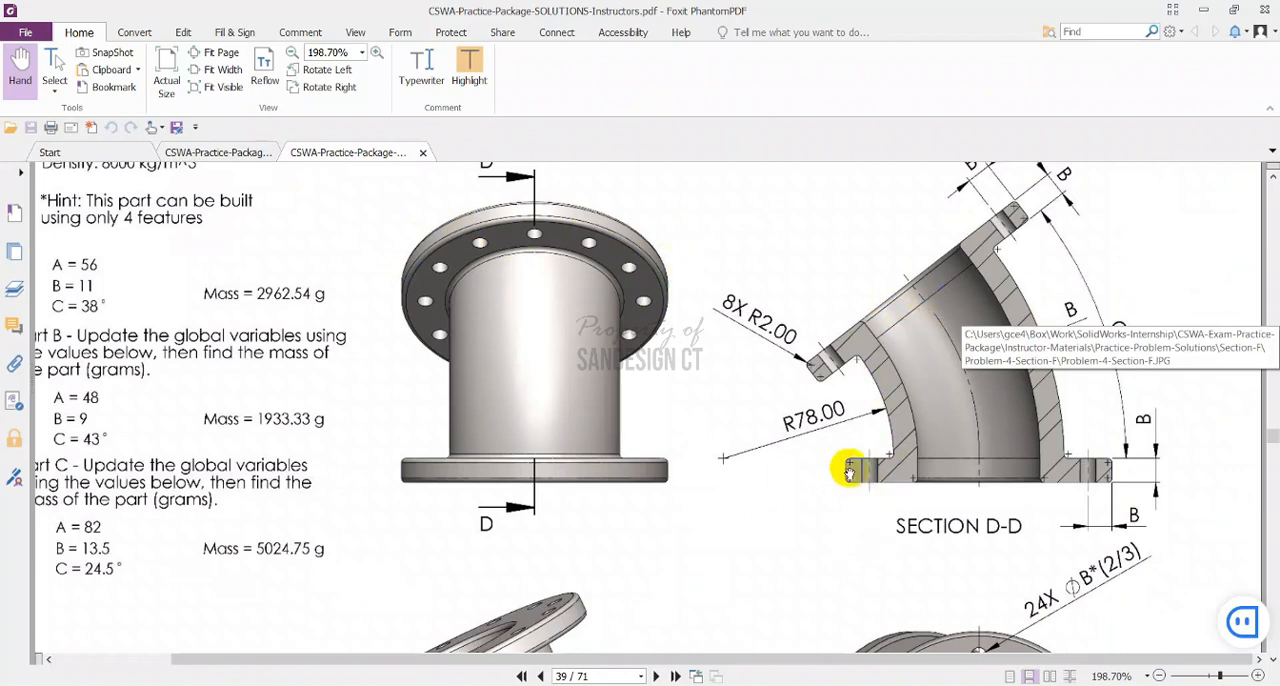
{"action": "scroll", "coordinate": [740, 506], "scroll_direction": "down", "scroll_amount": 6}
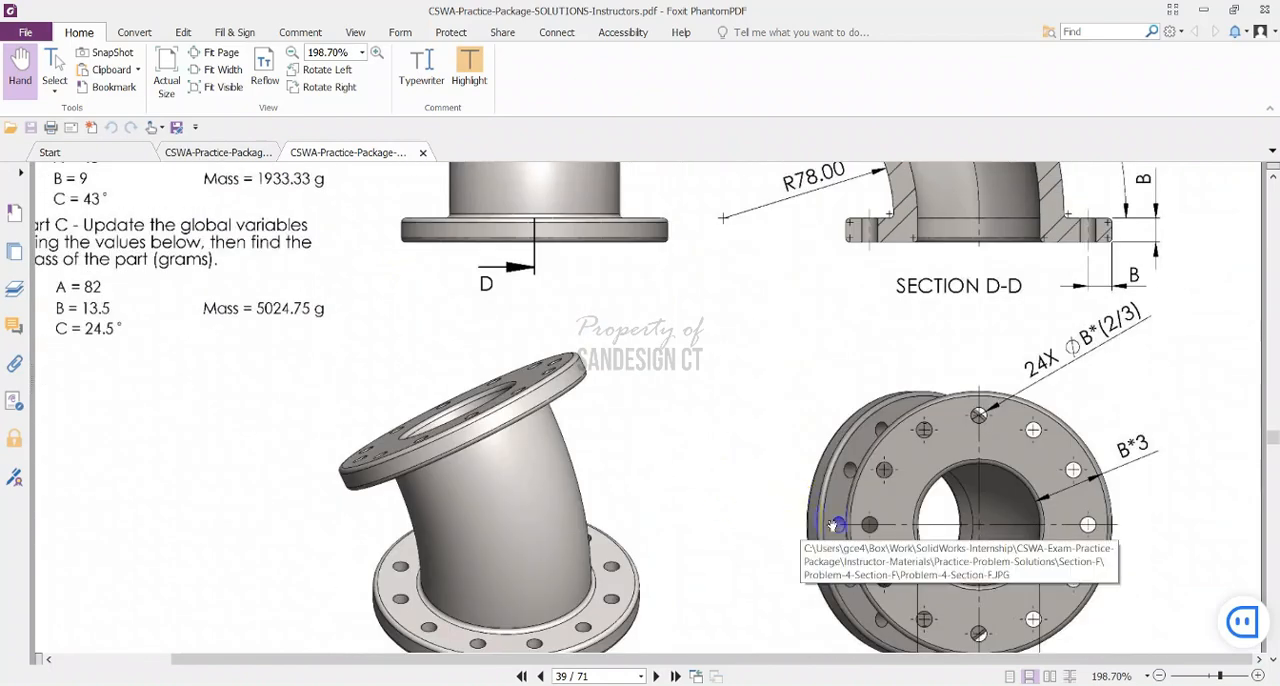
{"action": "scroll", "coordinate": [610, 600], "scroll_direction": "down", "scroll_amount": 6}
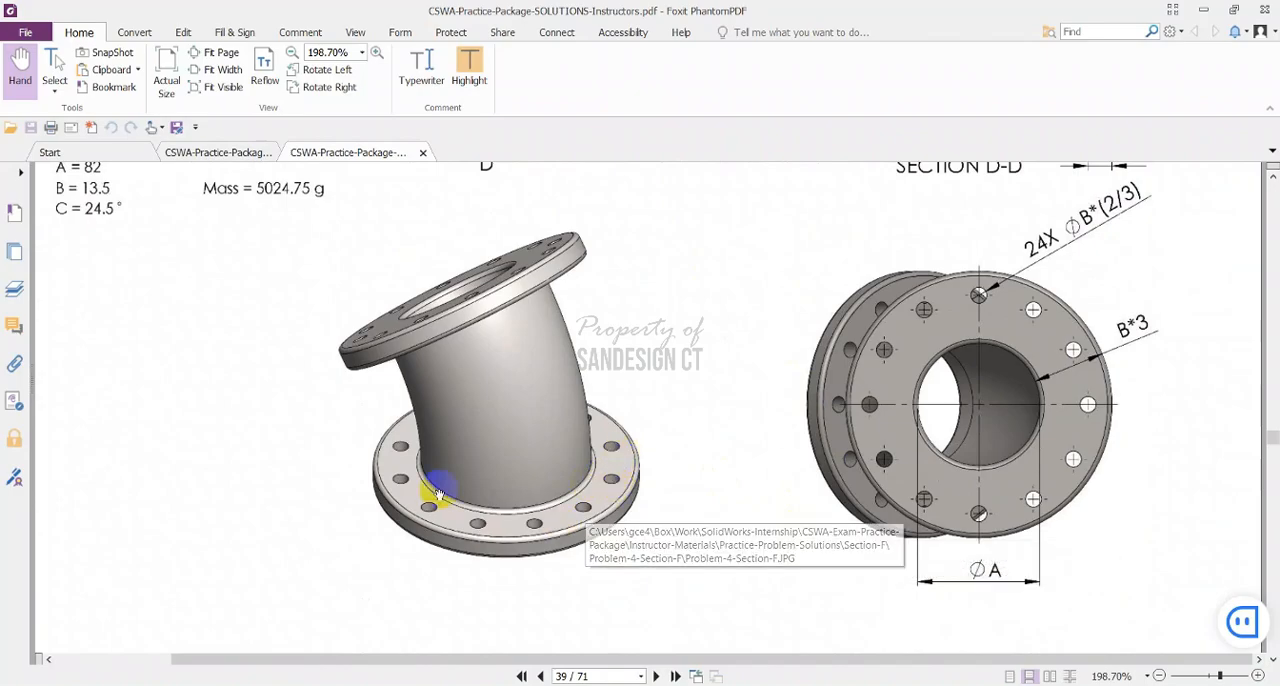
{"action": "key", "text": "alt+Tab"}
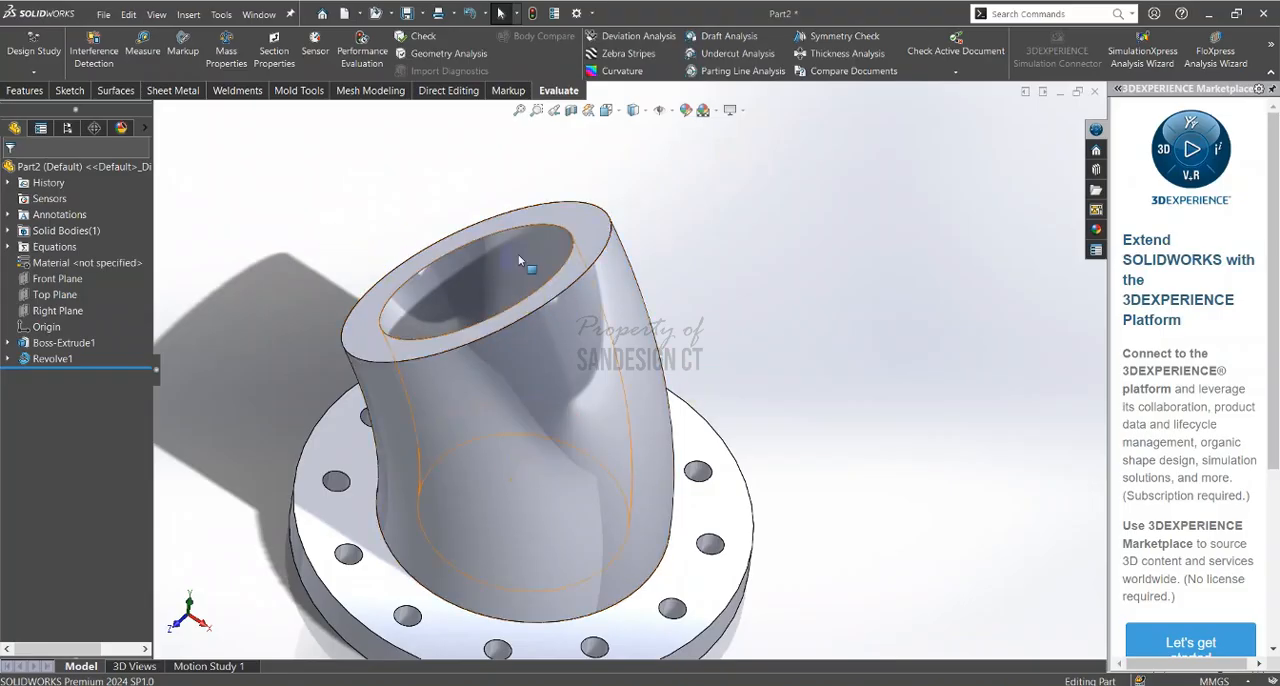
Start a sketch on the pipe's angled end face and convert its inner bore edge into a sketch circle
{"action": "middle_click_drag", "start_coordinate": [543, 257], "coordinate": [586, 300]}
{"action": "left_click", "coordinate": [616, 250]}
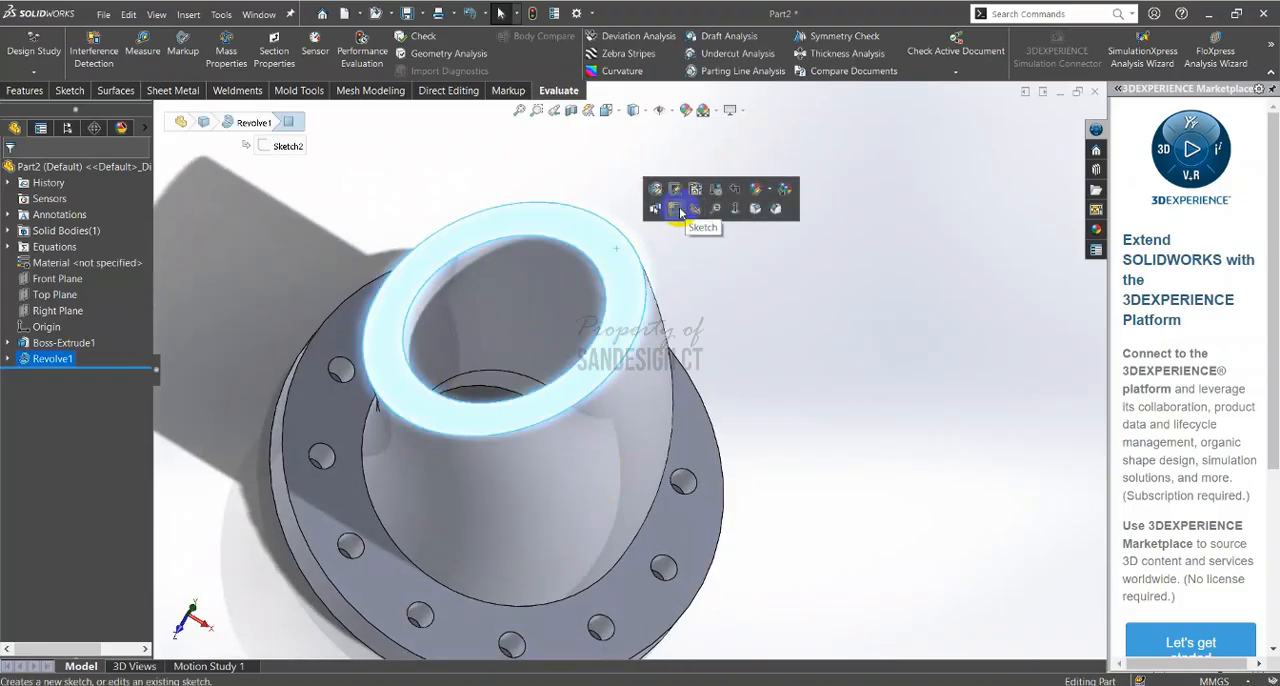
{"action": "left_click", "coordinate": [664, 207]}
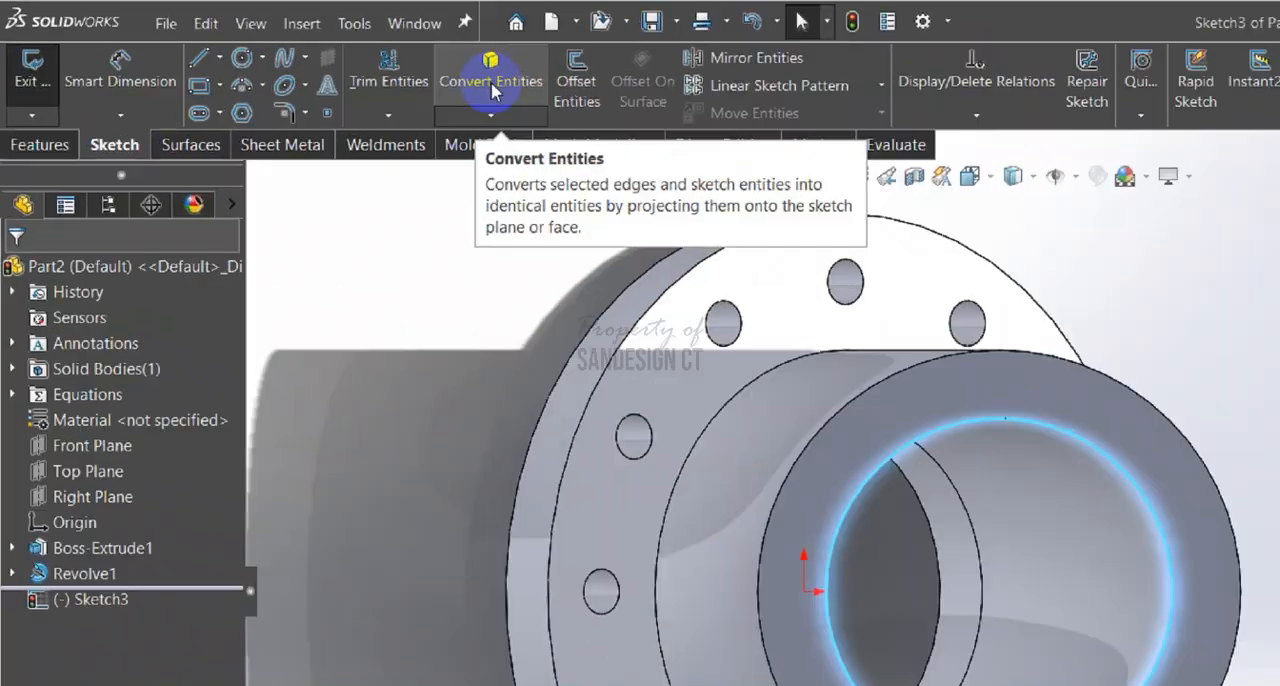
{"action": "left_click", "coordinate": [308, 54]}
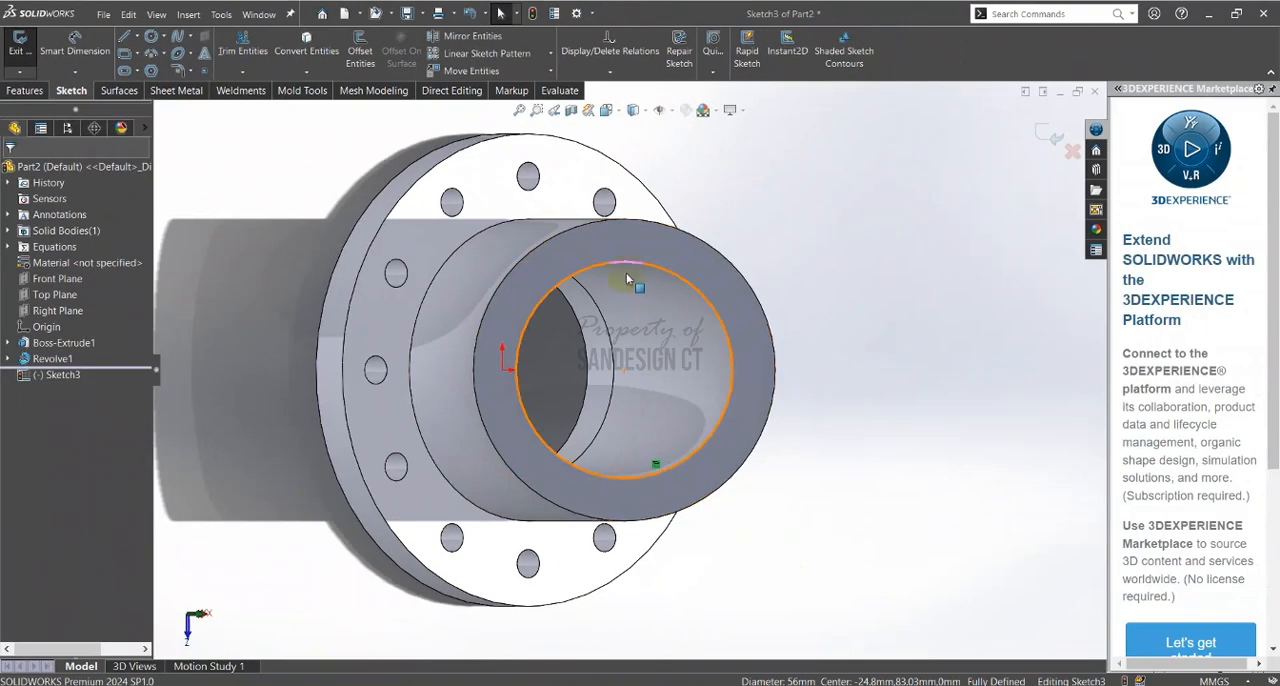
Review the flange view in the PDF and sketch a circle about 146 mm in diameter, concentric with the converted bore circle
{"action": "key", "text": "alt+Tab"}
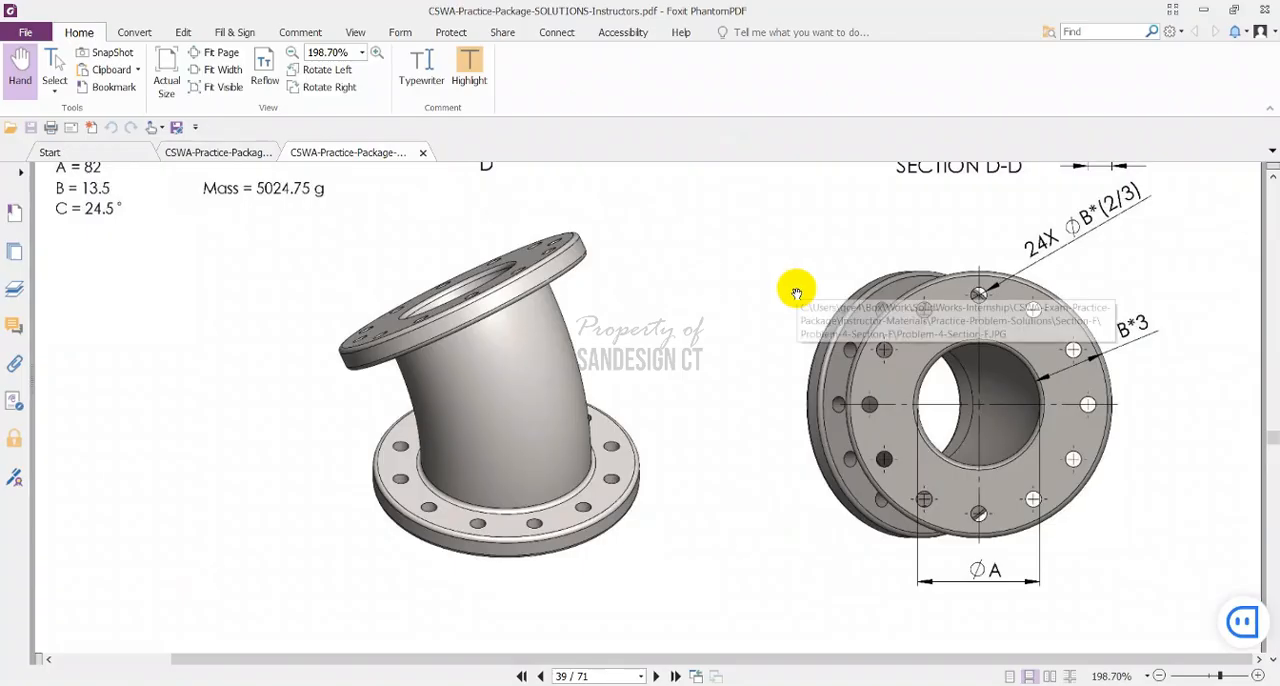
{"action": "key", "text": "alt+Tab"}
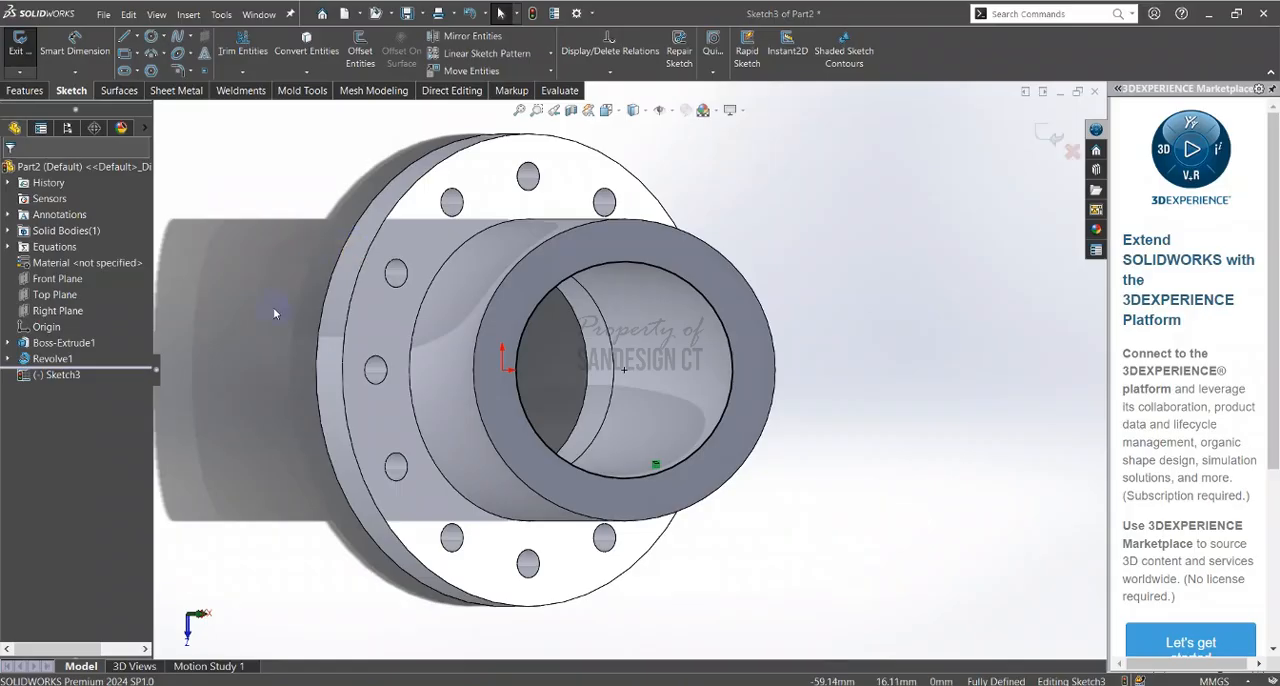
{"action": "left_click", "coordinate": [84, 362]}
{"action": "mouse_move", "coordinate": [562, 312]}
{"action": "middle_mouse_down"}
{"action": "mouse_move", "coordinate": [546, 291]}
{"action": "mouse_move", "coordinate": [541, 192]}
{"action": "mouse_move", "coordinate": [480, 222]}
{"action": "middle_mouse_up"}
{"action": "left_click", "coordinate": [319, 180]}
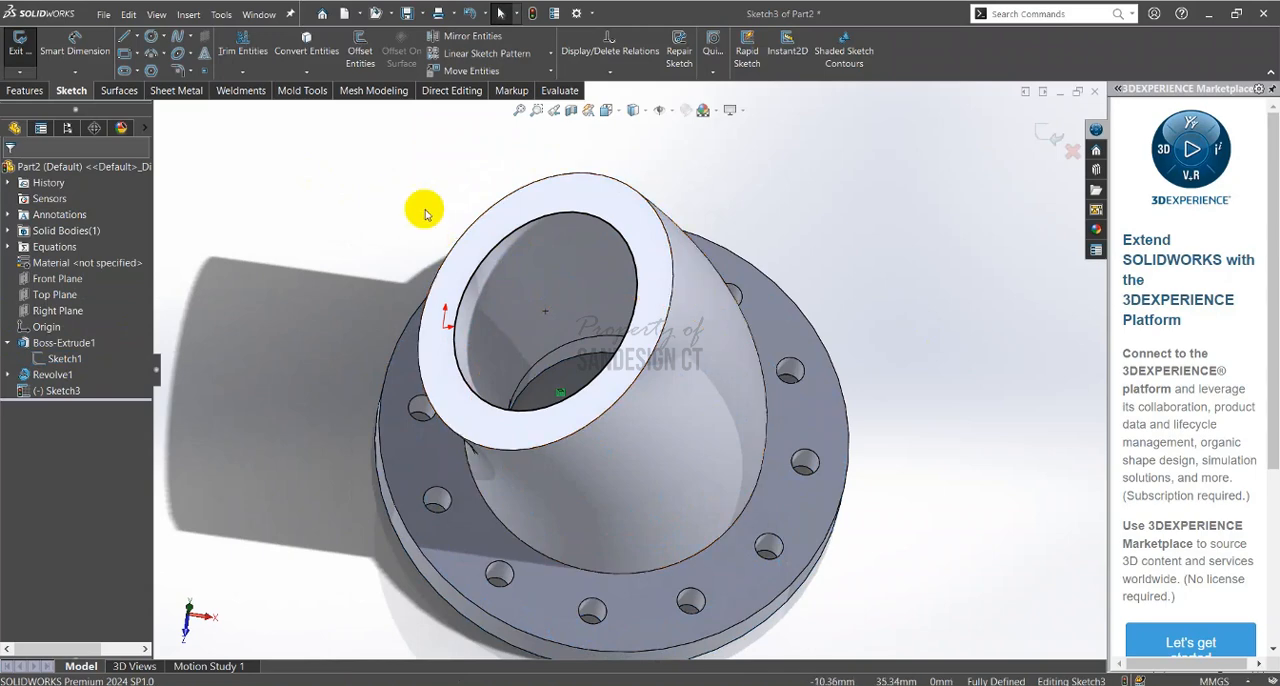
{"action": "key", "text": "ctrl+8"}
{"action": "left_click", "coordinate": [151, 37]}
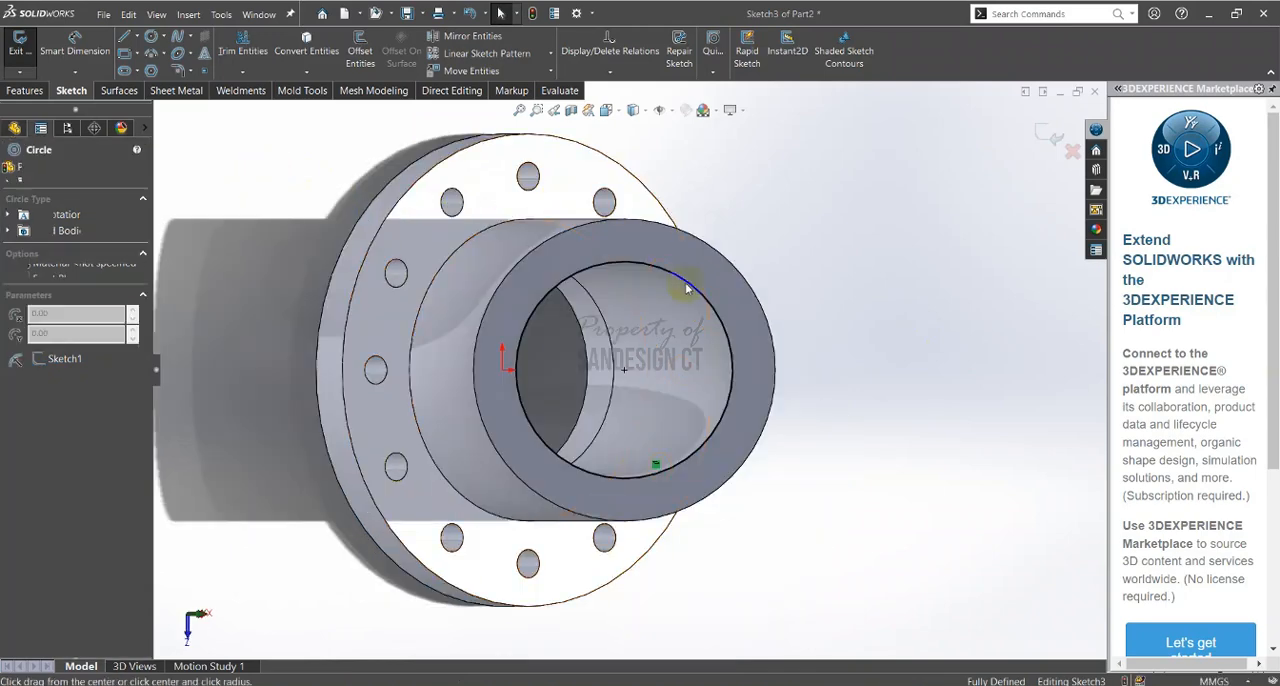
{"action": "left_click", "coordinate": [624, 371]}
{"action": "left_click", "coordinate": [849, 200]}
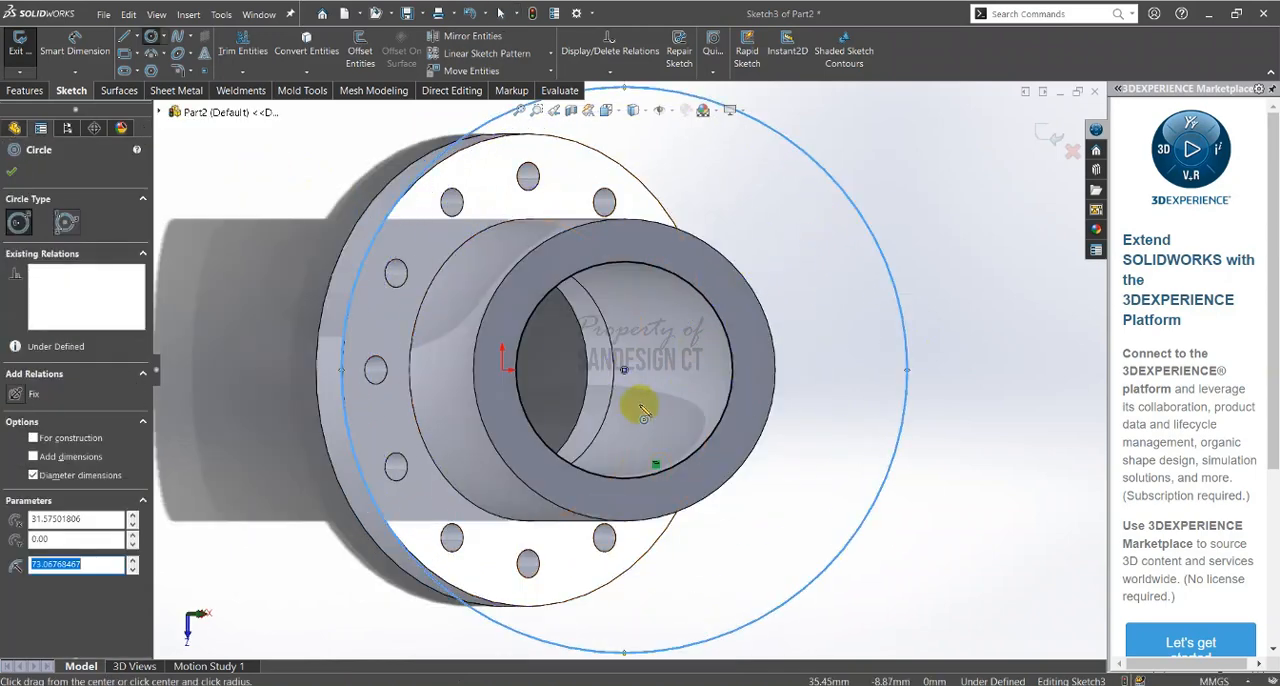
Sketch a concentric circle about 107 mm in diameter between the bore and outer circles and make it construction geometry
{"action": "left_click", "coordinate": [624, 371]}
{"action": "left_click", "coordinate": [751, 210]}
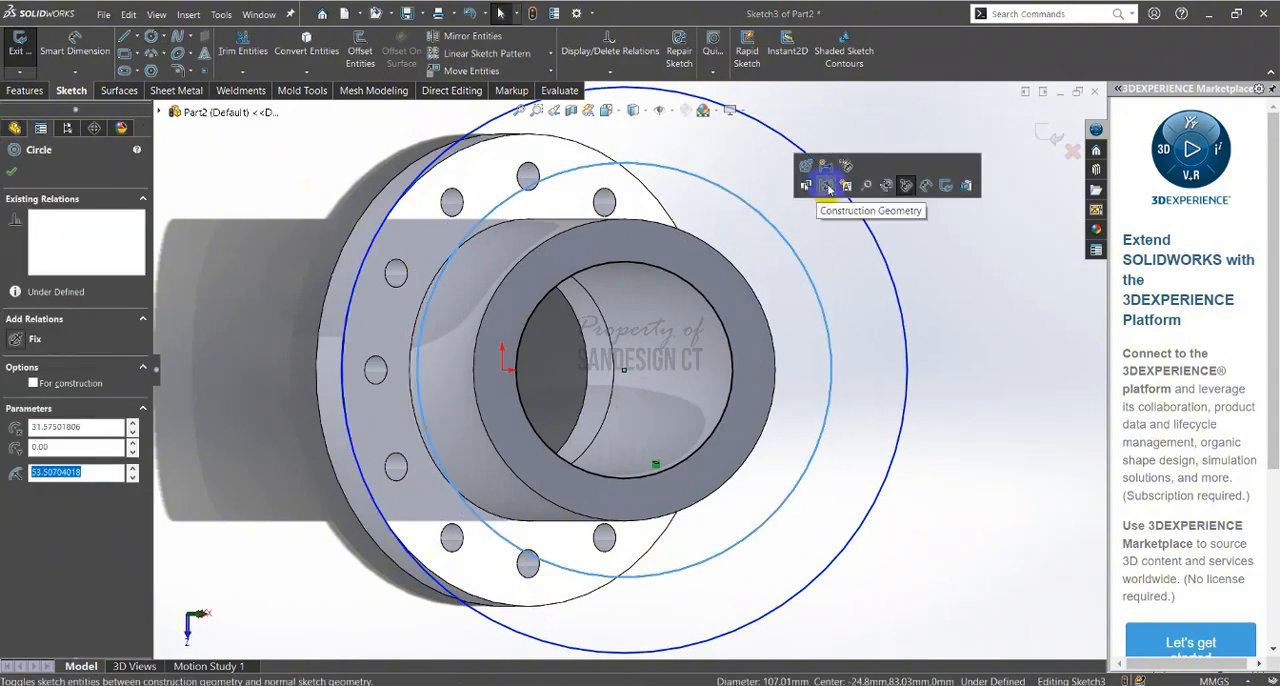
{"action": "left_click", "coordinate": [828, 186]}
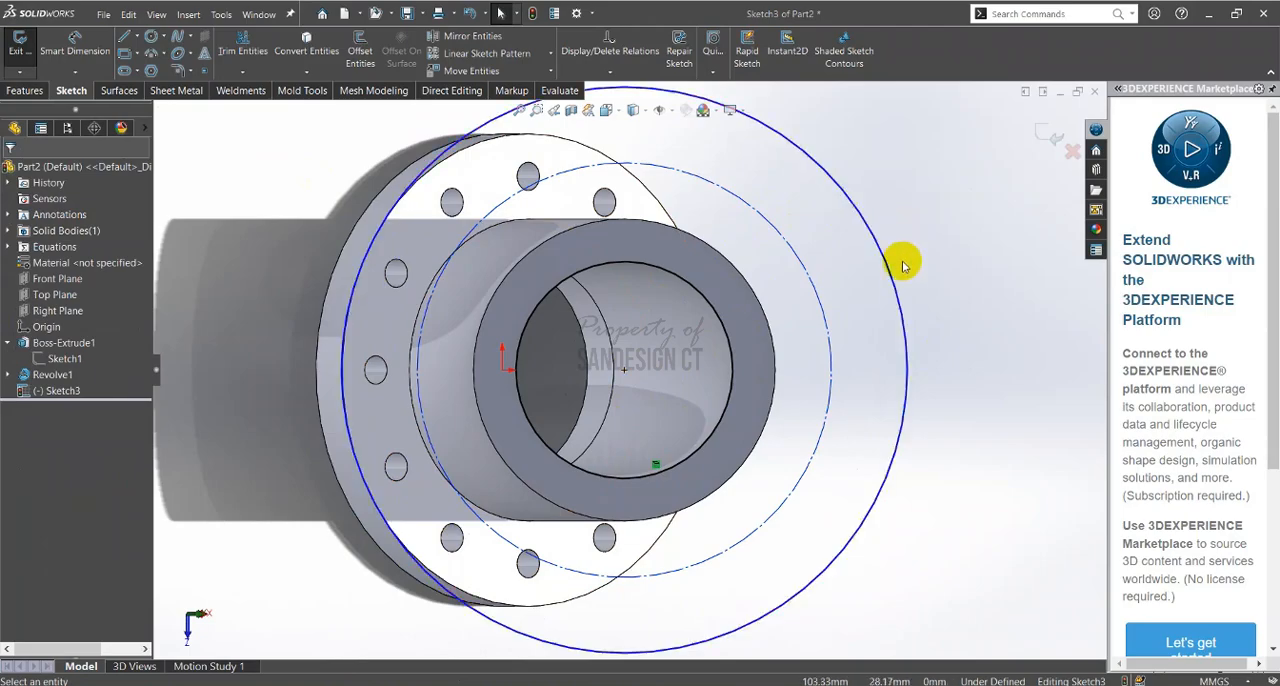
Examine the flange's radial width and bolt hole dimensions in the PDF's front and section views
{"action": "middle_click_drag", "start_coordinate": [925, 255], "coordinate": [898, 292], "text": "ctrl"}
{"action": "key", "text": "alt+Tab"}
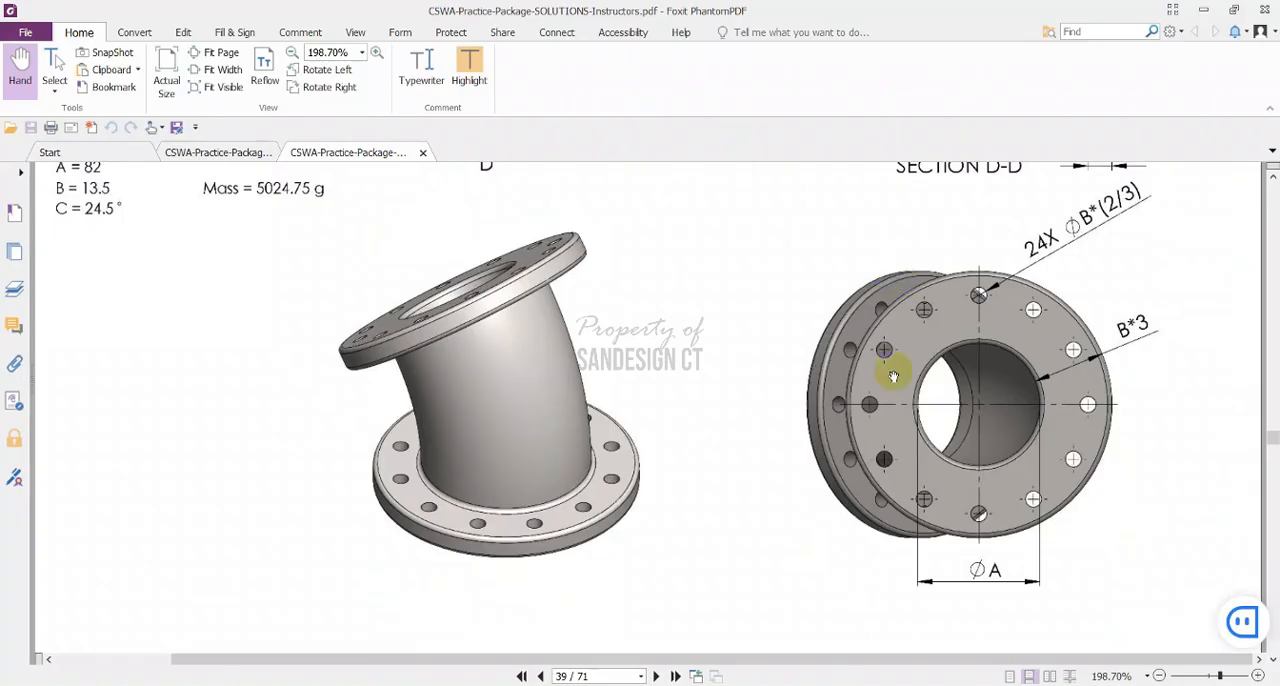
{"action": "scroll", "coordinate": [894, 366], "scroll_direction": "down", "scroll_amount": 10}
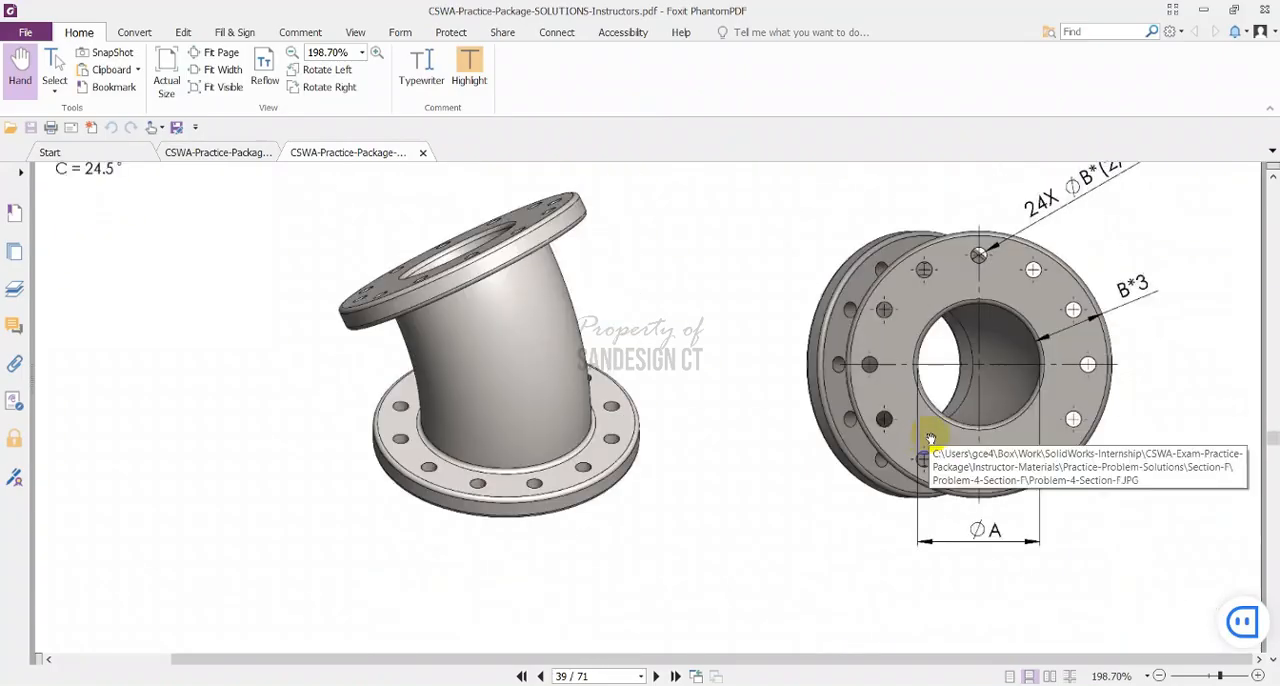
{"action": "scroll", "coordinate": [926, 437], "scroll_direction": "up", "scroll_amount": 6}
{"action": "scroll", "coordinate": [1045, 507], "scroll_direction": "down", "scroll_amount": 2}
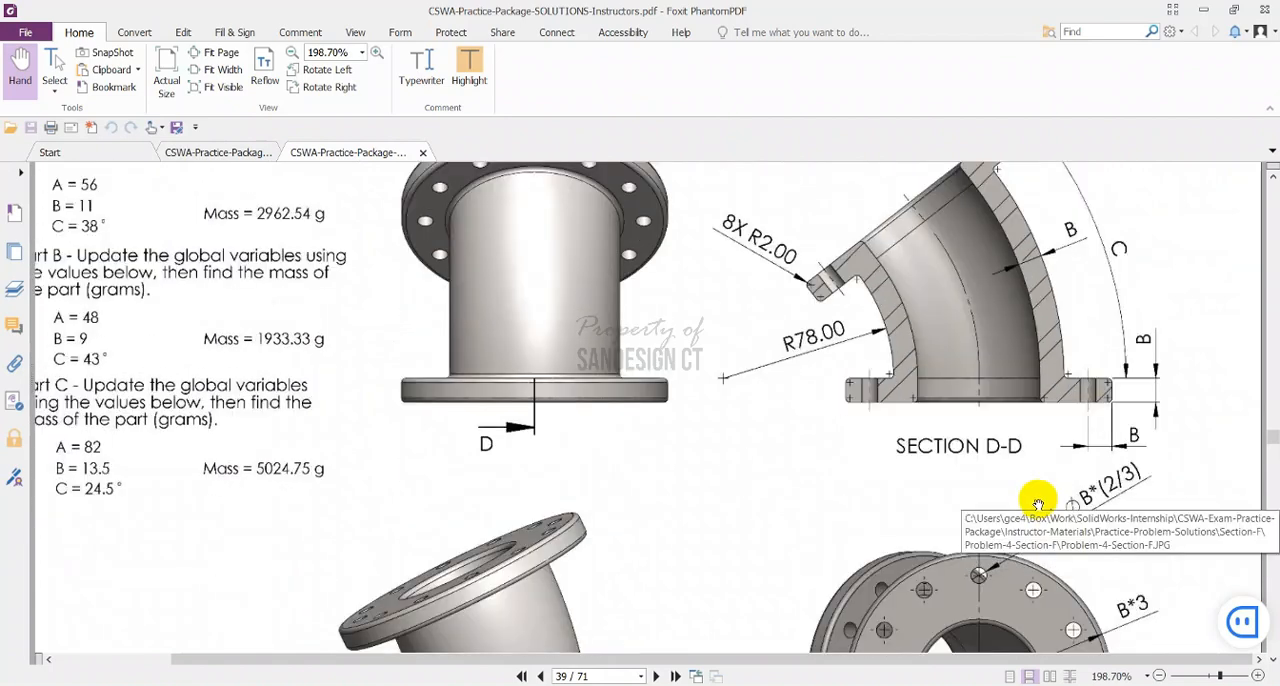
{"action": "scroll", "coordinate": [1045, 515], "scroll_direction": "down", "scroll_amount": 3}
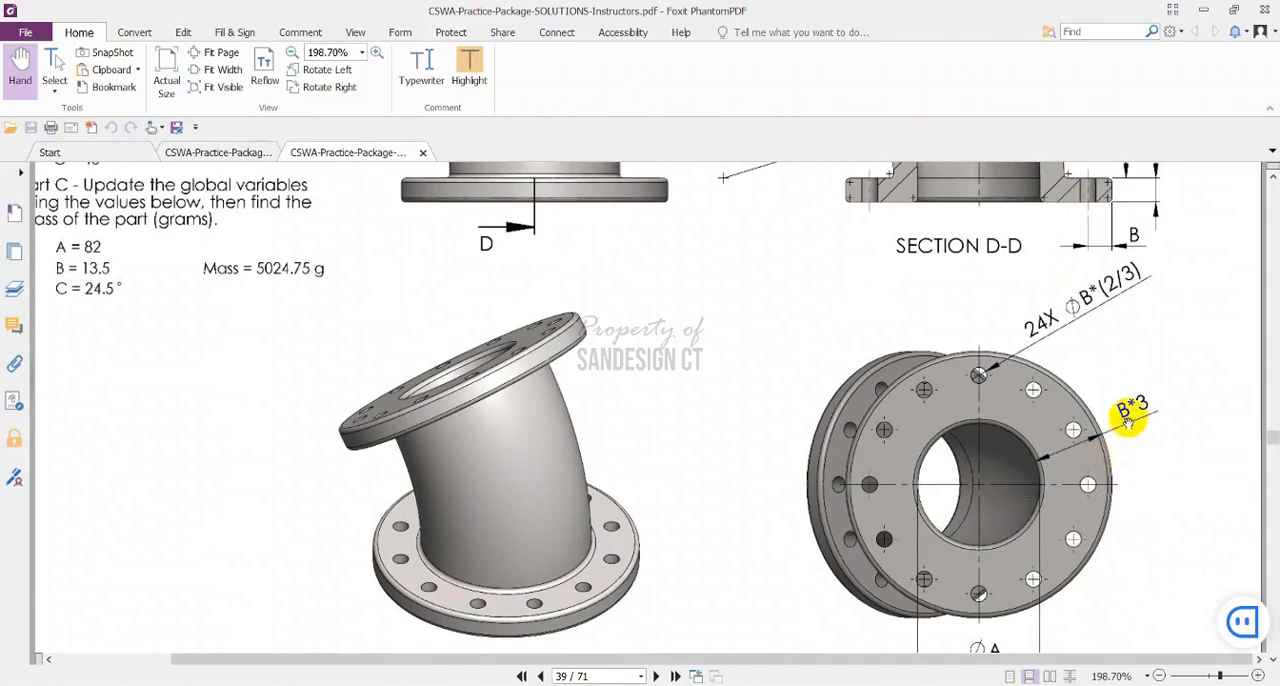
{"action": "key", "text": "alt+Tab"}
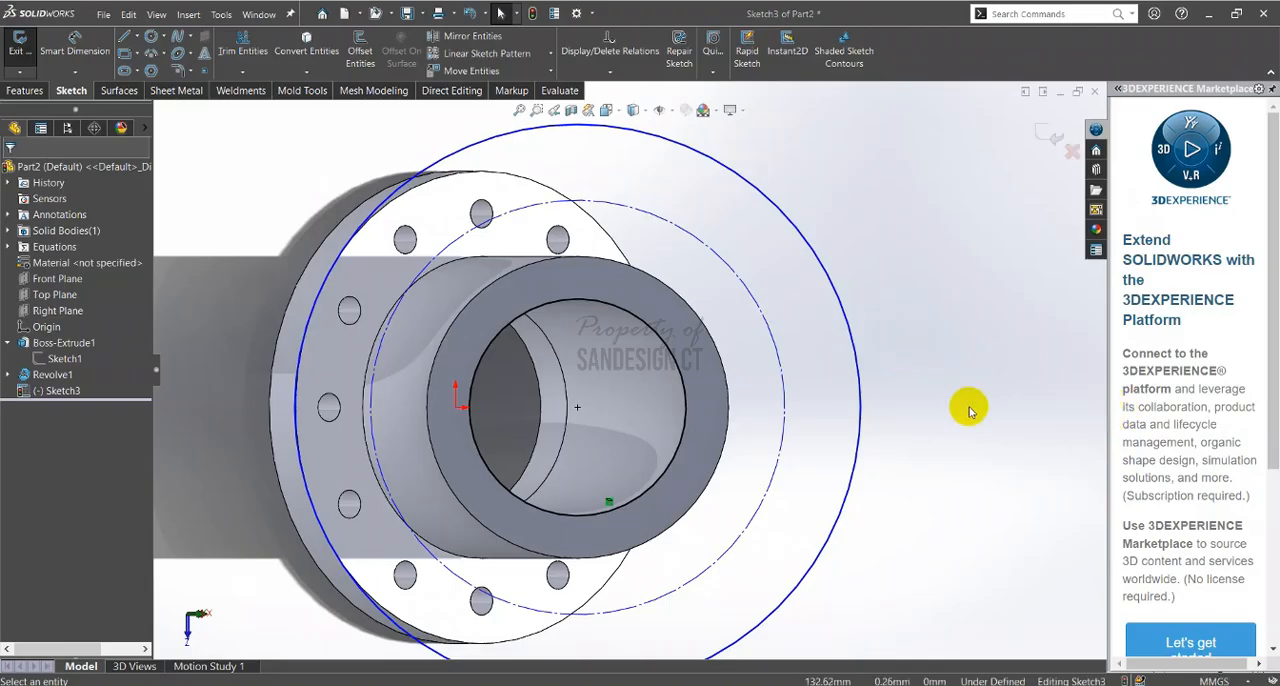
Dimension the radial distance between the bore circle and the outer circle, setting it to "b"*(2/3)
{"action": "right_click_drag", "start_coordinate": [970, 408], "coordinate": [921, 222]}
{"action": "left_click", "coordinate": [677, 370]}
{"action": "left_click", "coordinate": [852, 335]}
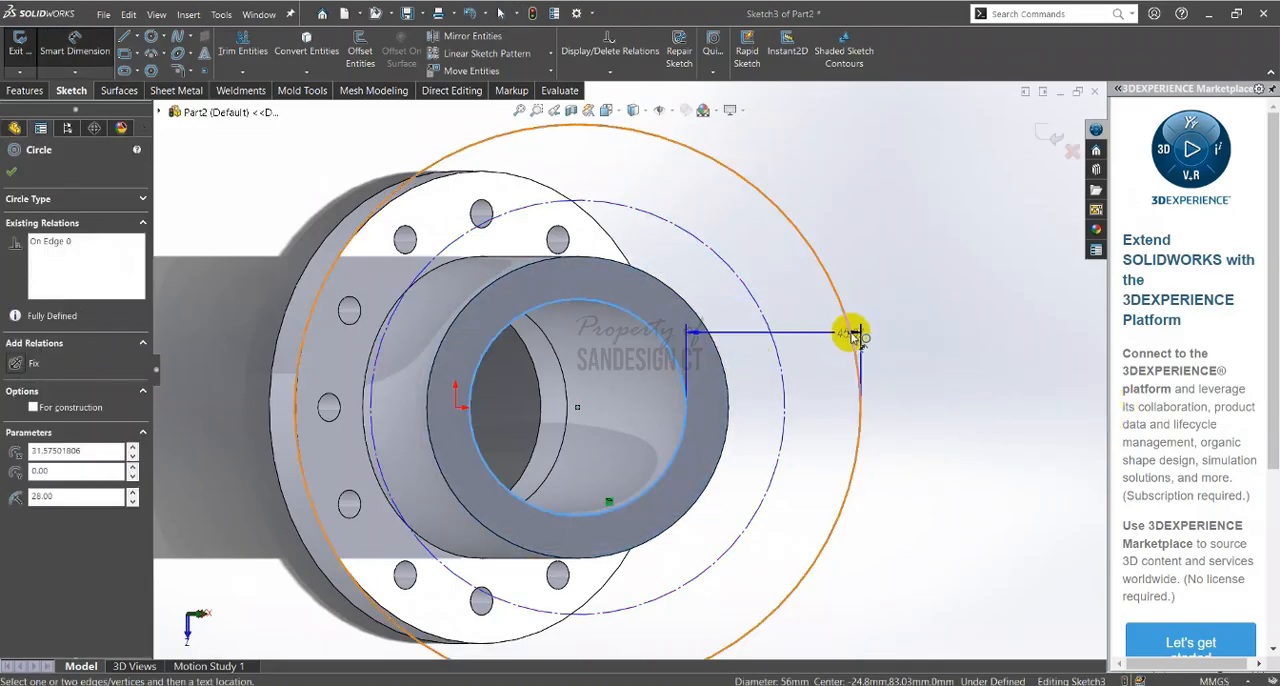
{"action": "left_click", "coordinate": [889, 398]}
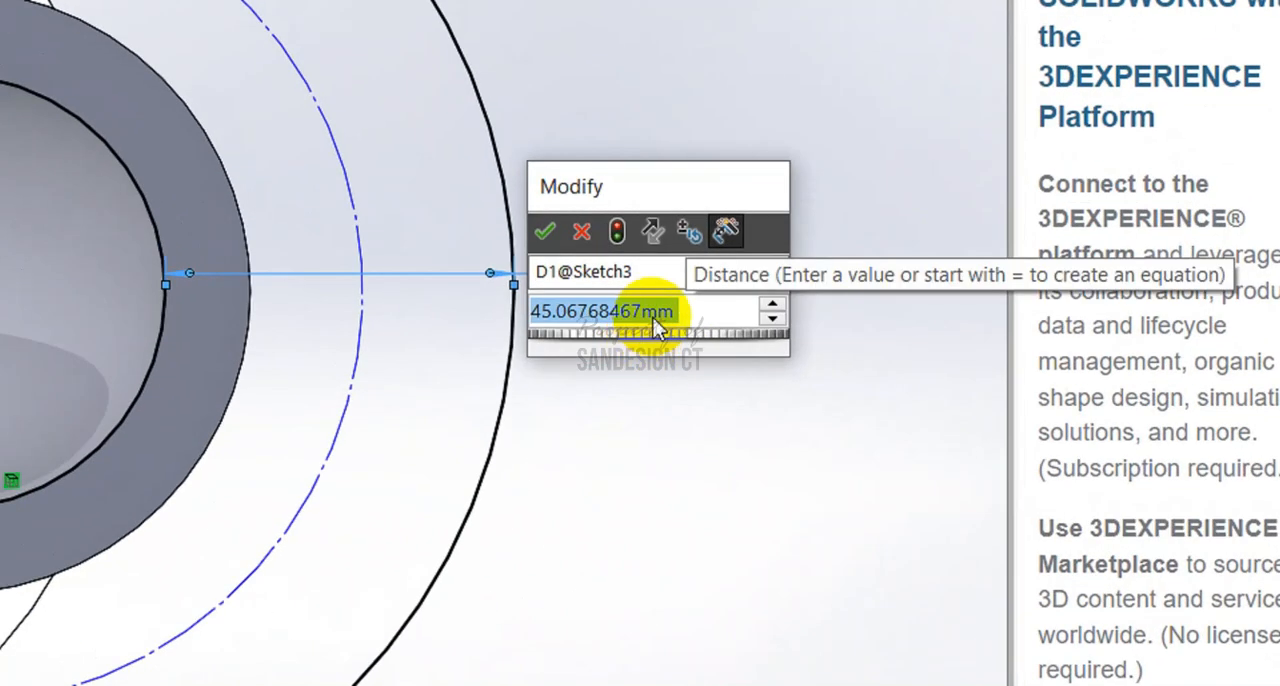
{"action": "type", "text": "="}
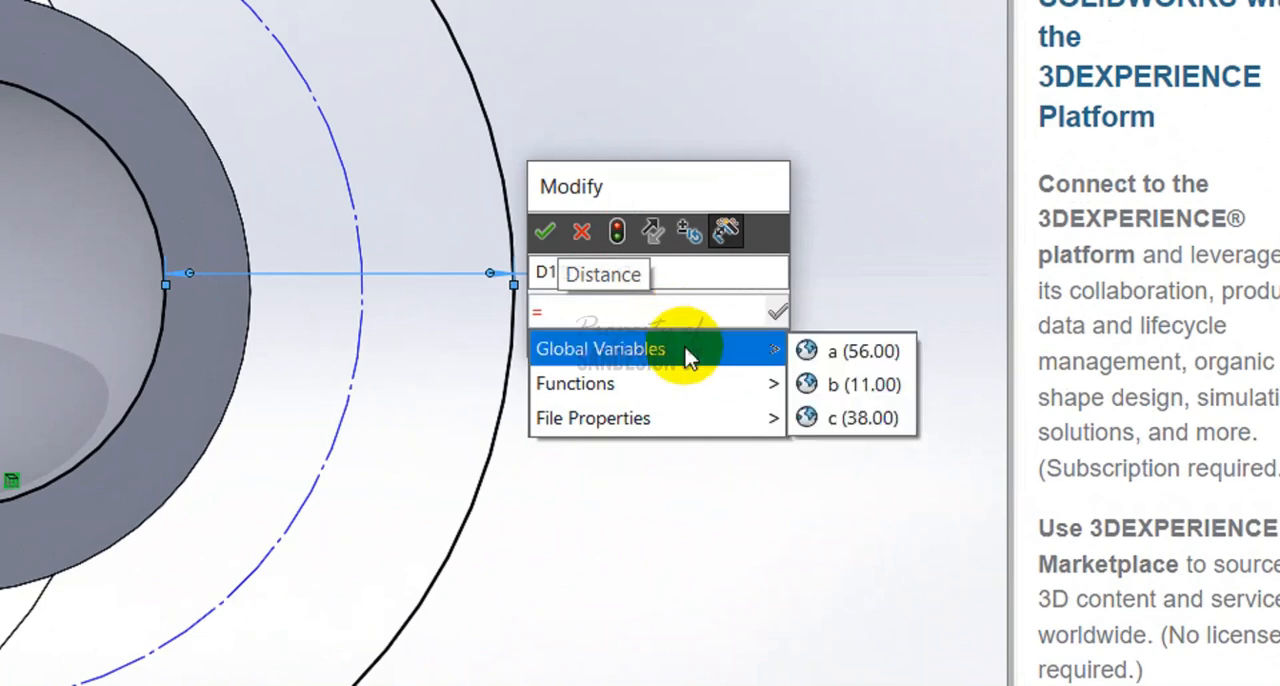
{"action": "mouse_move", "coordinate": [752, 358]}
{"action": "left_click", "coordinate": [855, 385]}
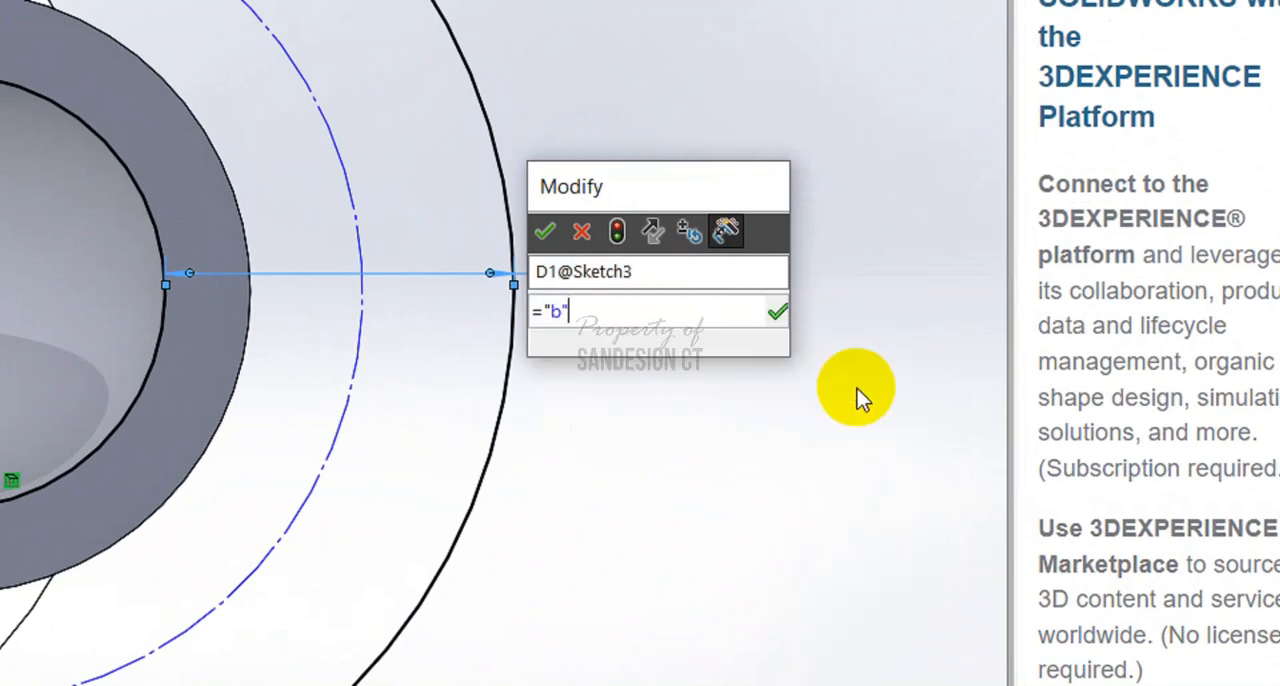
{"action": "type", "text": "*"}
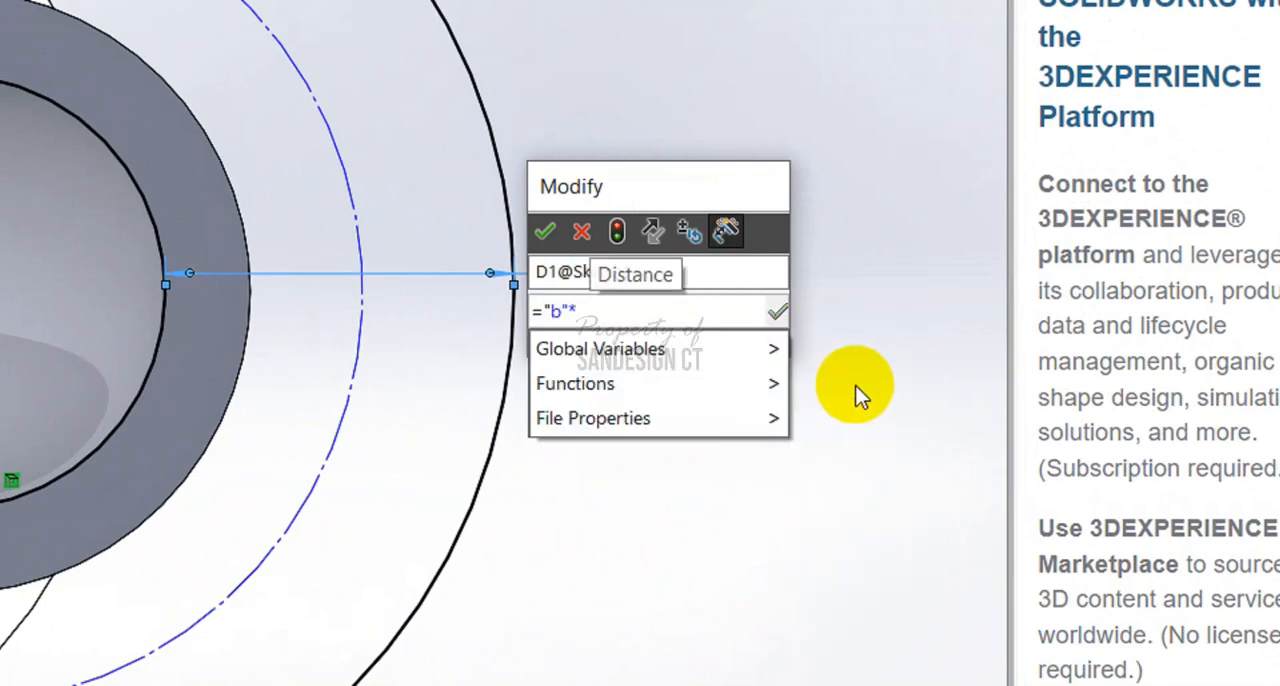
{"action": "type", "text": "()"}
{"action": "key", "text": "Left"}
{"action": "type", "text": "3"}
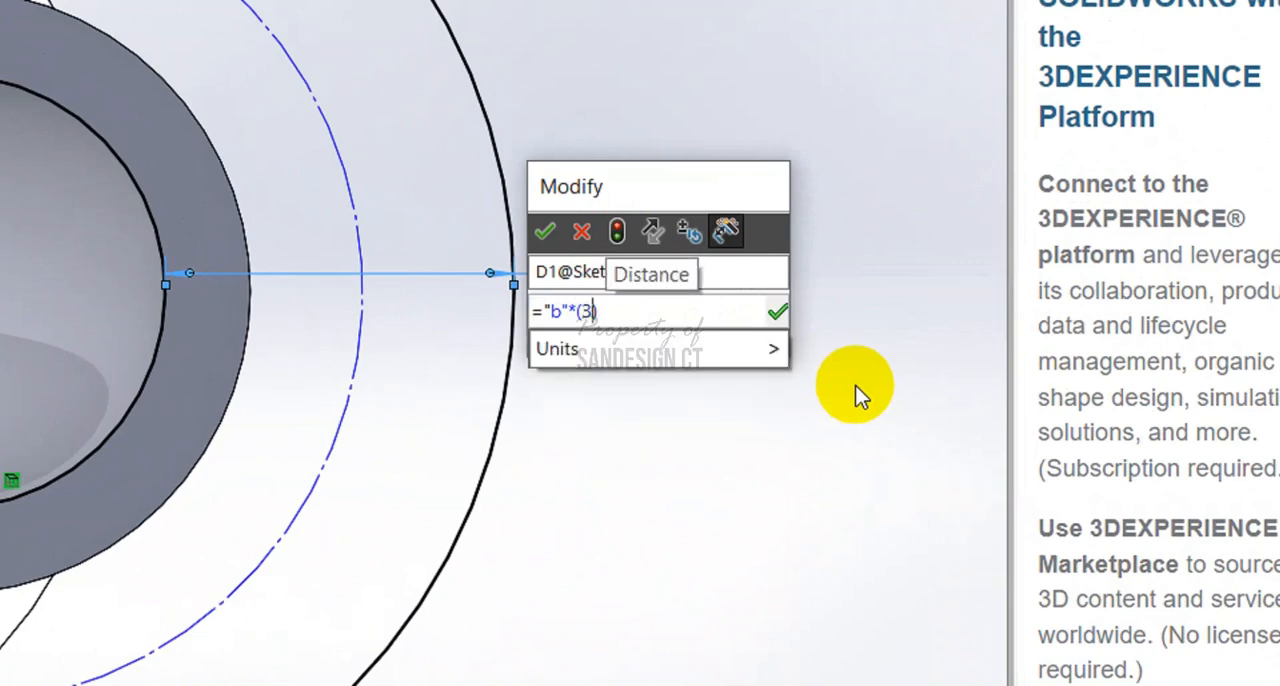
{"action": "key", "text": "BackSpace"}
{"action": "type", "text": "2/3"}
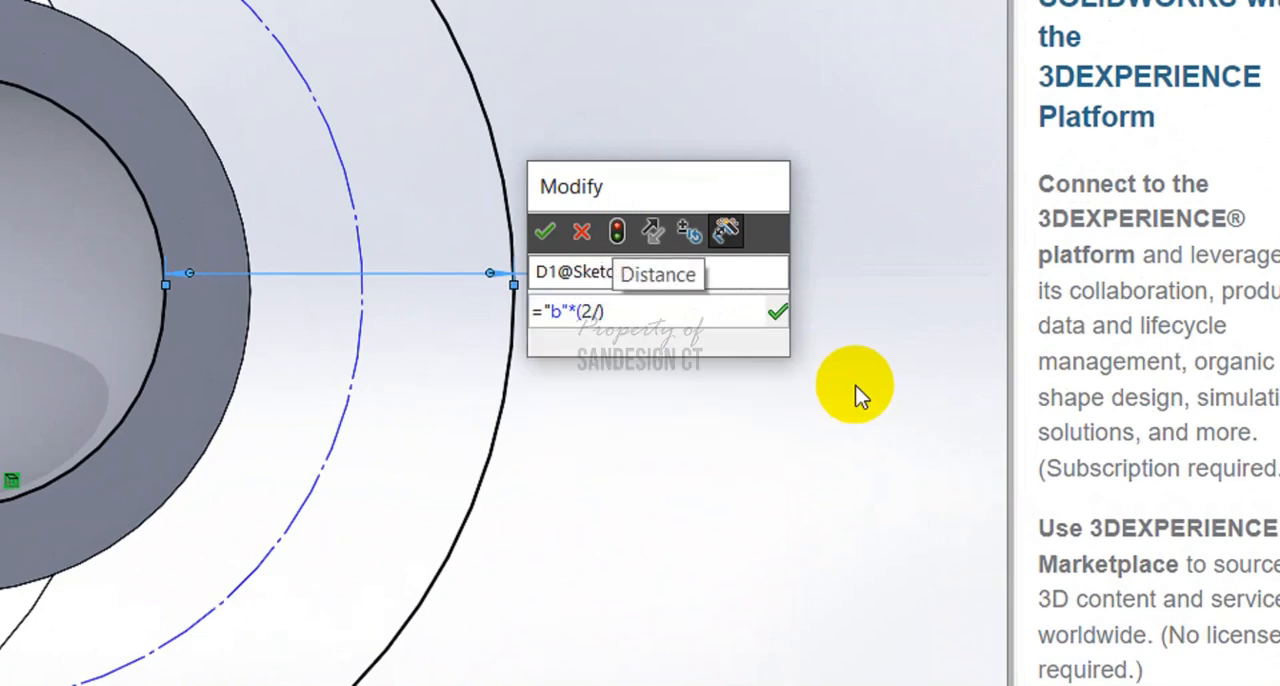
{"action": "left_click", "coordinate": [545, 232]}
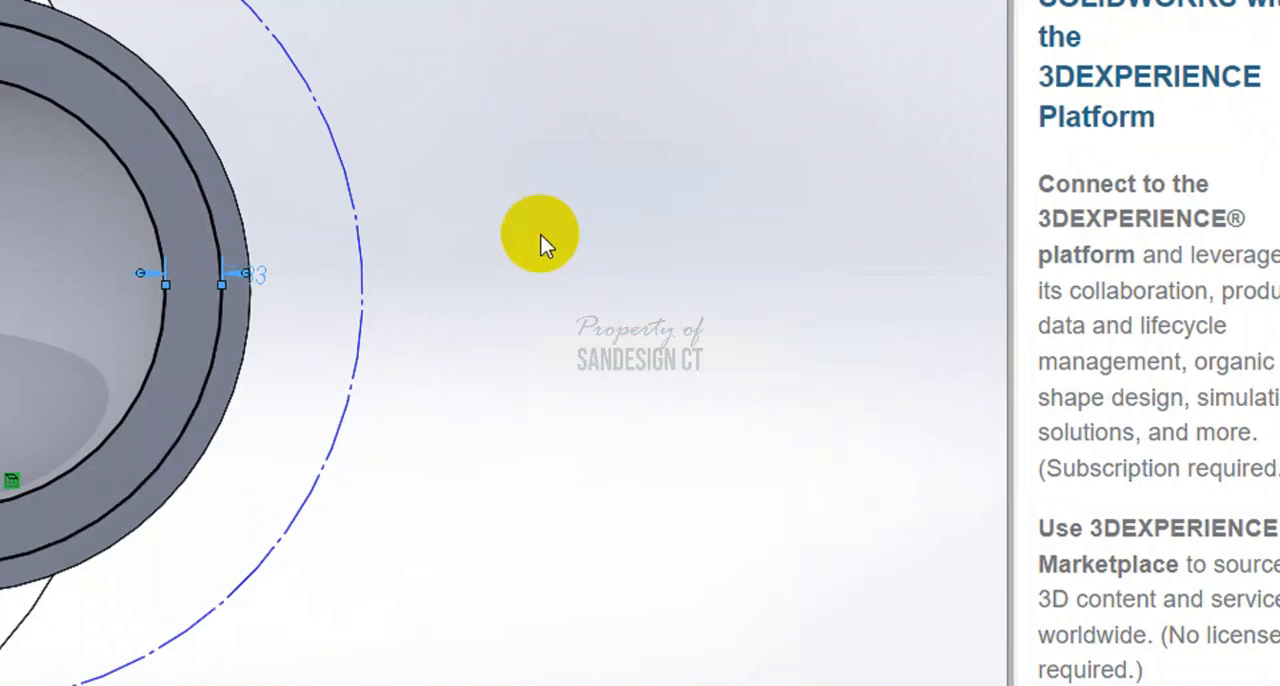
{"action": "key", "text": "Escape"}
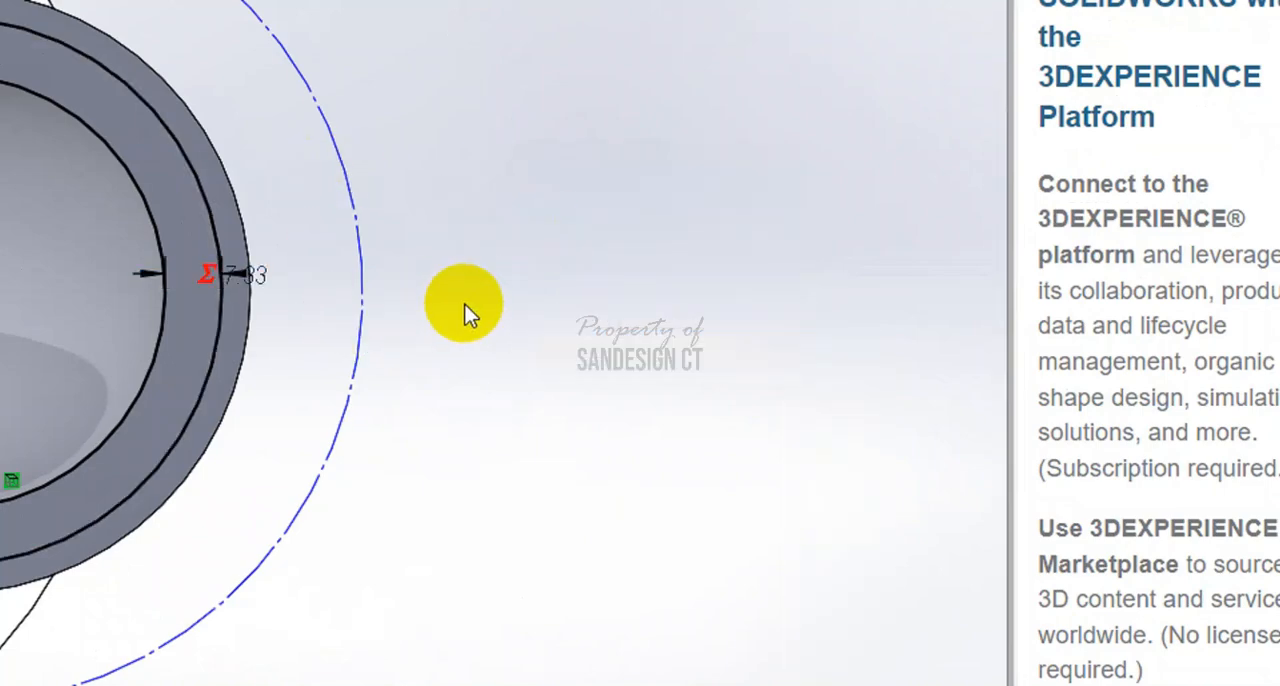
Recheck the flange width in the PDF and change the radial distance between the bore and outer circles to "b"*3
{"action": "key", "text": "alt+Tab"}
{"action": "left_click", "coordinate": [626, 312]}
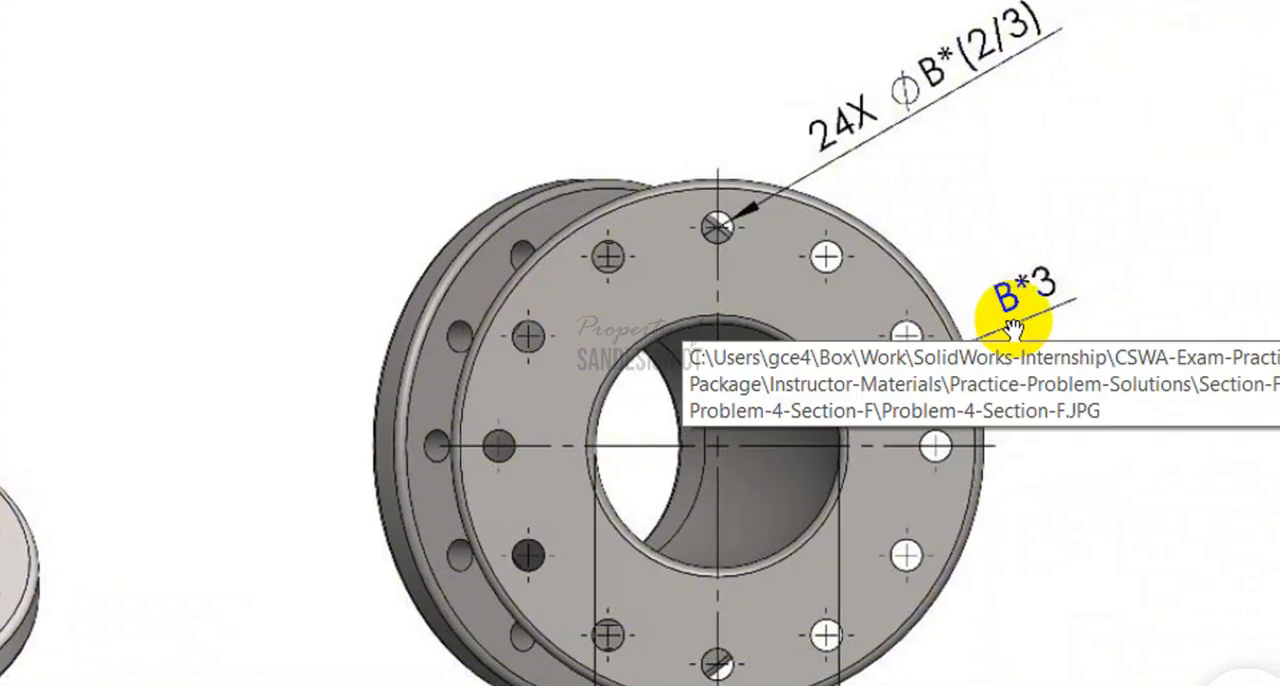
{"action": "key", "text": "alt+Tab"}
{"action": "left_click_drag", "start_coordinate": [220, 273], "coordinate": [439, 262]}
{"action": "double_click", "coordinate": [477, 262]}
{"action": "left_click", "coordinate": [458, 305]}
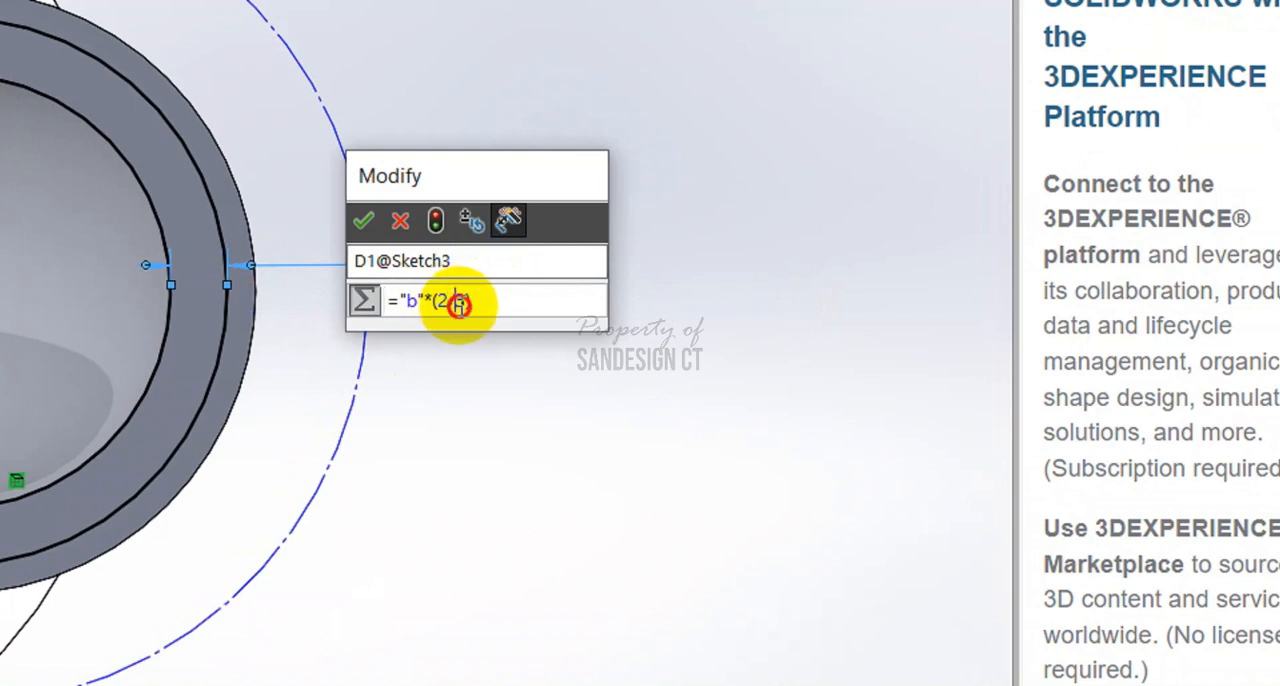
{"action": "key", "text": "BackSpace"}
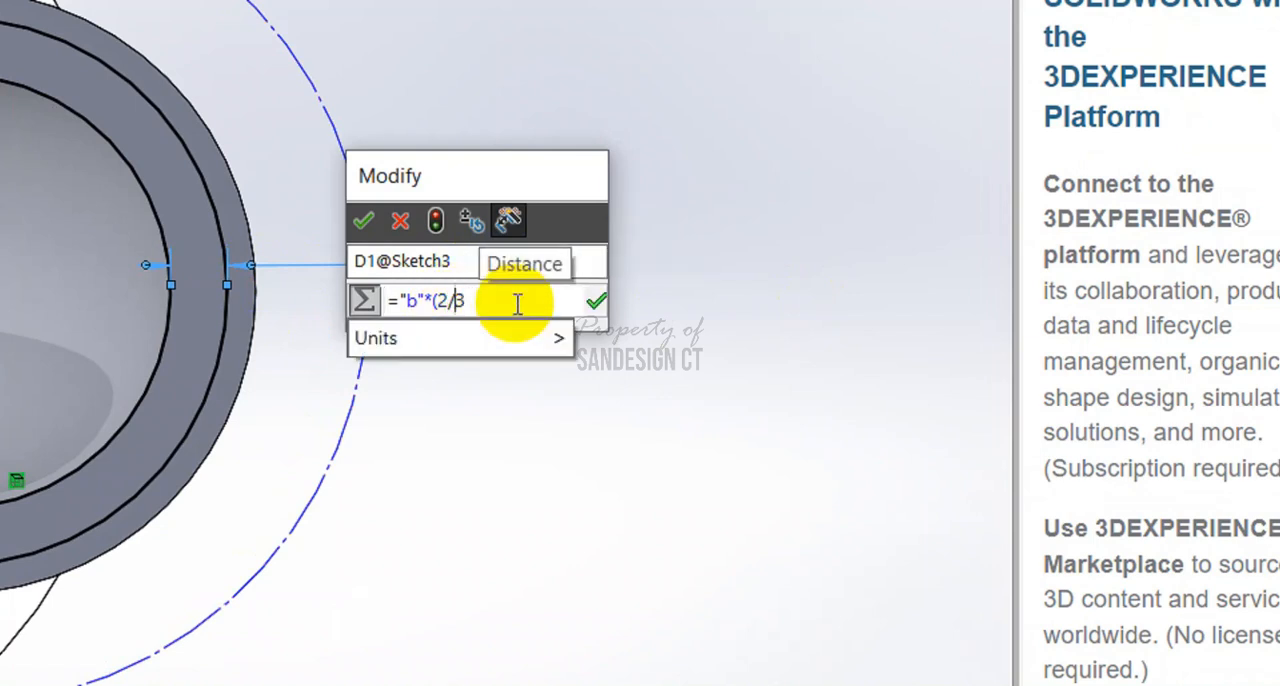
{"action": "key", "text": "BackSpace"}
{"action": "key", "text": "BackSpace"}
{"action": "key", "text": "BackSpace"}
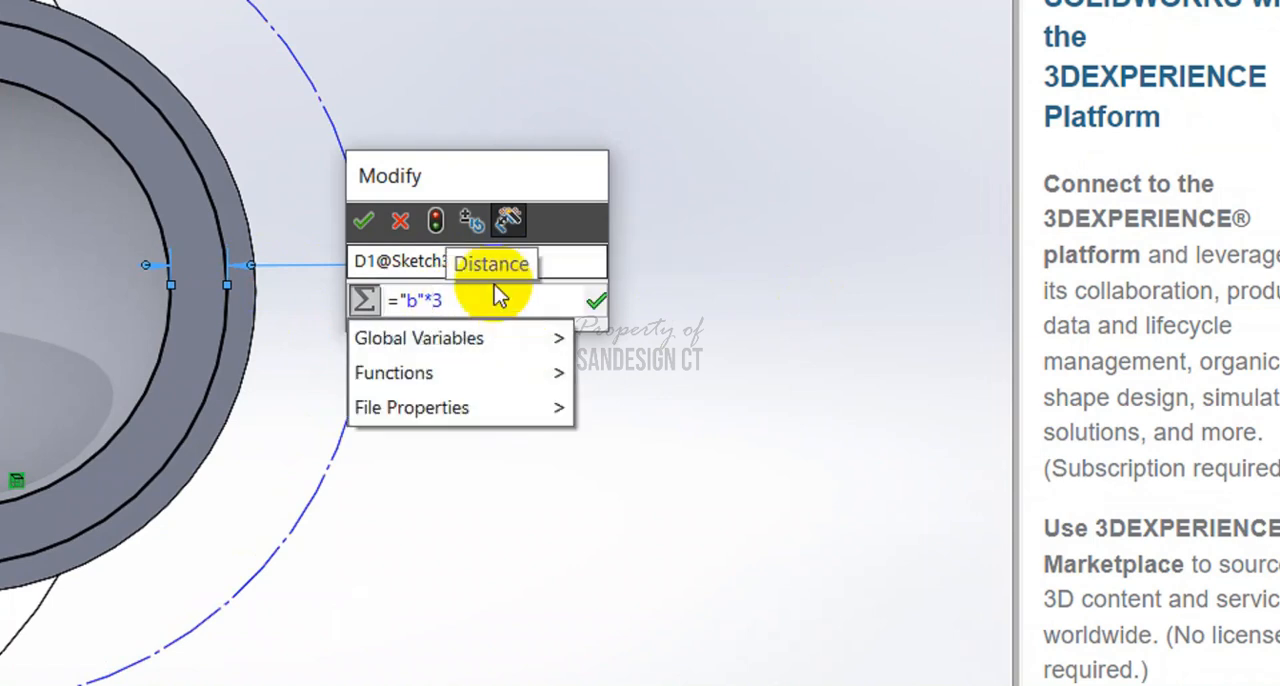
{"action": "left_click", "coordinate": [363, 221]}
{"action": "left_click", "coordinate": [575, 178]}
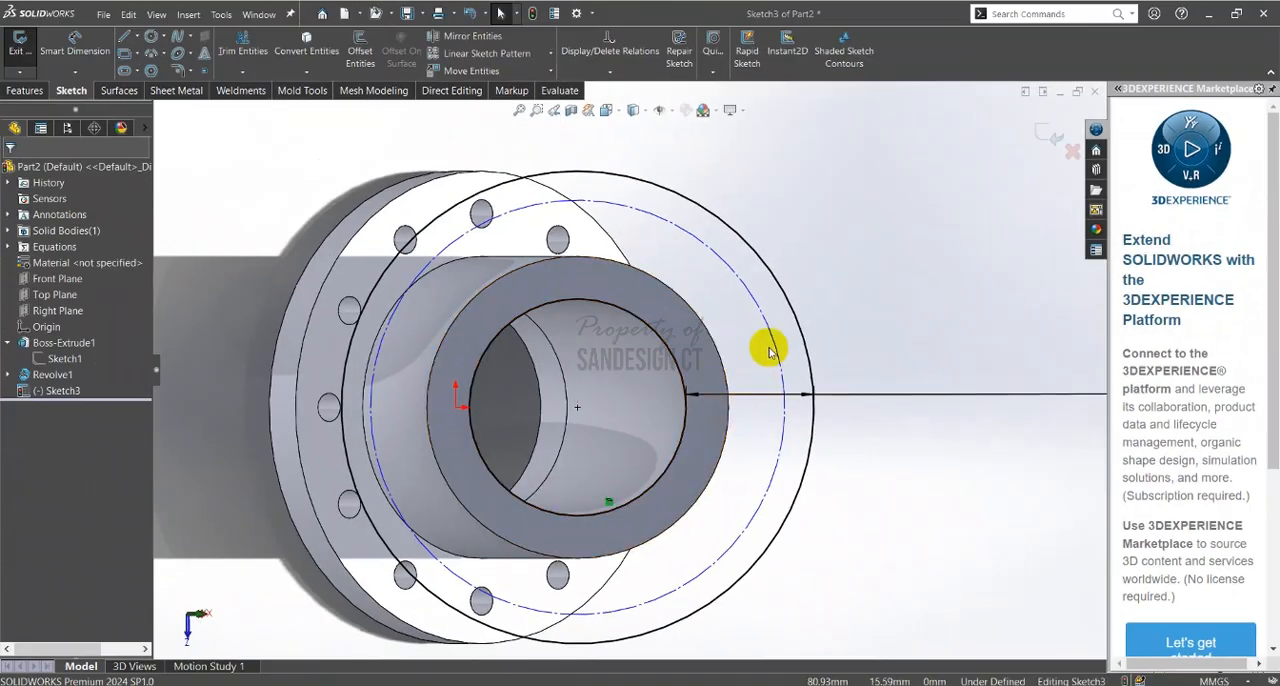
Shrink the construction circle to about 92 mm in diameter and check the bolt circle's edge offset in the PDF's section view
{"action": "mouse_move", "coordinate": [766, 346]}
{"action": "left_mouse_down"}
{"action": "mouse_move", "coordinate": [737, 363]}
{"action": "mouse_move", "coordinate": [746, 357]}
{"action": "left_mouse_up"}
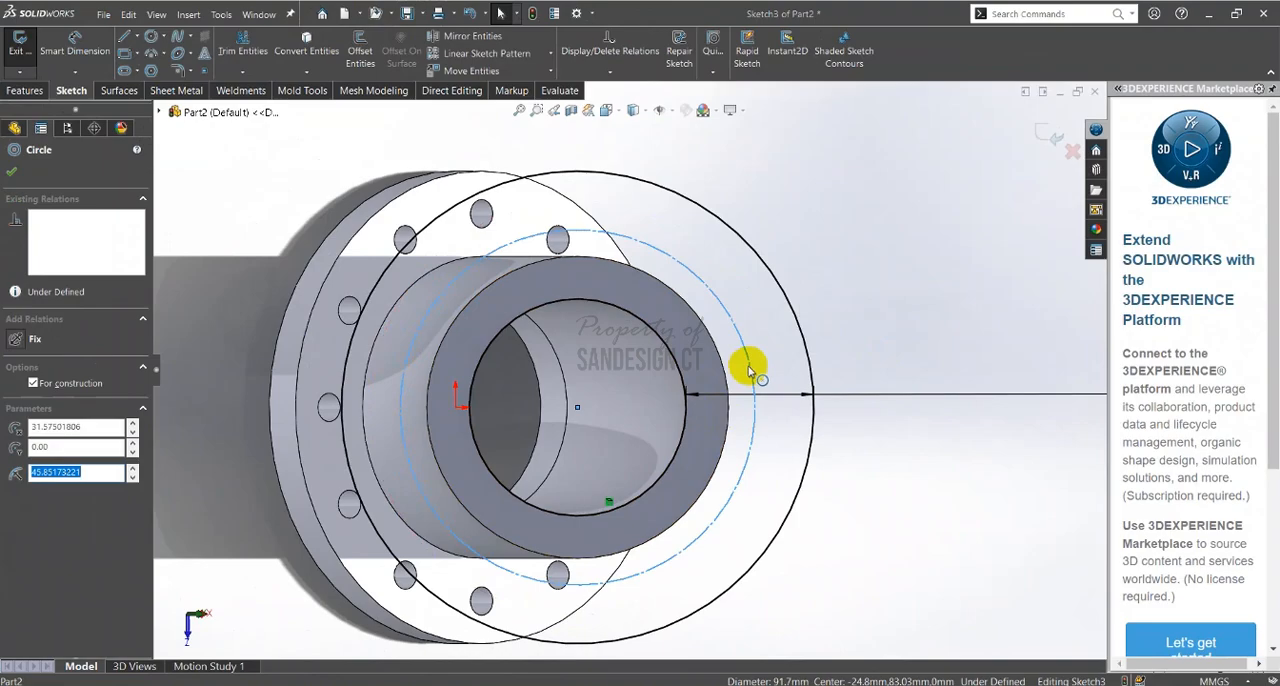
{"action": "left_click", "coordinate": [866, 341]}
{"action": "key", "text": "alt+Tab"}
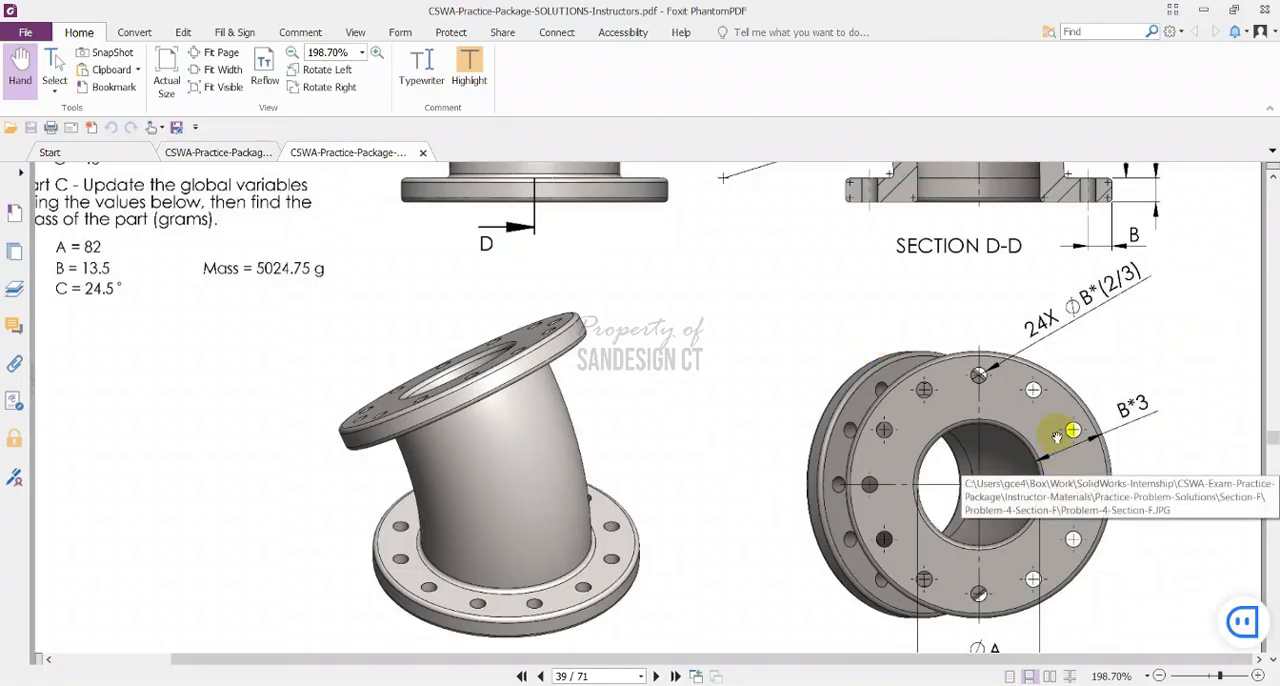
{"action": "scroll", "coordinate": [1055, 437], "scroll_direction": "up", "scroll_amount": 3}
{"action": "scroll", "coordinate": [1055, 437], "scroll_direction": "up", "scroll_amount": 2}
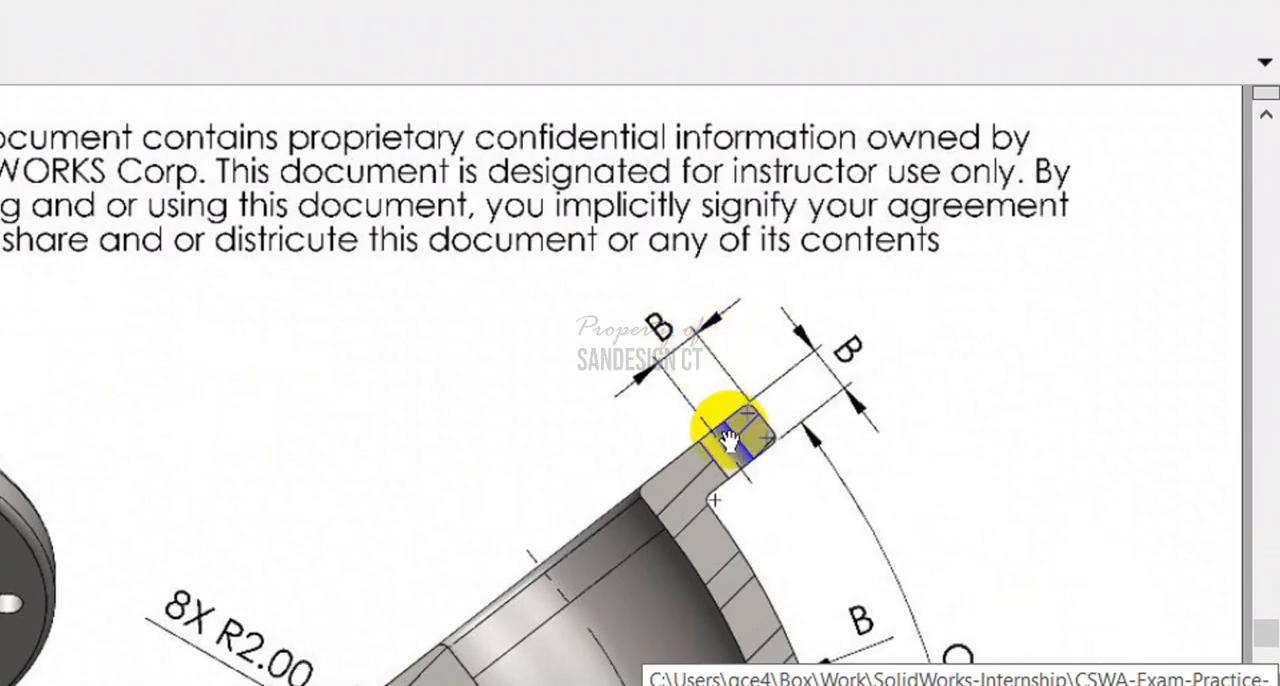
{"action": "key", "text": "alt+Tab"}
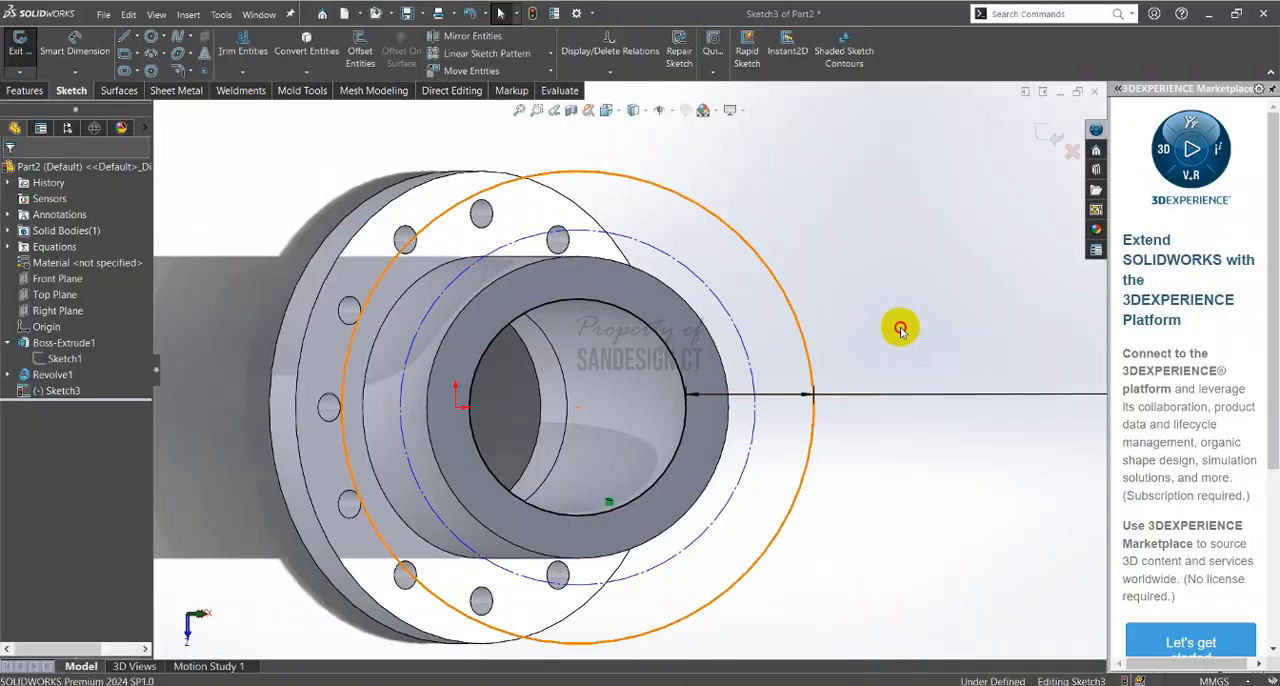
Dimension the radial distance between the construction circle and the outer circle, setting it equal to global variable b
{"action": "left_click", "coordinate": [752, 362]}
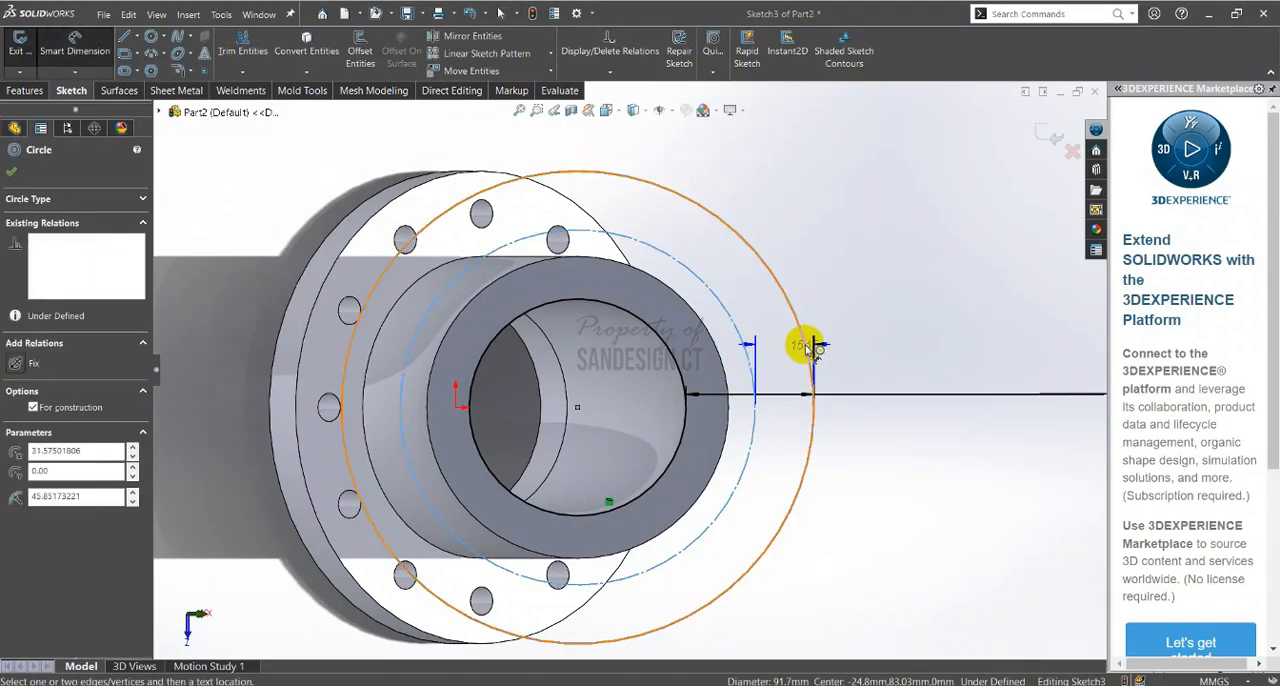
{"action": "left_click", "coordinate": [810, 346]}
{"action": "left_click", "coordinate": [871, 281]}
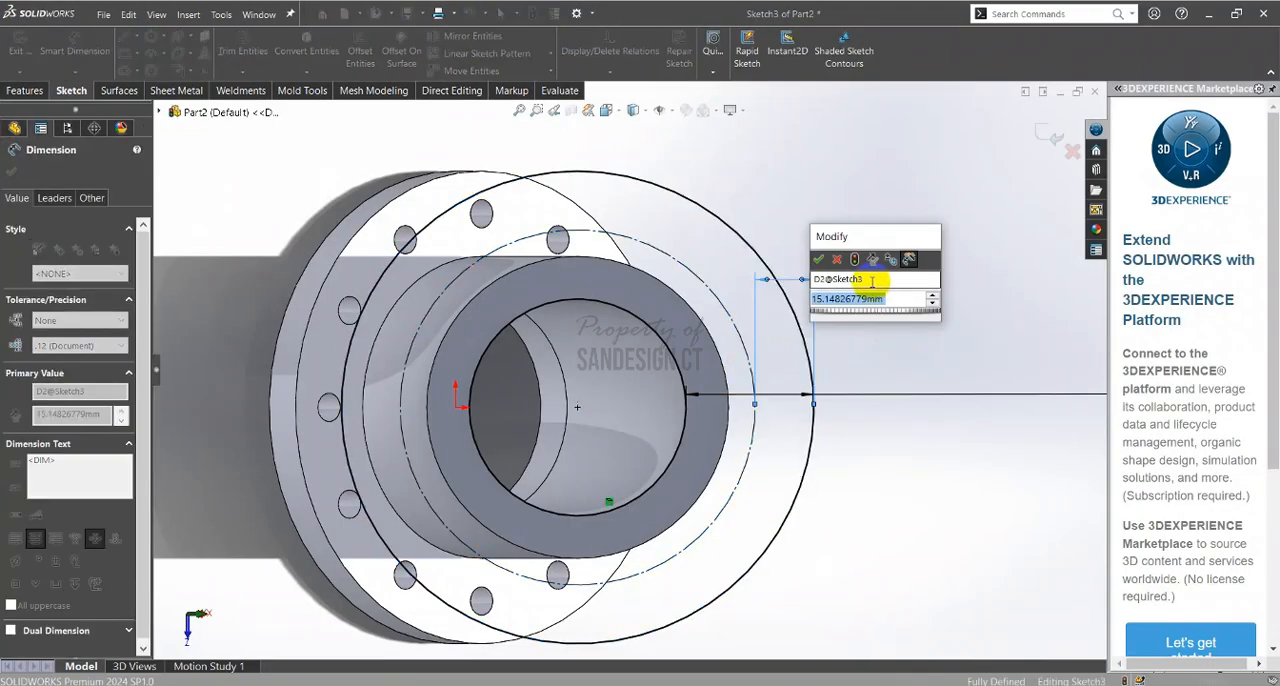
{"action": "type", "text": "="}
{"action": "mouse_move", "coordinate": [915, 320]}
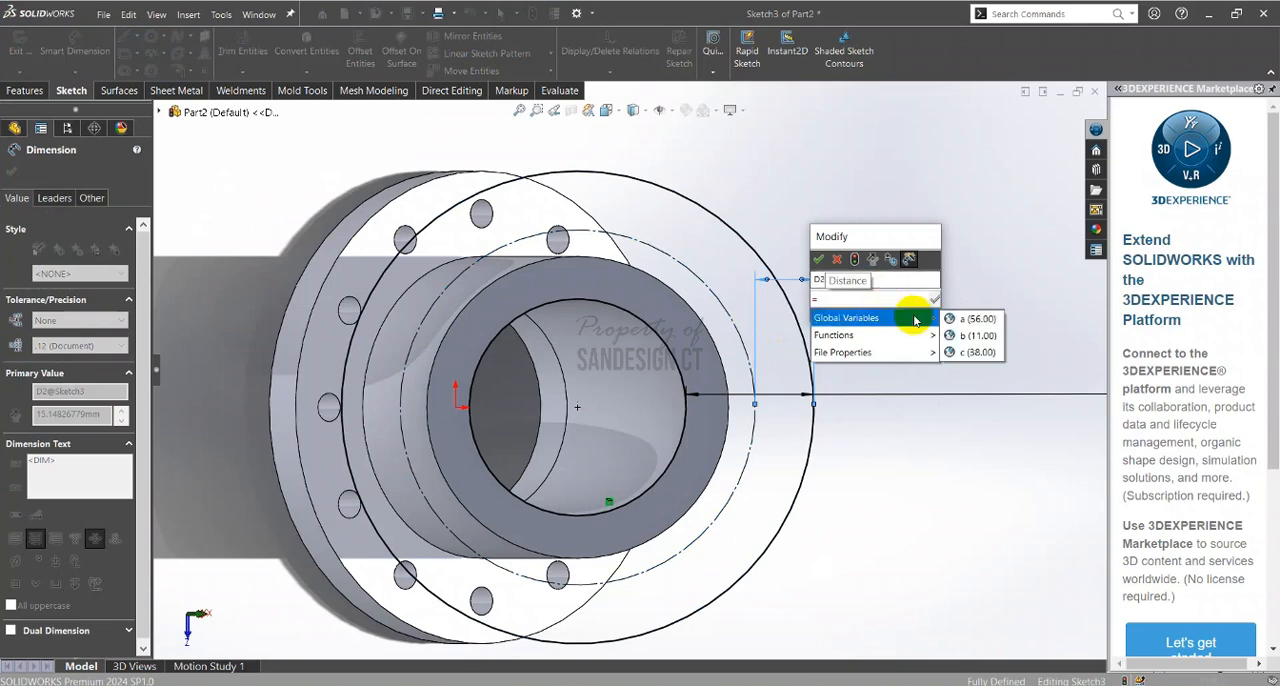
{"action": "left_click", "coordinate": [966, 338]}
{"action": "key", "text": "alt+Tab"}
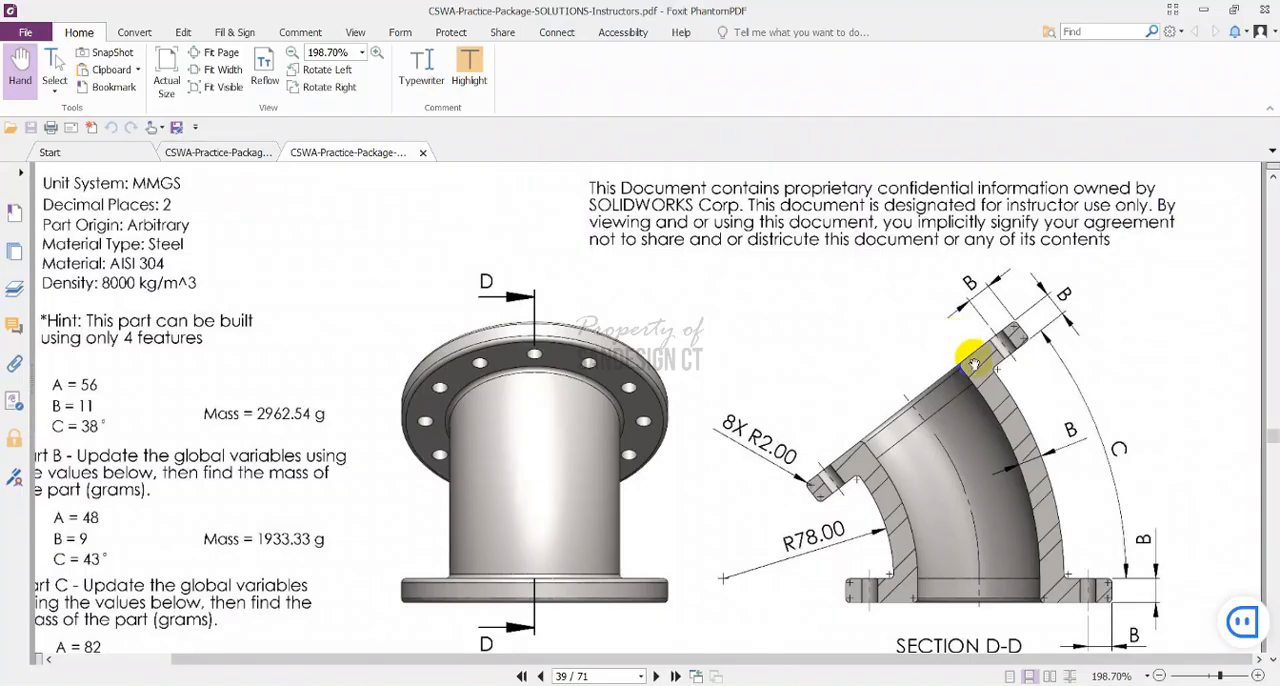
{"action": "key", "text": "alt+Tab"}
{"action": "left_click", "coordinate": [816, 259]}
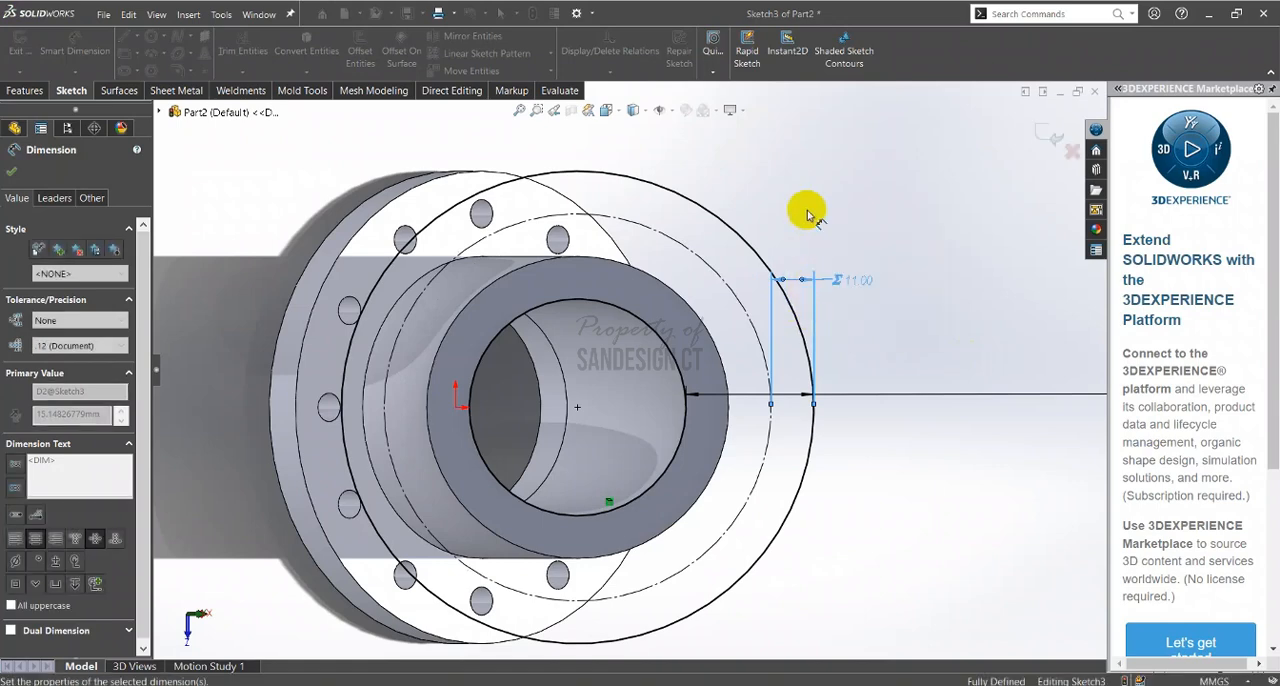
Sketch a bolt hole circle about 8.7 mm in diameter on the construction circle, horizontally aligned with the bore centre
{"action": "key", "text": "f"}
{"action": "key", "text": "c"}
{"action": "scroll", "coordinate": [552, 390], "scroll_direction": "down", "scroll_amount": 3}
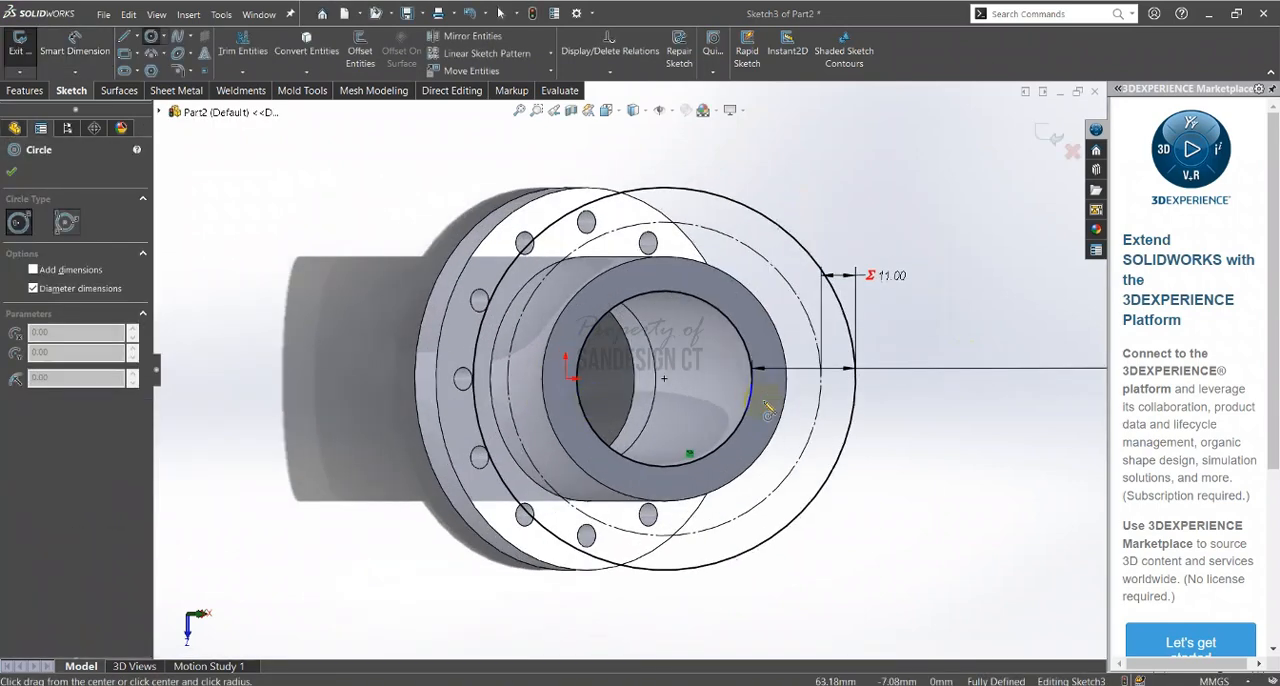
{"action": "scroll", "coordinate": [812, 380], "scroll_direction": "down", "scroll_amount": 3}
{"action": "left_click", "coordinate": [809, 373]}
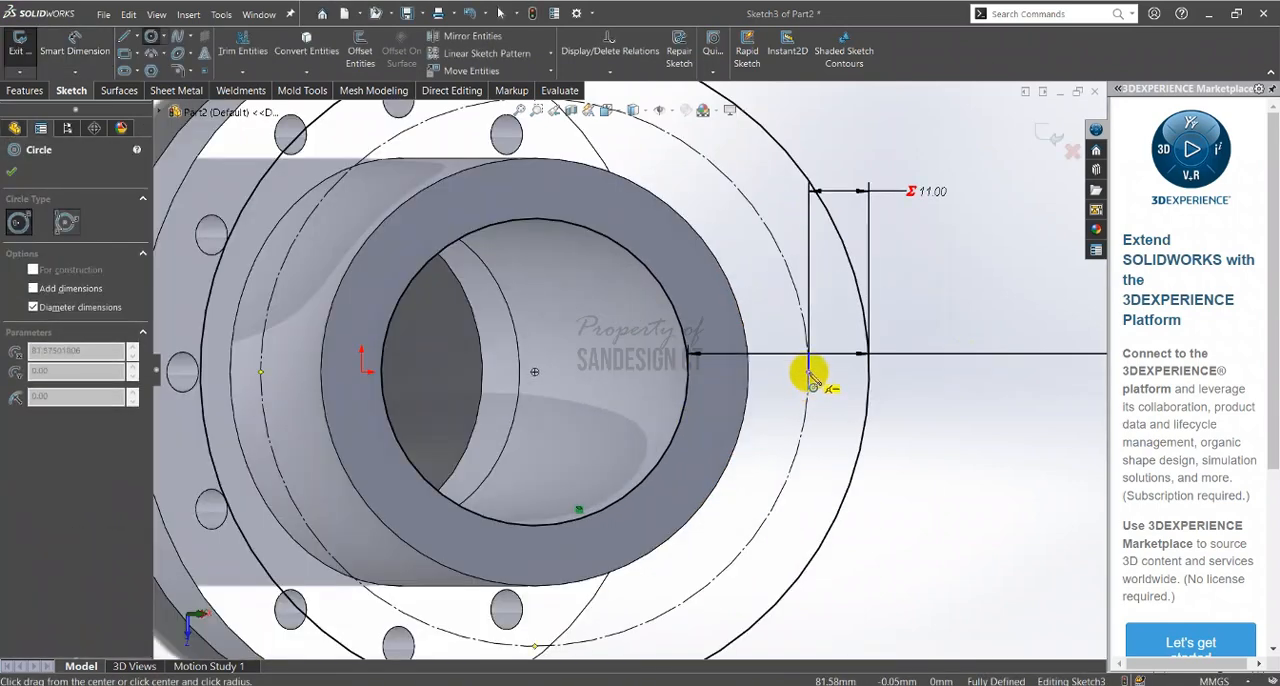
{"action": "left_click", "coordinate": [829, 372]}
Check the bolt hole diameter callout in the flange view of the PDF drawing
{"action": "key", "text": "alt+Tab"}
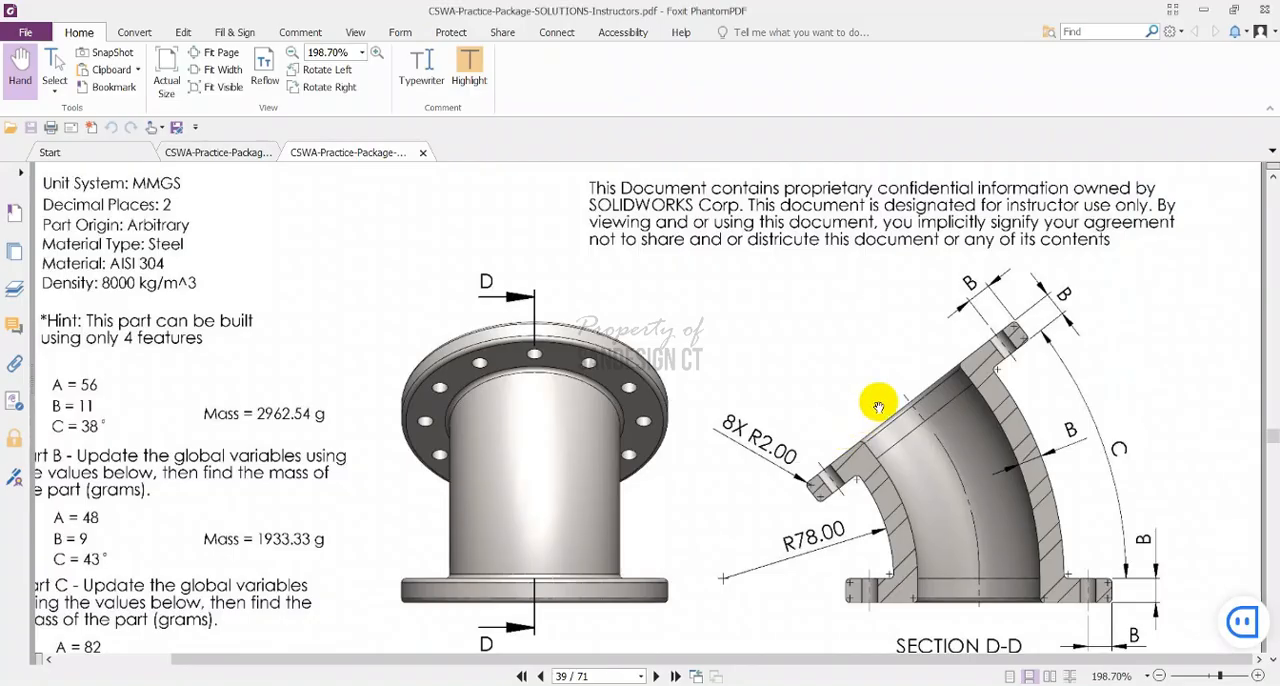
{"action": "scroll", "coordinate": [860, 420], "scroll_direction": "down", "scroll_amount": 4}
{"action": "scroll", "coordinate": [873, 406], "scroll_direction": "down", "scroll_amount": 1}
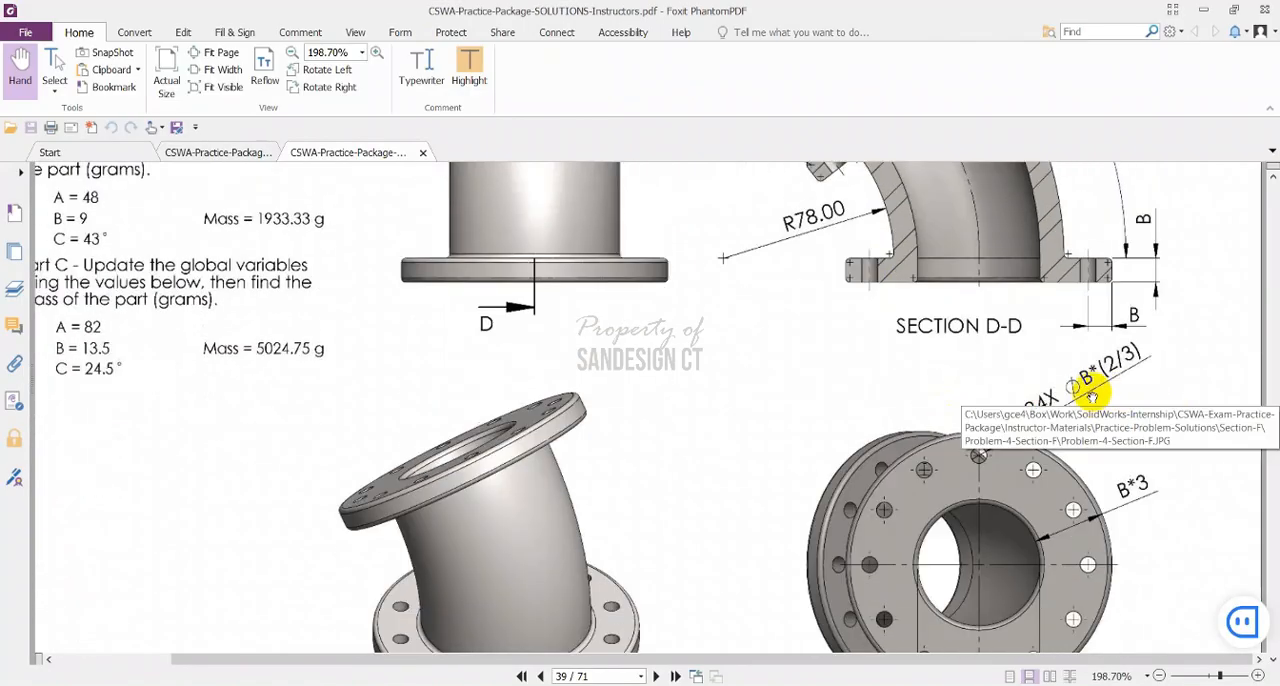
{"action": "key", "text": "alt+Tab"}
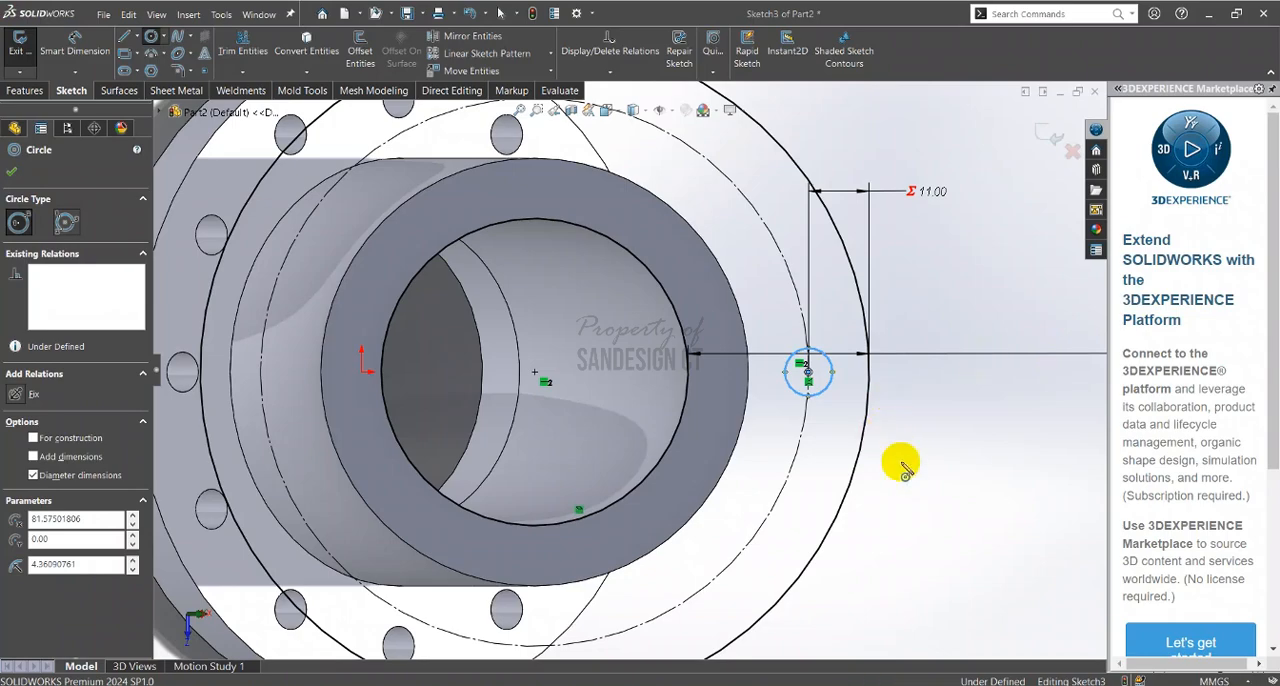
Dimension the bolt hole circle's diameter, setting it to the equation "b"*(2/3)
{"action": "right_click_drag", "start_coordinate": [901, 462], "coordinate": [952, 380]}
{"action": "left_click", "coordinate": [828, 391]}
{"action": "left_click", "coordinate": [955, 455]}
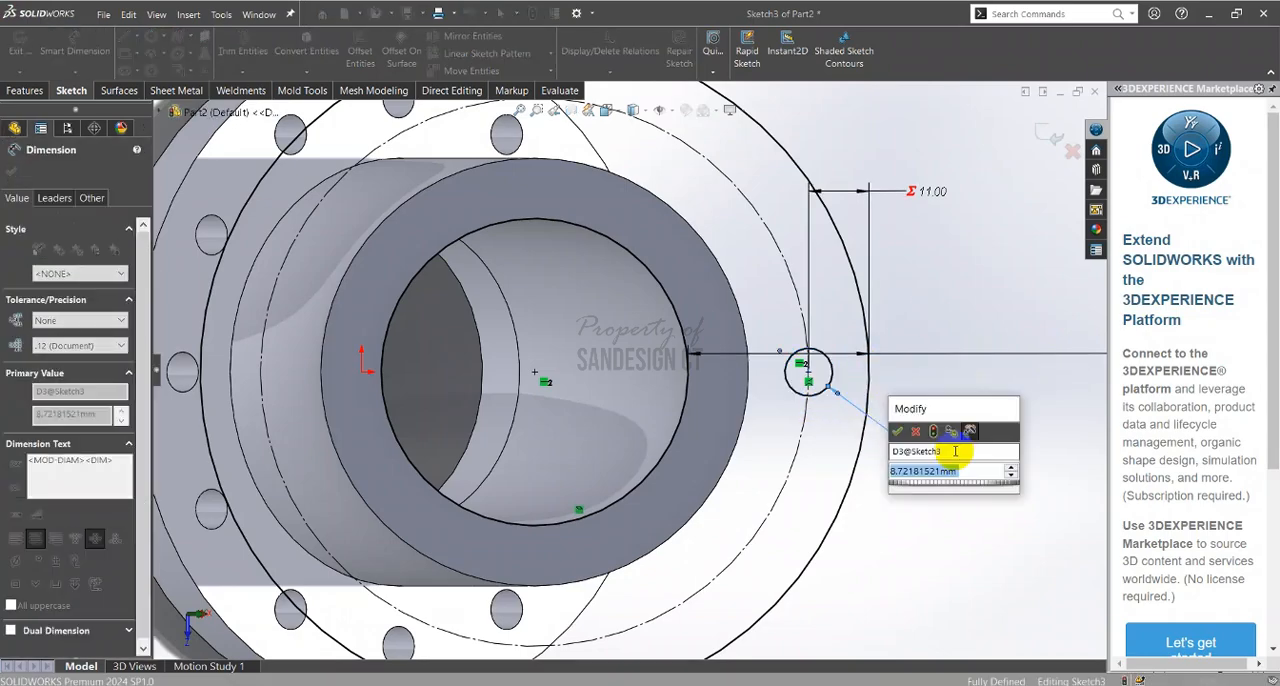
{"action": "type", "text": "="}
{"action": "mouse_move", "coordinate": [666, 437]}
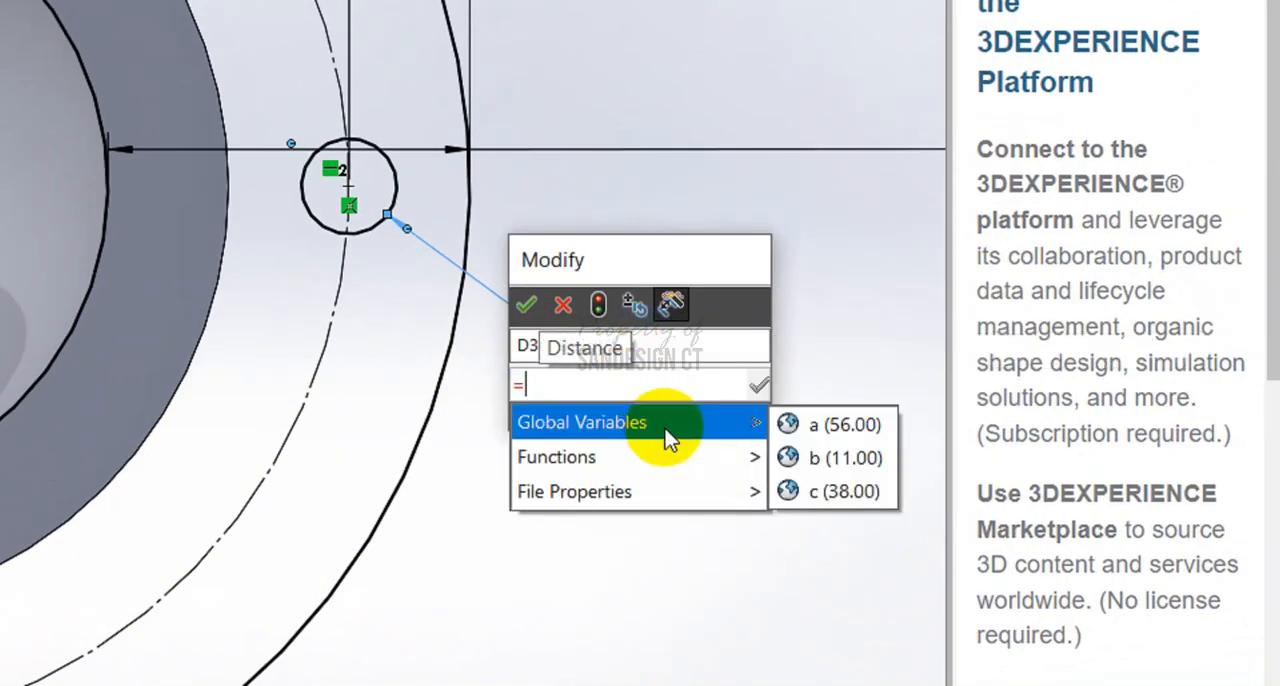
{"action": "left_click", "coordinate": [808, 455]}
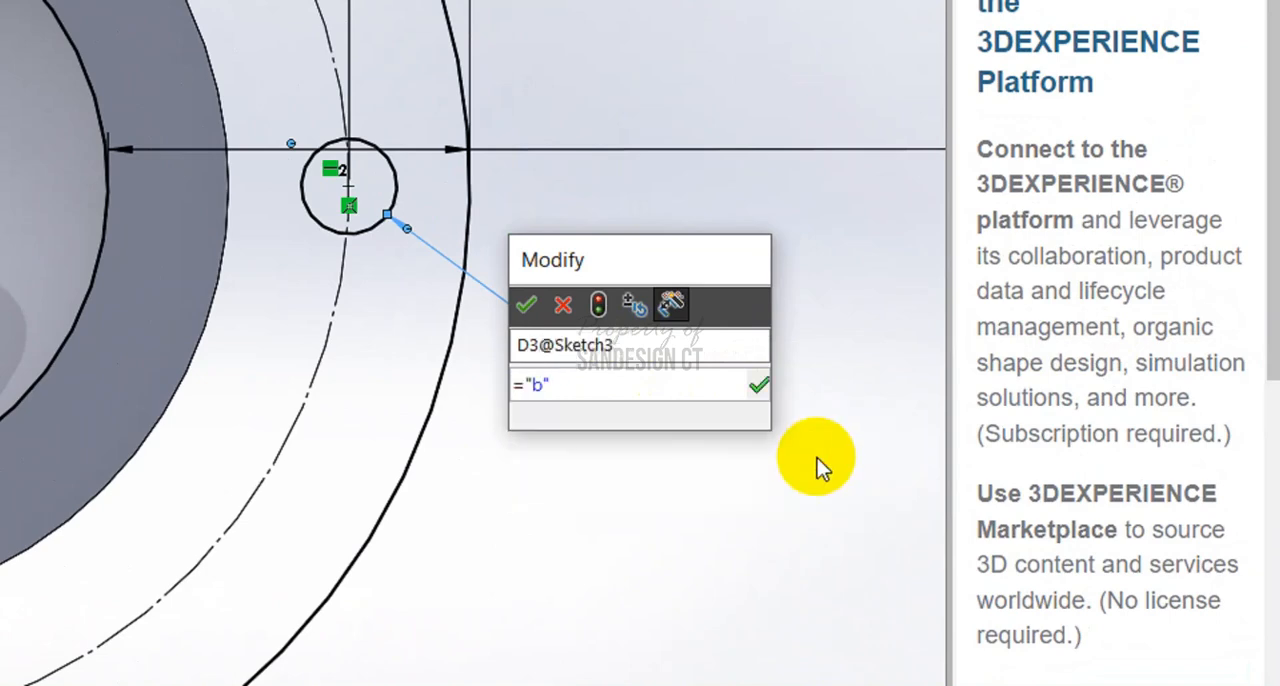
{"action": "type", "text": "*0"}
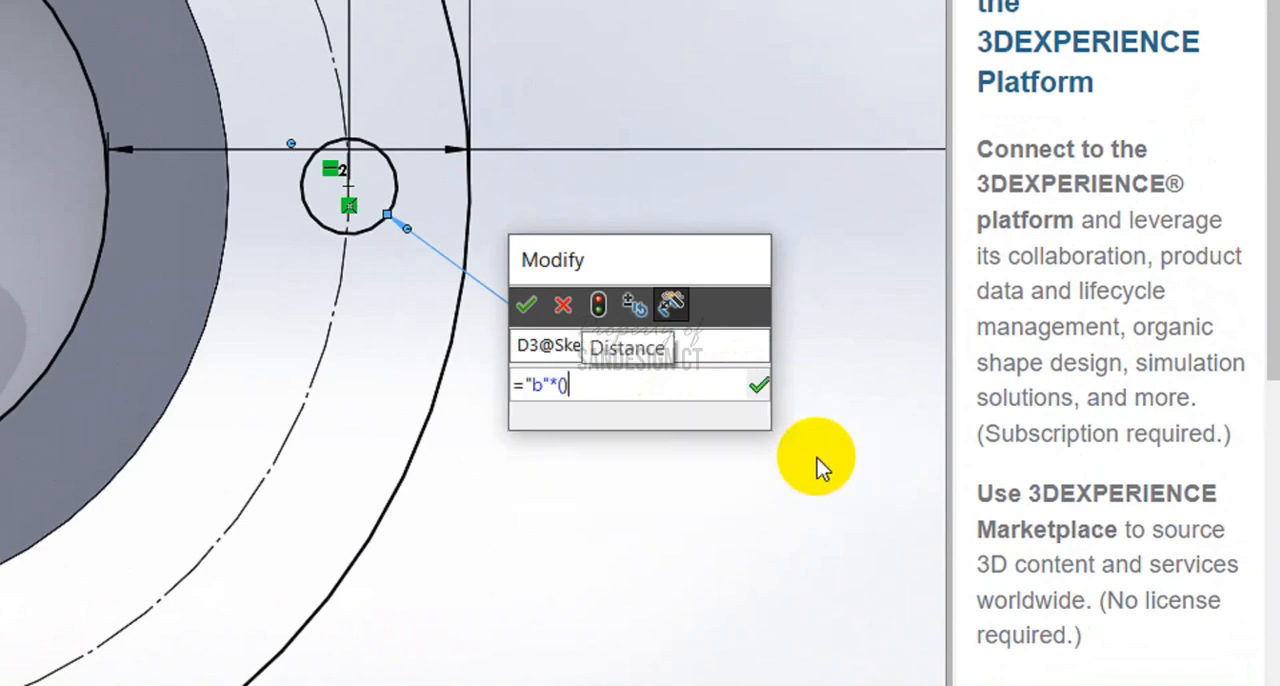
{"action": "type", "text": "2/"}
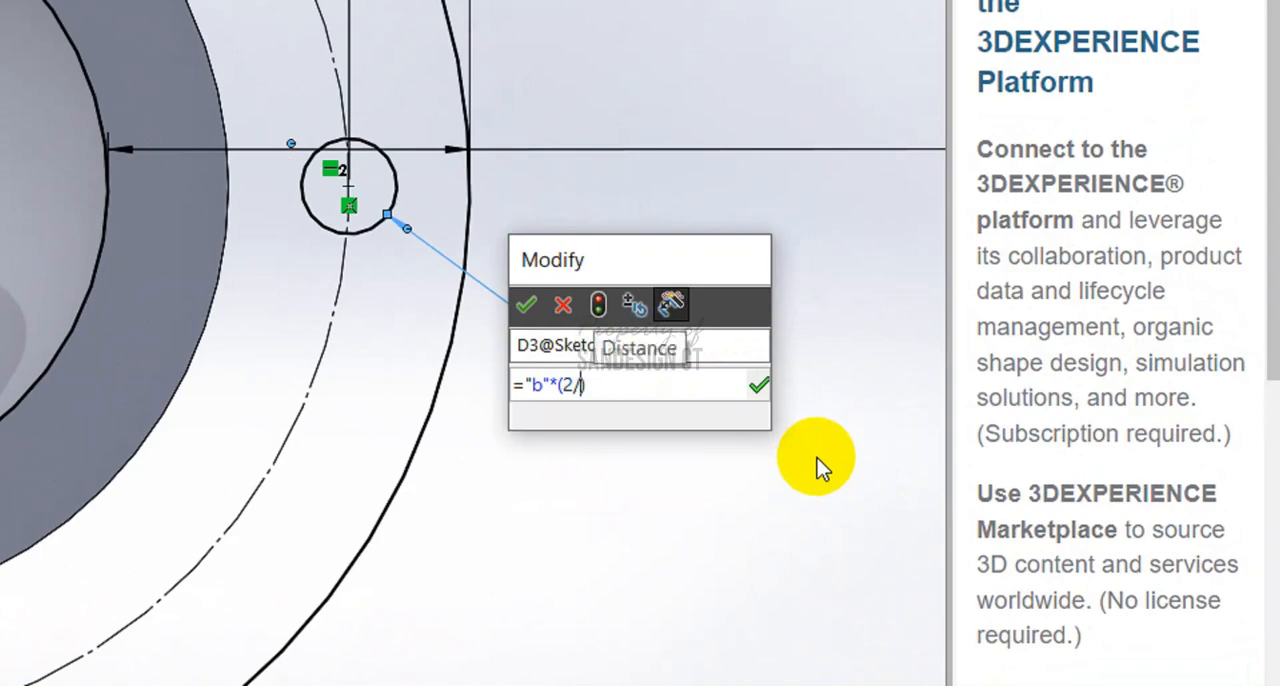
{"action": "type", "text": "3)"}
{"action": "left_click", "coordinate": [527, 304]}
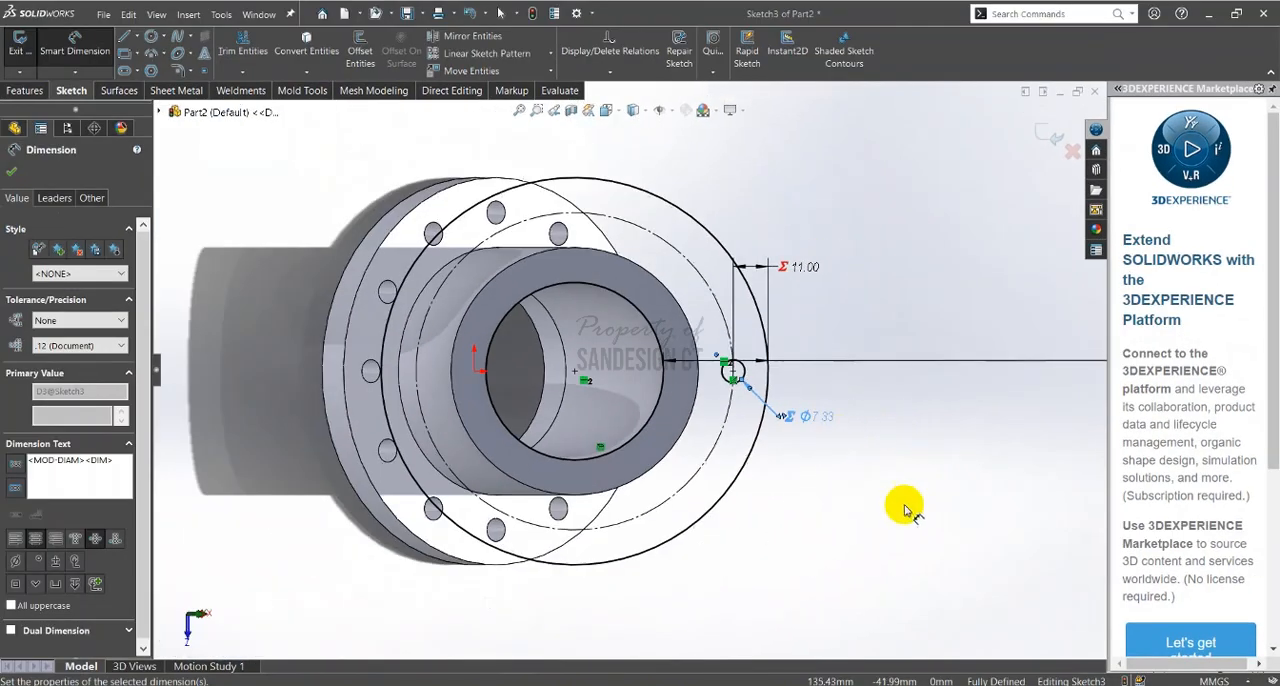
{"action": "key", "text": "Escape"}
Try a circular sketch pattern of the bolt hole circle with 12 equally spaced instances around the part origin
{"action": "scroll", "coordinate": [737, 384], "scroll_direction": "down", "scroll_amount": 5}
{"action": "left_click", "coordinate": [697, 348]}
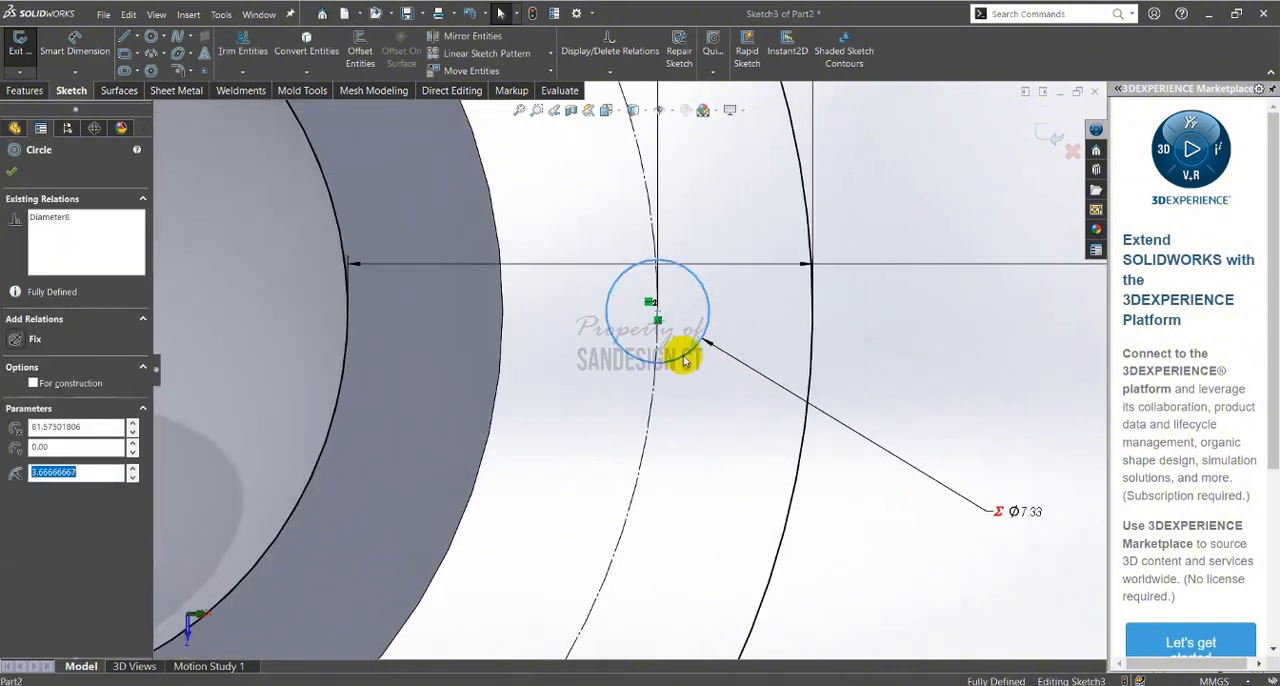
{"action": "left_click", "coordinate": [549, 55]}
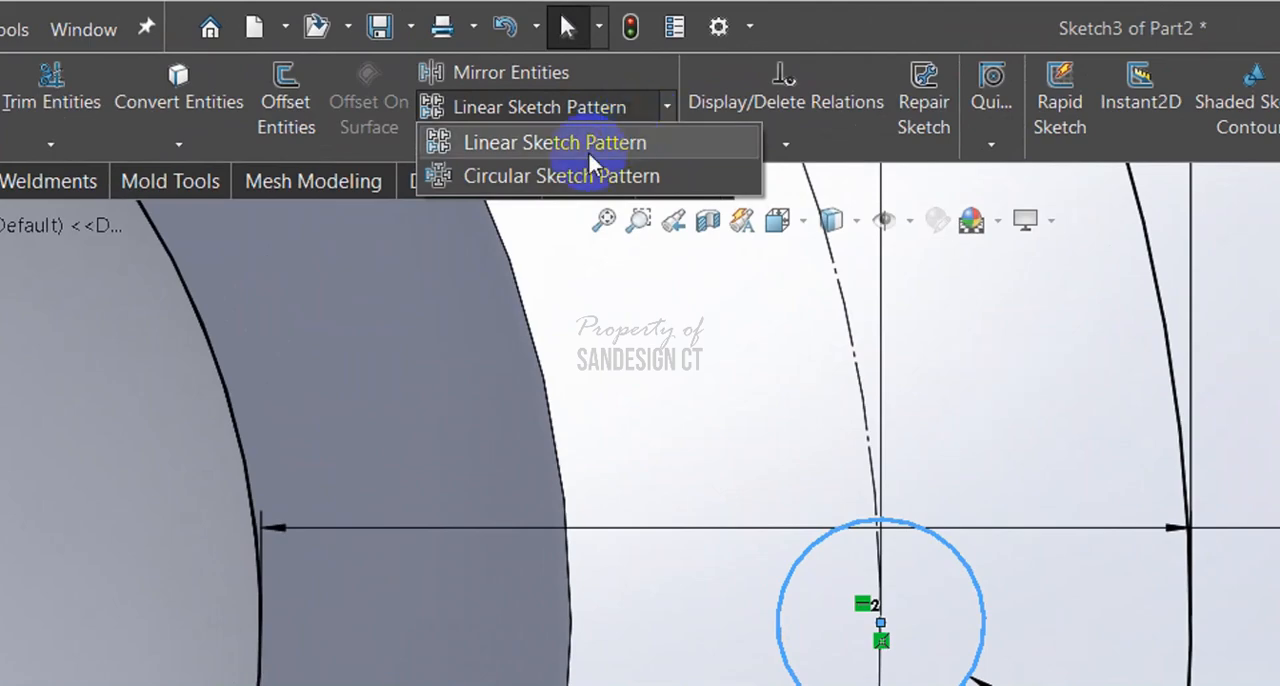
{"action": "left_click", "coordinate": [565, 185]}
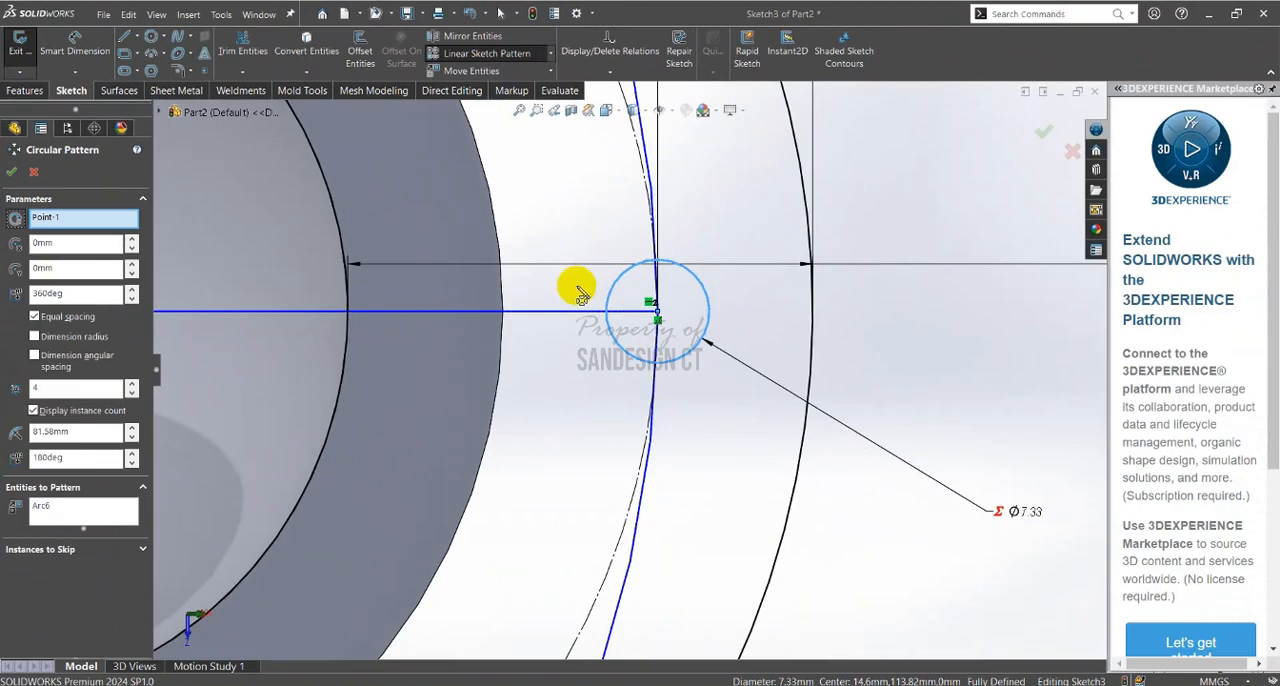
{"action": "scroll", "coordinate": [367, 289], "scroll_direction": "up", "scroll_amount": 3}
{"action": "left_click", "coordinate": [42, 386]}
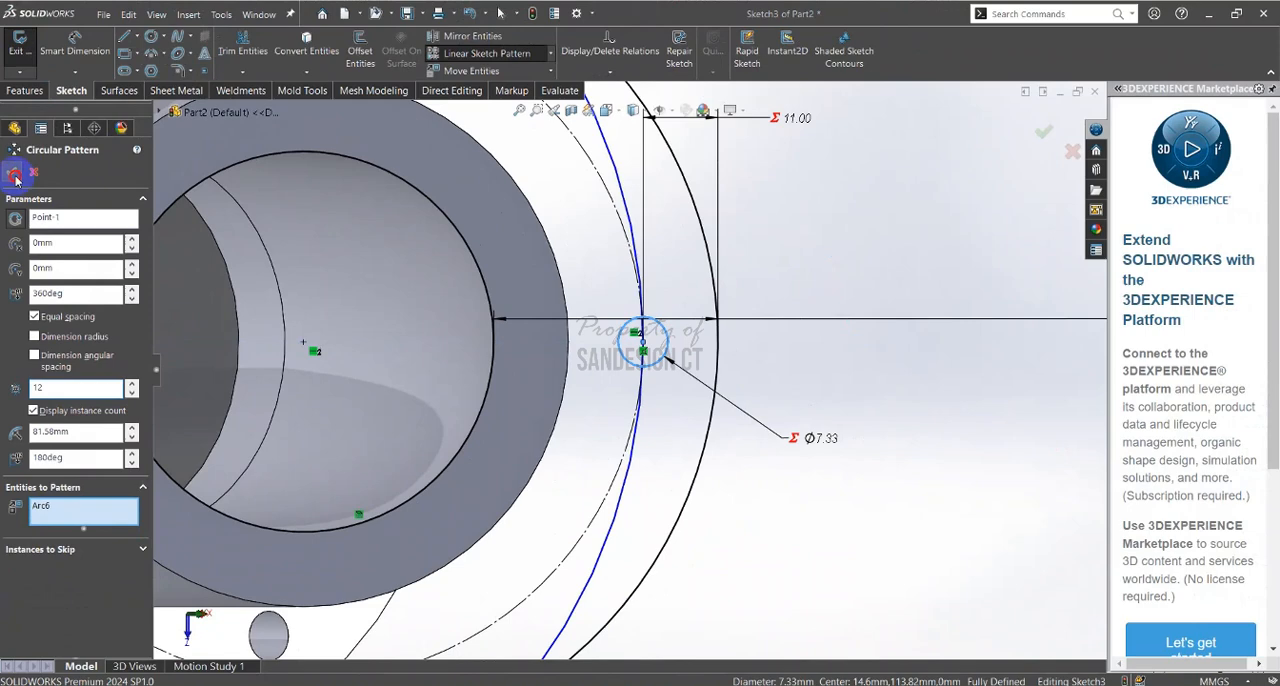
{"action": "left_click", "coordinate": [12, 155]}
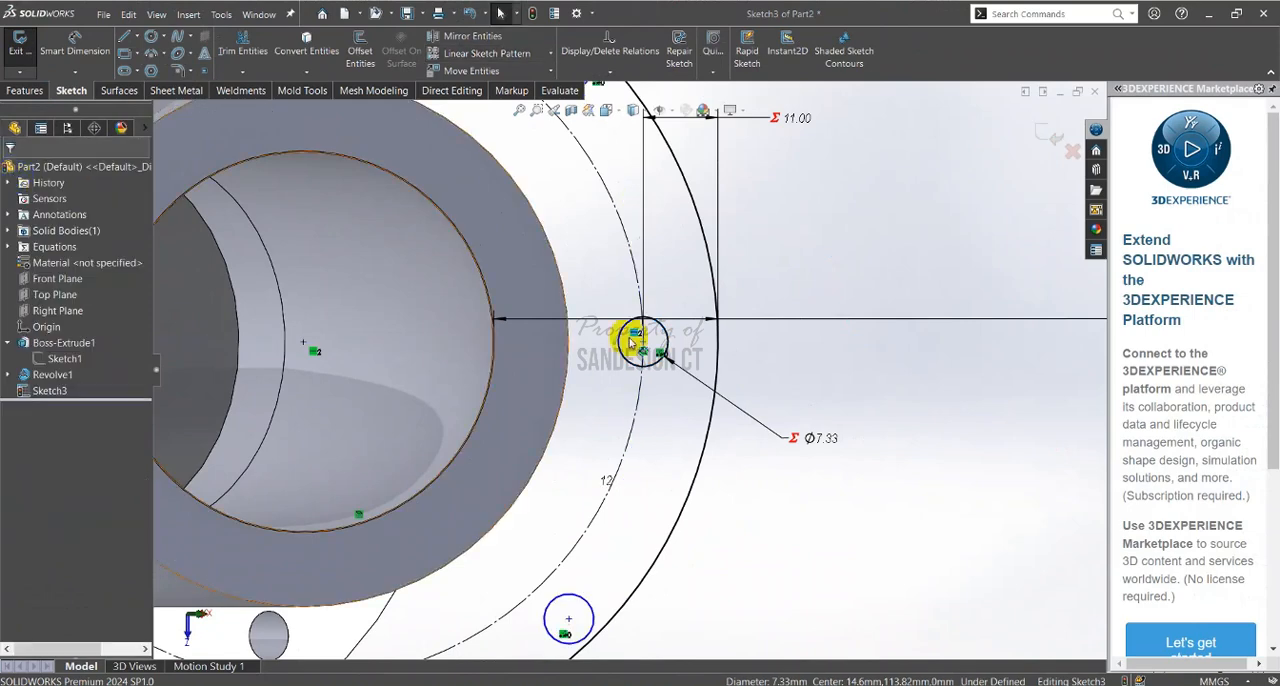
{"action": "scroll", "coordinate": [707, 557], "scroll_direction": "up", "scroll_amount": 3}
{"action": "scroll", "coordinate": [660, 538], "scroll_direction": "up", "scroll_amount": 2}
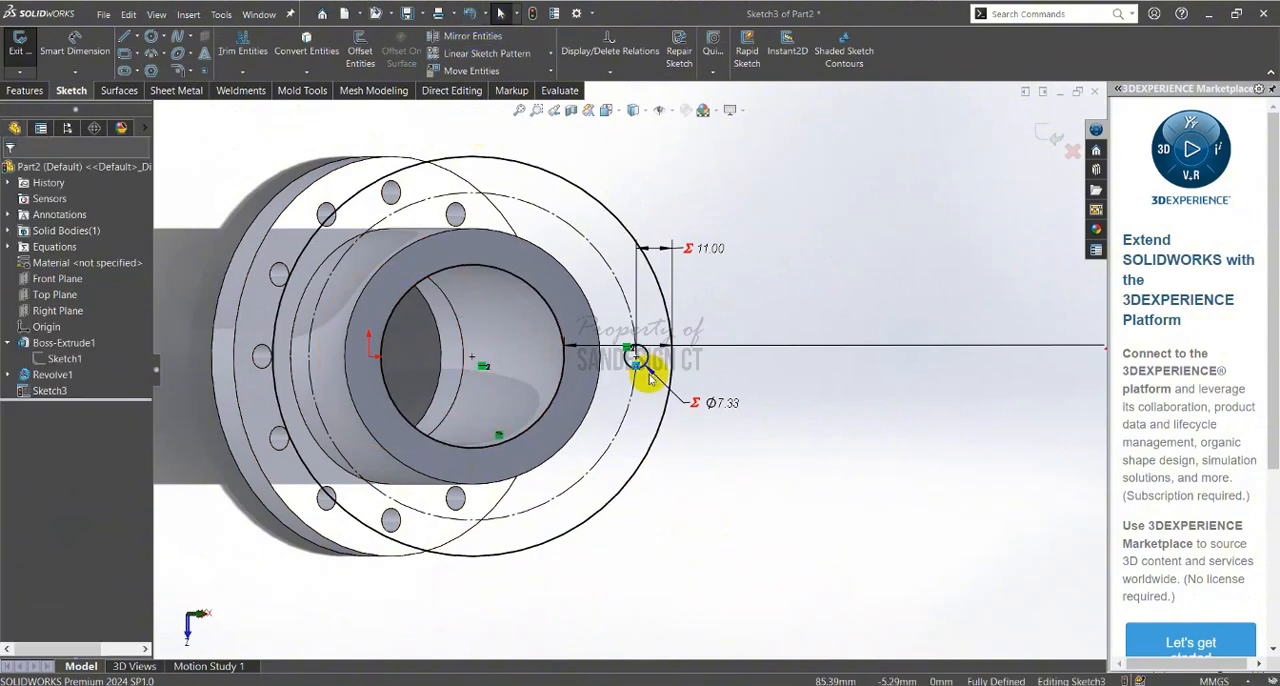
Create a circular sketch pattern of the bolt hole circle with 12 equally spaced instances over 360 degrees around the bore centre
{"action": "scroll", "coordinate": [640, 360], "scroll_direction": "down", "scroll_amount": 5}
{"action": "left_click", "coordinate": [676, 340]}
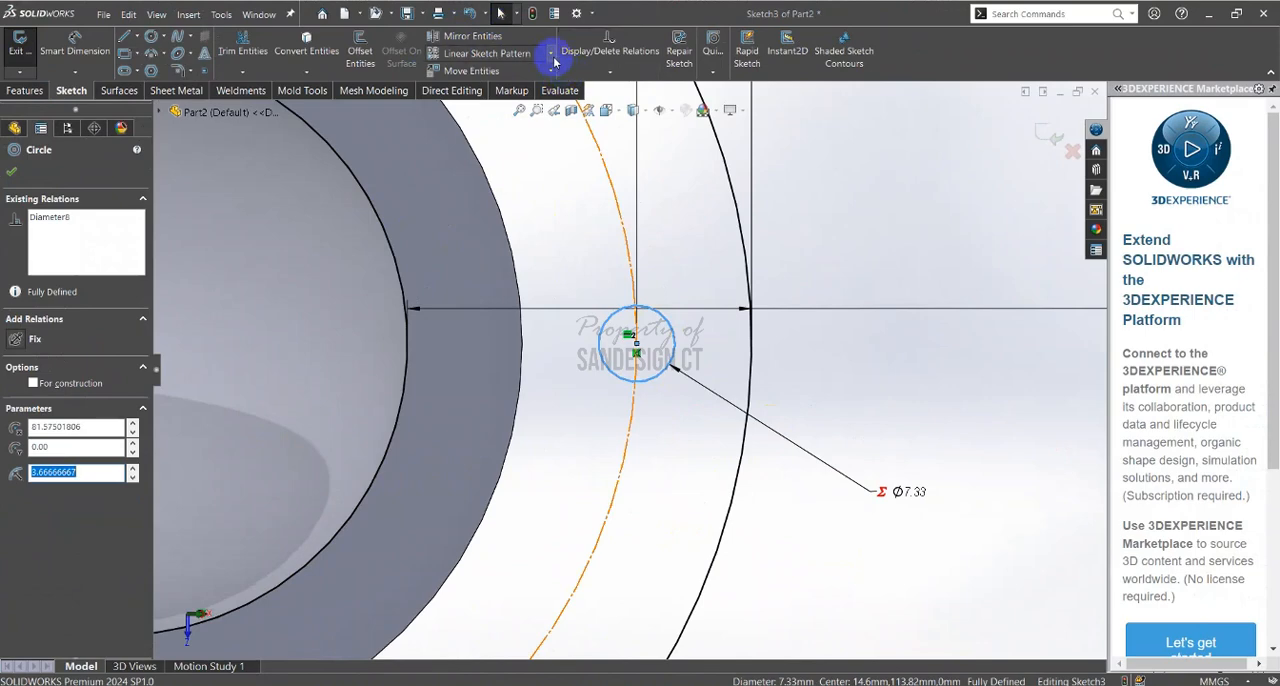
{"action": "left_click", "coordinate": [553, 58]}
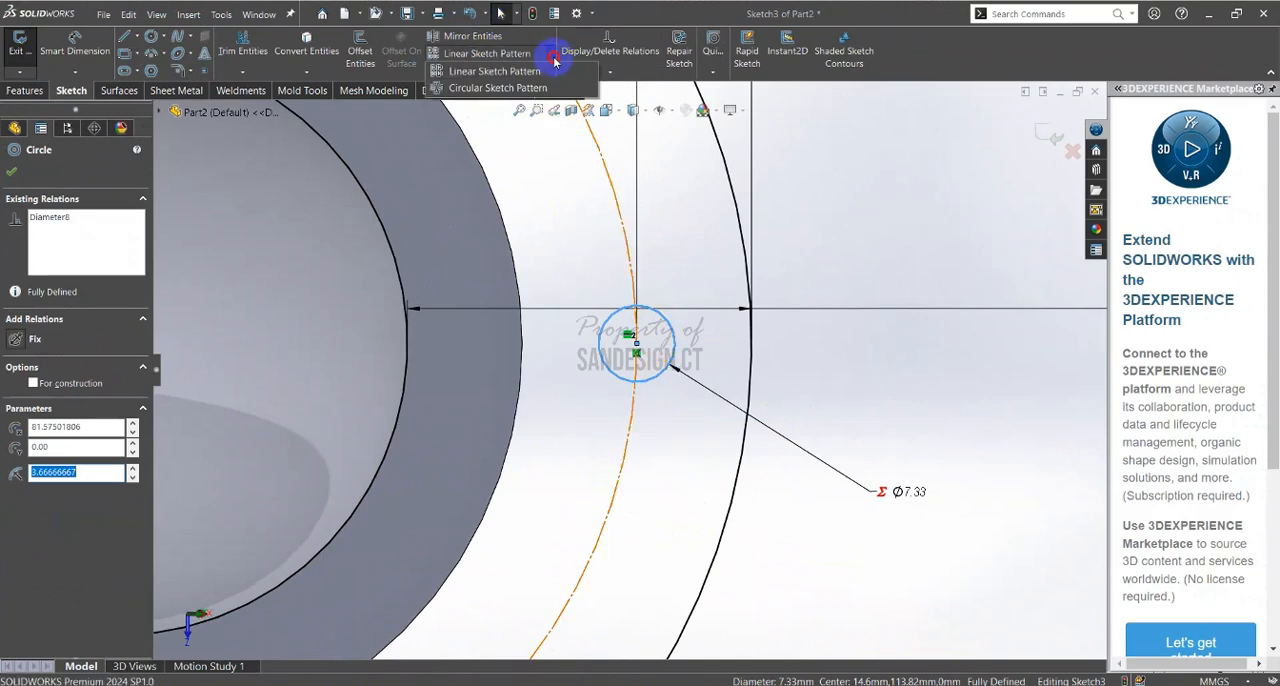
{"action": "left_click", "coordinate": [497, 88]}
{"action": "scroll", "coordinate": [473, 360], "scroll_direction": "up", "scroll_amount": 4}
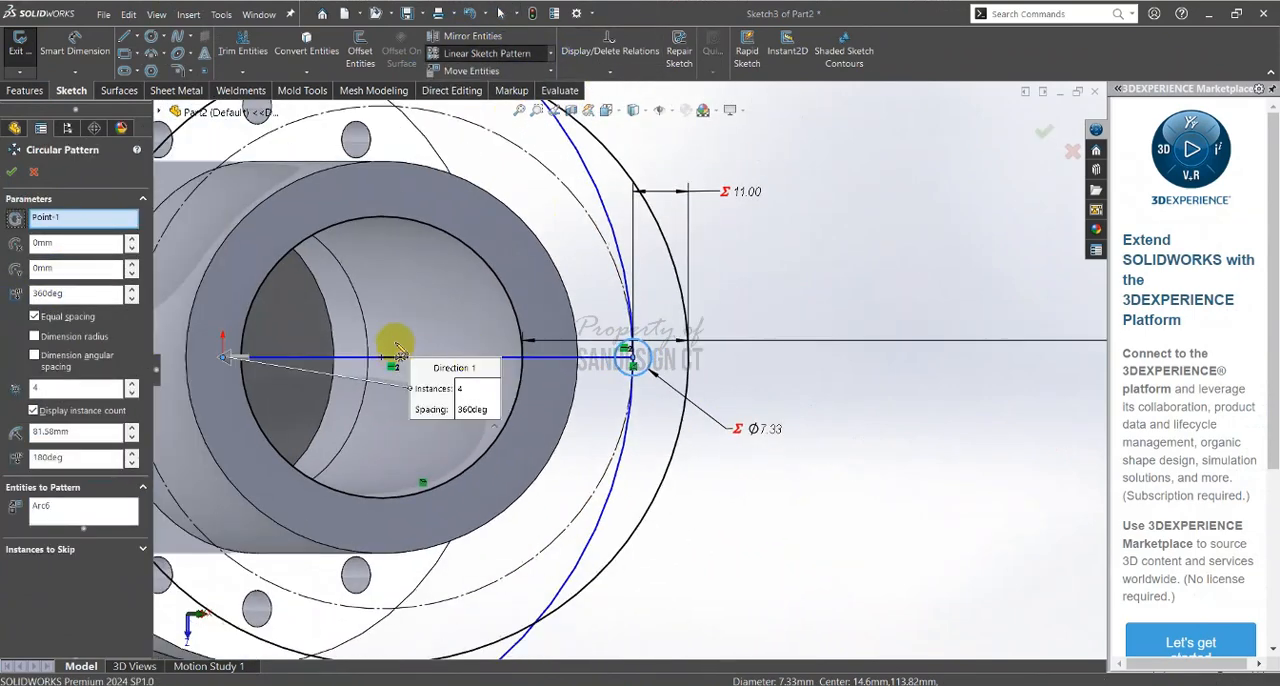
{"action": "middle_click_drag", "start_coordinate": [394, 344], "coordinate": [484, 316], "text": "ctrl"}
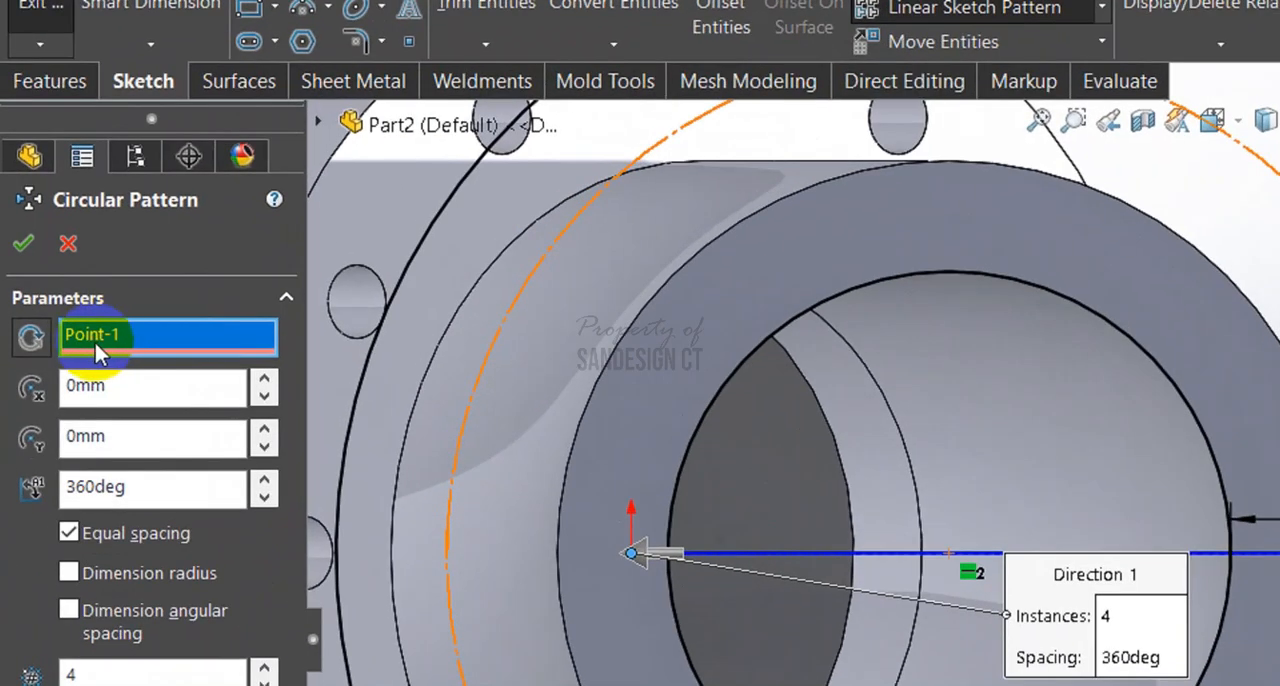
{"action": "right_click", "coordinate": [108, 335]}
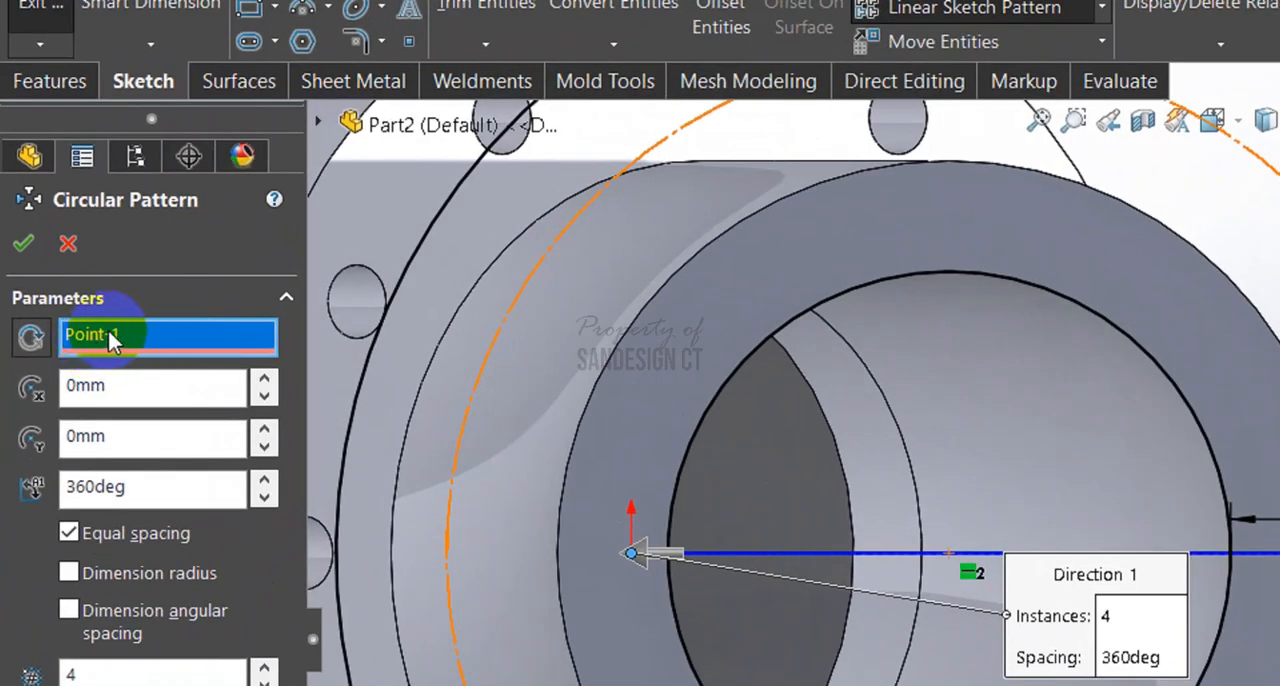
{"action": "left_click", "coordinate": [191, 348]}
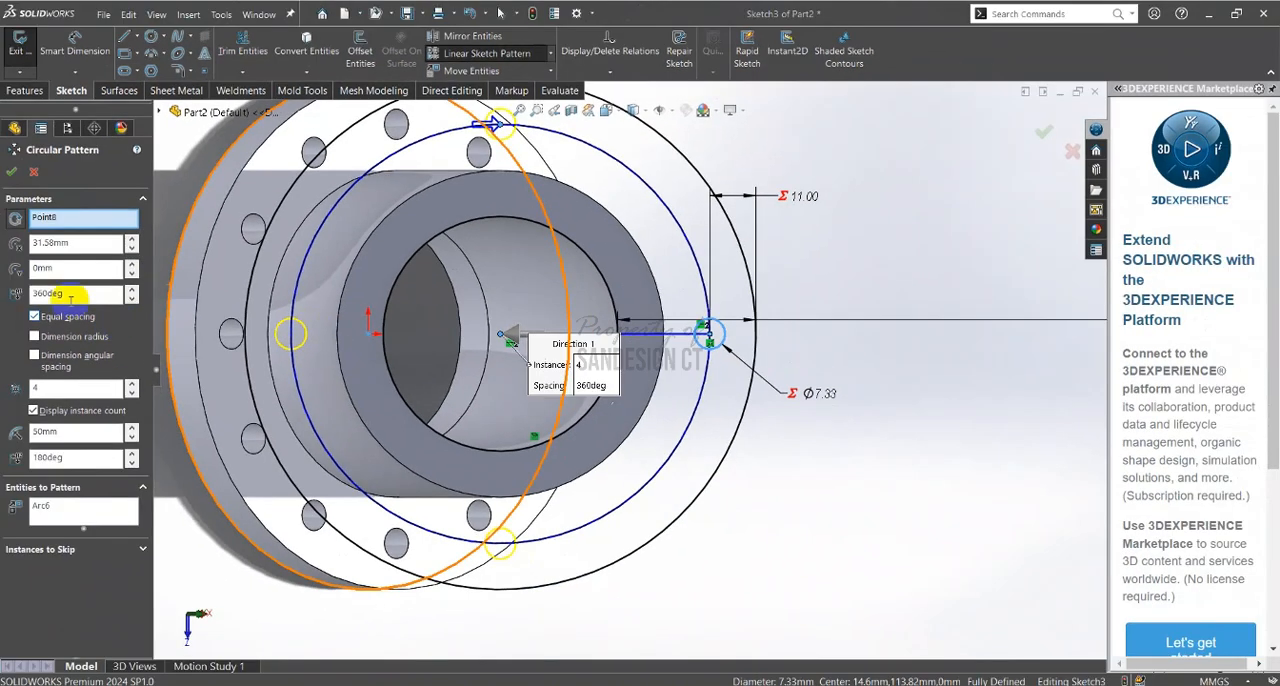
{"action": "left_click", "coordinate": [45, 386]}
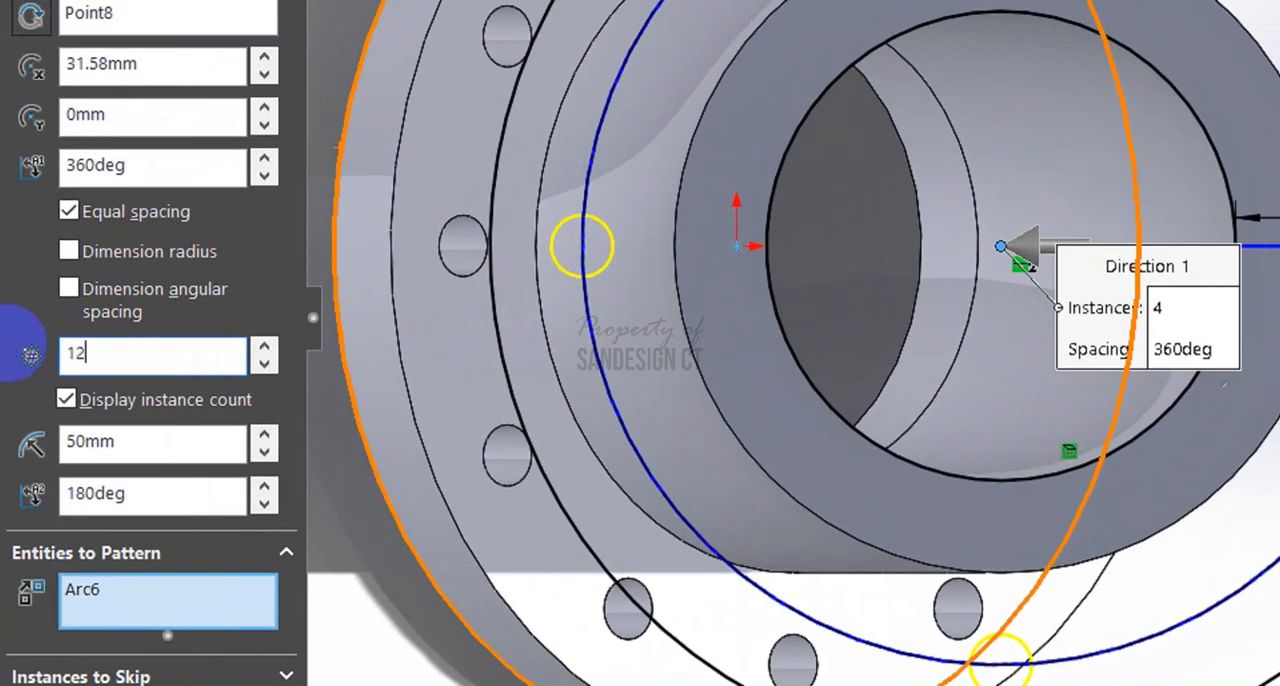
{"action": "left_click", "coordinate": [57, 352]}
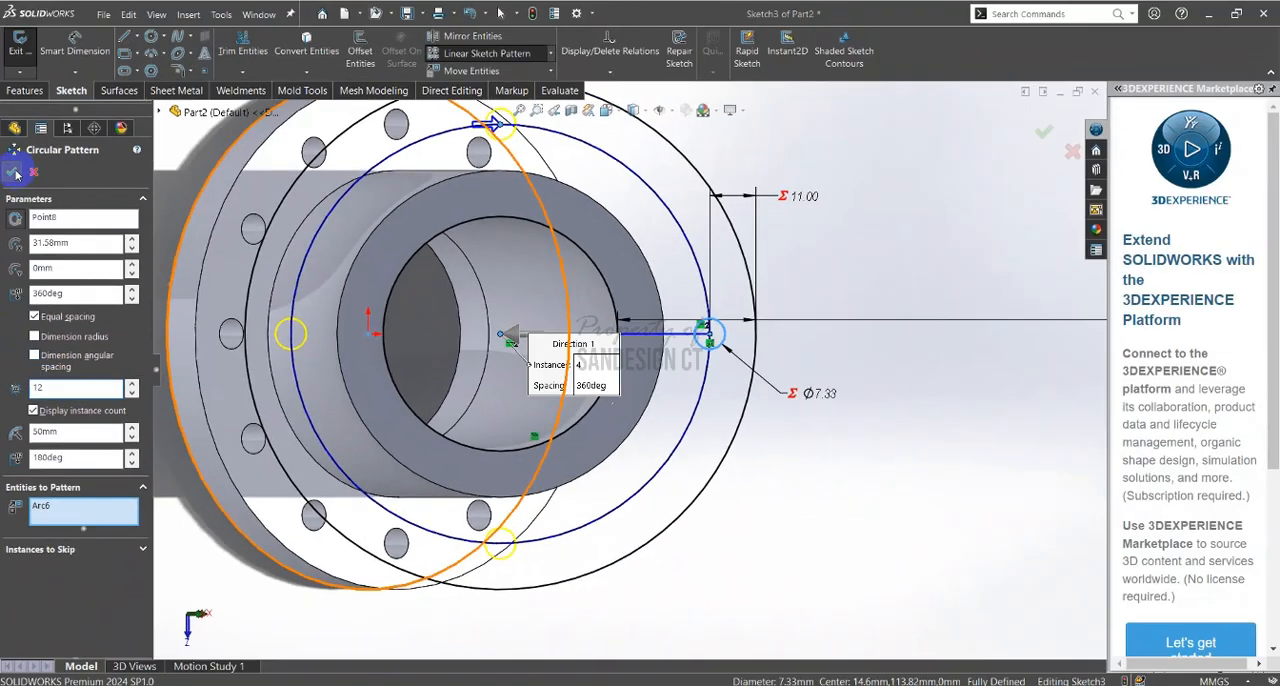
{"action": "left_click", "coordinate": [16, 173]}
Make the centres of two neighbouring patterned bolt holes coincident with the construction circle to fully define the pattern
{"action": "scroll", "coordinate": [623, 370], "scroll_direction": "down", "scroll_amount": 5}
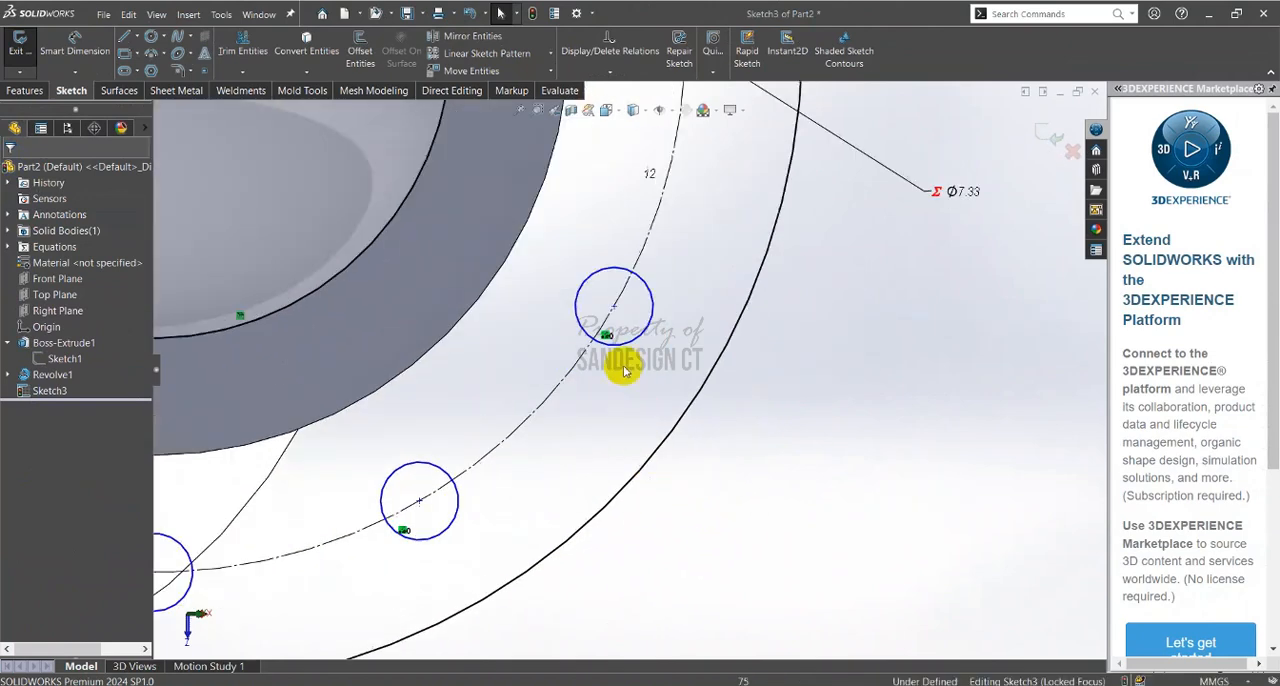
{"action": "left_click_drag", "start_coordinate": [617, 313], "coordinate": [651, 337]}
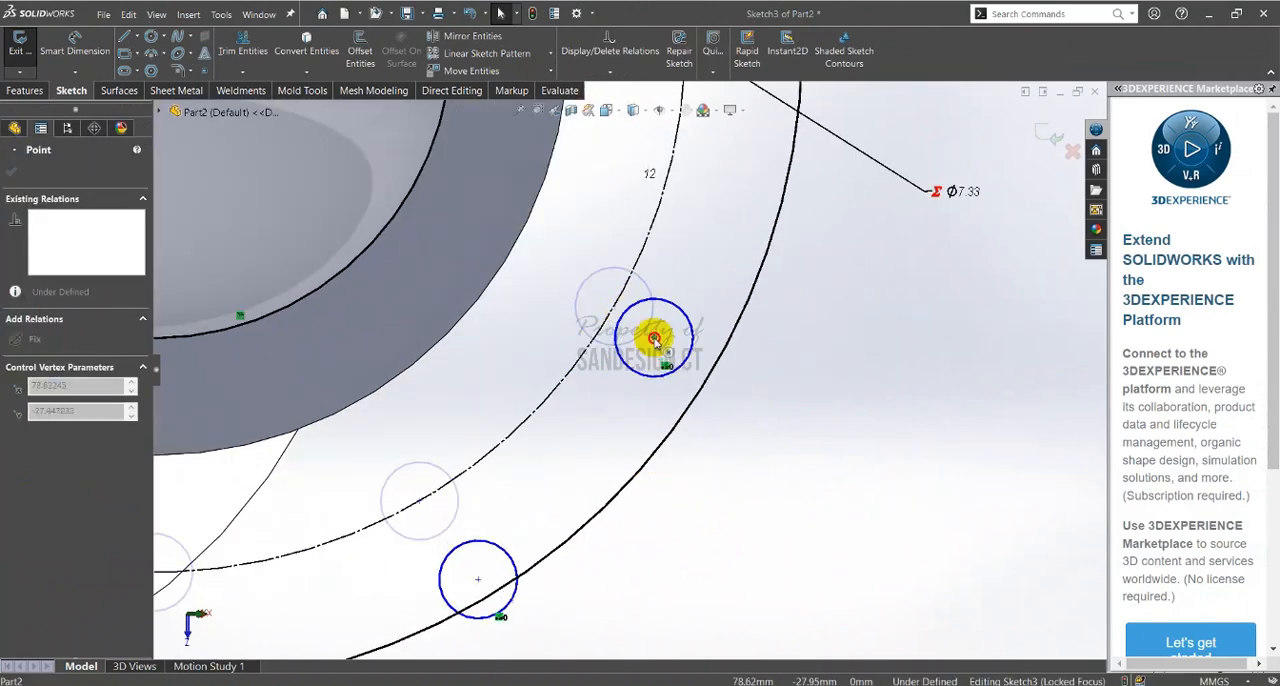
{"action": "left_click", "coordinate": [600, 329], "text": "ctrl"}
{"action": "left_click", "coordinate": [661, 290]}
{"action": "left_click", "coordinate": [403, 515]}
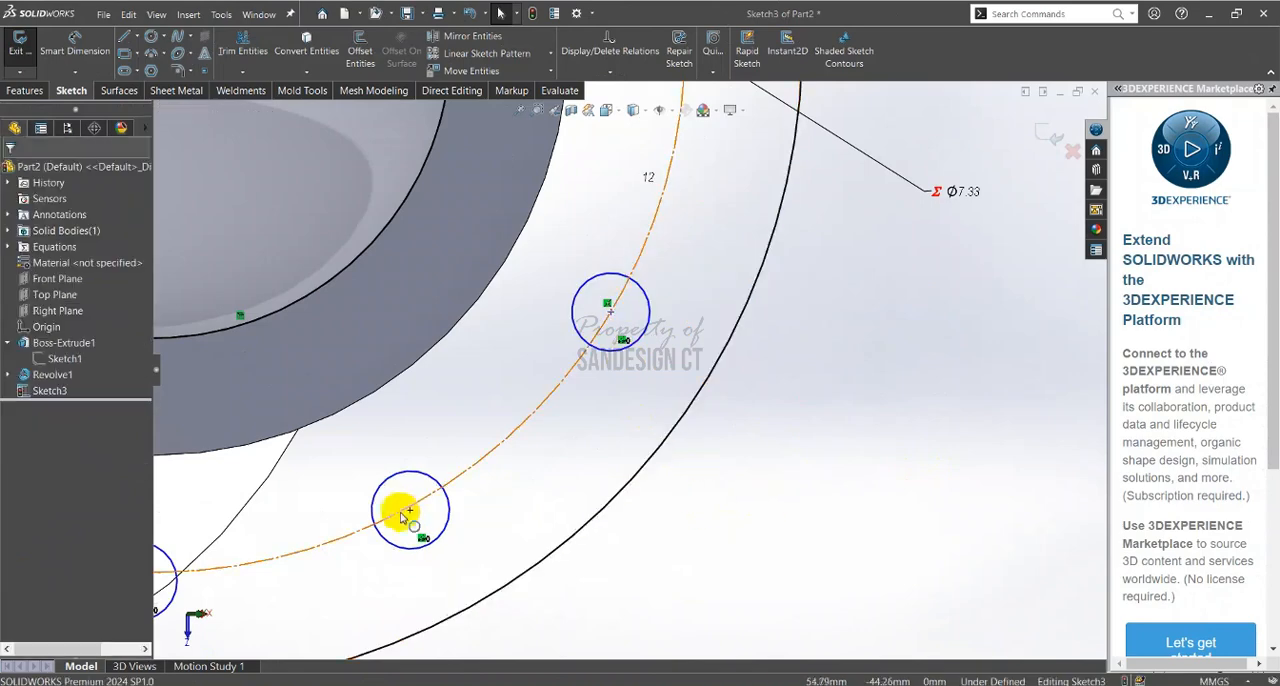
{"action": "scroll", "coordinate": [407, 520], "scroll_direction": "down", "scroll_amount": 6}
{"action": "left_click", "coordinate": [650, 300]}
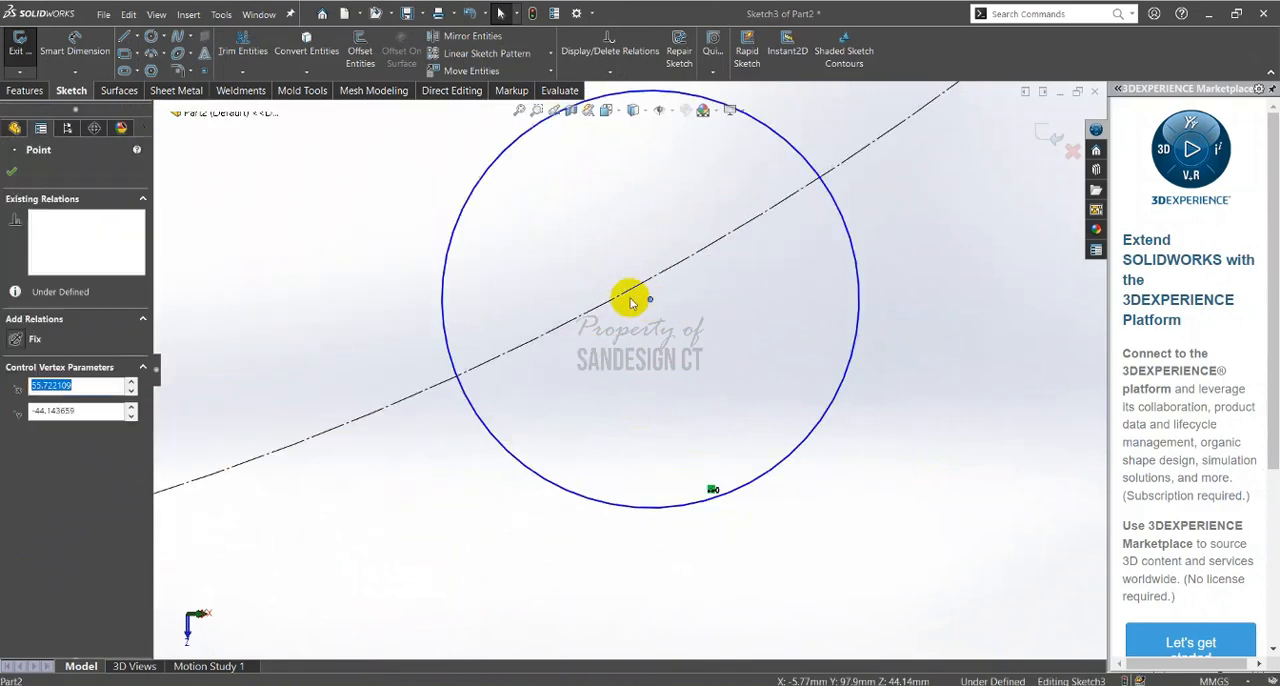
{"action": "left_click", "coordinate": [632, 292], "text": "ctrl"}
{"action": "left_click", "coordinate": [674, 234]}
{"action": "scroll", "coordinate": [630, 340], "scroll_direction": "up", "scroll_amount": 5}
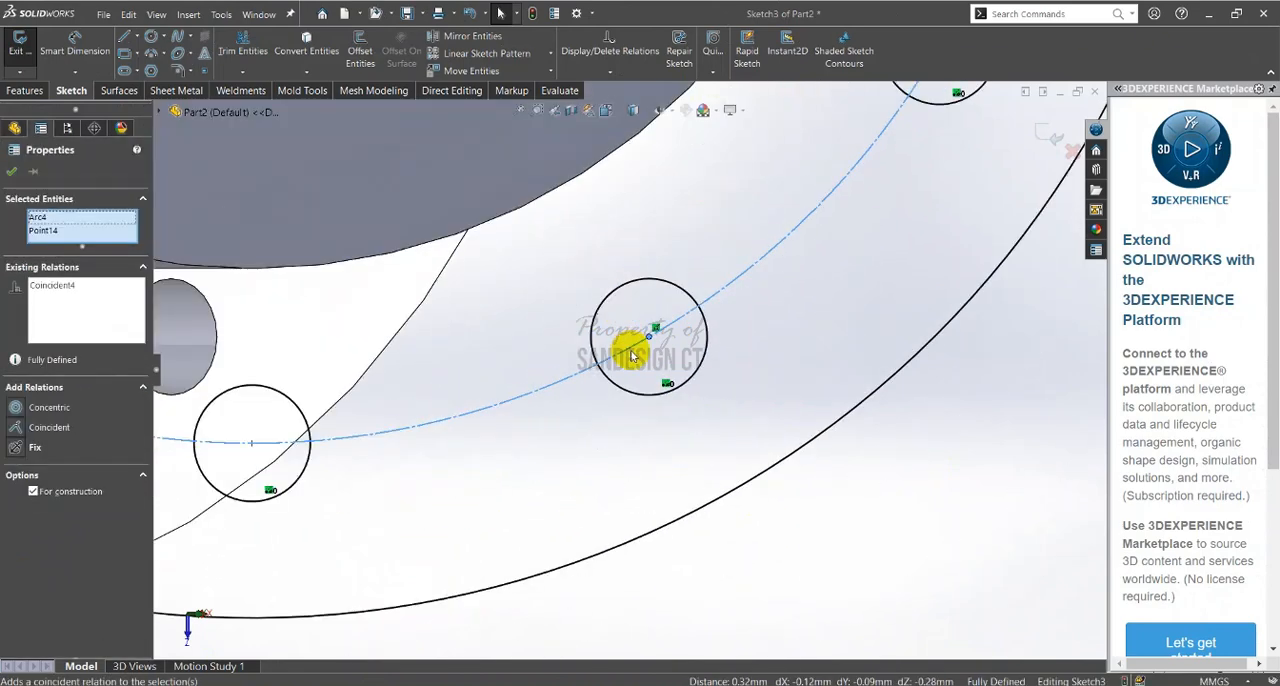
{"action": "key", "text": "Escape"}
Check the flange thickness in the PDF's section view and extrude the flange sketch as a blind, merged boss with depth equal to "b"
{"action": "scroll", "coordinate": [637, 377], "scroll_direction": "up", "scroll_amount": 3}
{"action": "middle_click_drag", "start_coordinate": [592, 405], "coordinate": [578, 365], "text": "ctrl"}
{"action": "left_click", "coordinate": [25, 90]}
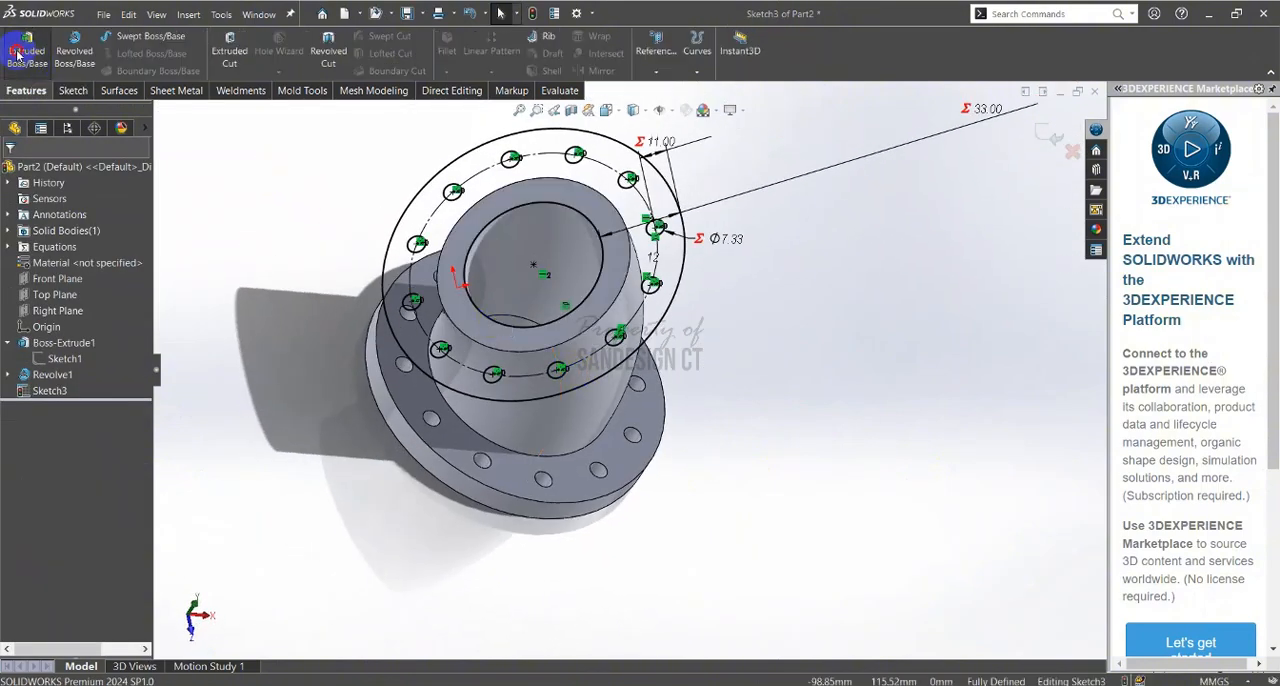
{"action": "left_click", "coordinate": [17, 55]}
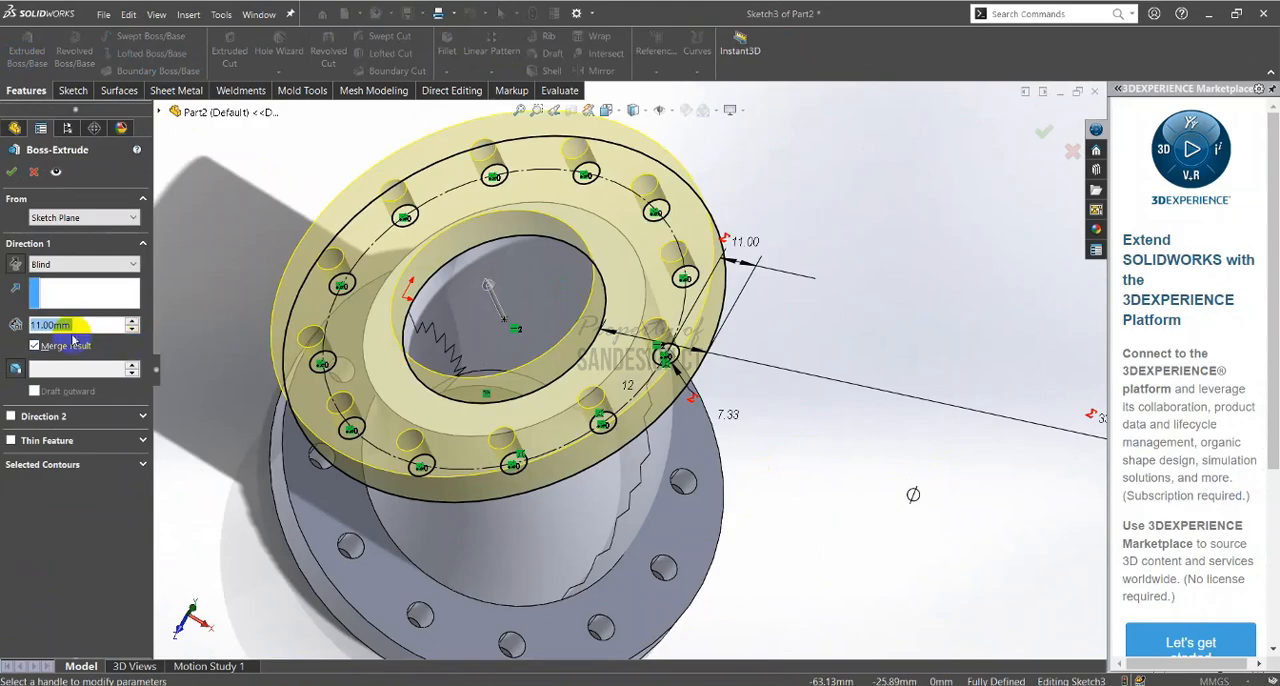
{"action": "key", "text": "alt+Tab"}
{"action": "scroll", "coordinate": [875, 455], "scroll_direction": "up", "scroll_amount": 5}
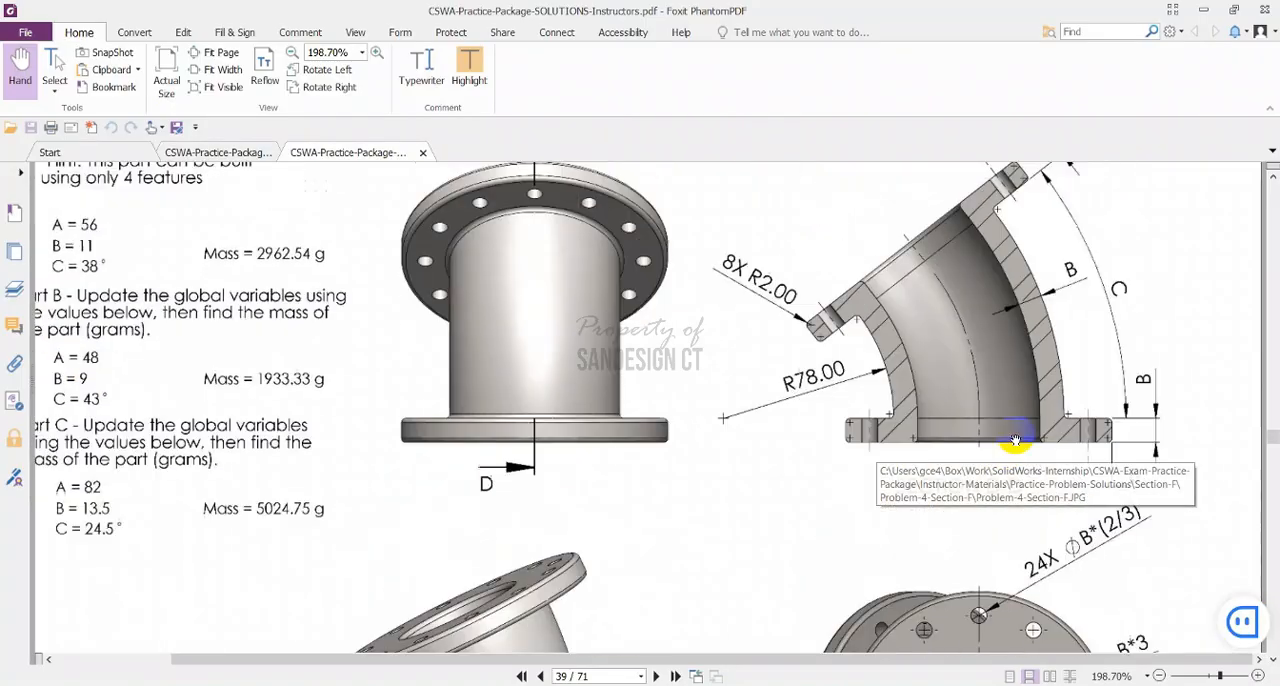
{"action": "key", "text": "alt+Tab"}
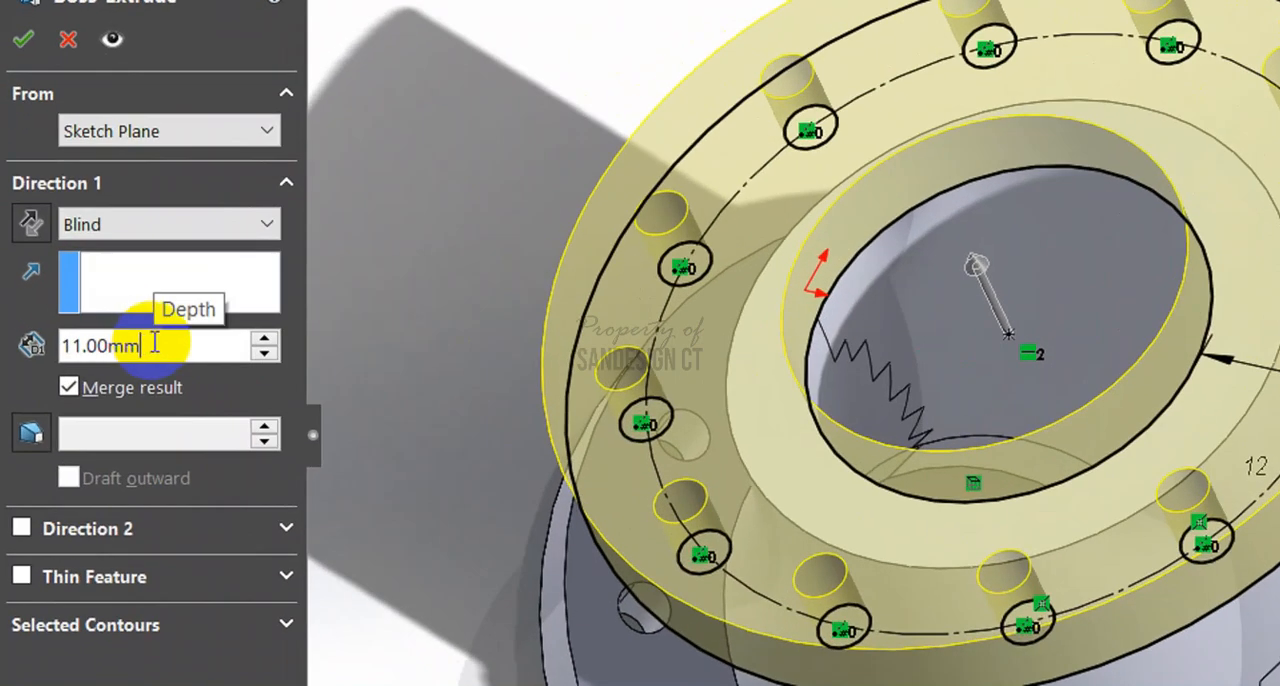
{"action": "left_click_drag", "start_coordinate": [116, 323], "coordinate": [2, 324]}
{"action": "type", "text": "="}
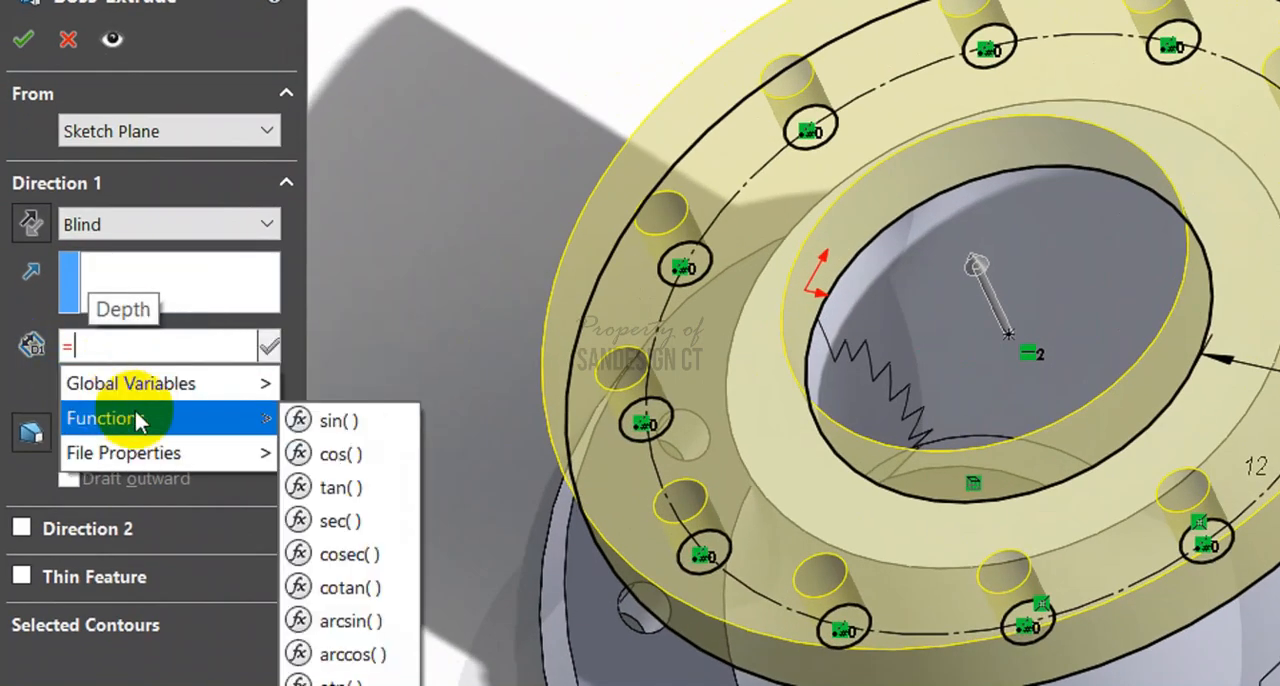
{"action": "mouse_move", "coordinate": [166, 386]}
{"action": "left_click", "coordinate": [364, 416]}
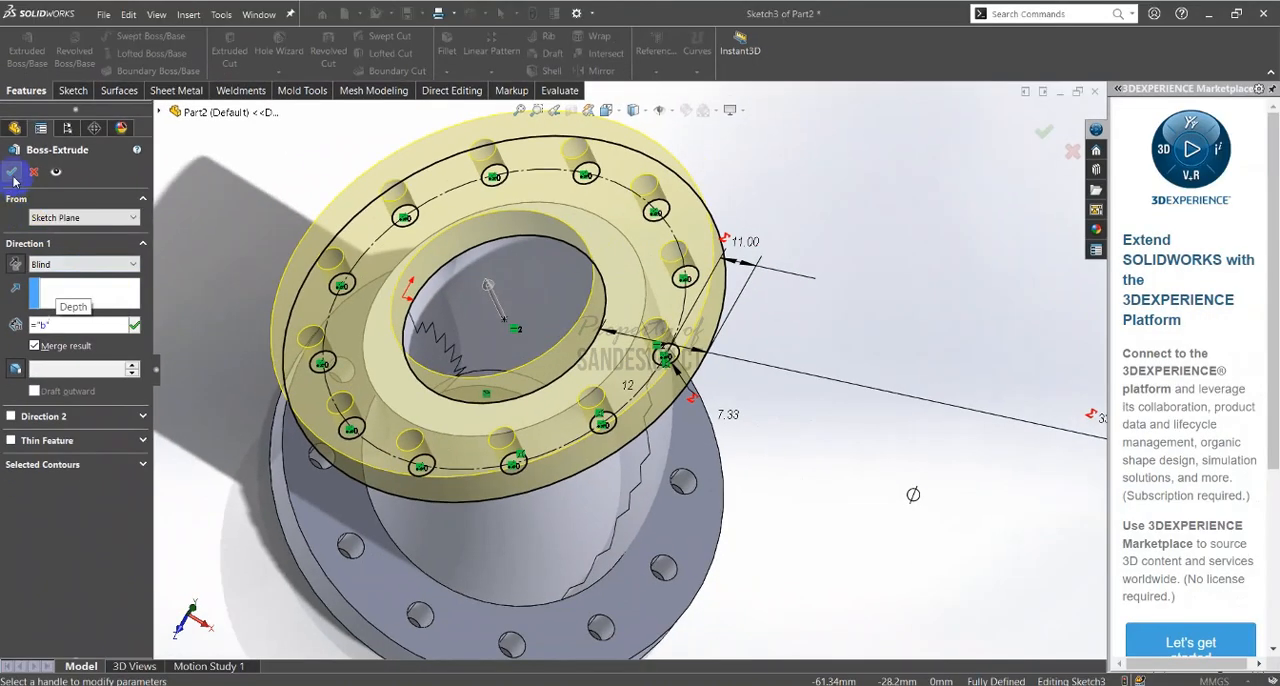
{"action": "left_click", "coordinate": [12, 173]}
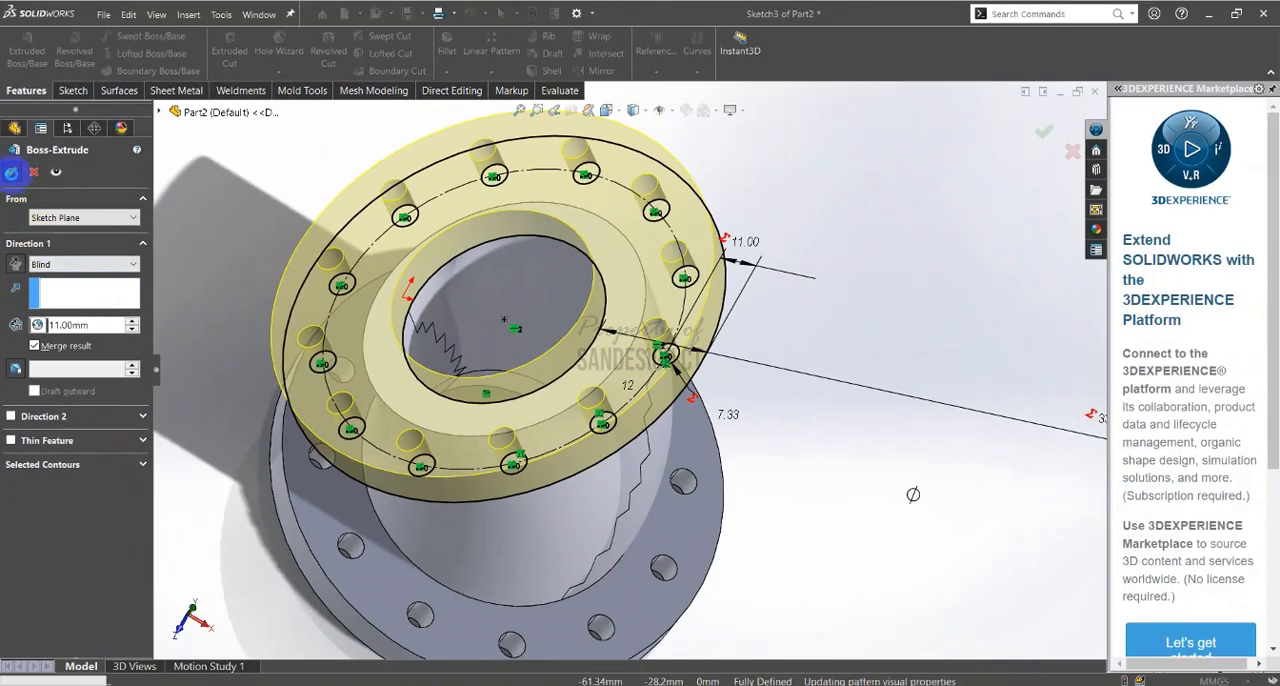
Check the fillet callout in the PDF's section view and set up a constant size fillet with a 2 mm radius
{"action": "key", "text": "ctrl+7"}
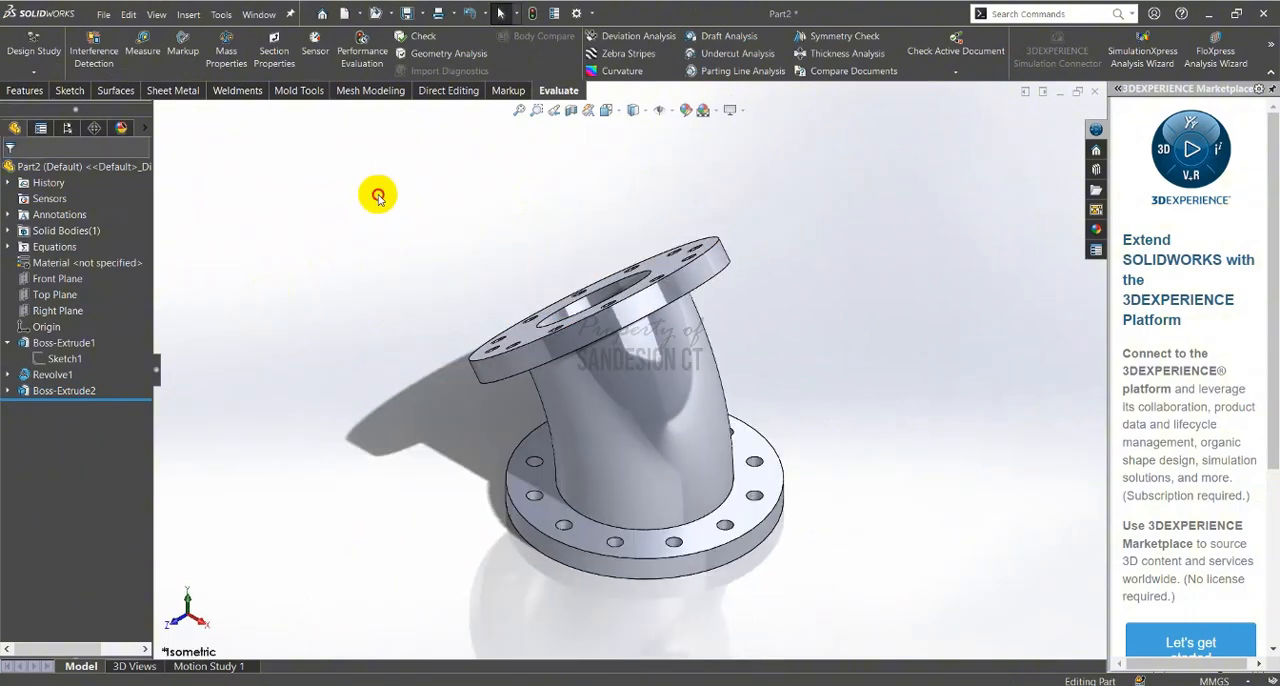
{"action": "key", "text": "alt+Tab"}
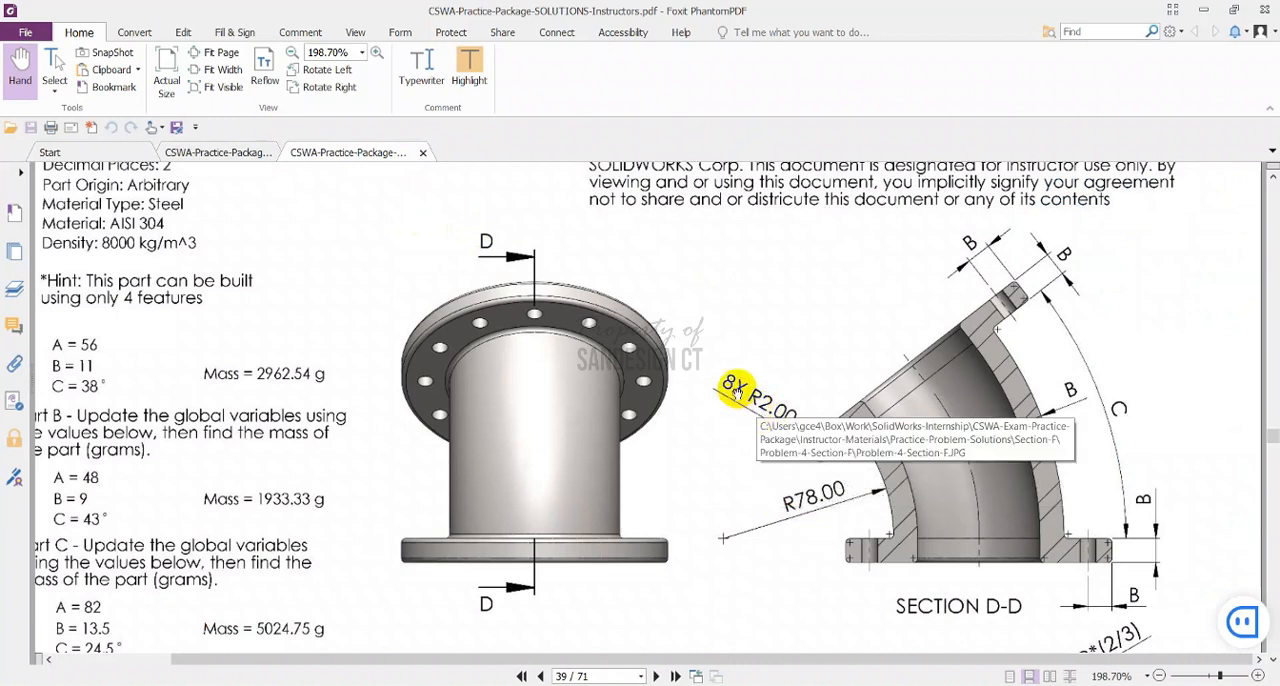
{"action": "scroll", "coordinate": [814, 471], "scroll_direction": "down", "scroll_amount": 3}
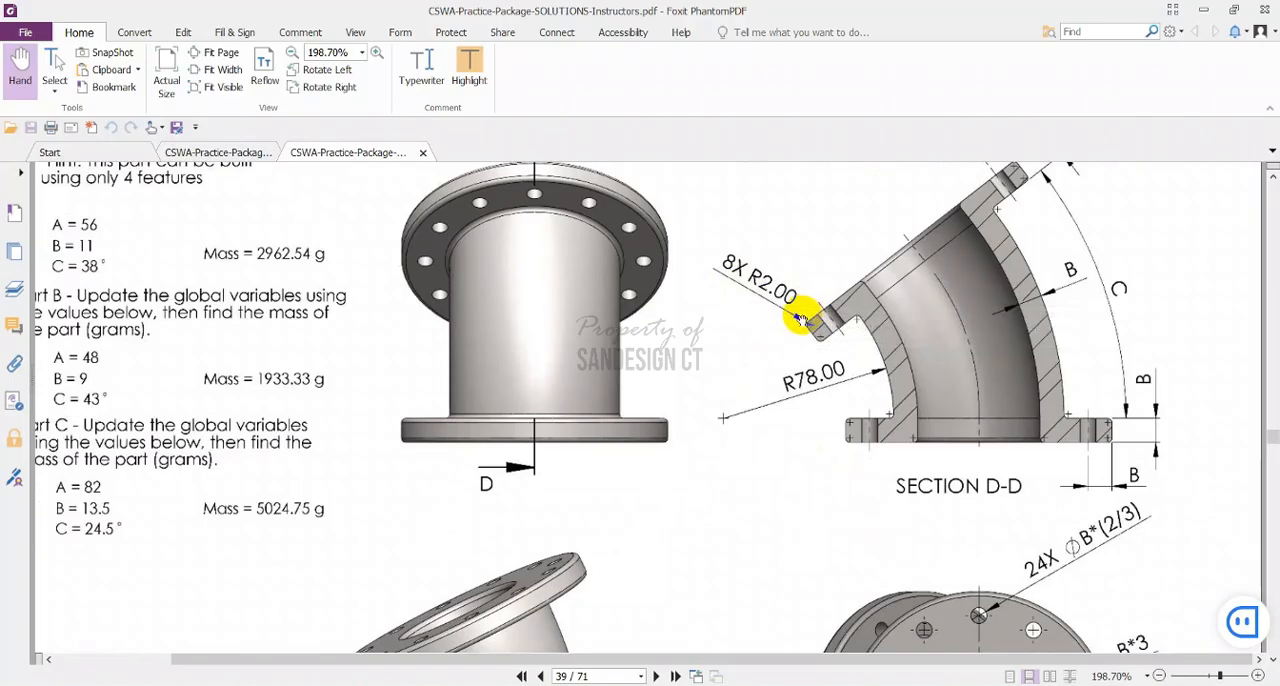
{"action": "key", "text": "alt+Tab"}
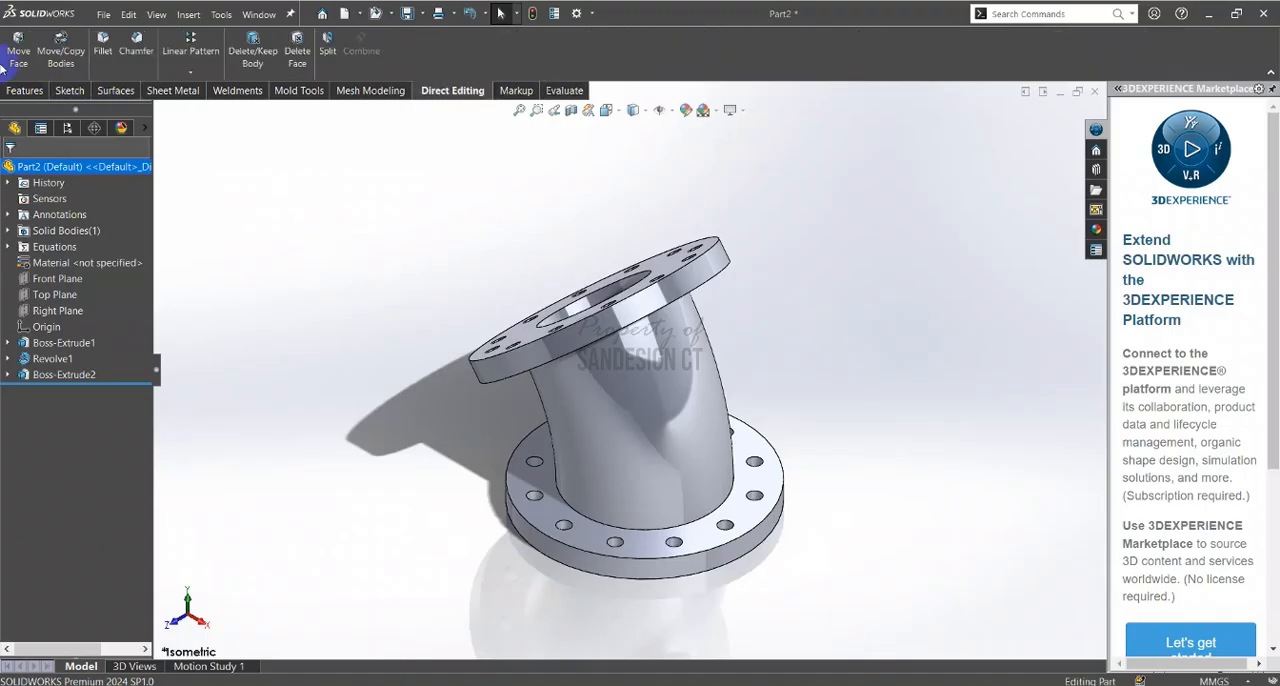
{"action": "left_click", "coordinate": [25, 90]}
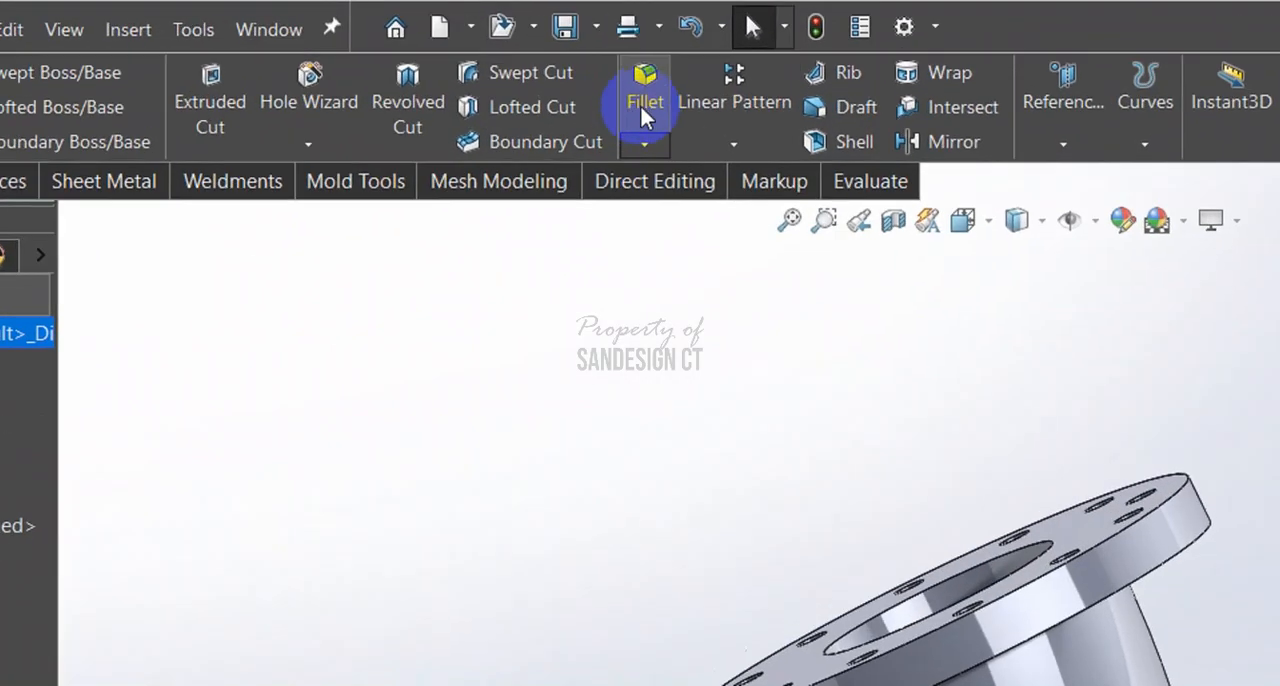
{"action": "left_click", "coordinate": [448, 53]}
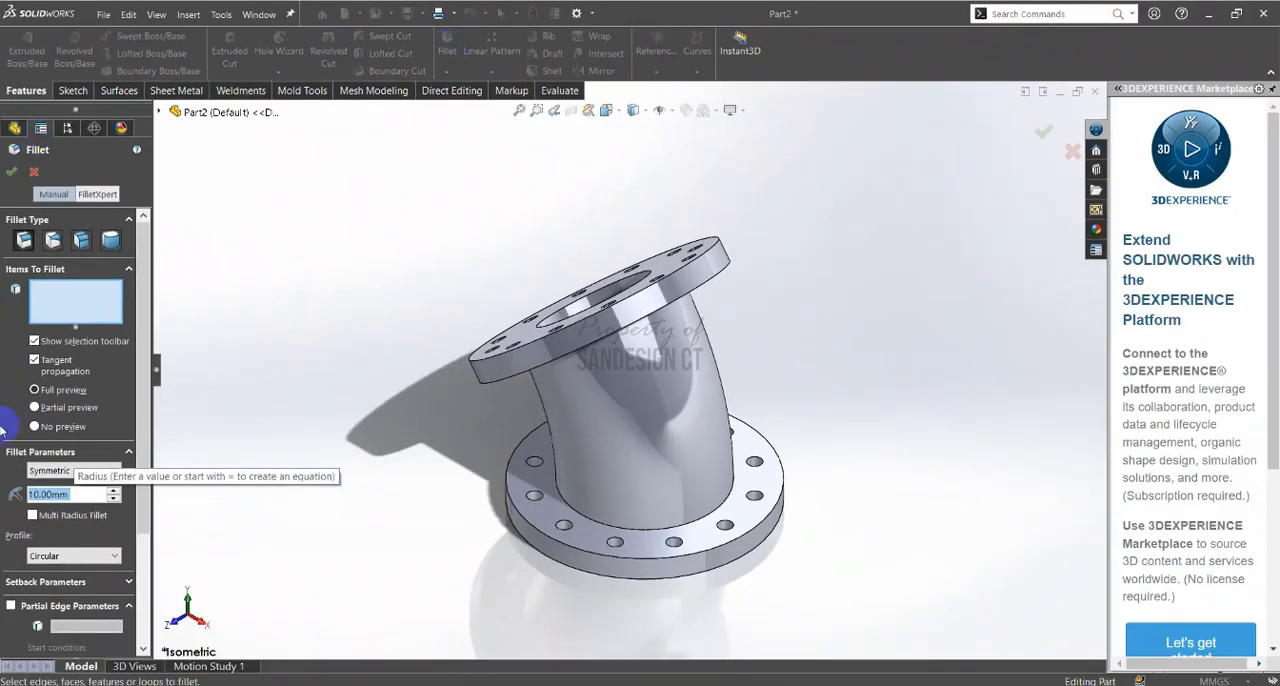
{"action": "double_click", "coordinate": [50, 495]}
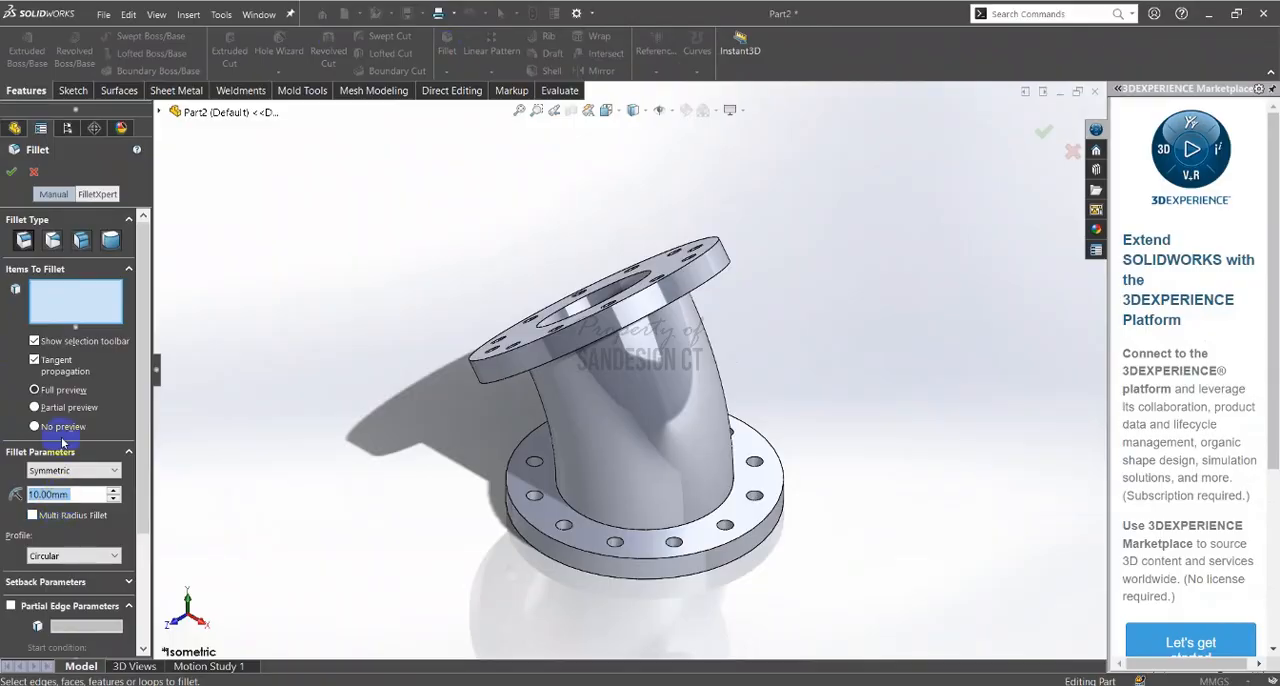
{"action": "left_click", "coordinate": [24, 241]}
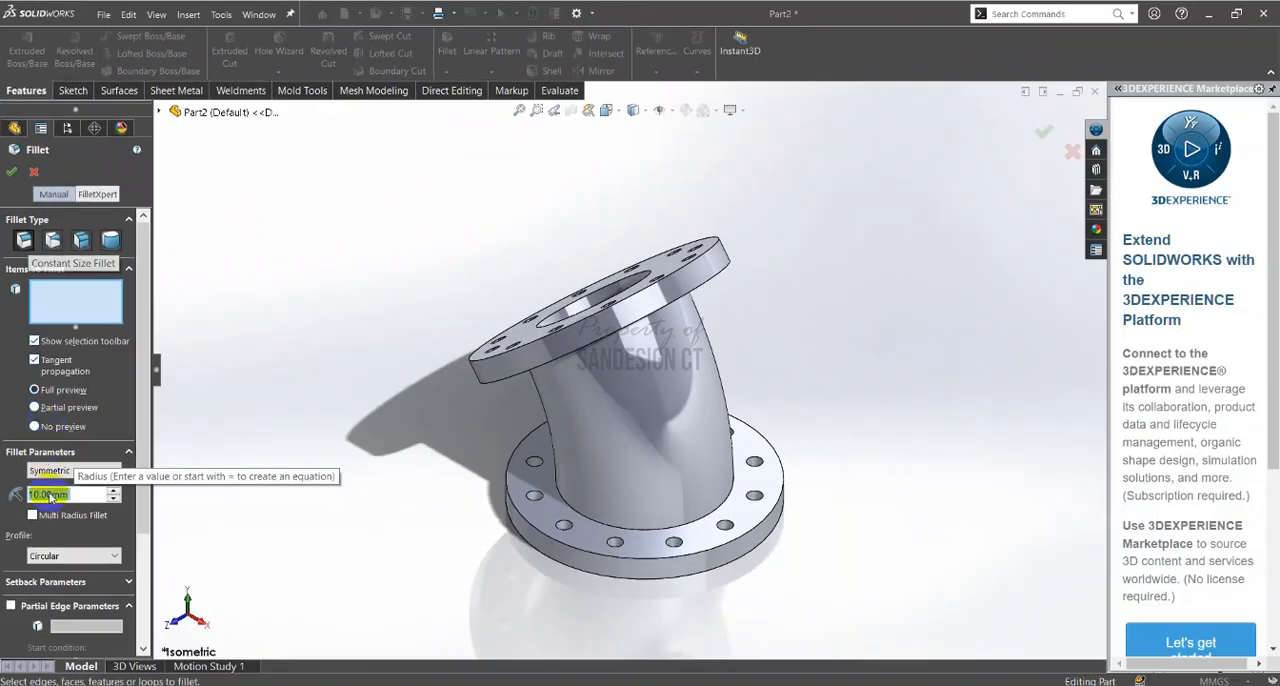
{"action": "double_click", "coordinate": [50, 495]}
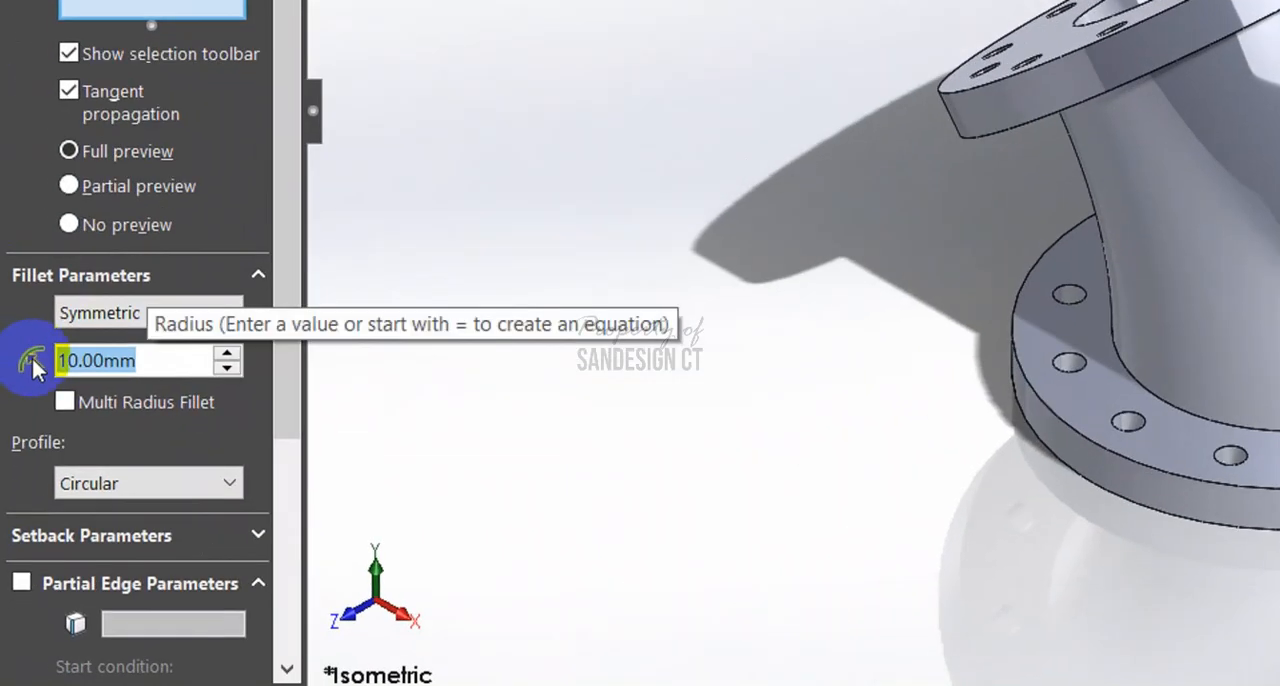
{"action": "type", "text": "2"}
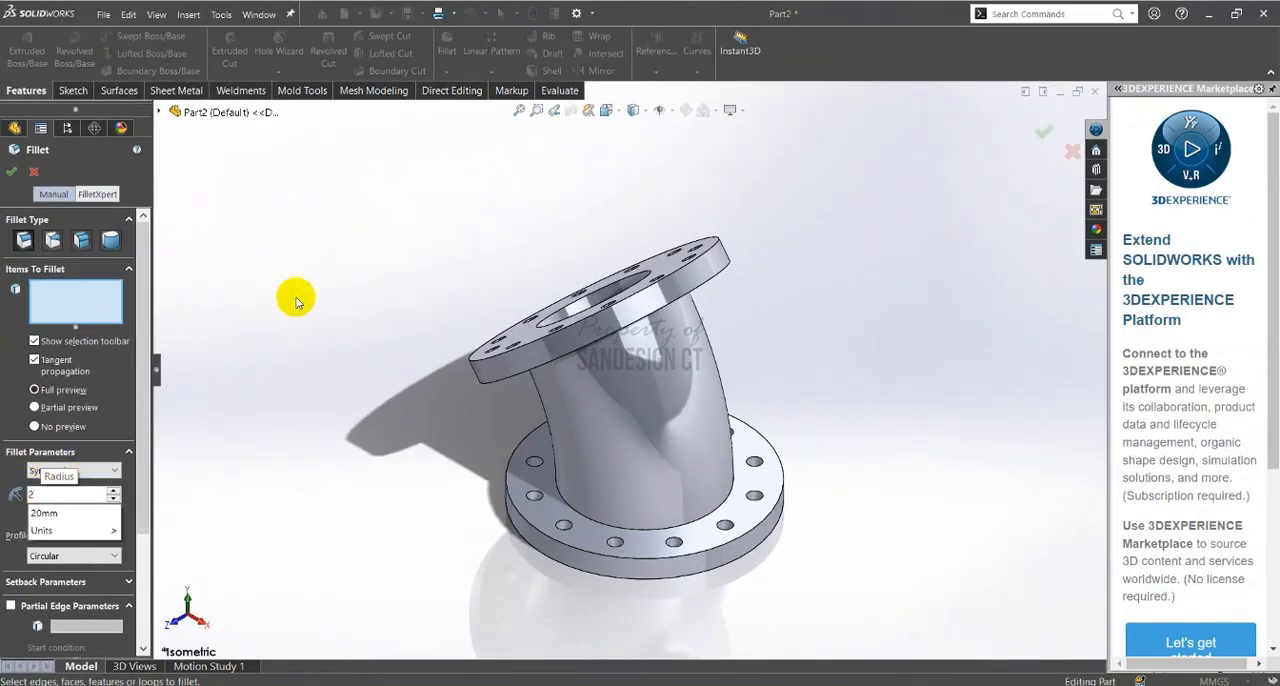
{"action": "left_click", "coordinate": [335, 309]}
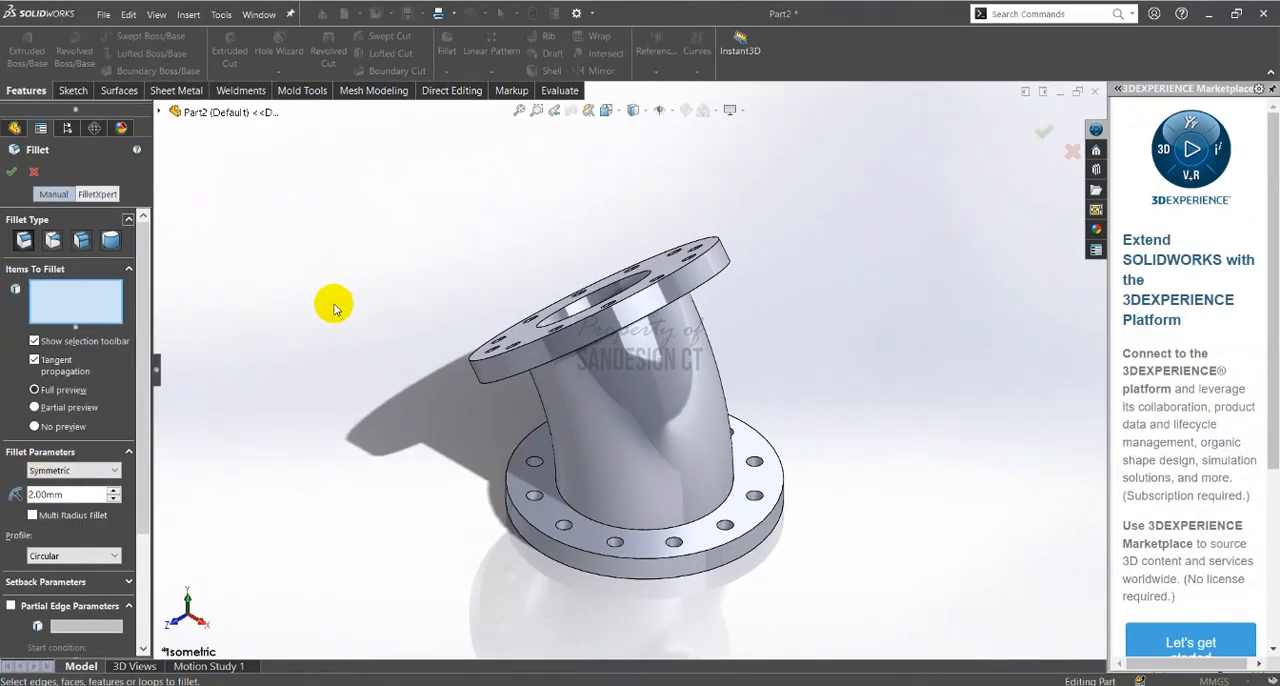
Add both outer rim edges of the angled flange and both outer rim edges of the base flange to the fillet
{"action": "scroll", "coordinate": [519, 286], "scroll_direction": "down", "scroll_amount": 6}
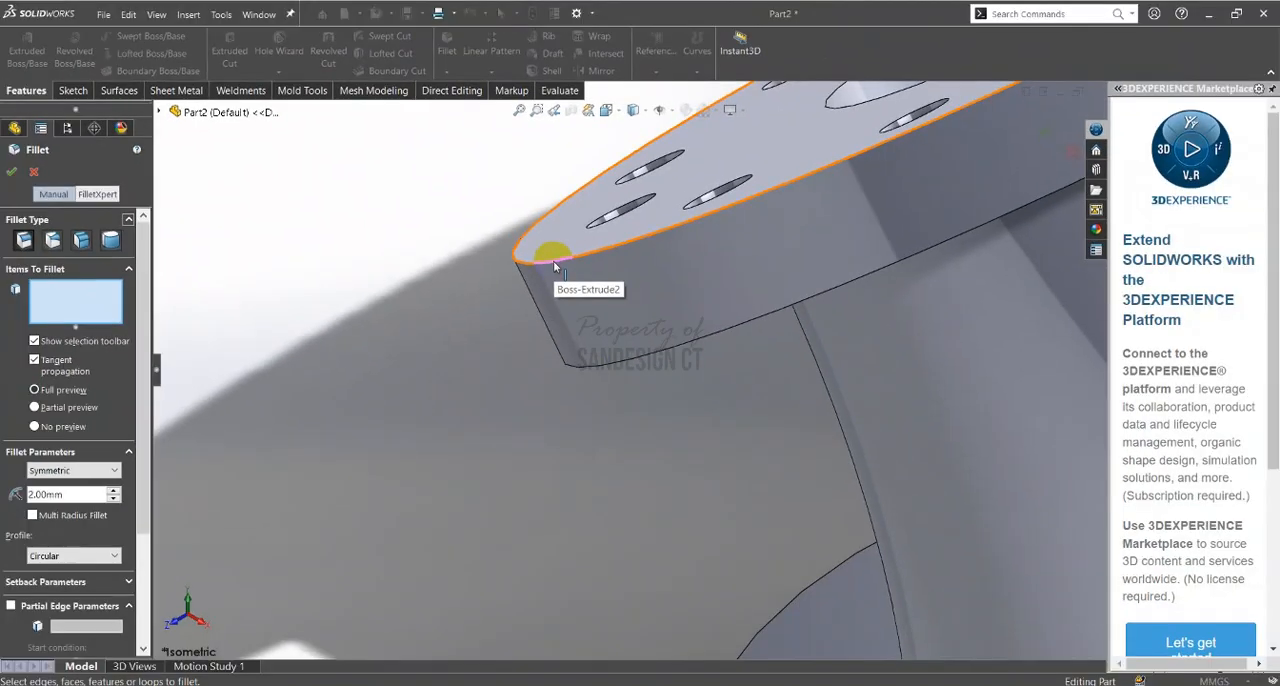
{"action": "left_click", "coordinate": [555, 268]}
{"action": "scroll", "coordinate": [580, 360], "scroll_direction": "up", "scroll_amount": 3}
{"action": "left_click", "coordinate": [626, 364]}
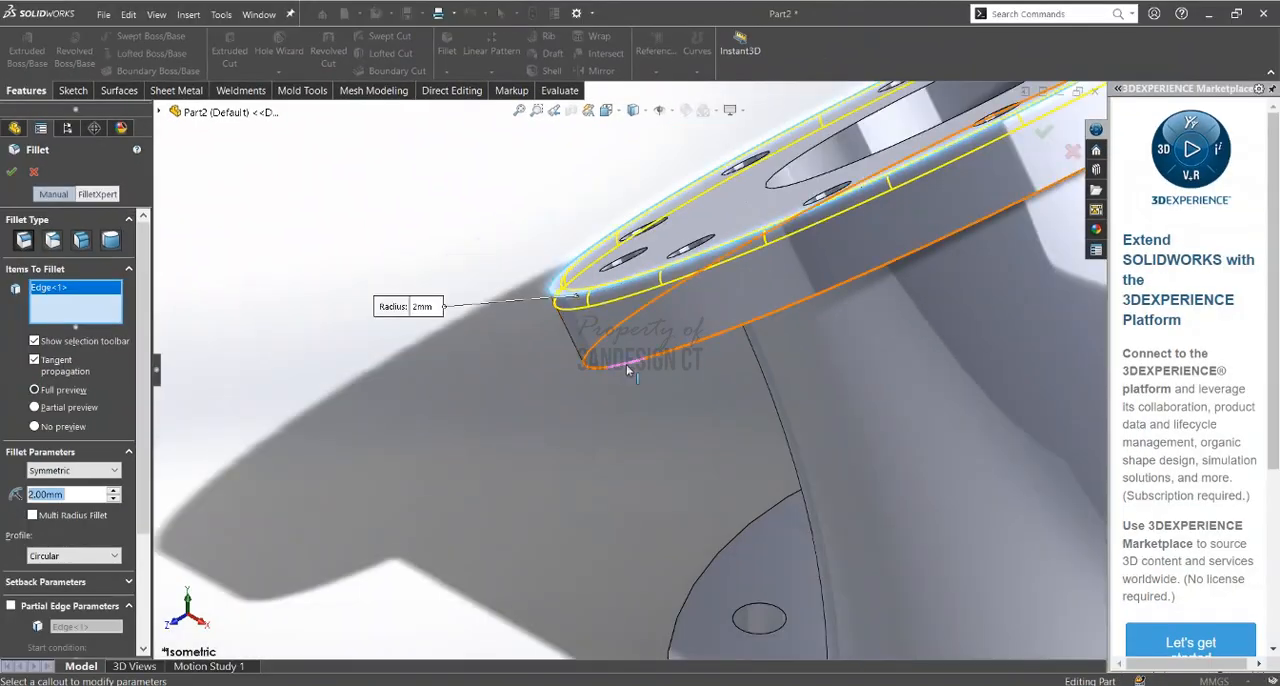
{"action": "middle_click_drag", "start_coordinate": [629, 453], "coordinate": [557, 234], "text": "ctrl"}
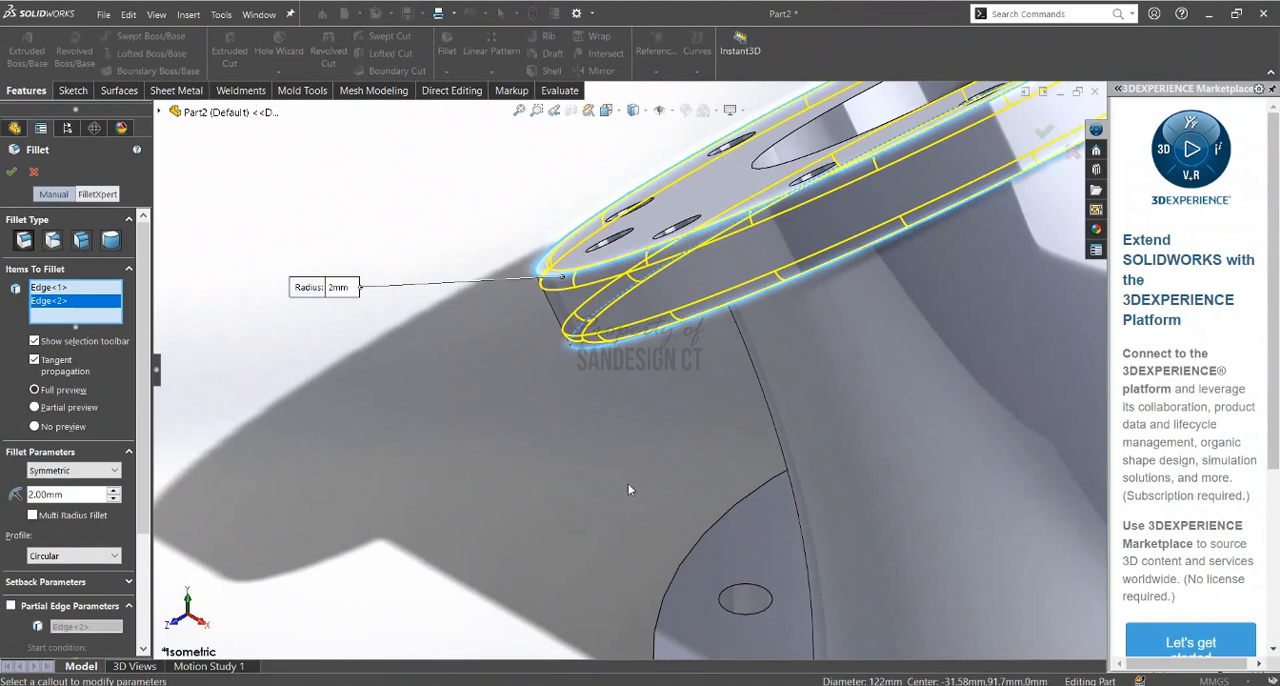
{"action": "scroll", "coordinate": [617, 386], "scroll_direction": "up", "scroll_amount": 1}
{"action": "left_click", "coordinate": [626, 414]}
{"action": "scroll", "coordinate": [638, 527], "scroll_direction": "up", "scroll_amount": 2}
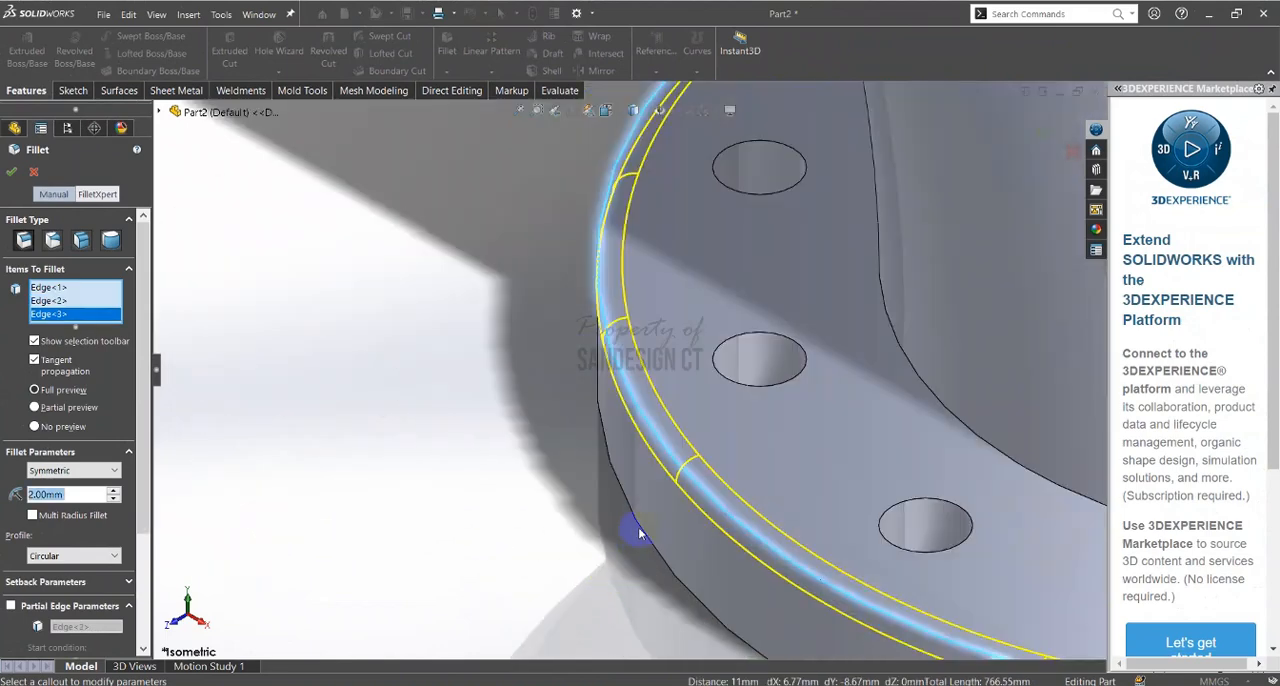
{"action": "left_click", "coordinate": [638, 527]}
{"action": "scroll", "coordinate": [520, 418], "scroll_direction": "up", "scroll_amount": 4}
{"action": "scroll", "coordinate": [903, 466], "scroll_direction": "down", "scroll_amount": 1}
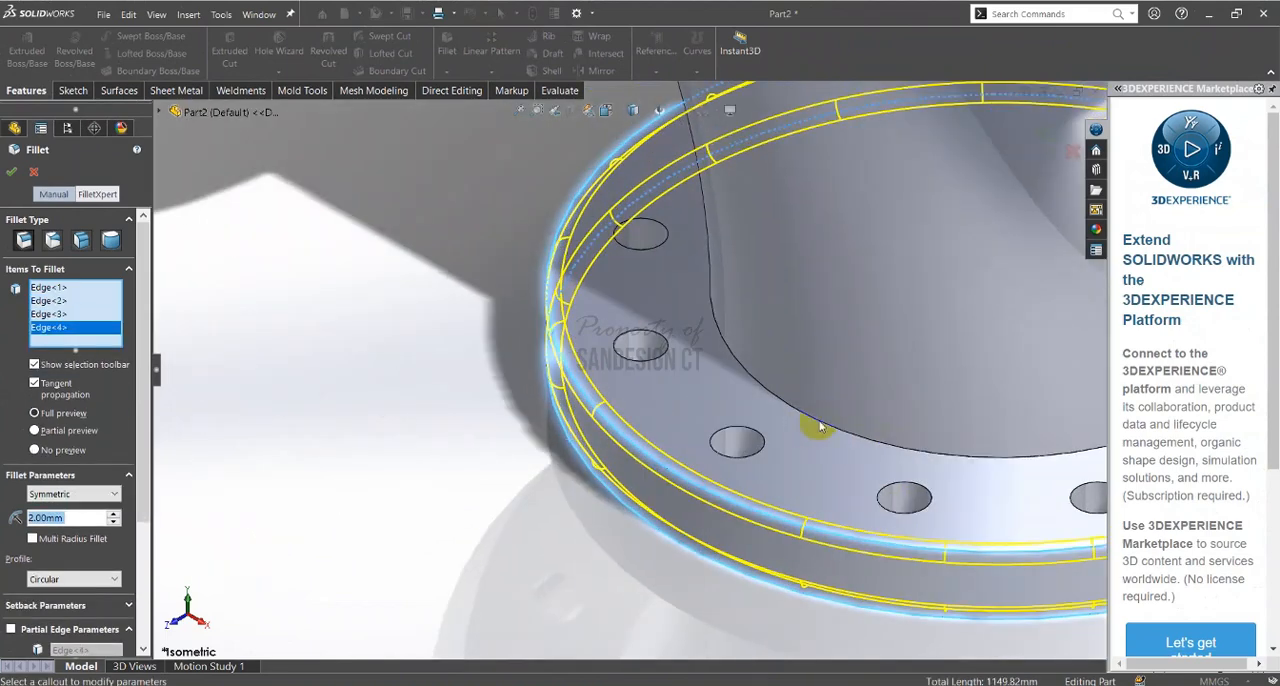
Add the edge where the pipe meets the base flange and the base flange's bore edge to the fillet
{"action": "left_click", "coordinate": [818, 425]}
{"action": "scroll", "coordinate": [784, 442], "scroll_direction": "down", "scroll_amount": 3}
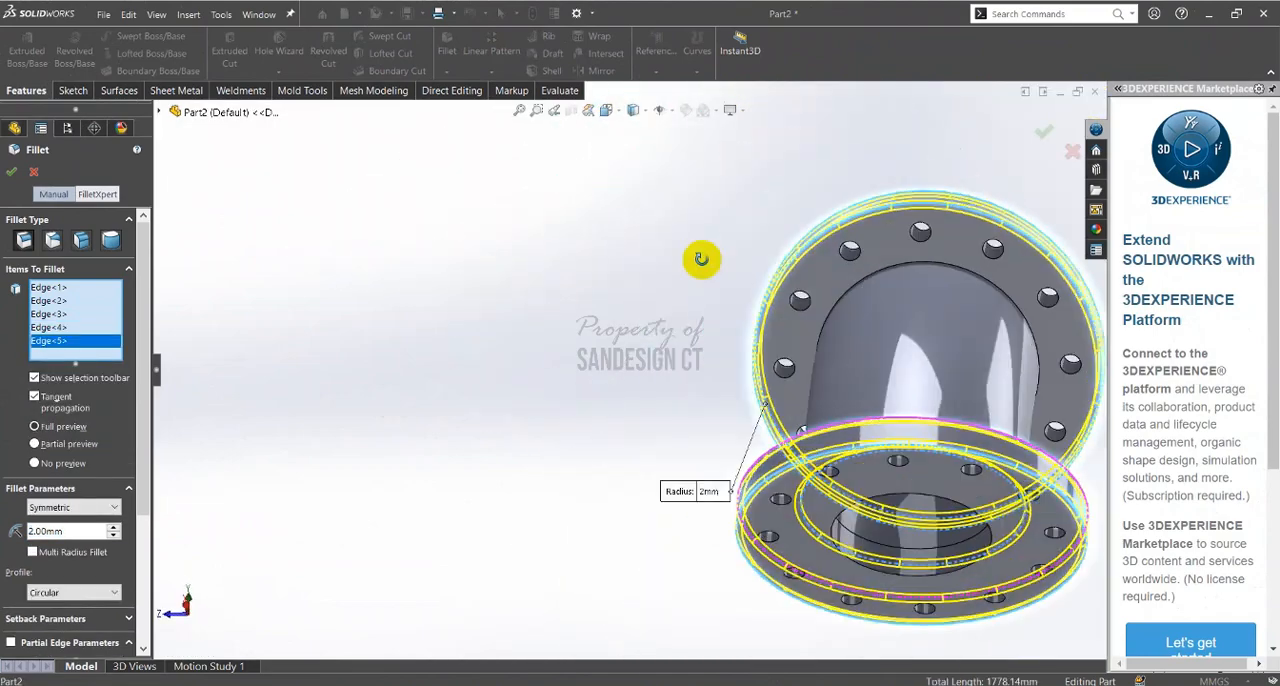
{"action": "scroll", "coordinate": [819, 540], "scroll_direction": "up", "scroll_amount": 3}
{"action": "scroll", "coordinate": [819, 540], "scroll_direction": "down", "scroll_amount": 4}
{"action": "middle_click_drag", "start_coordinate": [754, 435], "coordinate": [694, 484]}
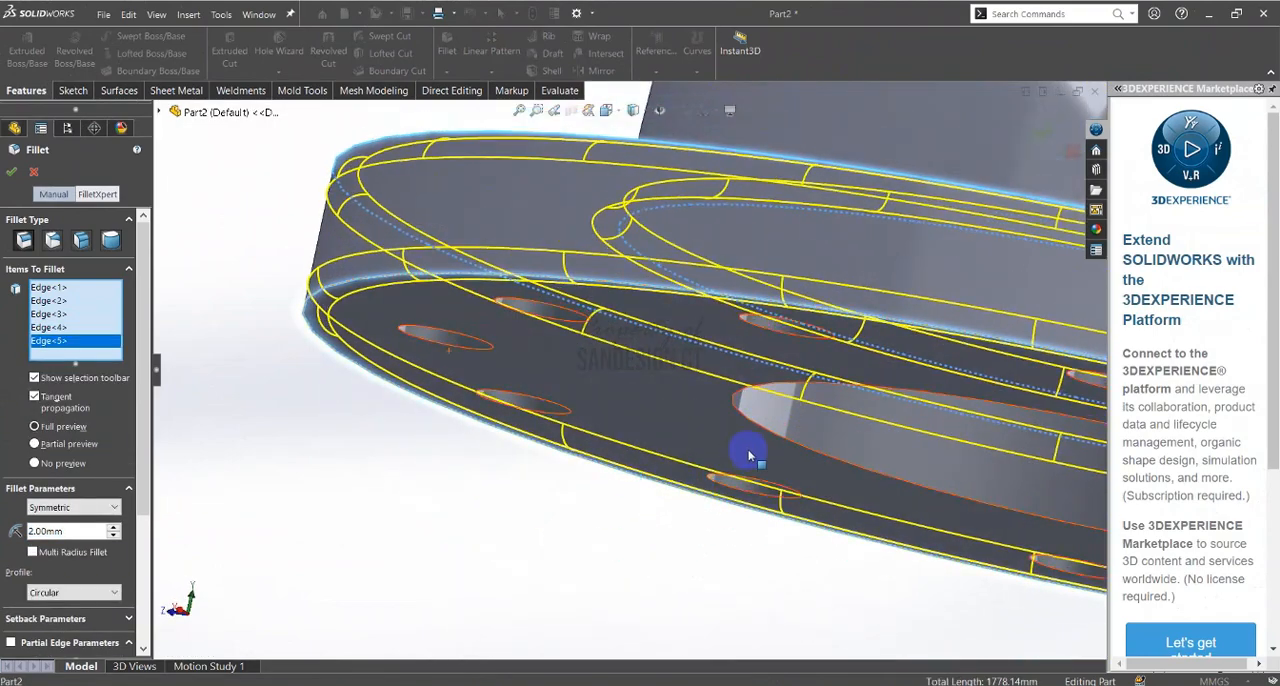
{"action": "scroll", "coordinate": [751, 449], "scroll_direction": "down", "scroll_amount": 4}
{"action": "left_click", "coordinate": [757, 404]}
{"action": "scroll", "coordinate": [700, 366], "scroll_direction": "up", "scroll_amount": 5}
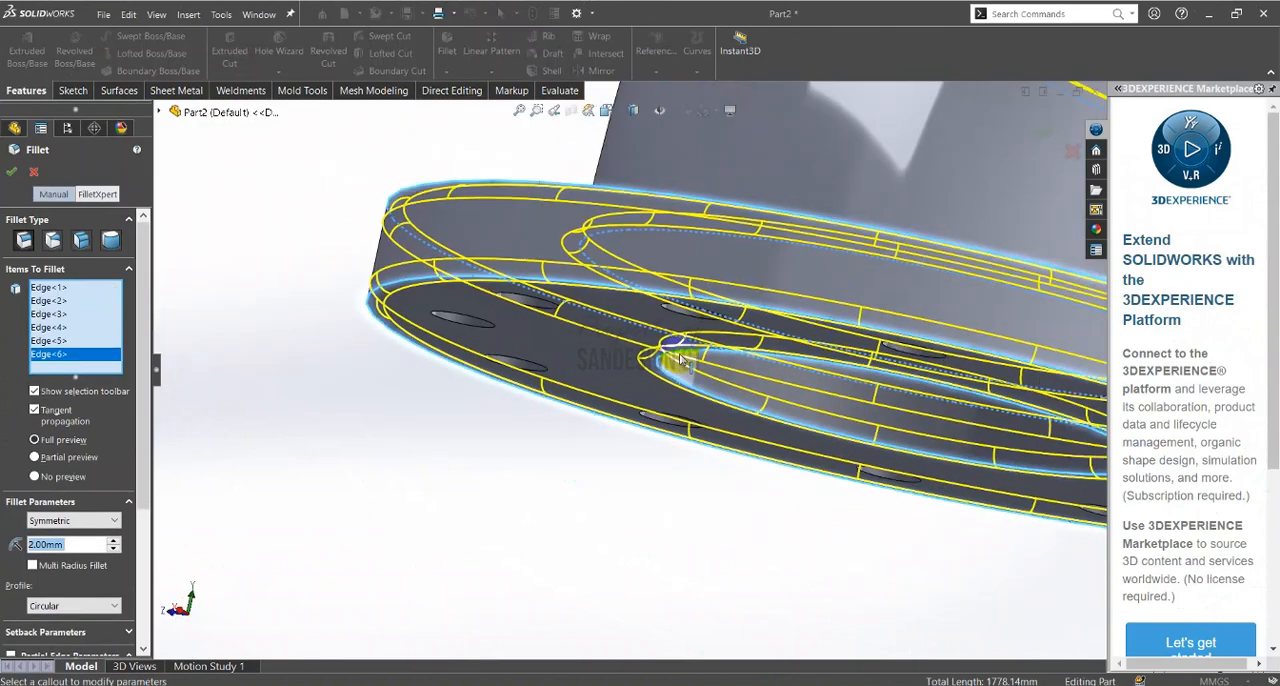
Add the edge where the pipe meets the angled flange and that flange's bore edge, and apply the 2 mm fillet
{"action": "scroll", "coordinate": [727, 222], "scroll_direction": "down", "scroll_amount": 4}
{"action": "left_click", "coordinate": [706, 354]}
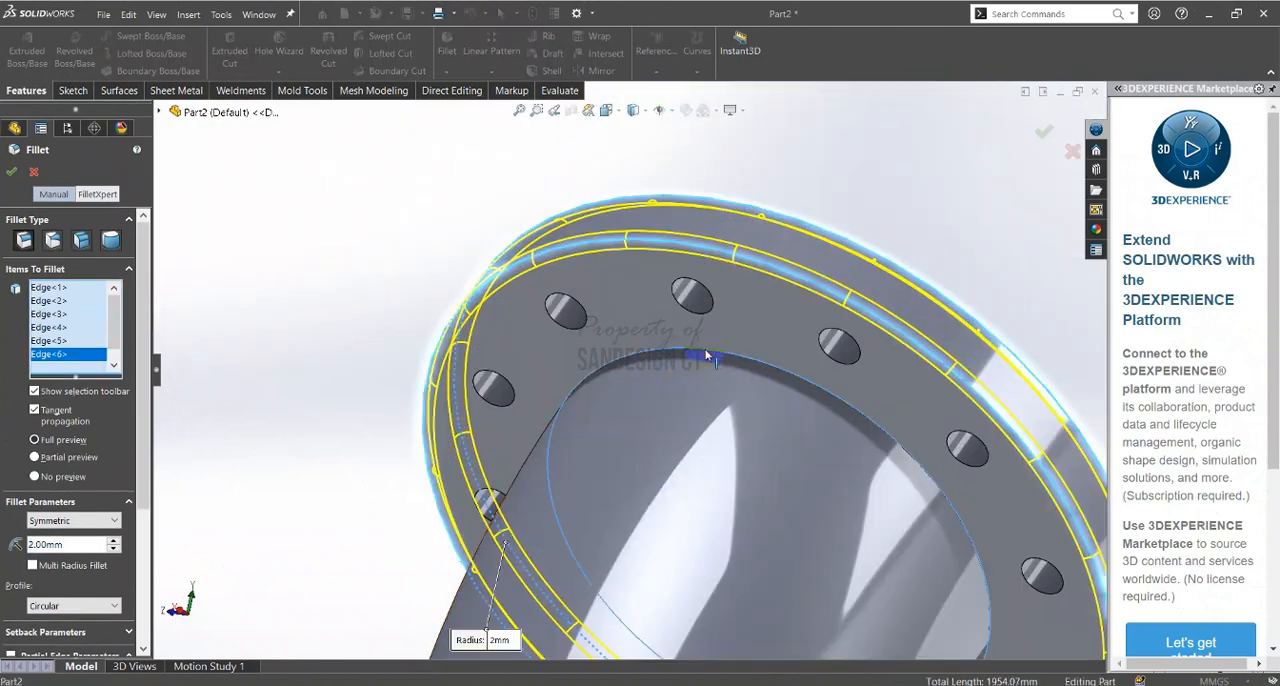
{"action": "mouse_move", "coordinate": [706, 354]}
{"action": "middle_mouse_down"}
{"action": "mouse_move", "coordinate": [706, 400]}
{"action": "mouse_move", "coordinate": [709, 345]}
{"action": "middle_mouse_up"}
{"action": "scroll", "coordinate": [709, 345], "scroll_direction": "down", "scroll_amount": 4}
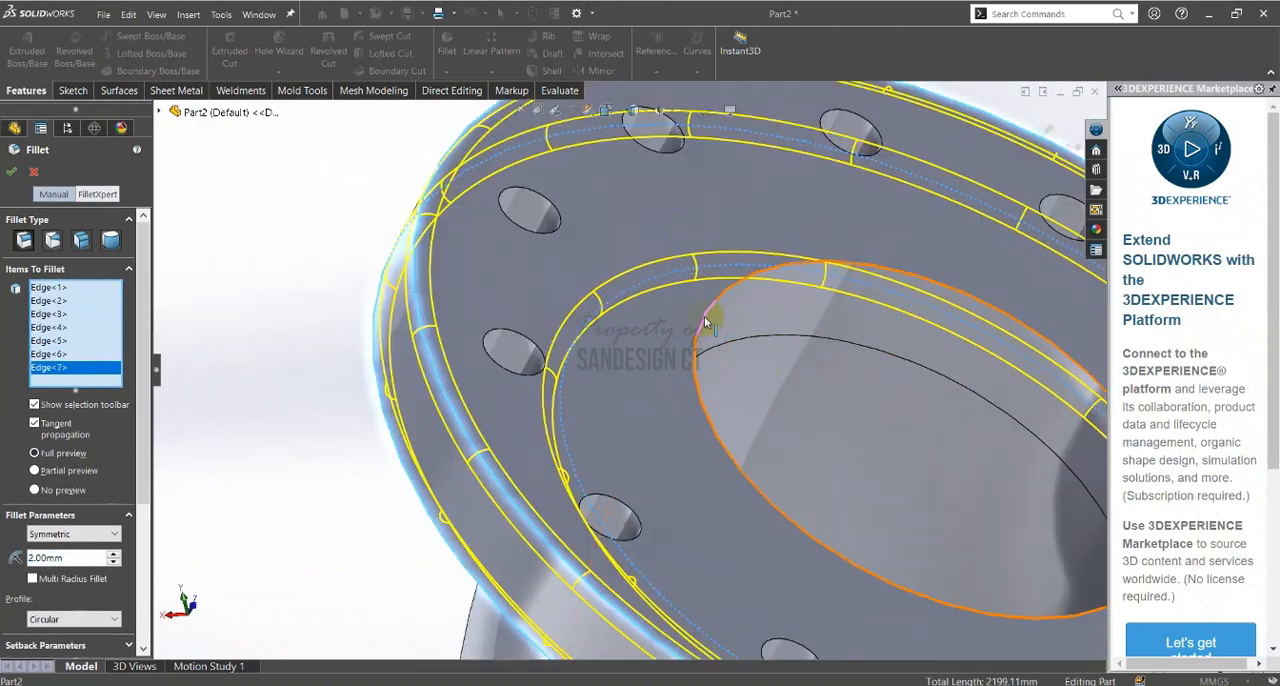
{"action": "left_click", "coordinate": [710, 342]}
{"action": "scroll", "coordinate": [680, 330], "scroll_direction": "up", "scroll_amount": 4}
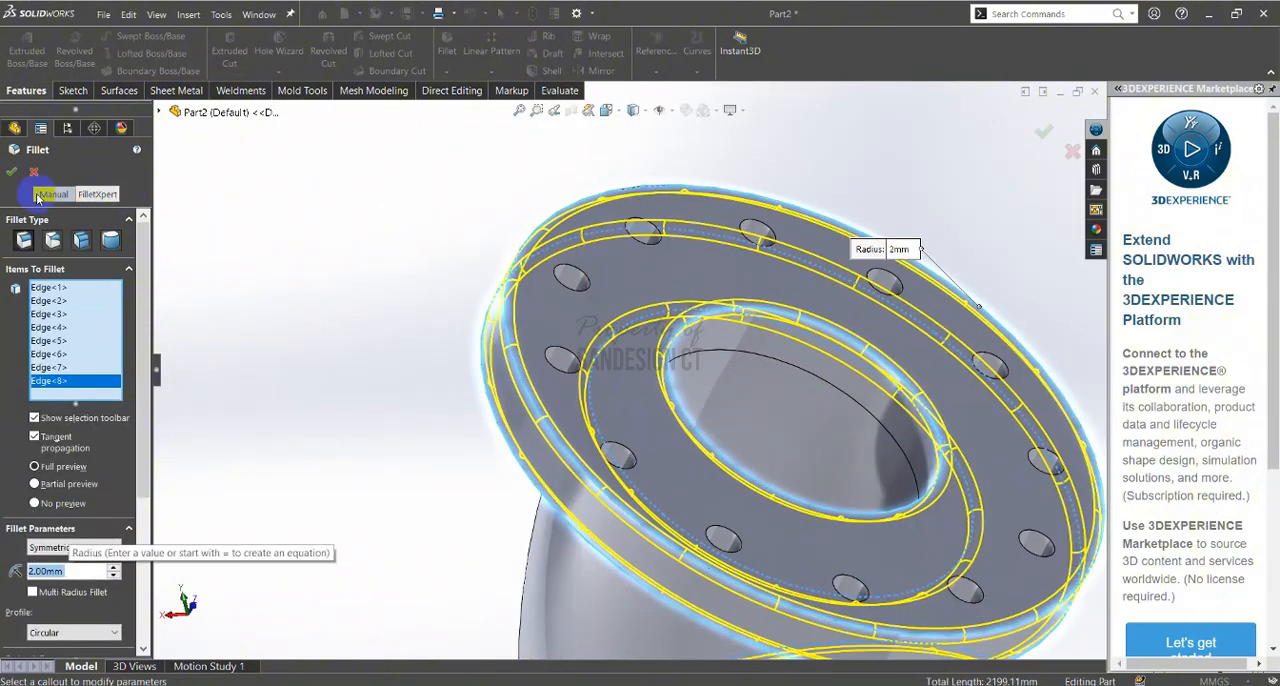
{"action": "left_click", "coordinate": [11, 172]}
{"action": "key", "text": "ctrl+7"}
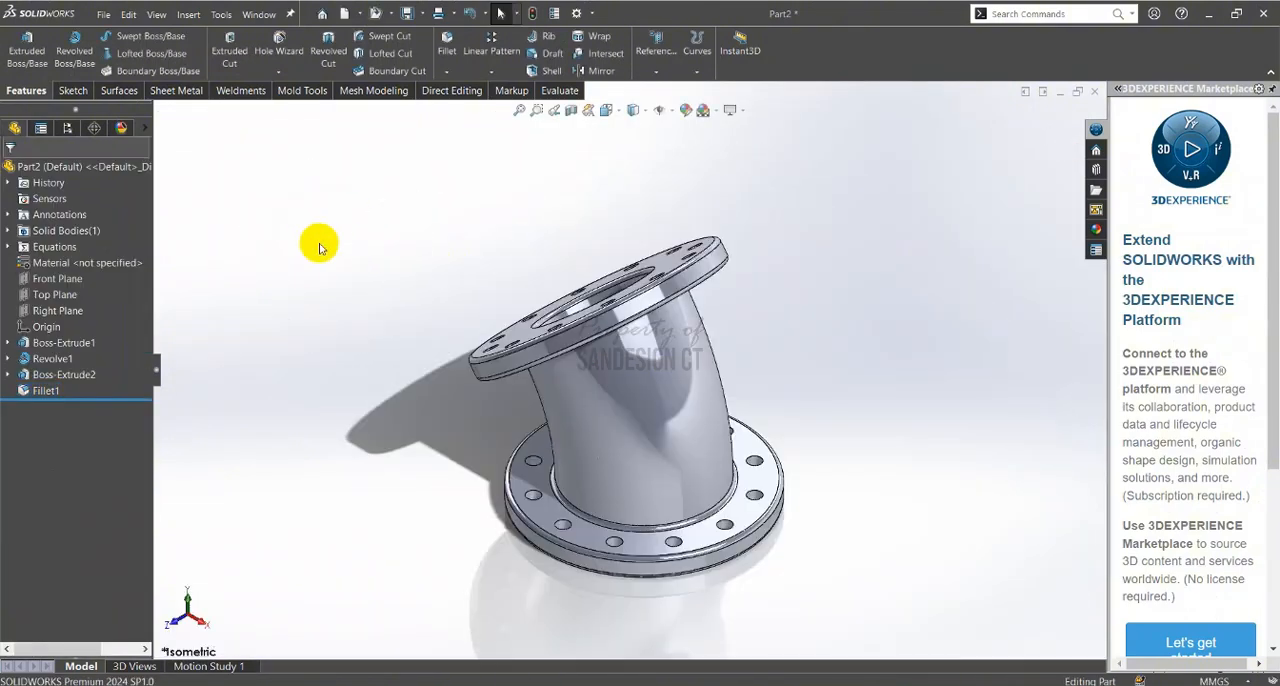
{"action": "scroll", "coordinate": [573, 486], "scroll_direction": "down", "scroll_amount": 2}
{"action": "middle_click_drag", "start_coordinate": [573, 486], "coordinate": [650, 390]}
{"action": "key", "text": "ctrl+7"}
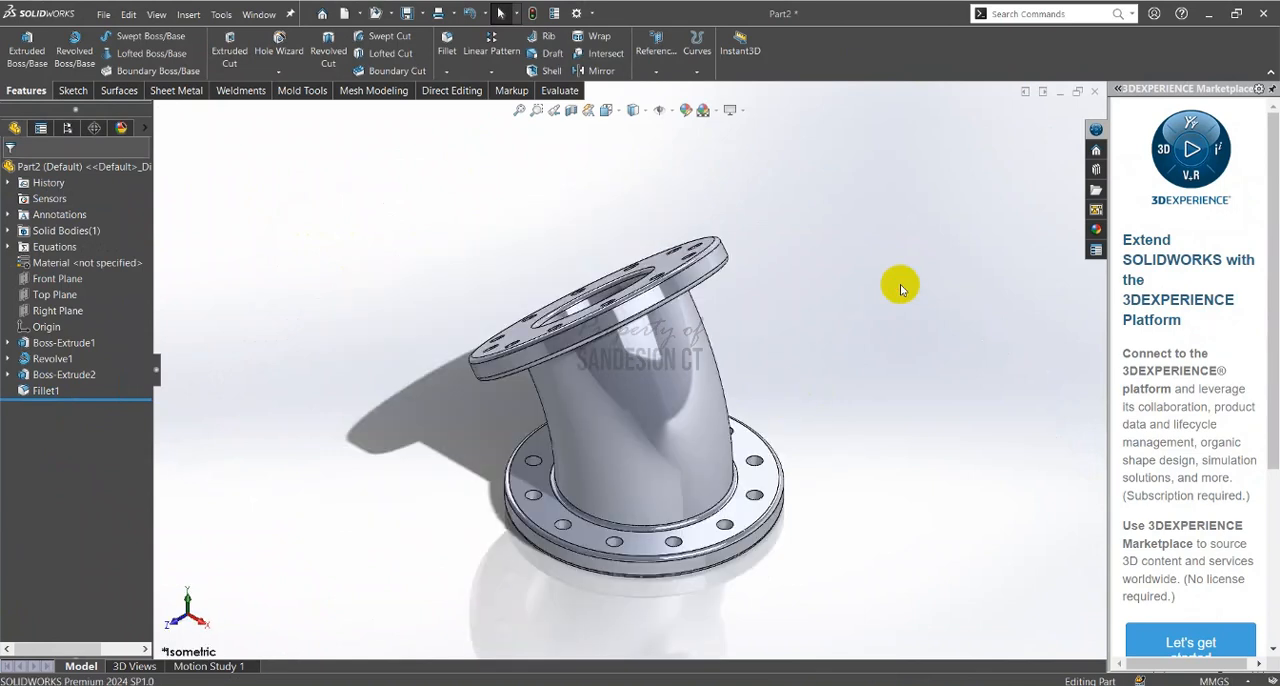
Review the PDF's feature-count hint, global variable values, target masses, material and density for the part, and return to SOLIDWORKS
{"action": "key", "text": "alt+Tab"}
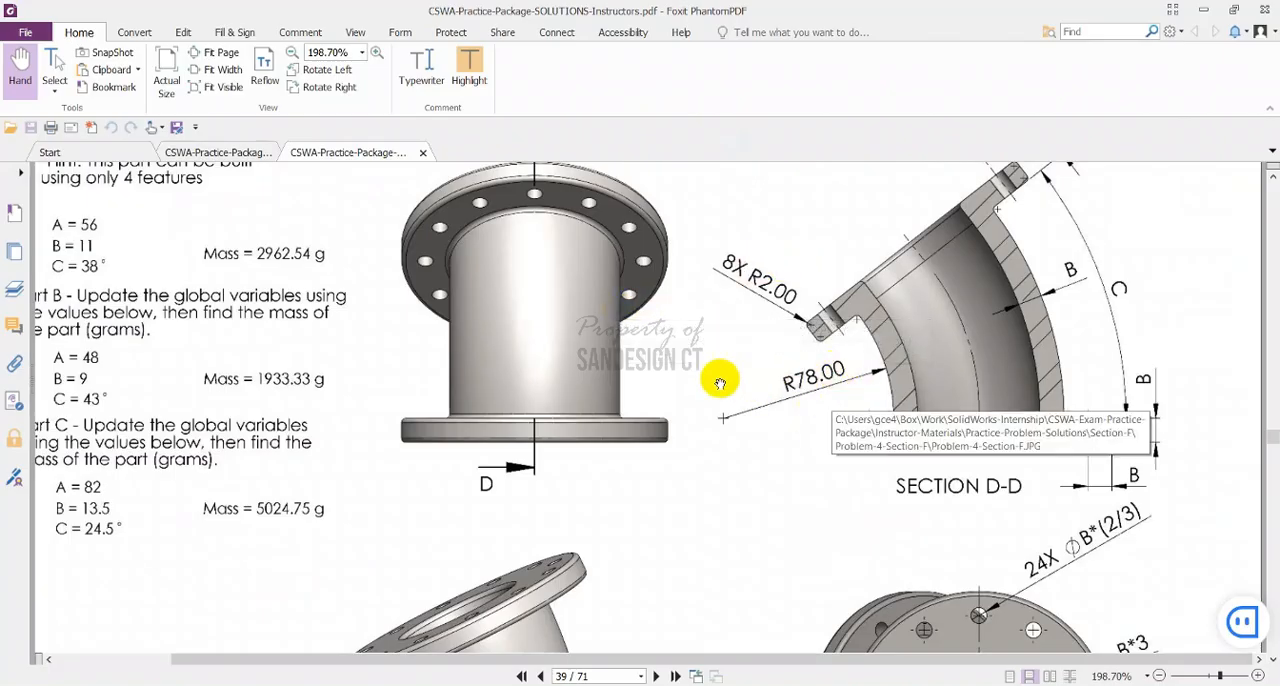
{"action": "mouse_move", "coordinate": [722, 373]}
{"action": "left_mouse_down"}
{"action": "mouse_move", "coordinate": [960, 398]}
{"action": "mouse_move", "coordinate": [968, 436]}
{"action": "left_mouse_up"}
{"action": "left_click_drag", "start_coordinate": [308, 291], "coordinate": [363, 449]}
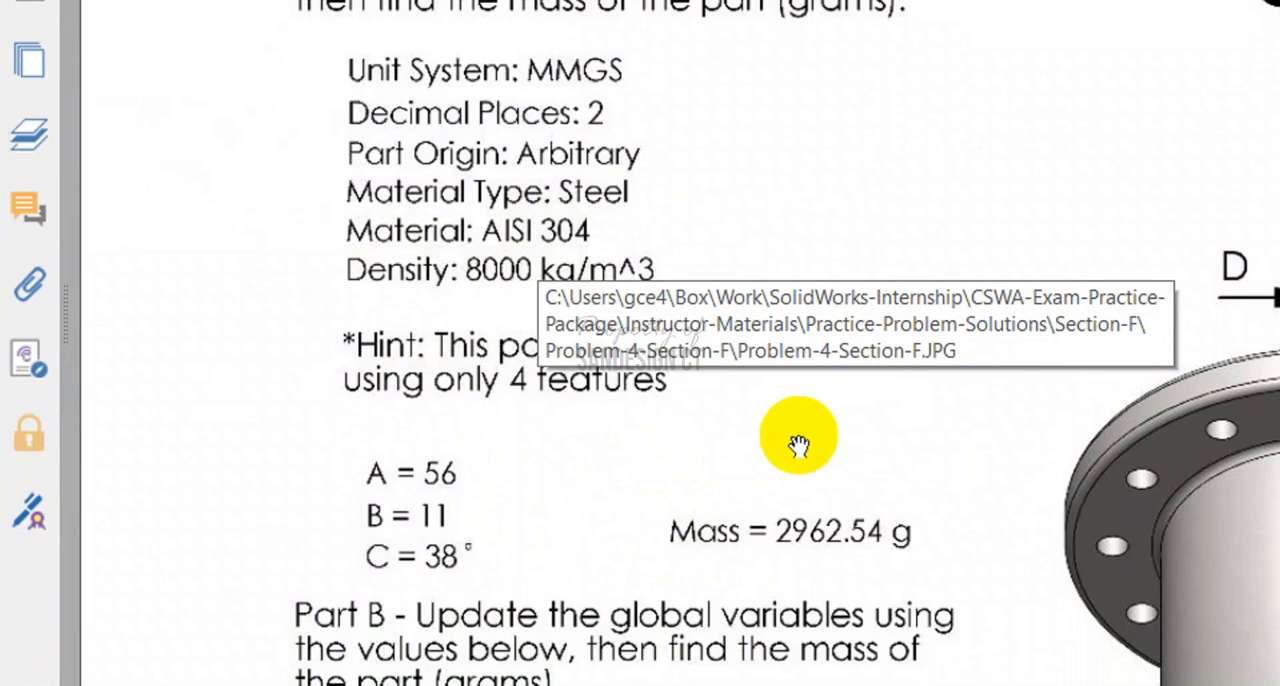
{"action": "scroll", "coordinate": [600, 390], "scroll_direction": "down", "scroll_amount": 2}
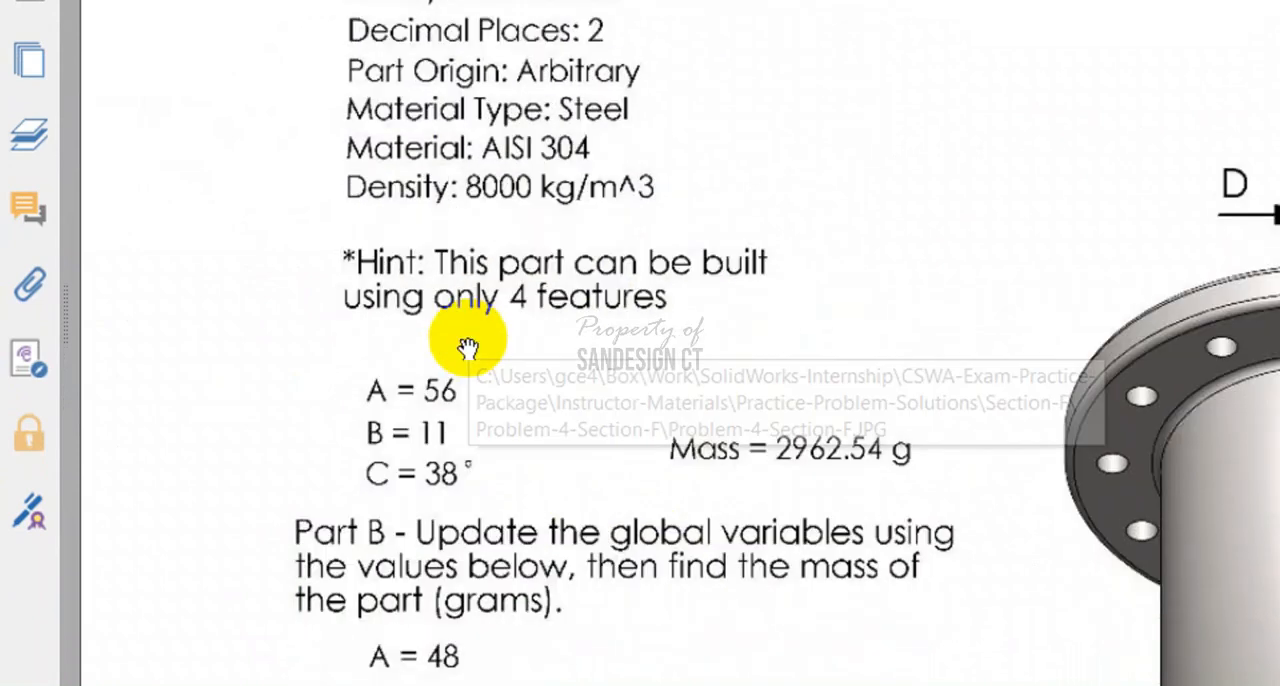
{"action": "double_click", "coordinate": [393, 265]}
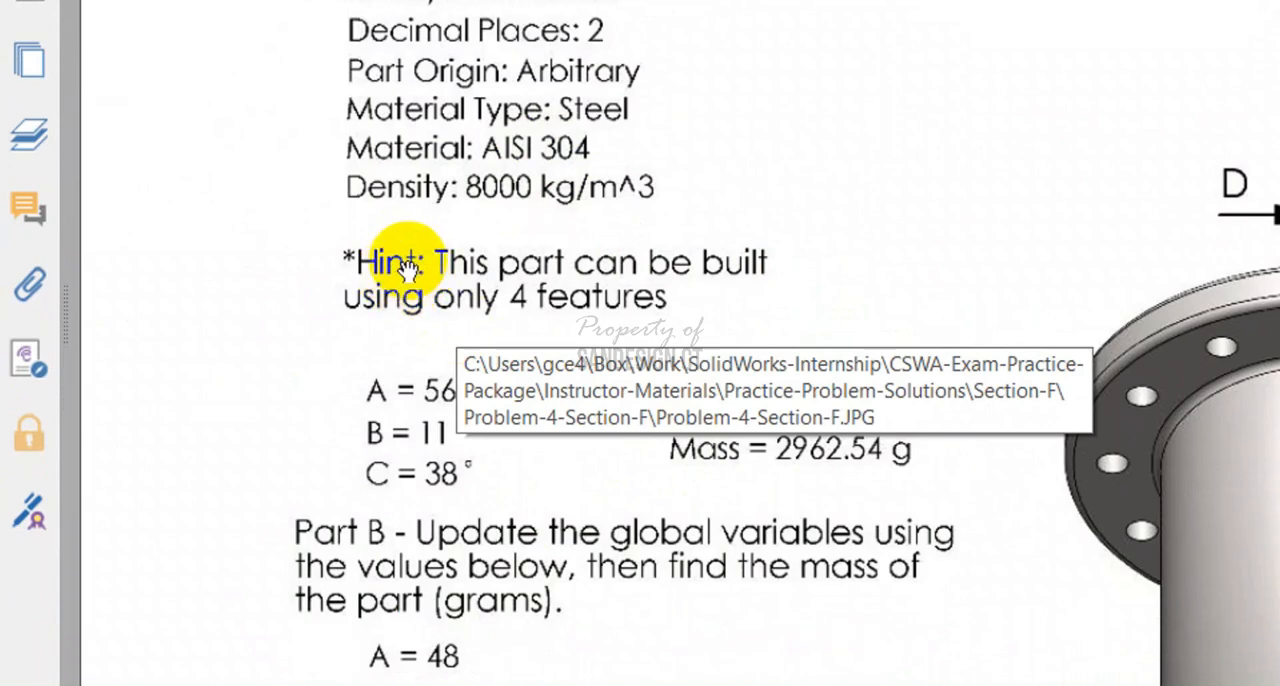
{"action": "double_click", "coordinate": [440, 278]}
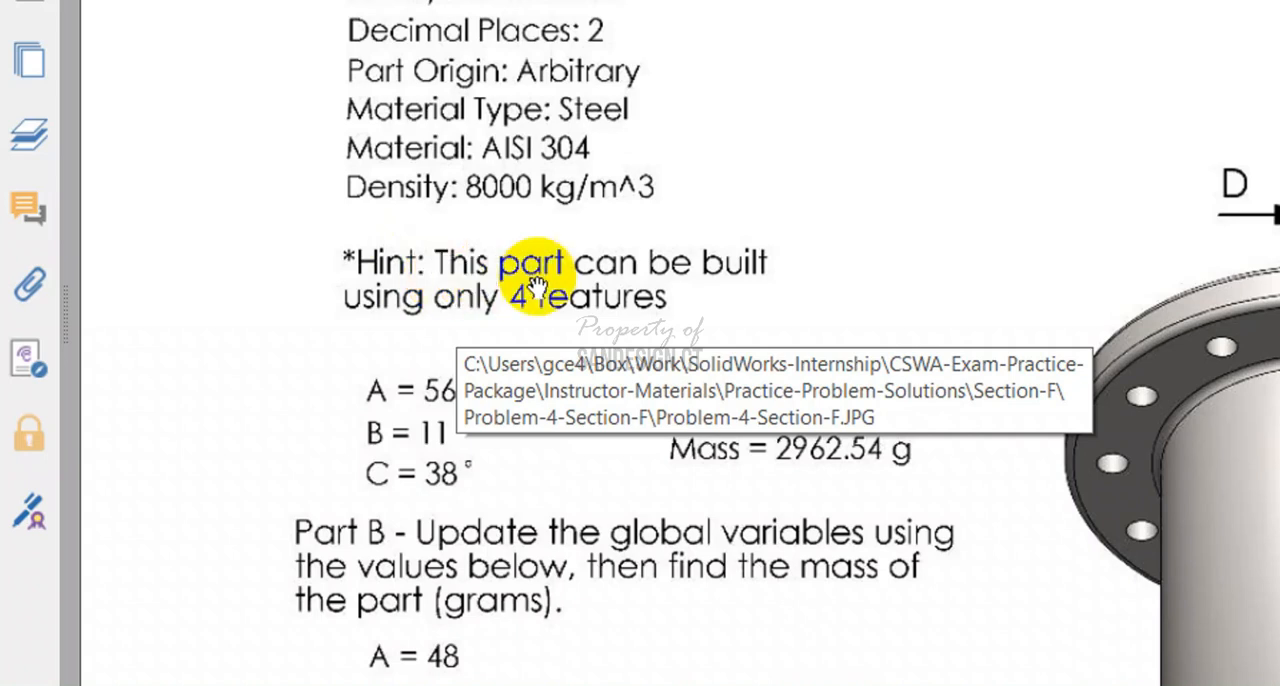
{"action": "left_click", "coordinate": [472, 296]}
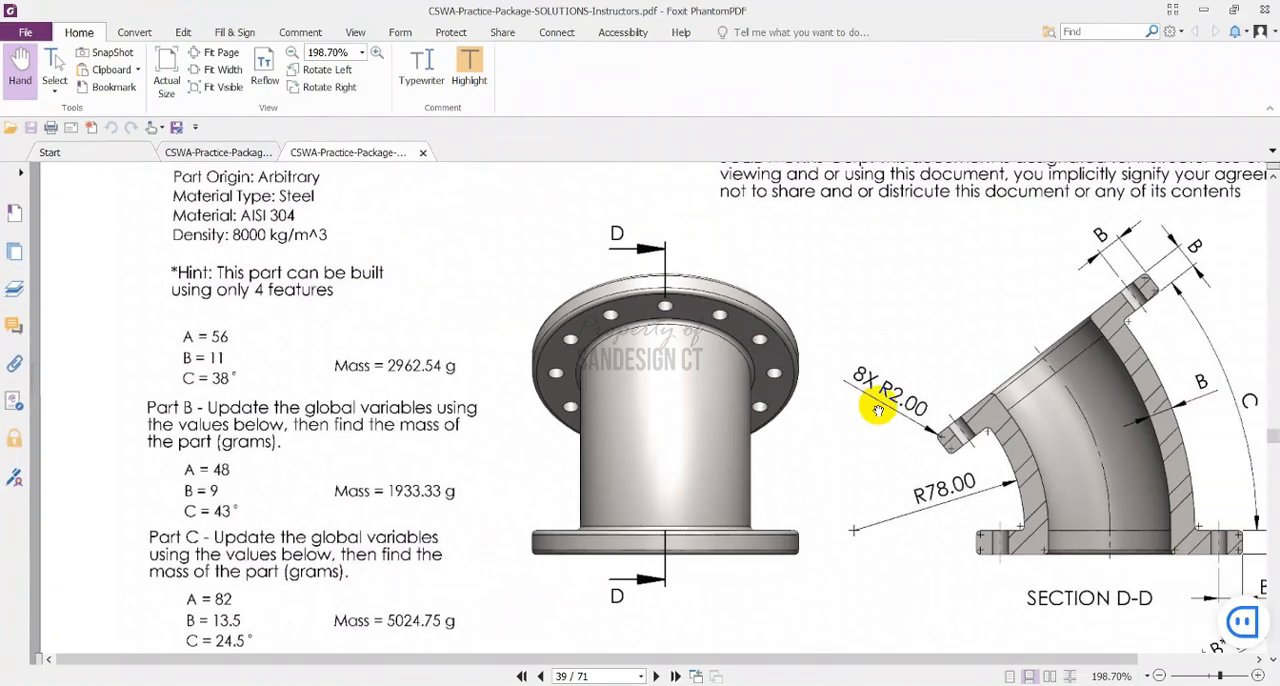
{"action": "scroll", "coordinate": [875, 403], "scroll_direction": "down", "scroll_amount": 3}
{"action": "scroll", "coordinate": [857, 403], "scroll_direction": "up", "scroll_amount": 3}
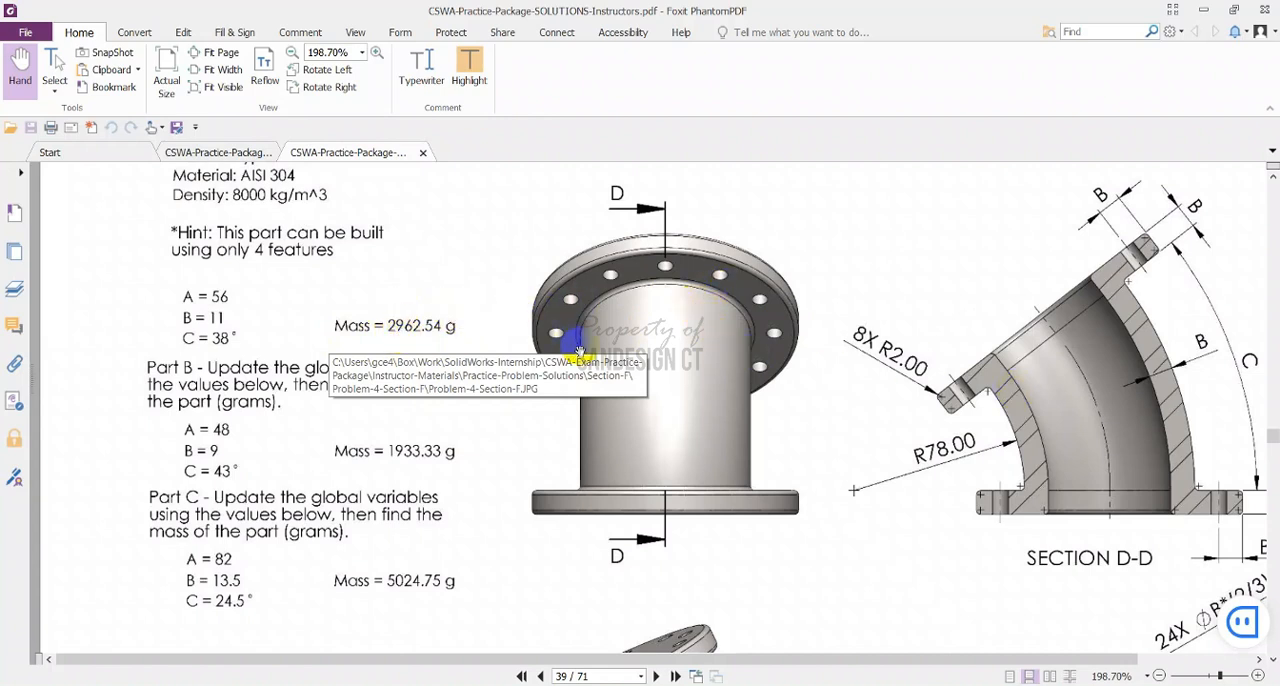
{"action": "scroll", "coordinate": [978, 410], "scroll_direction": "down", "scroll_amount": 2}
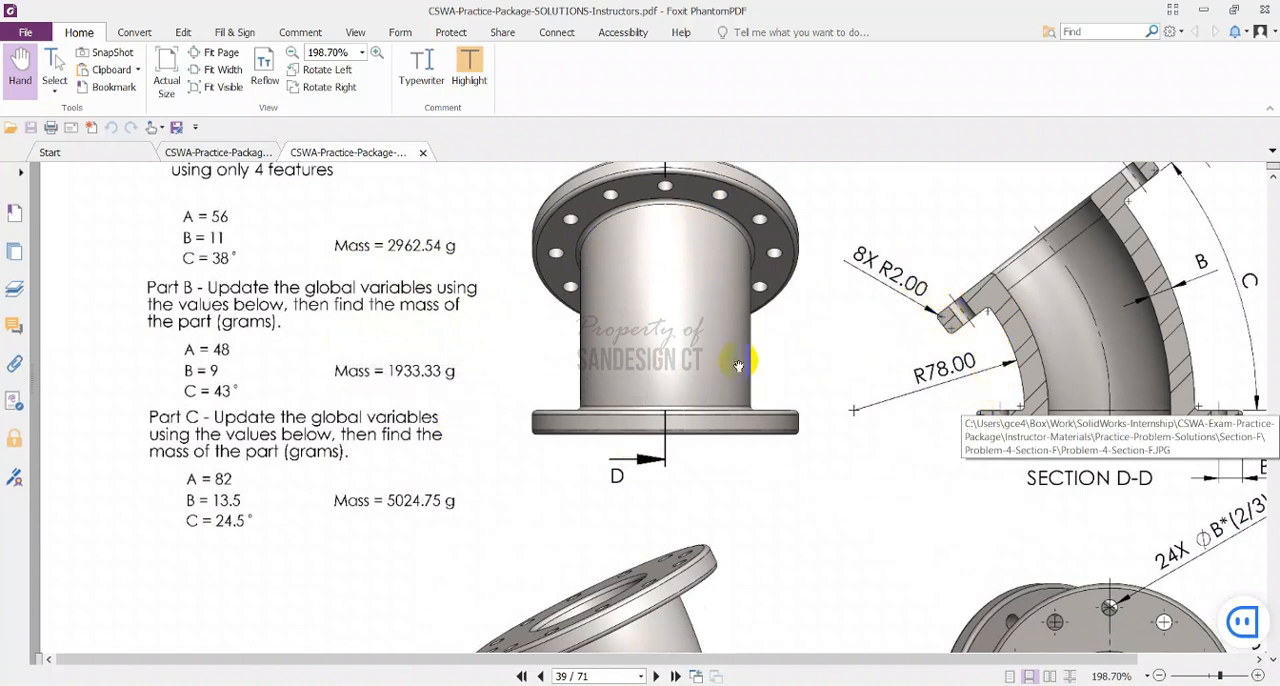
{"action": "scroll", "coordinate": [738, 366], "scroll_direction": "up", "scroll_amount": 1}
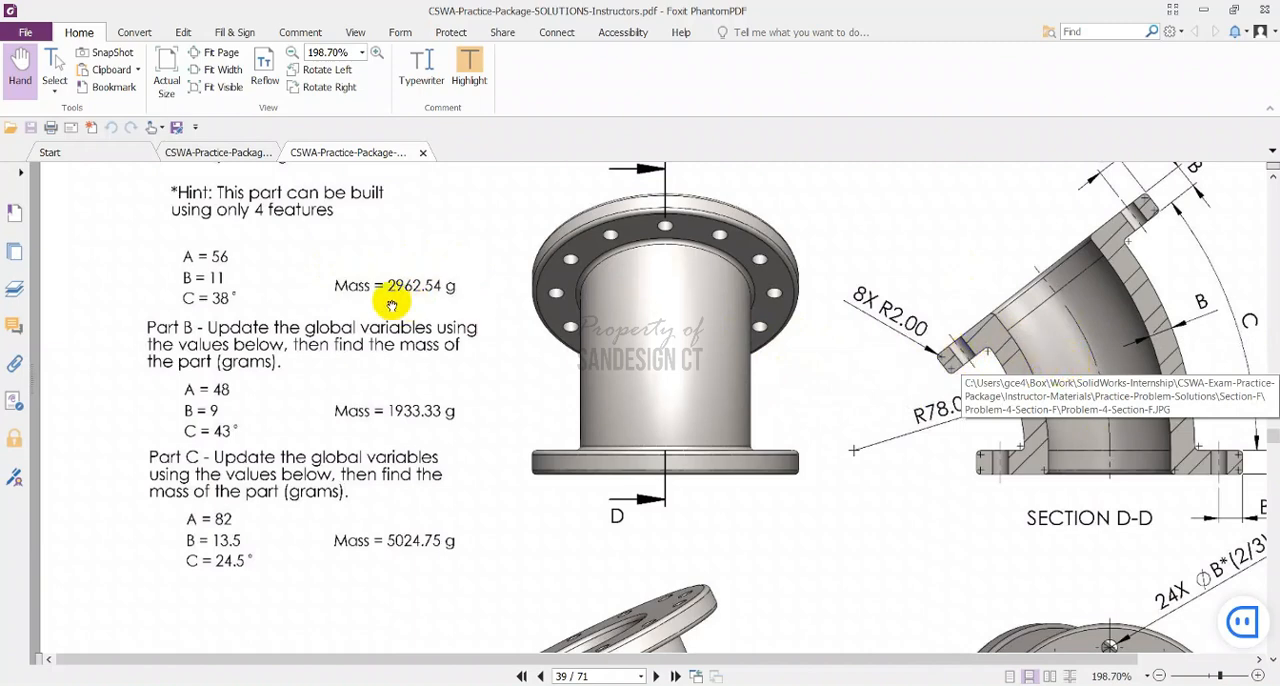
{"action": "scroll", "coordinate": [391, 305], "scroll_direction": "up", "scroll_amount": 3}
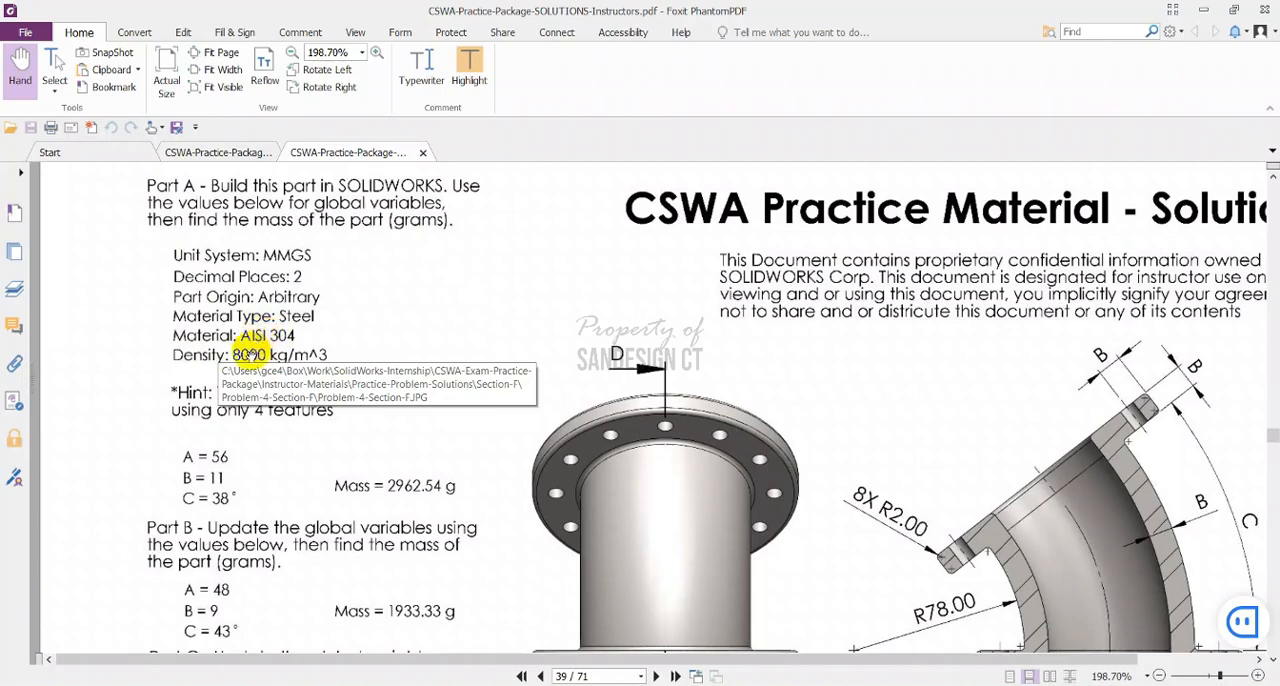
{"action": "key", "text": "alt+Tab"}
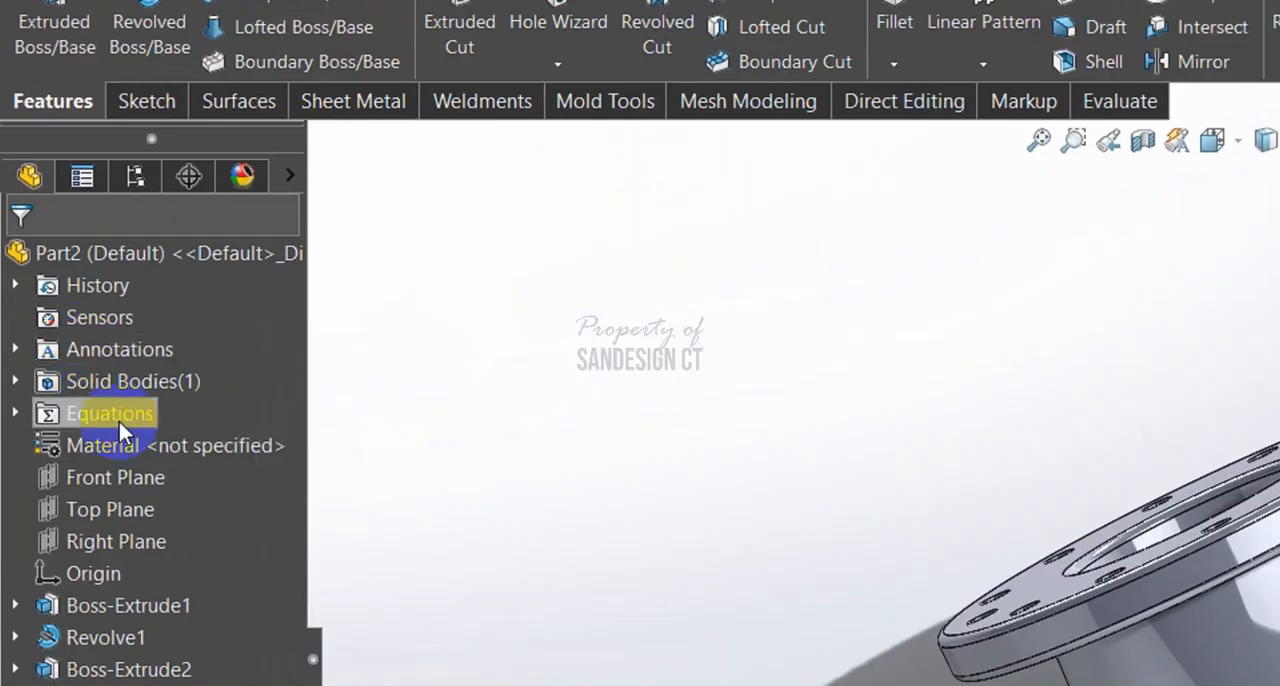
Assign the steel AISI 304 to the part, checking its mass density against the material specification in the PDF
{"action": "left_click", "coordinate": [74, 278]}
{"action": "right_click", "coordinate": [136, 449]}
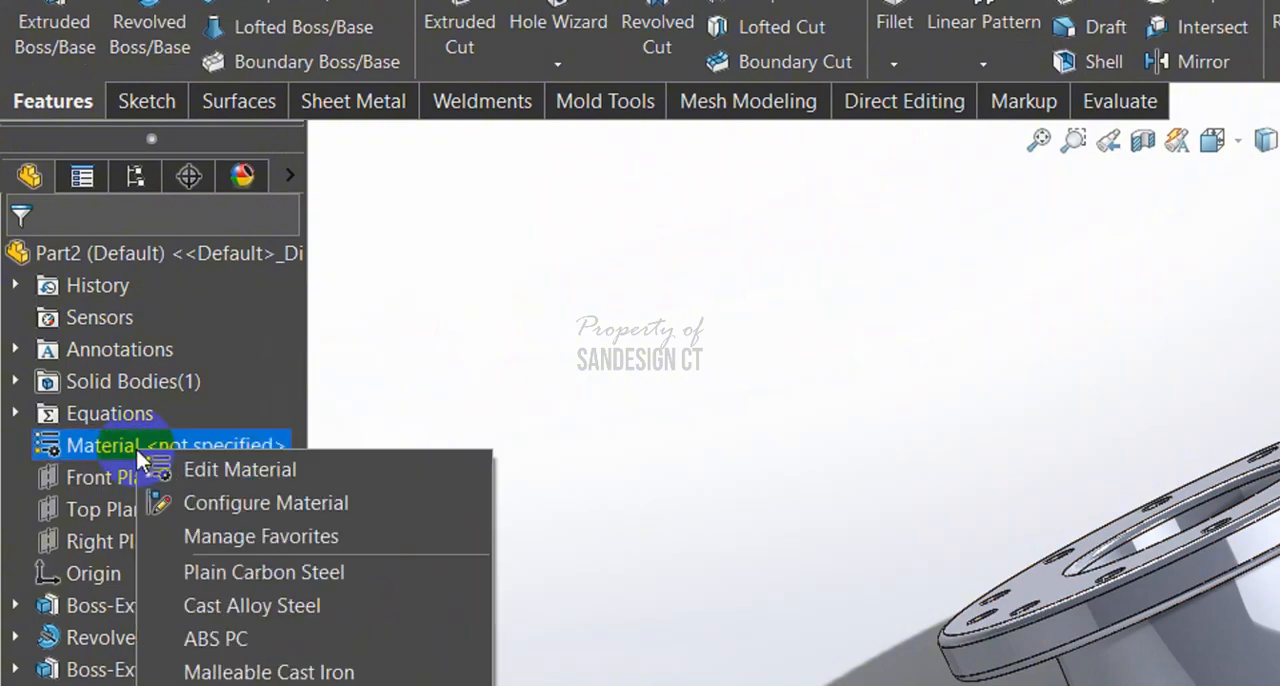
{"action": "left_click", "coordinate": [246, 474]}
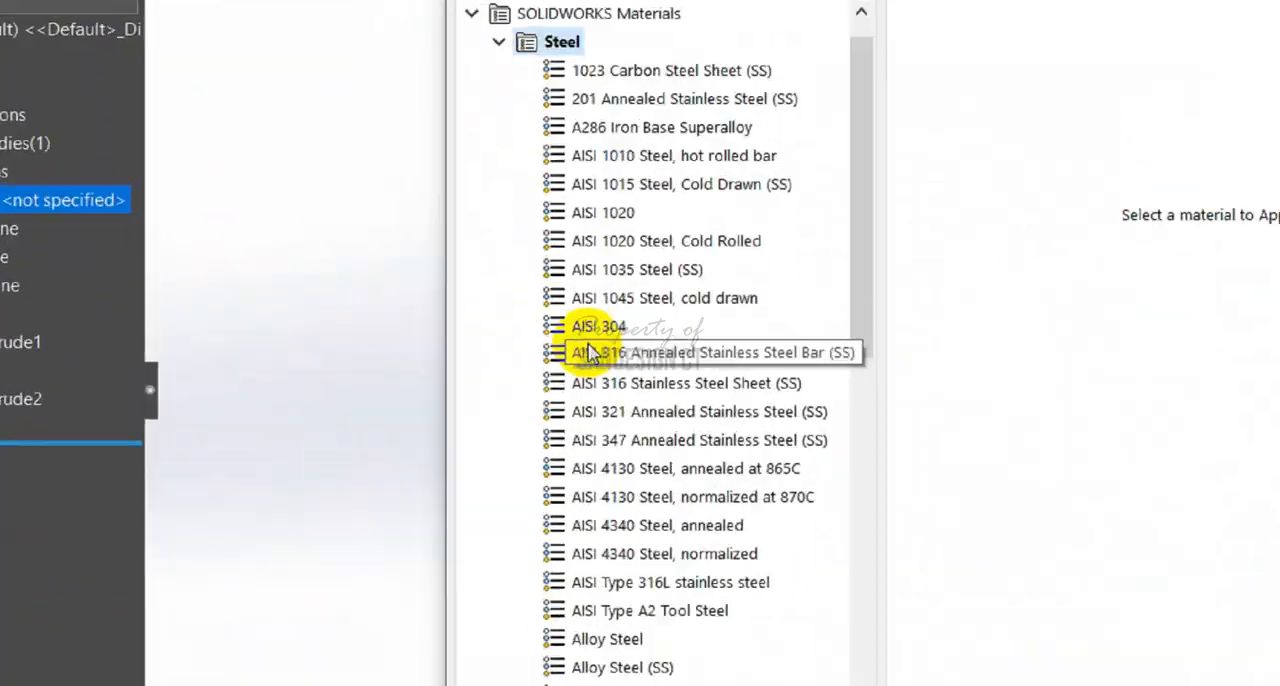
{"action": "left_click", "coordinate": [692, 664]}
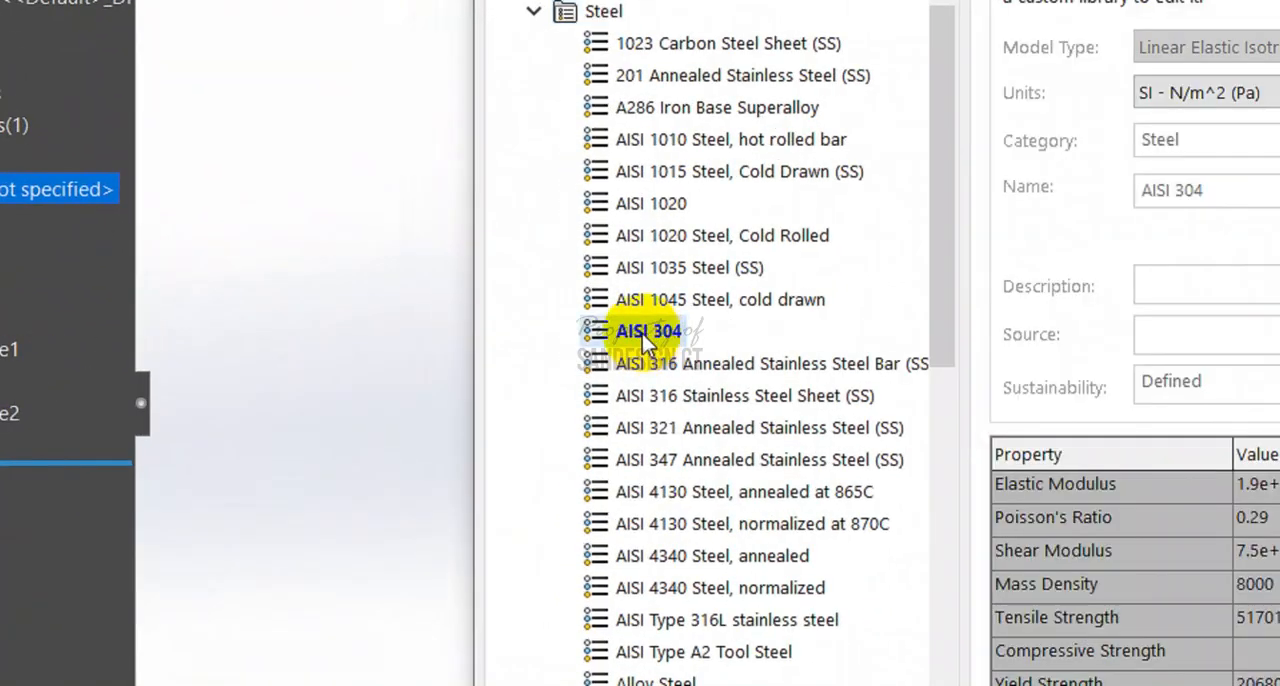
{"action": "key", "text": "alt+Tab"}
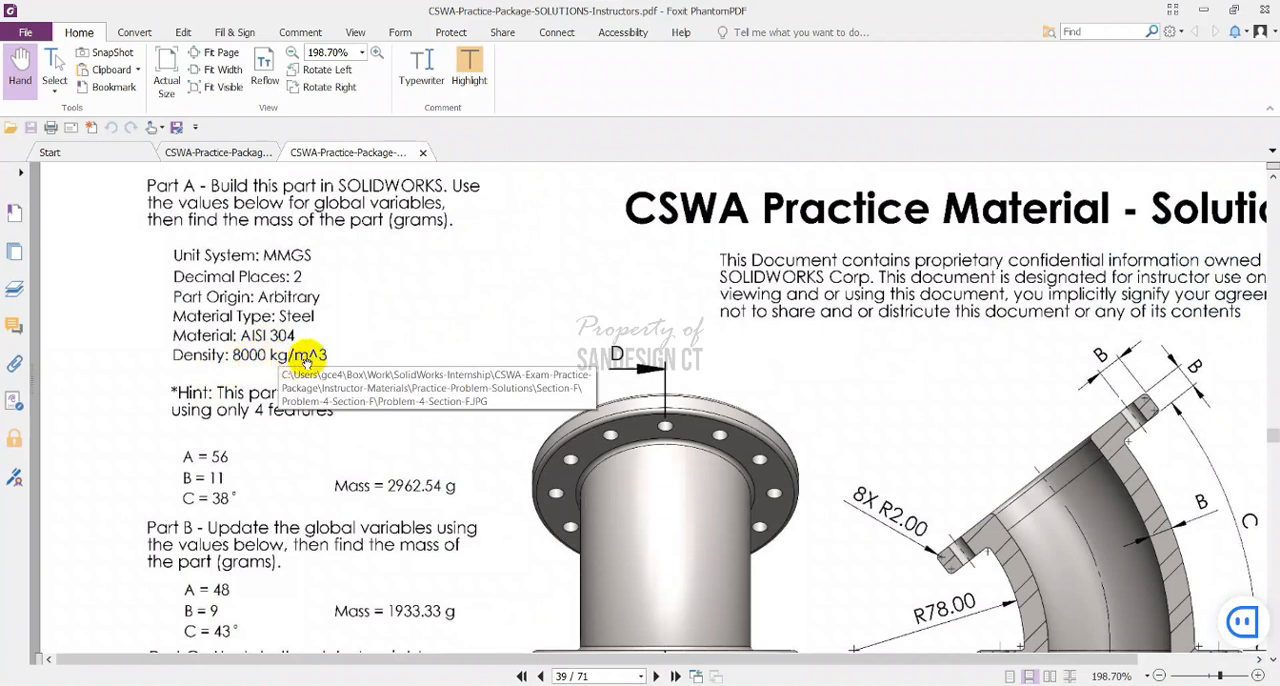
{"action": "key", "text": "alt+Tab"}
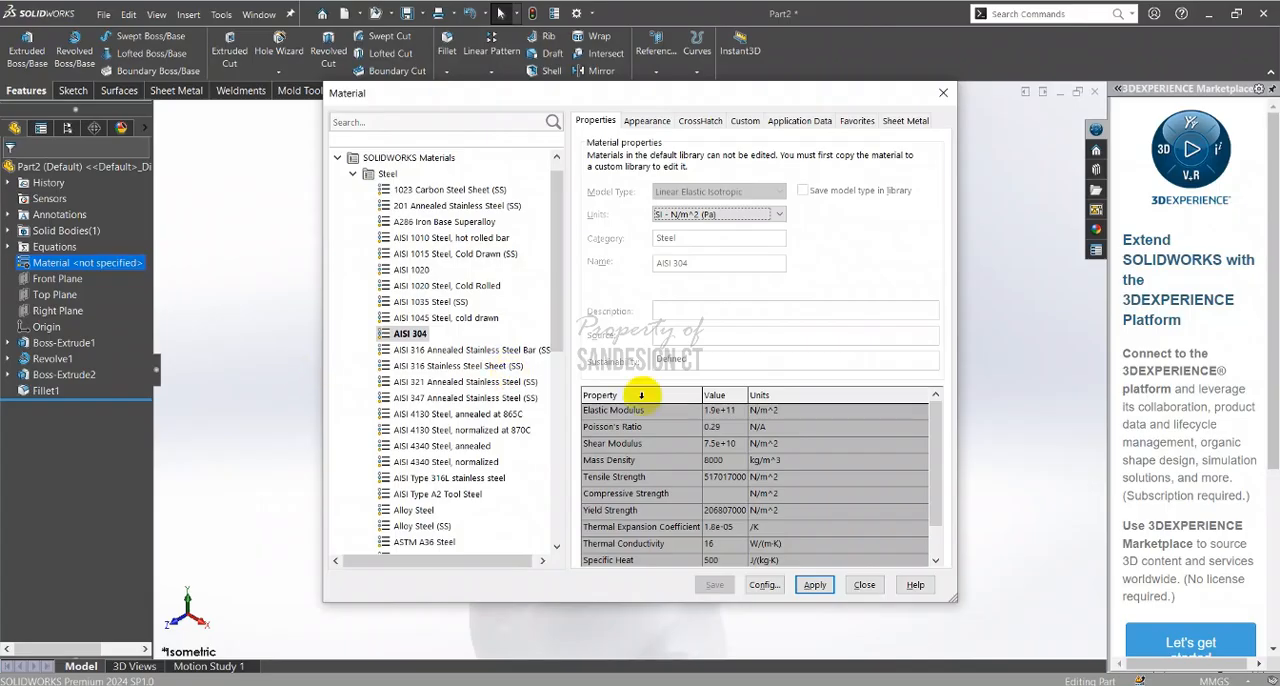
{"action": "left_click", "coordinate": [411, 335]}
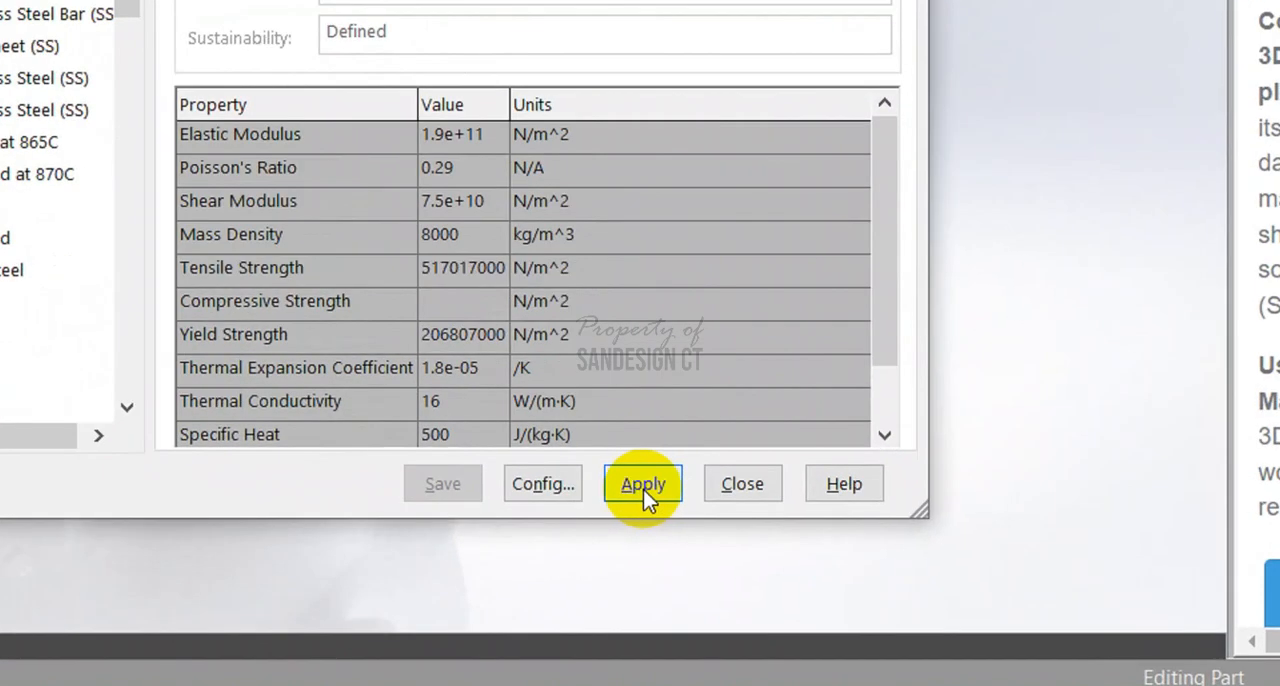
{"action": "left_click", "coordinate": [816, 589]}
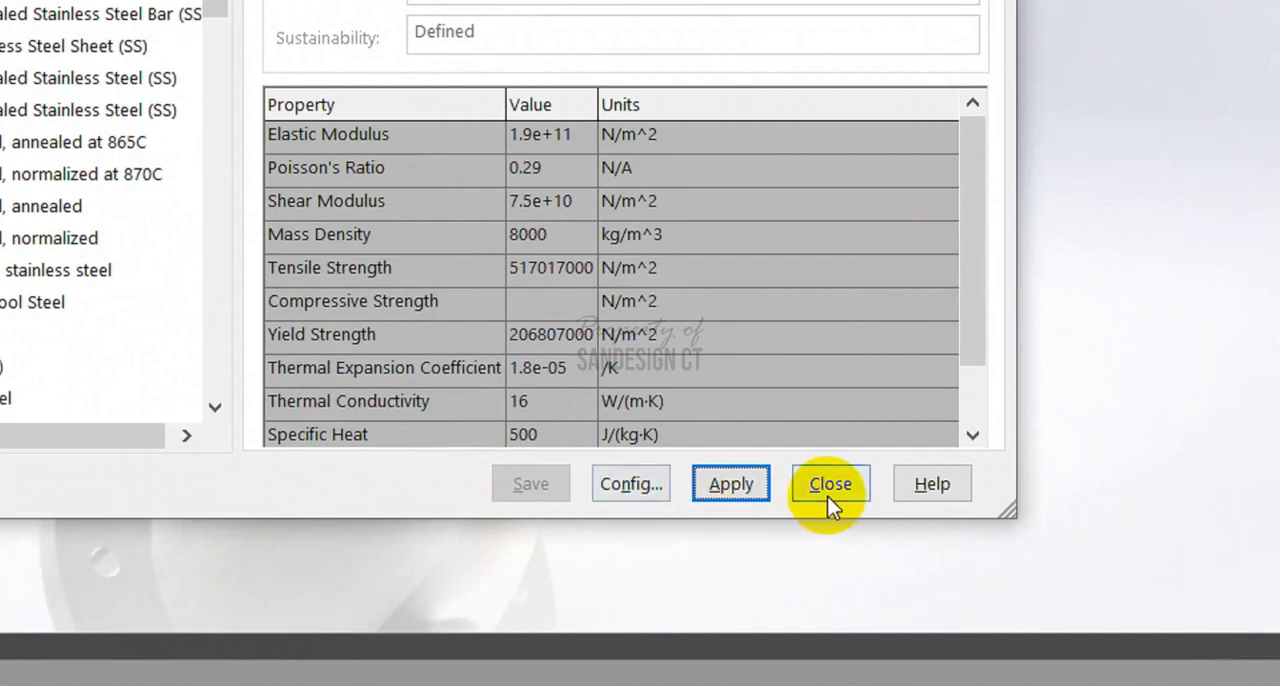
{"action": "left_click", "coordinate": [828, 486]}
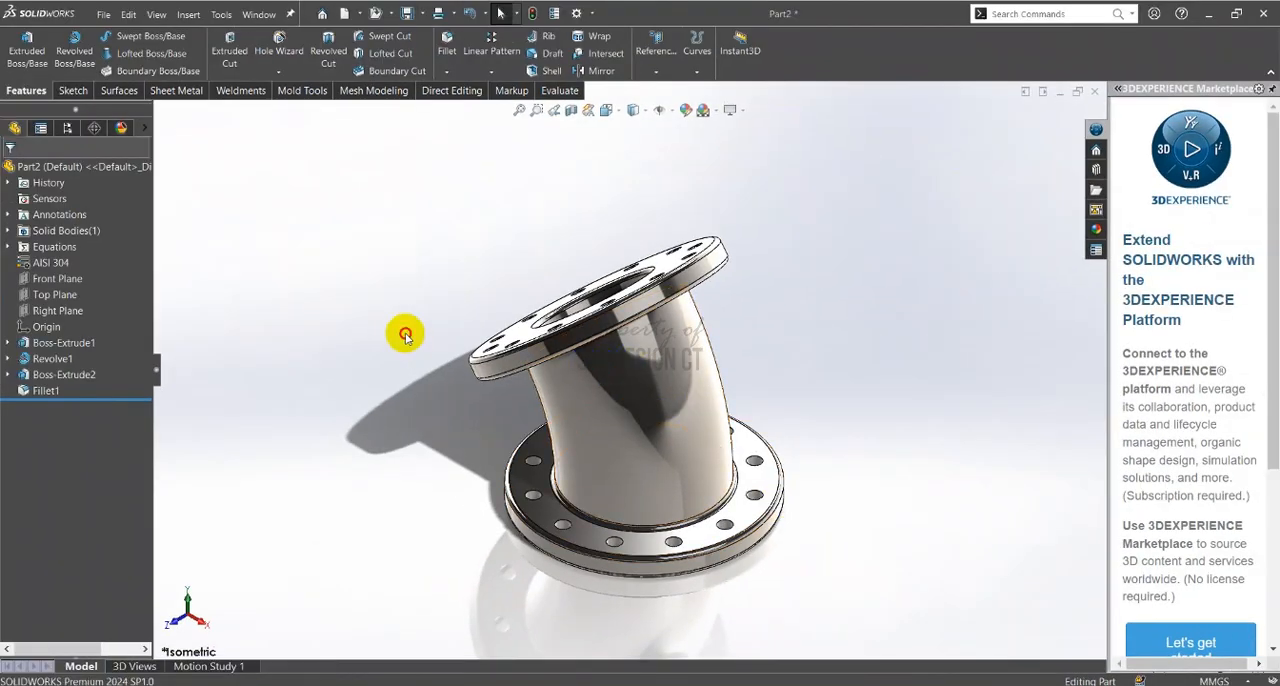
Calculate the mass properties of the elbow and highlight its mass in grams
{"action": "middle_click_drag", "start_coordinate": [606, 352], "coordinate": [640, 402]}
{"action": "scroll", "coordinate": [458, 305], "scroll_direction": "down", "scroll_amount": 7}
{"action": "key", "text": "ctrl+7"}
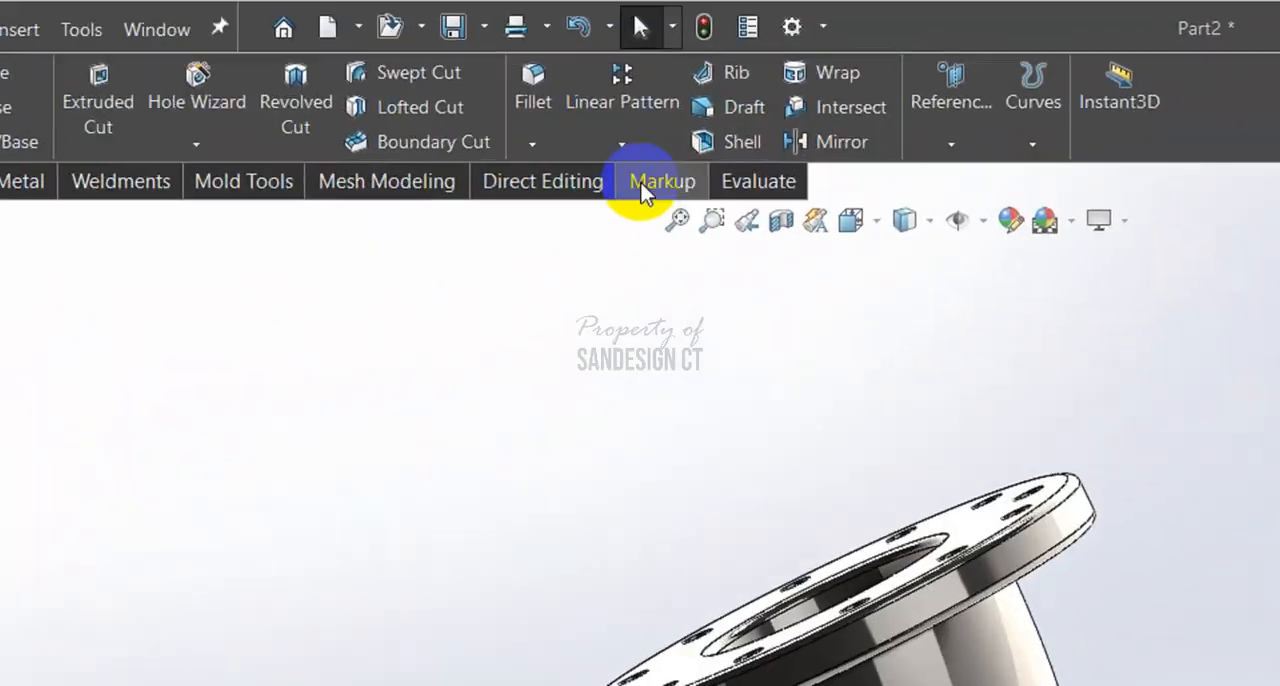
{"action": "left_click", "coordinate": [775, 195]}
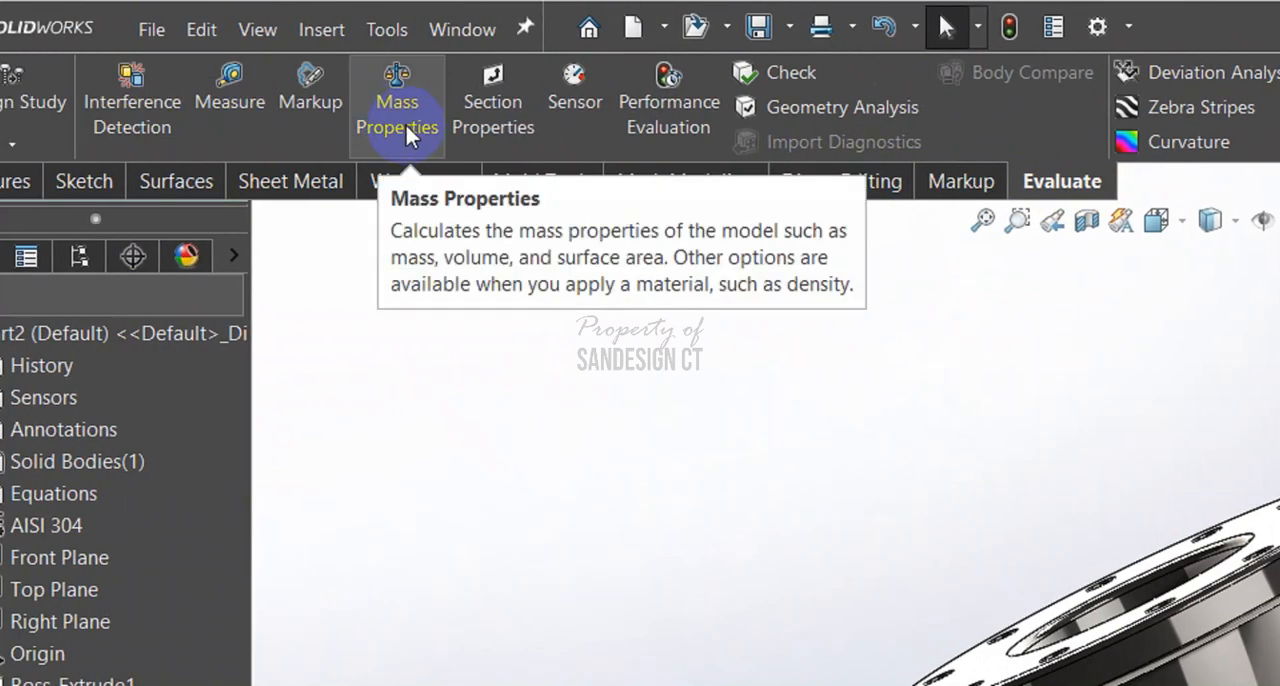
{"action": "left_click", "coordinate": [406, 125]}
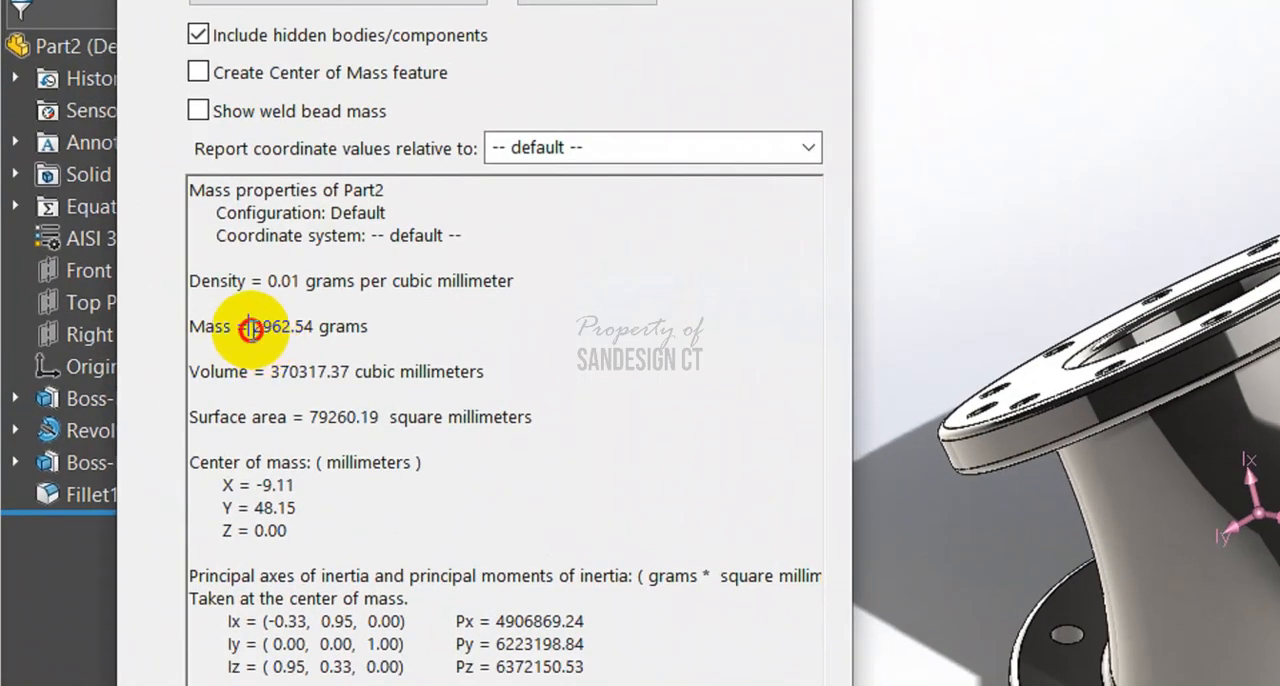
{"action": "left_click_drag", "start_coordinate": [250, 330], "coordinate": [372, 330]}
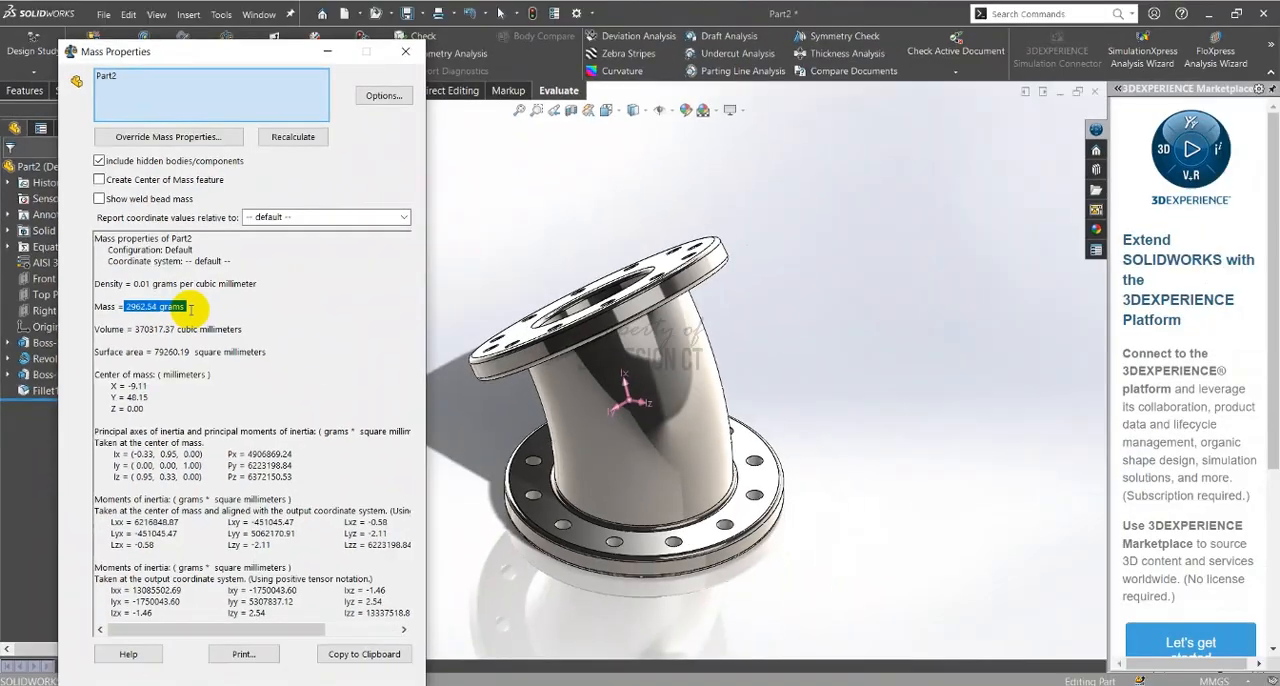
Compare the calculated mass with the Part A answer in the PDF, and close the mass properties in SOLIDWORKS
{"action": "key", "text": "alt+Tab"}
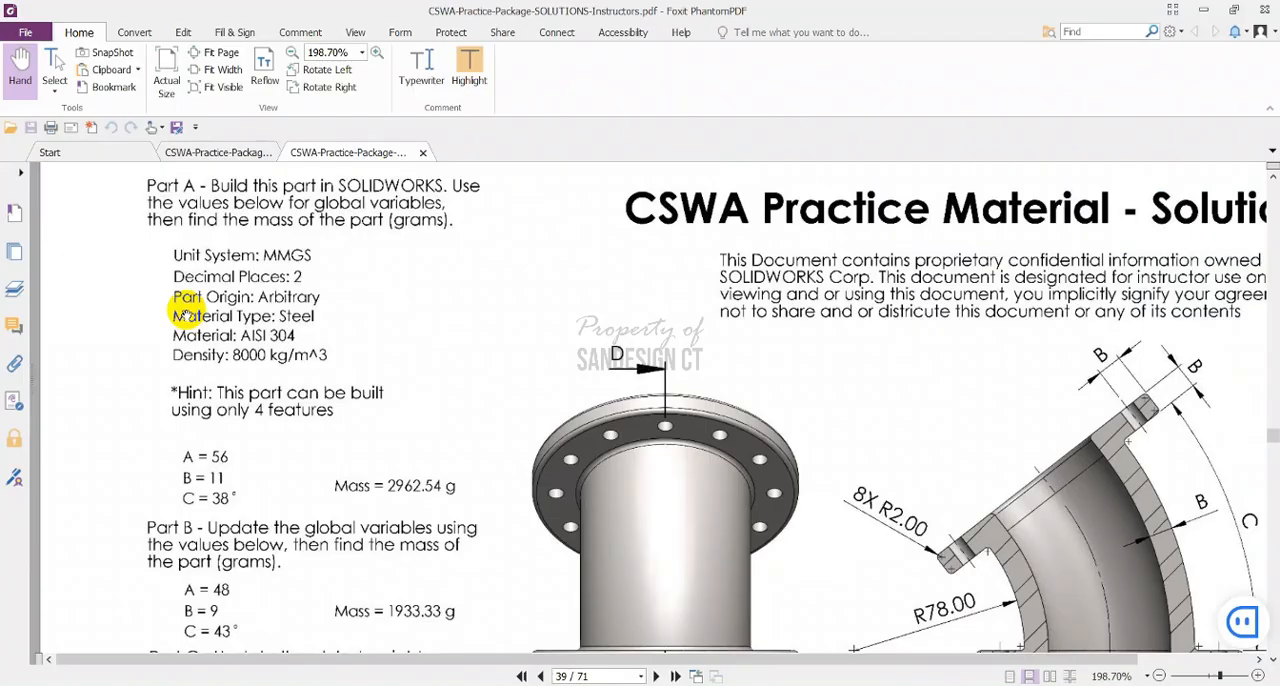
{"action": "left_click_drag", "start_coordinate": [433, 510], "coordinate": [438, 428]}
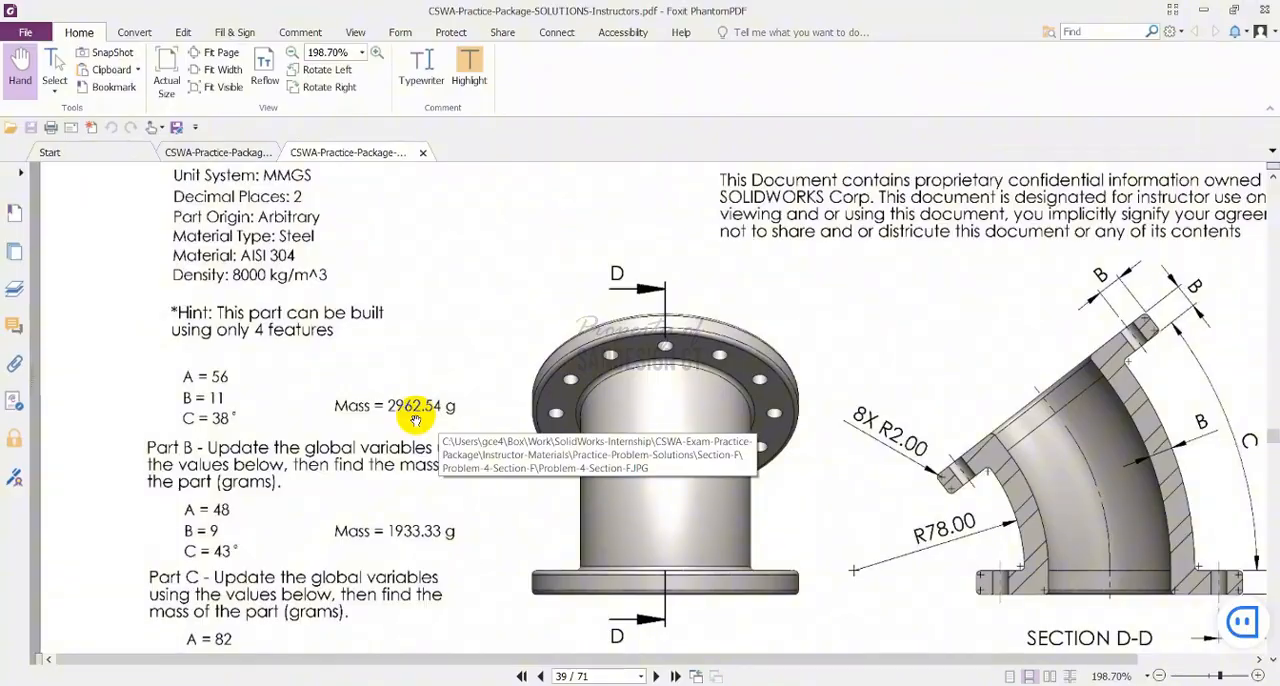
{"action": "key", "text": "alt+Tab"}
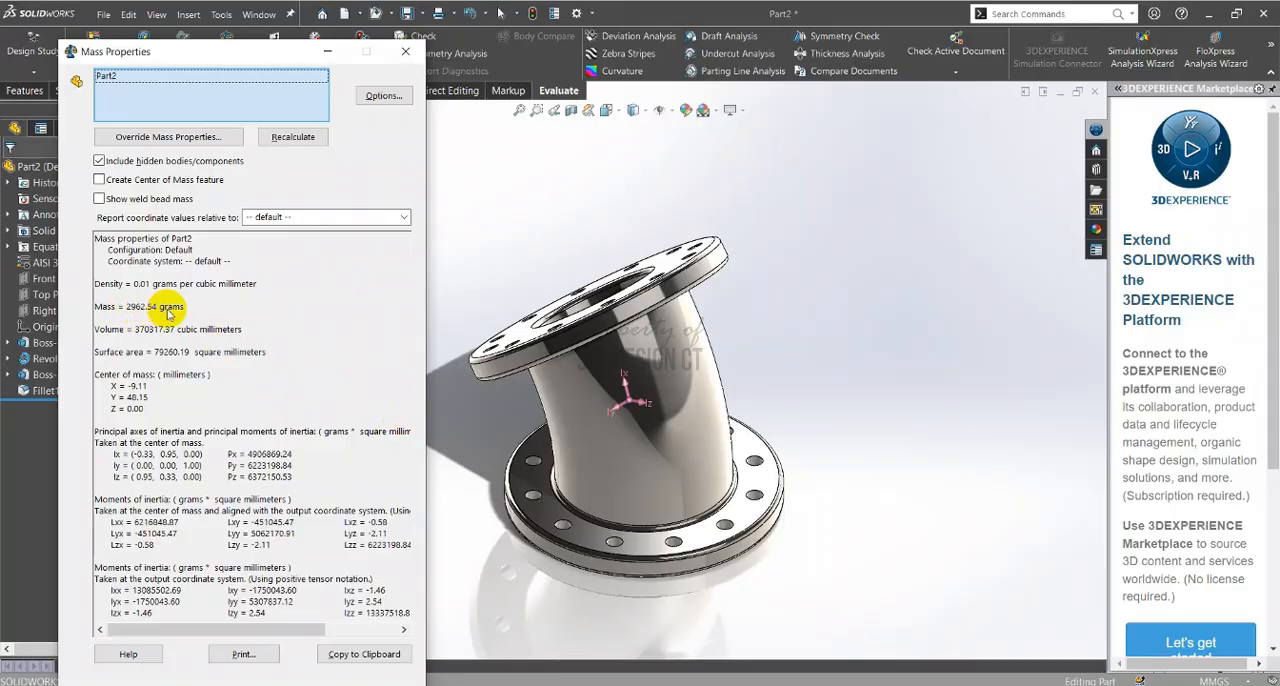
{"action": "left_click", "coordinate": [405, 51]}
Switch to the PDF in Foxit PhantomPDF and examine the Part A and Part B global variable values for A, B and C
{"action": "key", "text": "alt+Tab"}
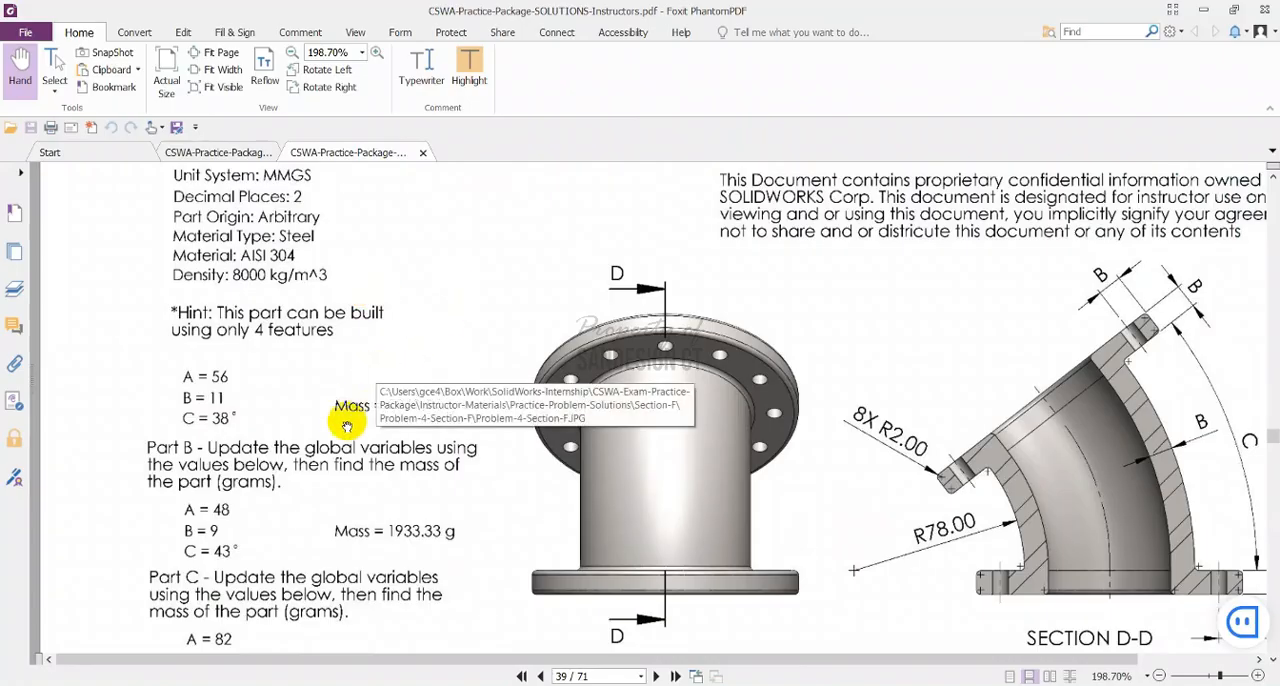
{"action": "scroll", "coordinate": [250, 405], "scroll_direction": "up", "scroll_amount": 1}
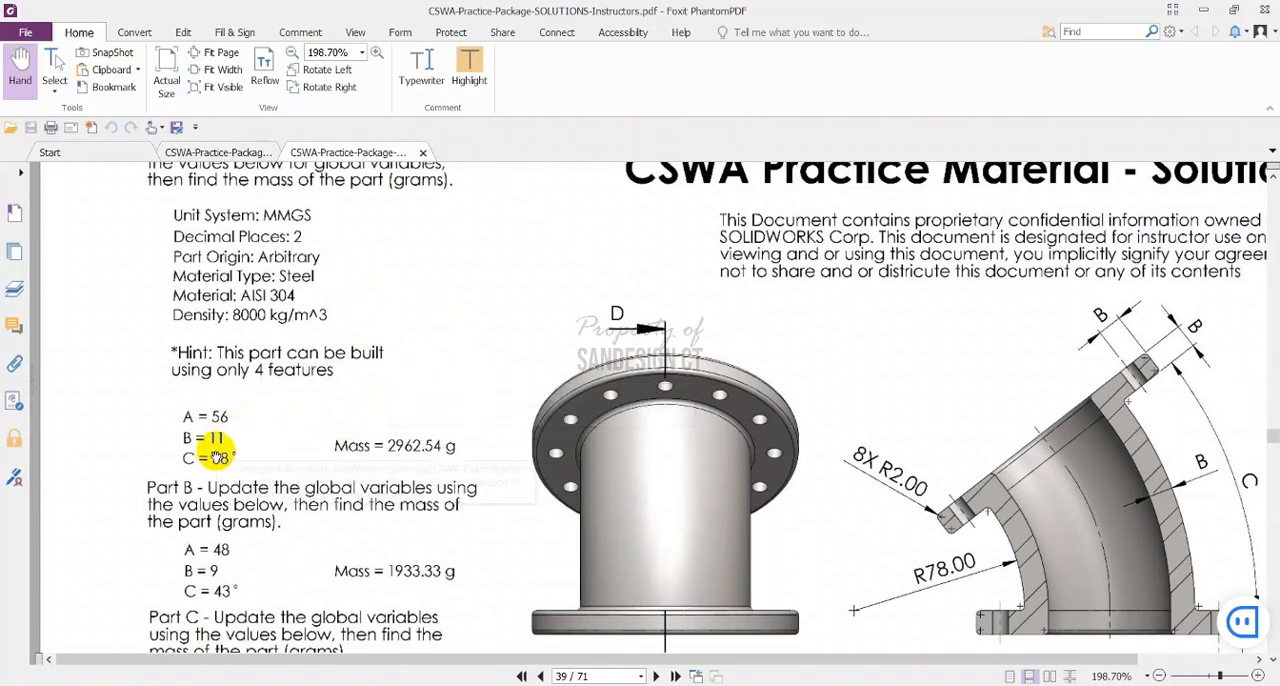
{"action": "scroll", "coordinate": [238, 448], "scroll_direction": "up", "scroll_amount": 2, "text": "ctrl"}
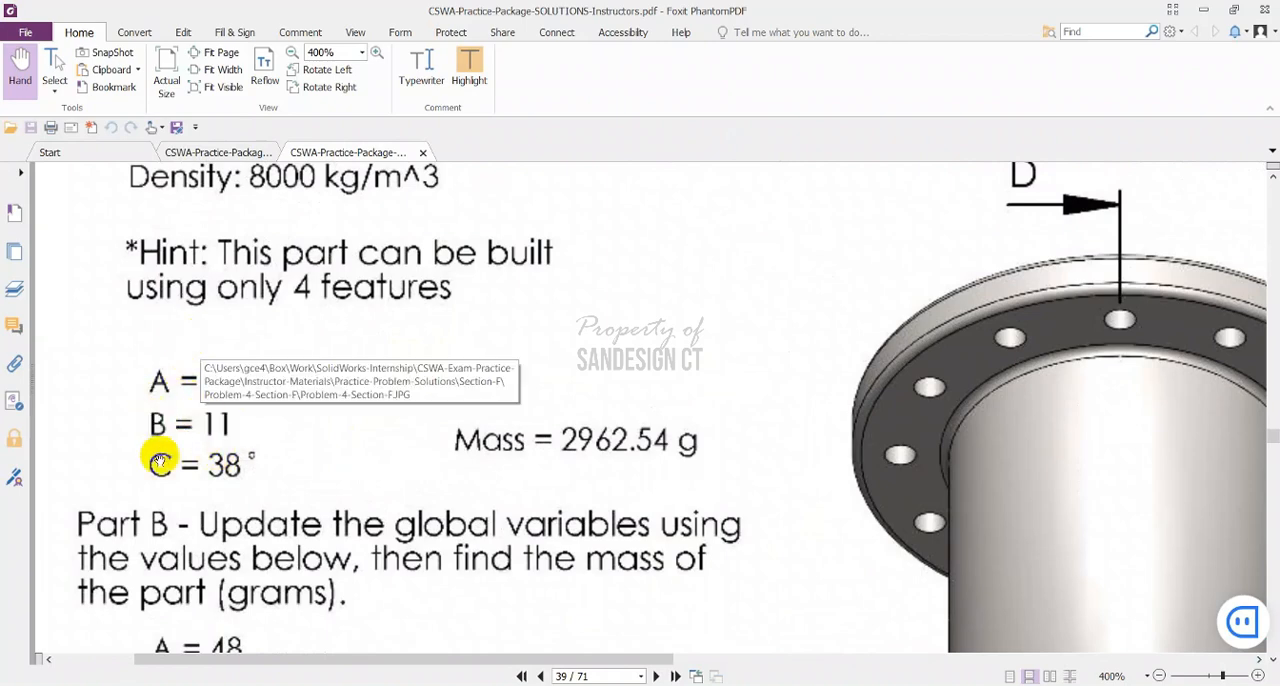
{"action": "scroll", "coordinate": [247, 443], "scroll_direction": "down", "scroll_amount": 1}
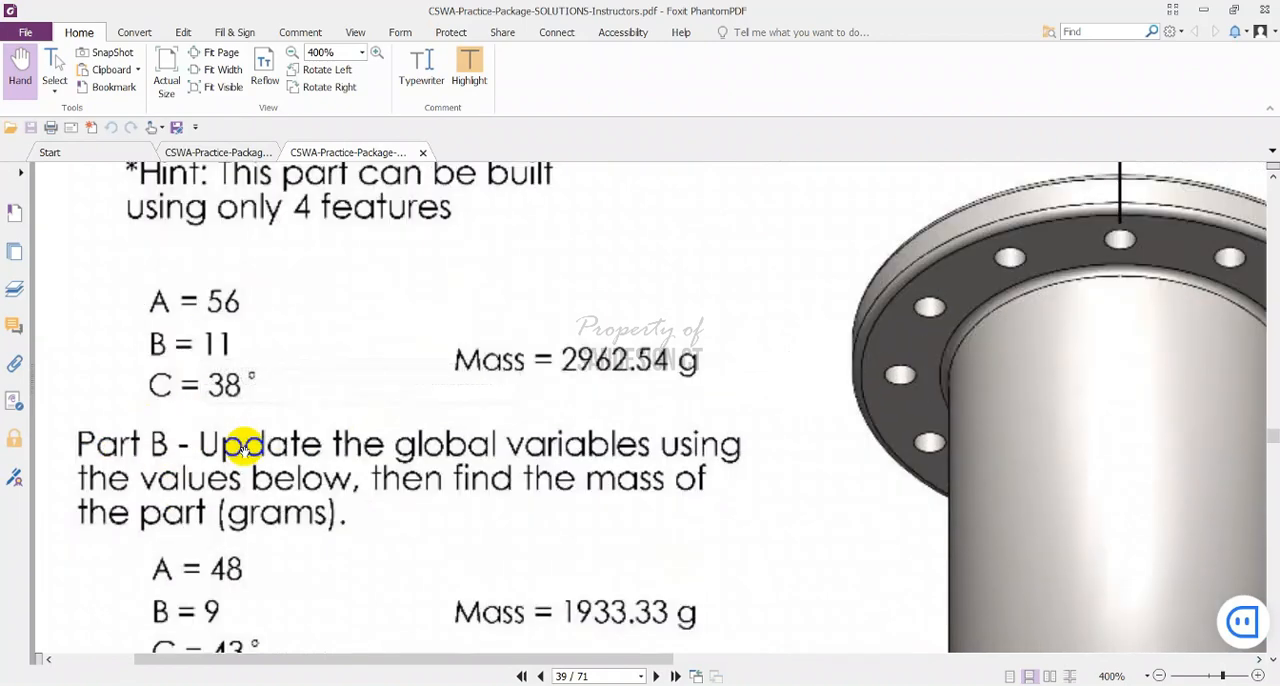